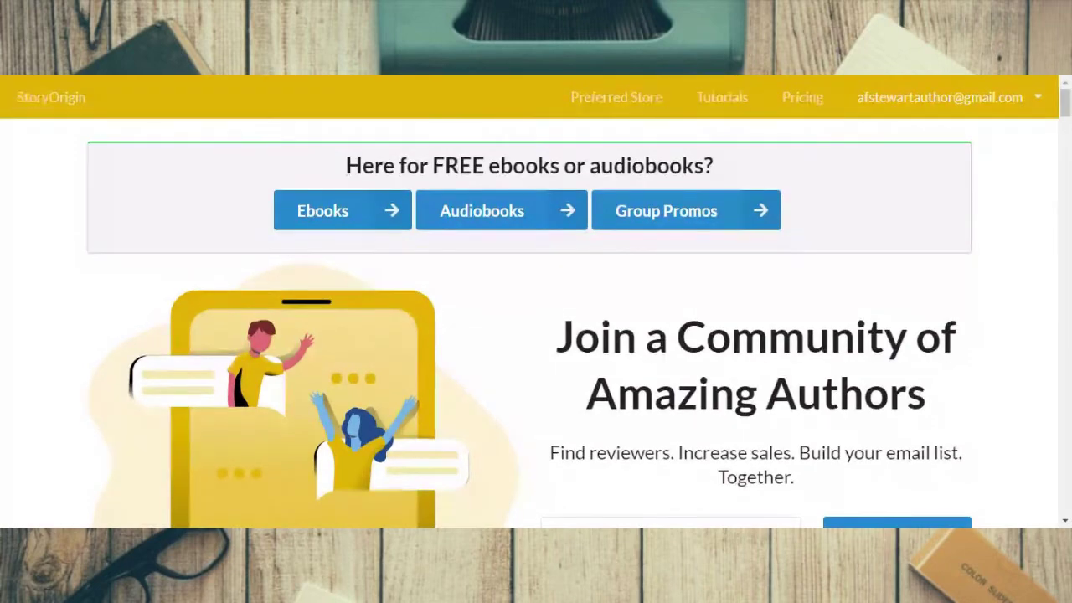
# Look over the home page's author feature cards, from Review Copies to Word Count Tracking.
pyautogui.scroll(-6, 1024, 288)
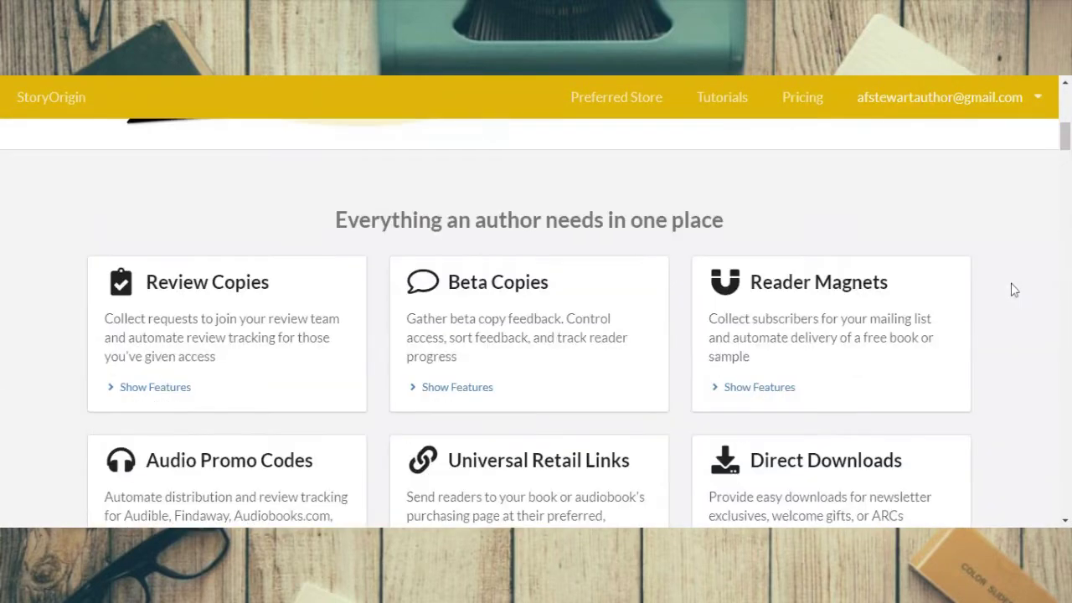
pyautogui.scroll(-1, 1016, 290)
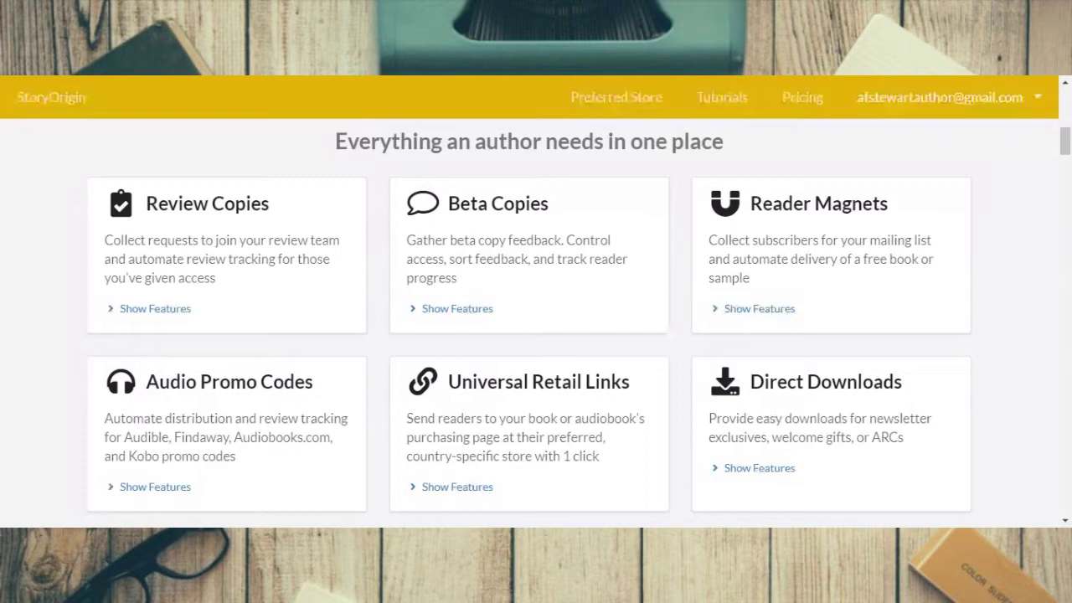
pyautogui.scroll(-4, 1058, 243)
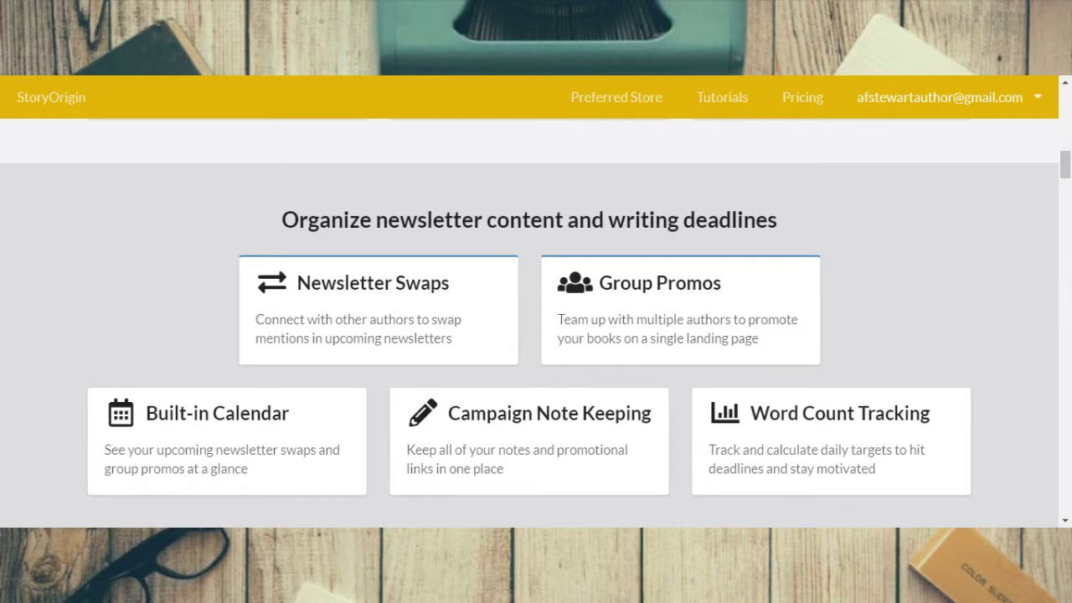
pyautogui.scroll(-2, 1069, 243)
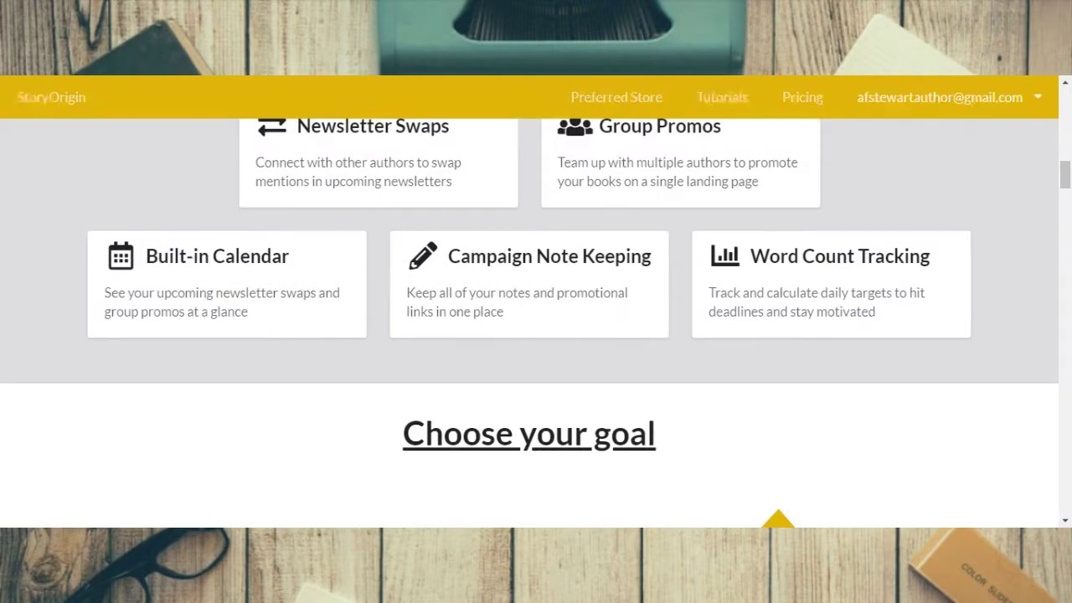
# Read through the home page's goal, cross-promotion and organization sections with their case studies.
pyautogui.scroll(-6, 1030, 212)
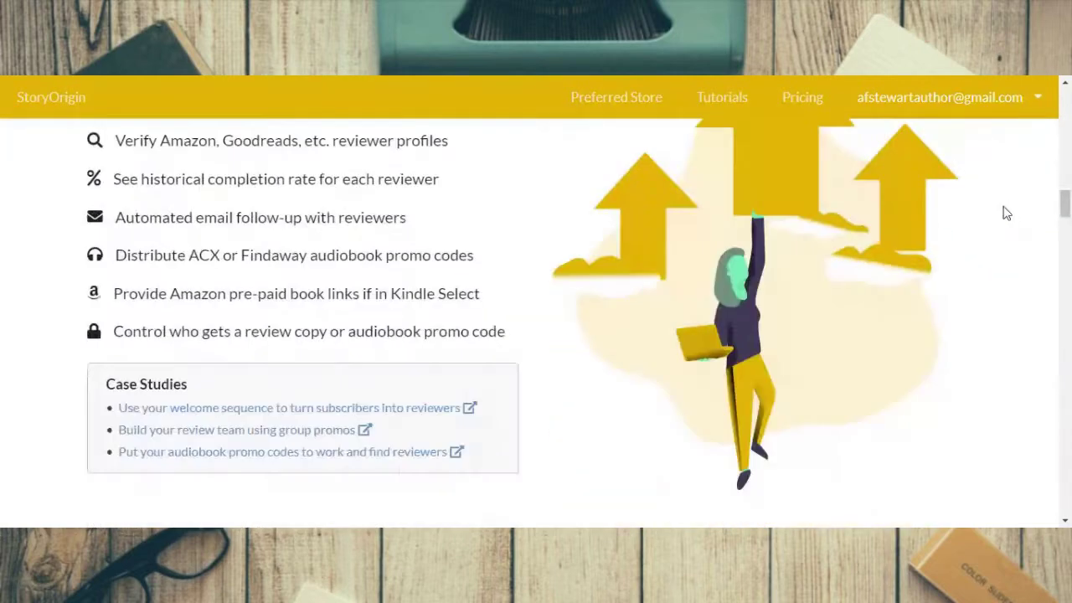
pyautogui.scroll(-10, 1005, 214)
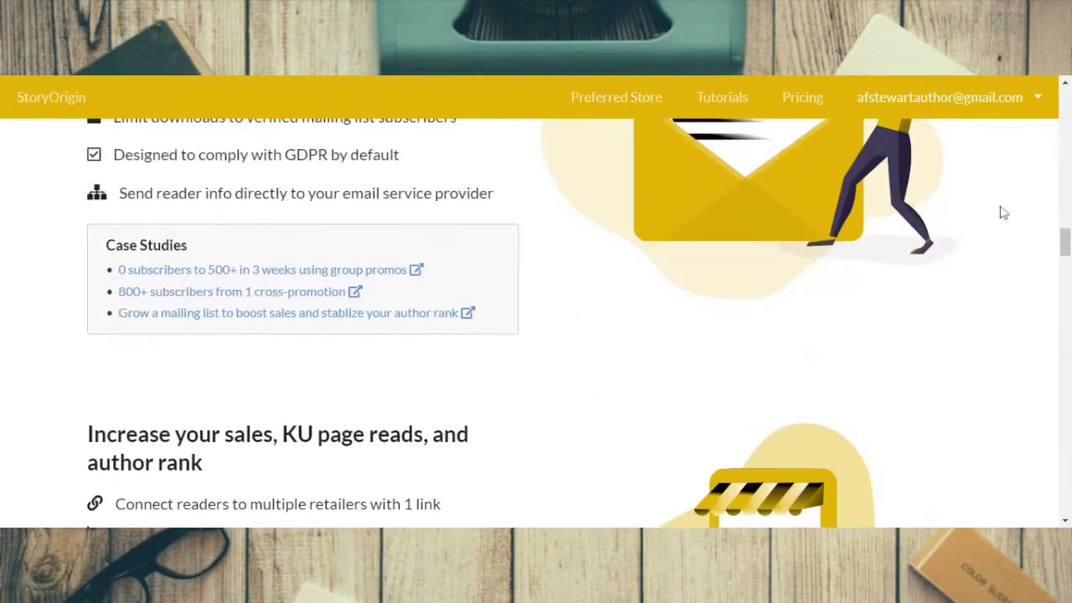
pyautogui.scroll(-7, 1002, 213)
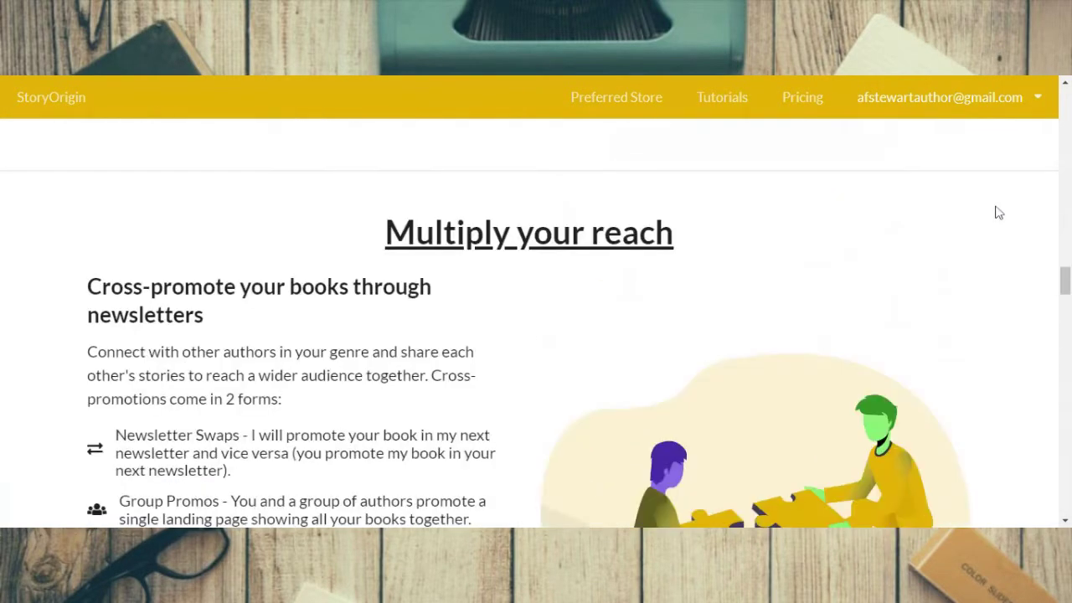
pyautogui.scroll(-3, 1000, 213)
pyautogui.scroll(-8, 995, 213)
pyautogui.scroll(-5, 988, 209)
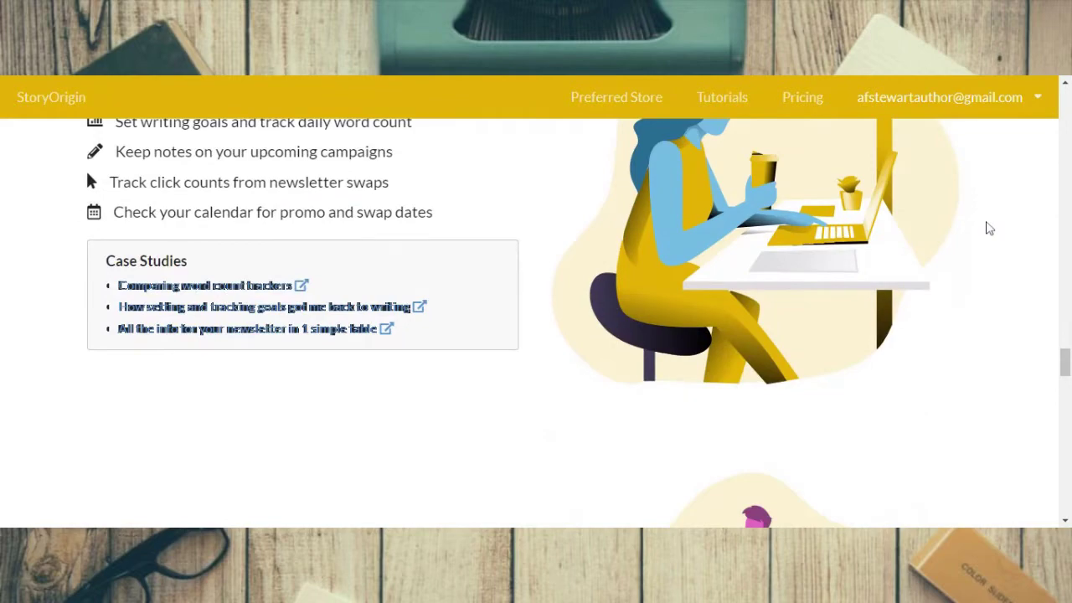
pyautogui.scroll(-3, 979, 228)
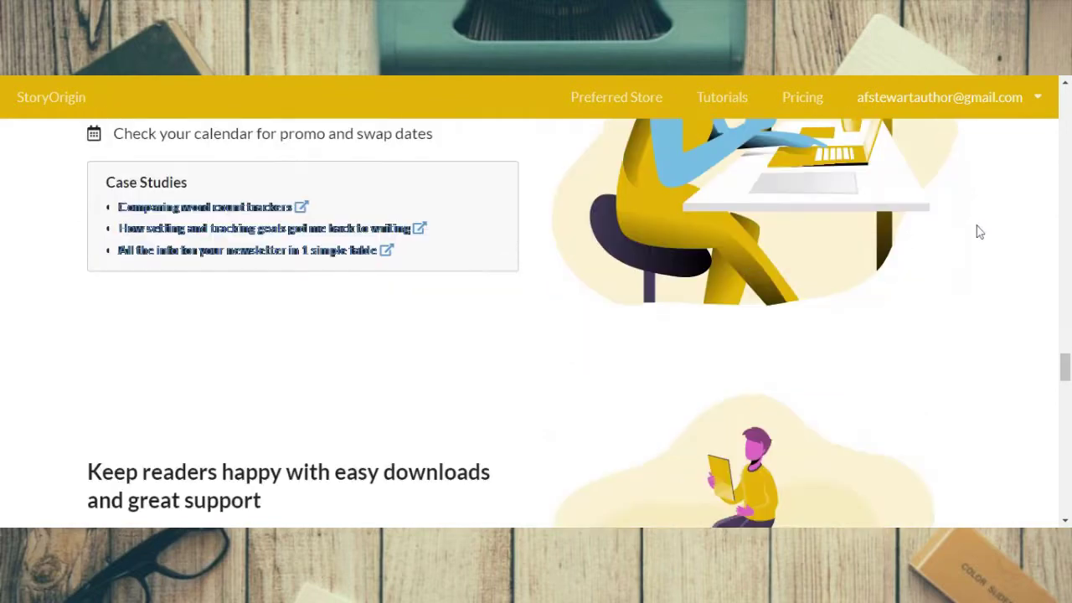
pyautogui.scroll(-2, 997, 234)
# Examine the list of supported email service provider integrations on the home page.
pyautogui.scroll(-11, 1009, 243)
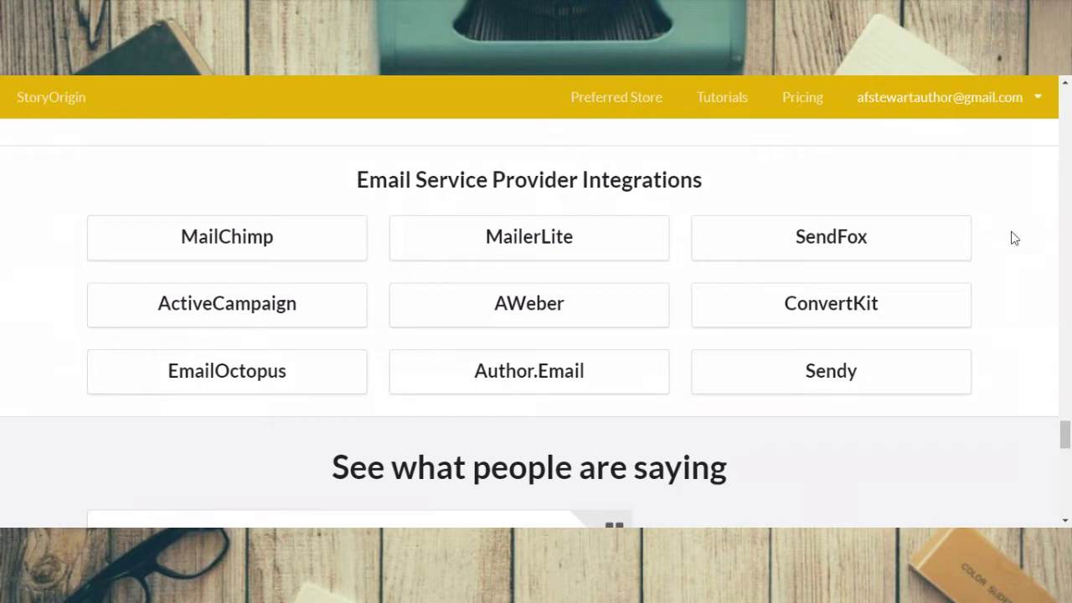
pyautogui.scroll(-2, 1029, 232)
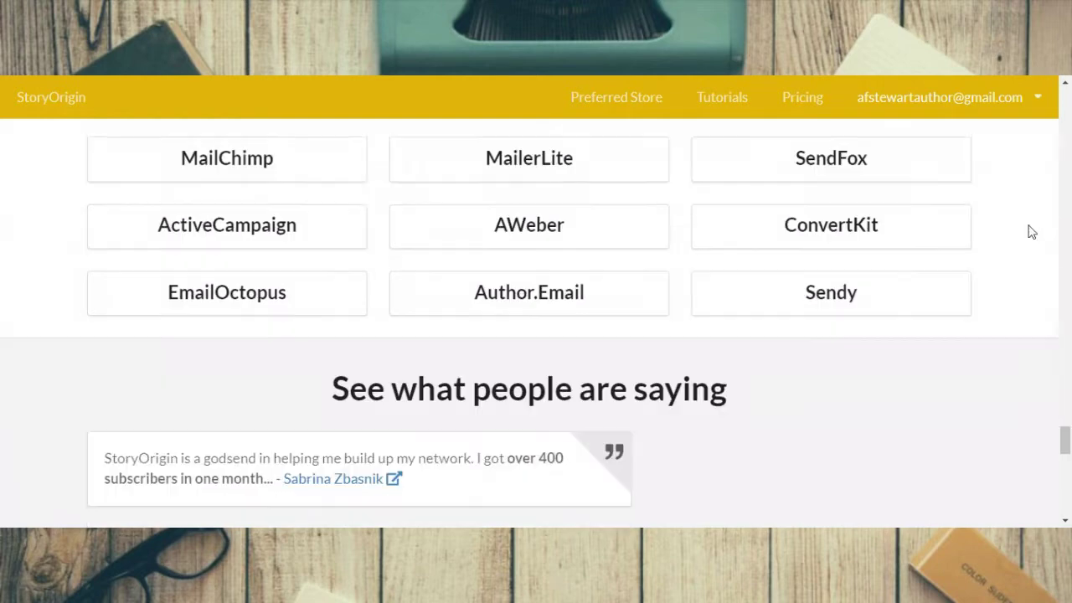
pyautogui.scroll(3, 1029, 232)
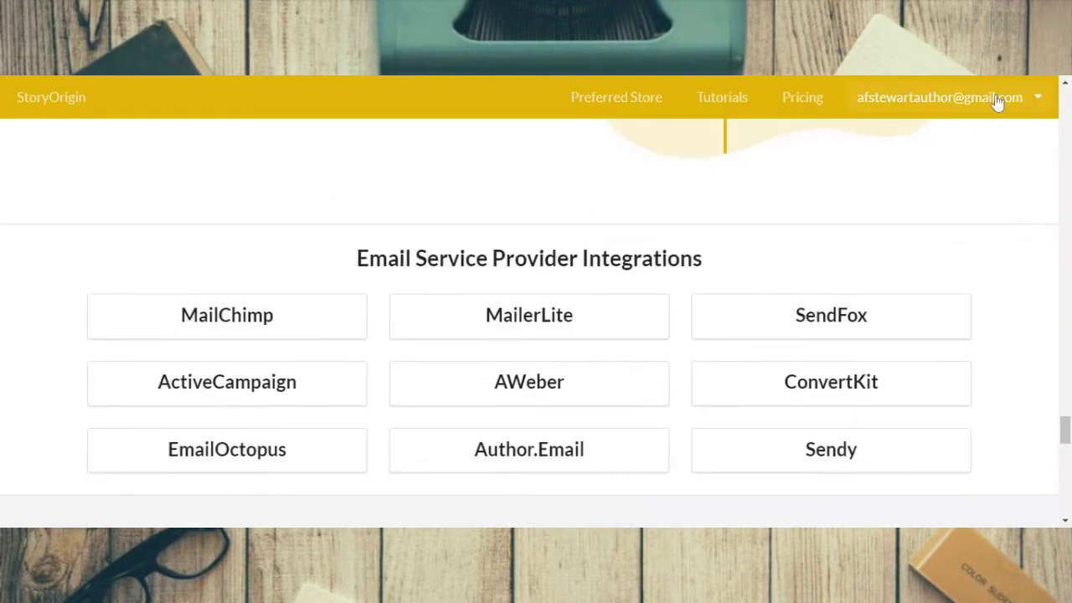
pyautogui.scroll(-1, 1058, 281)
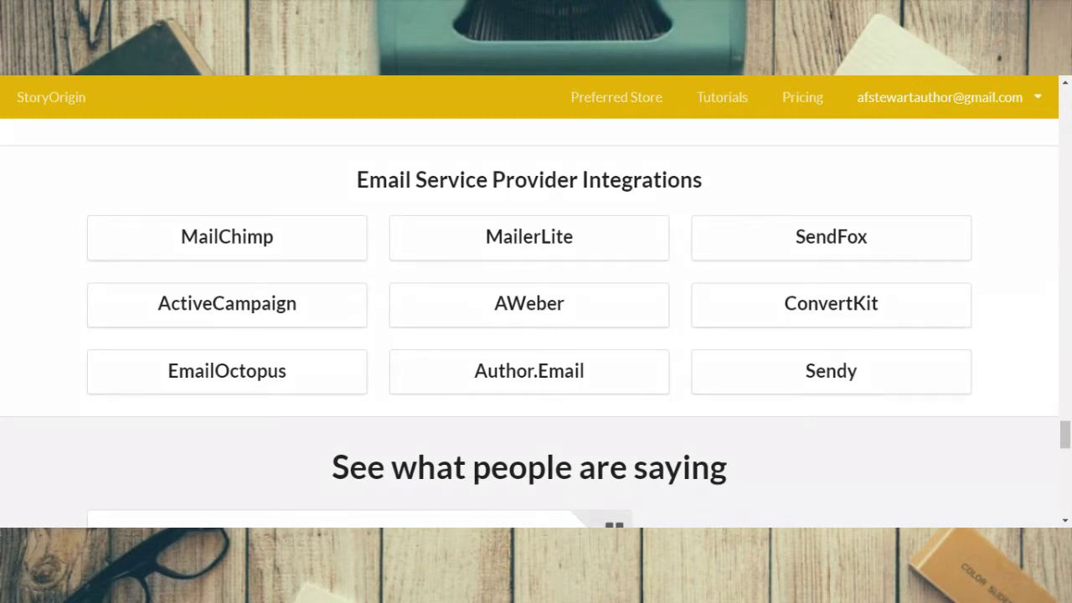
# Open the Author Dashboard and look through its navigation sections and community, goal tracker and campaign areas.
pyautogui.click(1040, 101)
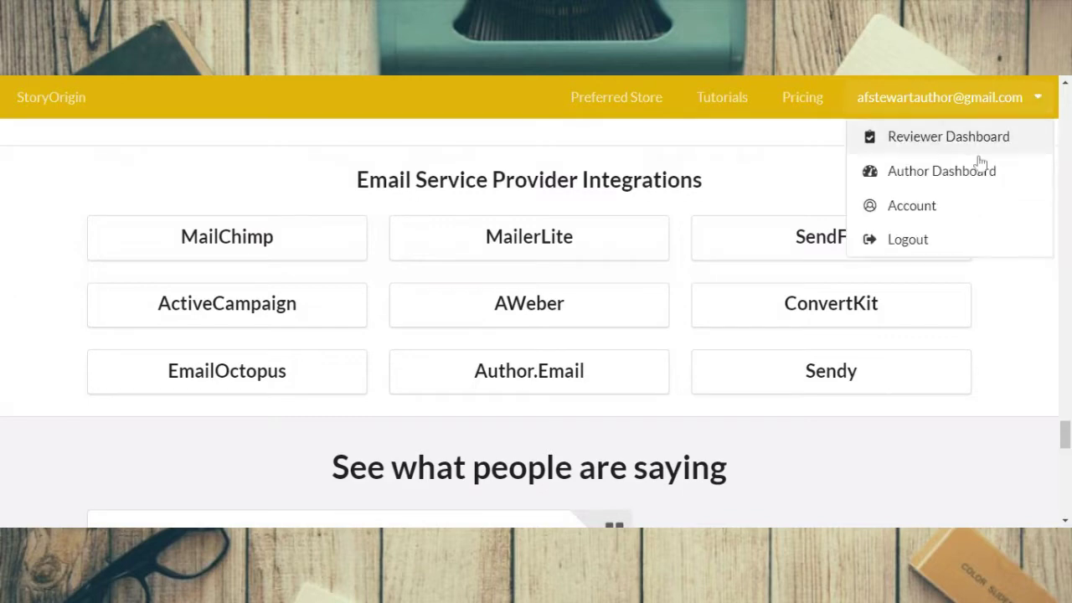
pyautogui.click(976, 173)
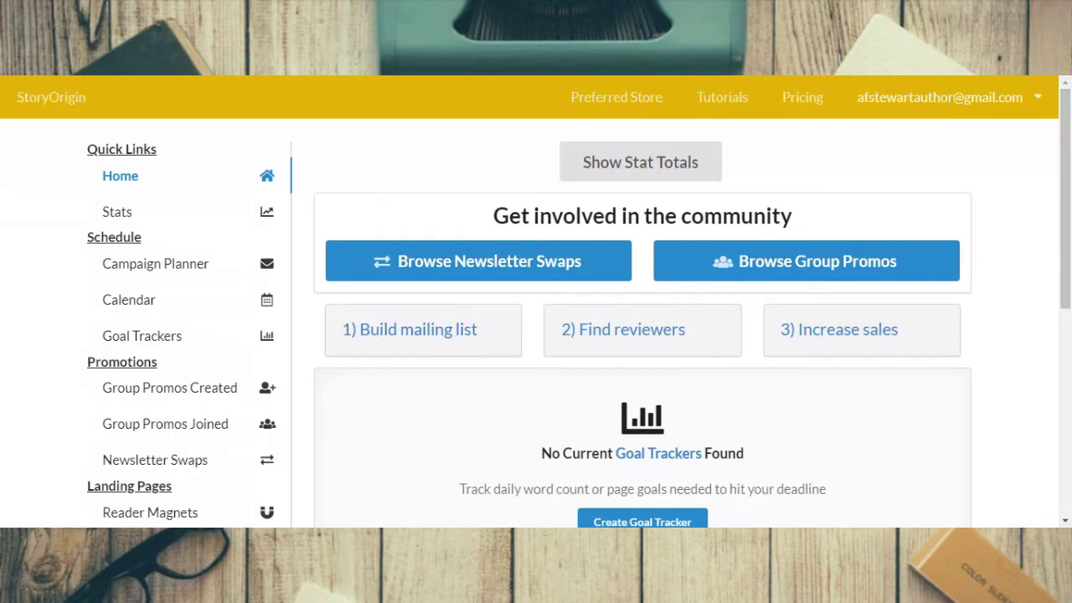
pyautogui.scroll(-1, 1051, 314)
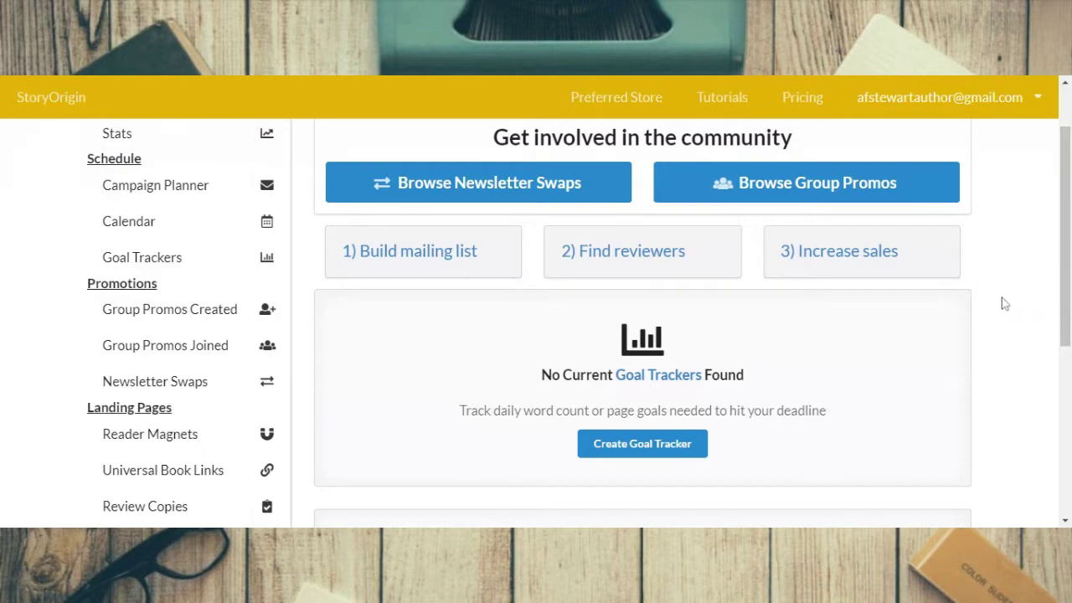
pyautogui.scroll(-4, 1011, 311)
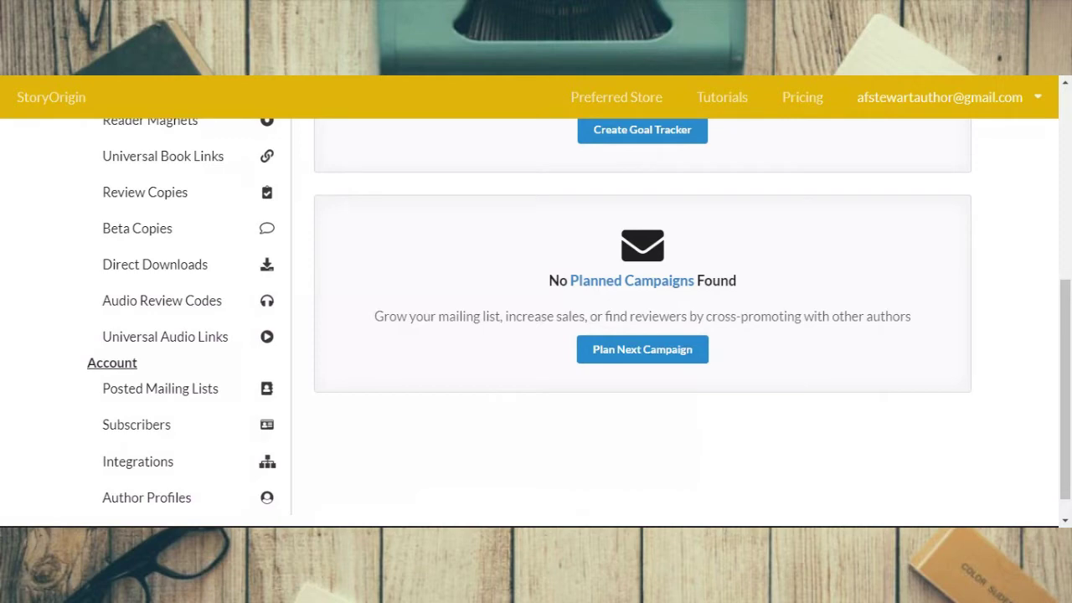
pyautogui.scroll(-1, 1047, 279)
pyautogui.scroll(5, 578, 297)
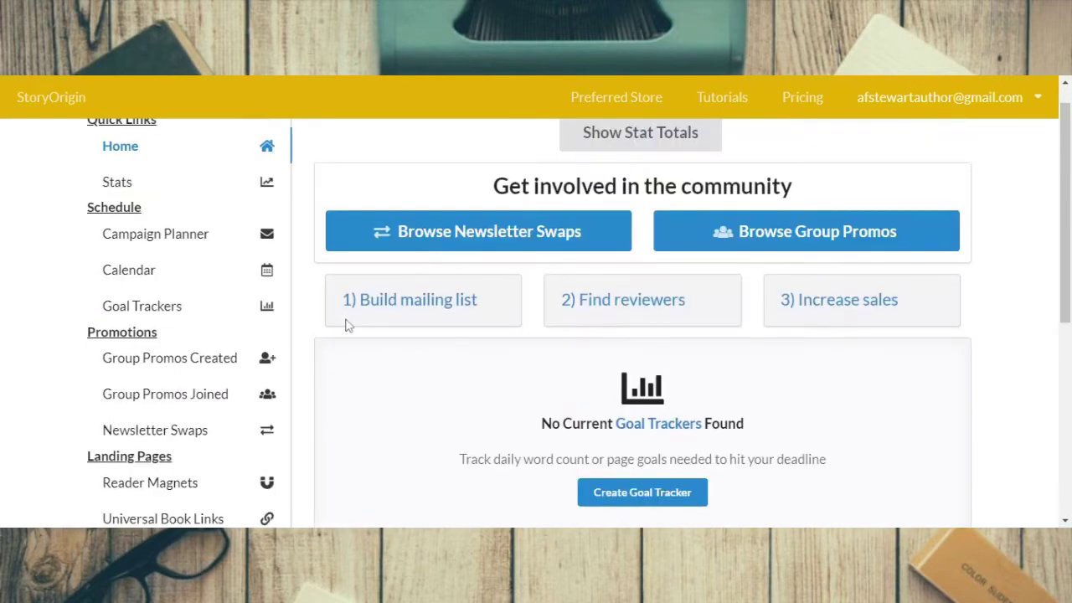
# Open the dashboard's Stats page and examine the last 30 days of Reader Magnet sign-ups by book.
pyautogui.scroll(1, 350, 326)
pyautogui.click(120, 214)
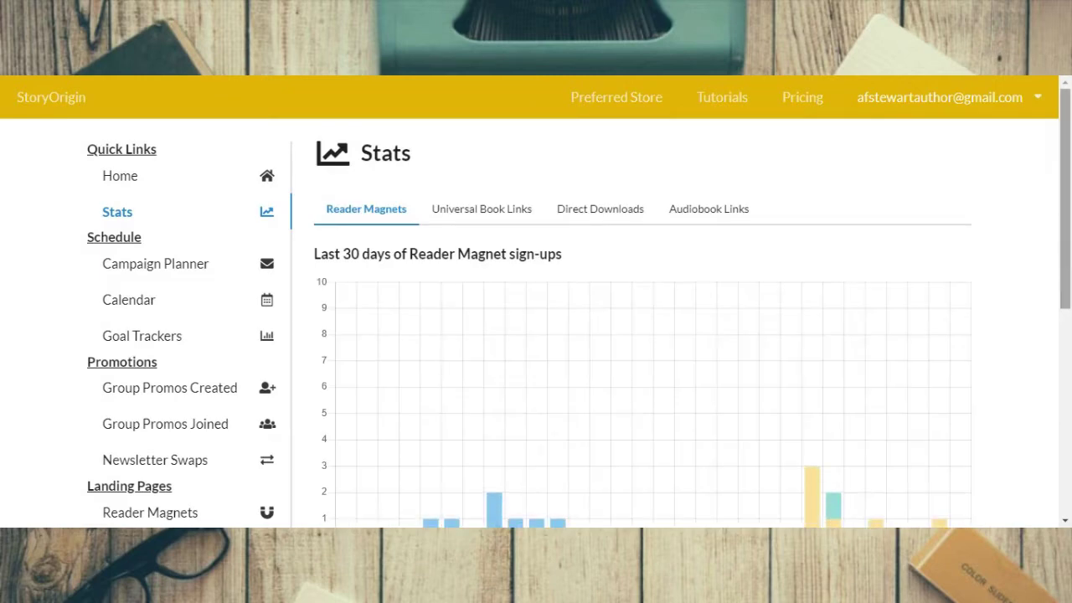
pyautogui.scroll(-2, 637, 335)
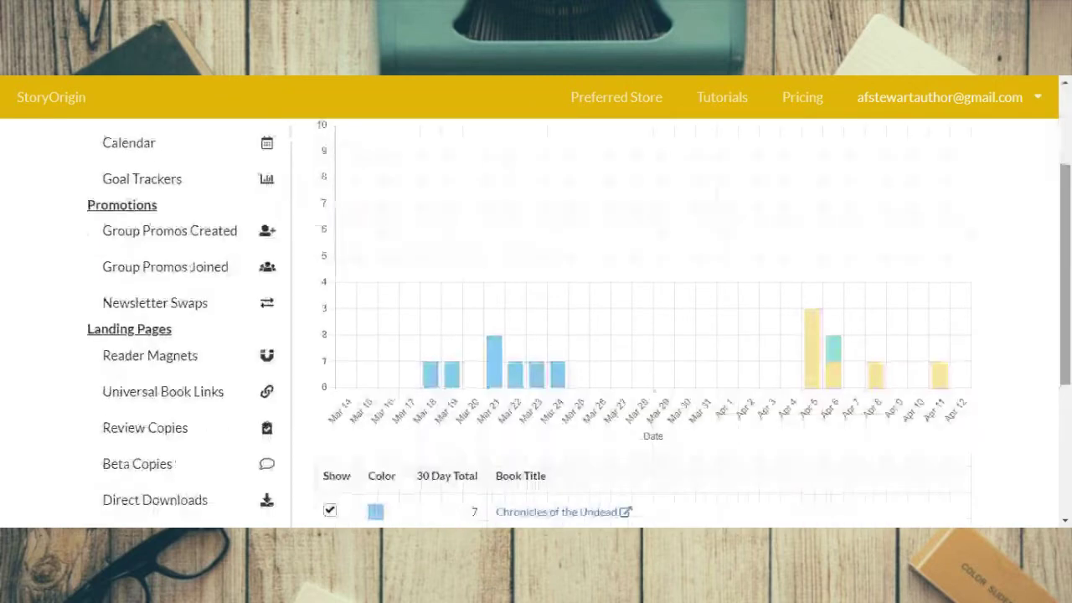
pyautogui.scroll(-1, 637, 335)
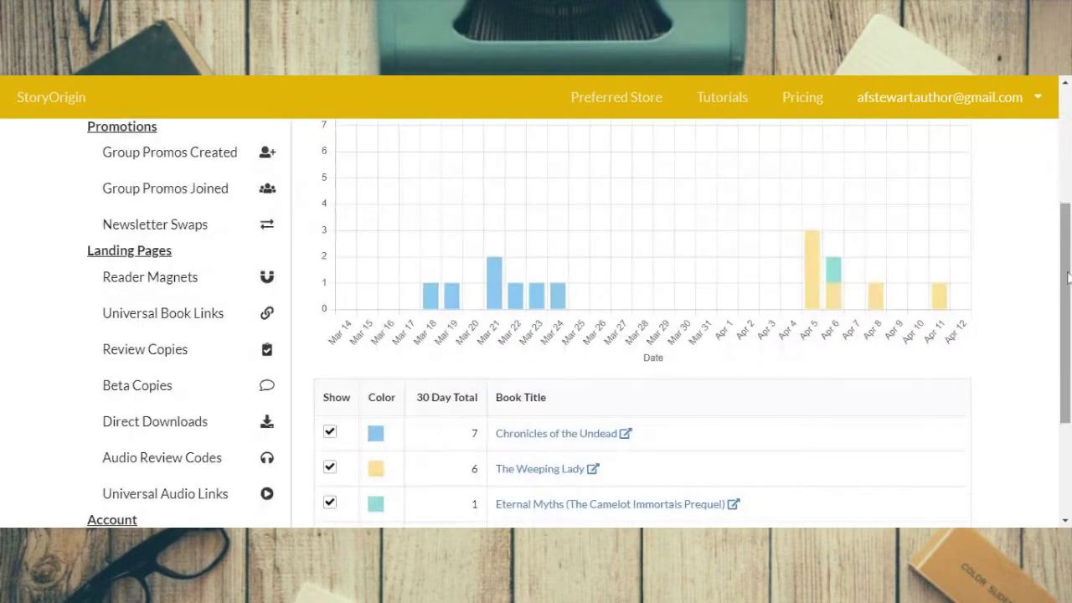
pyautogui.scroll(-1, 1068, 277)
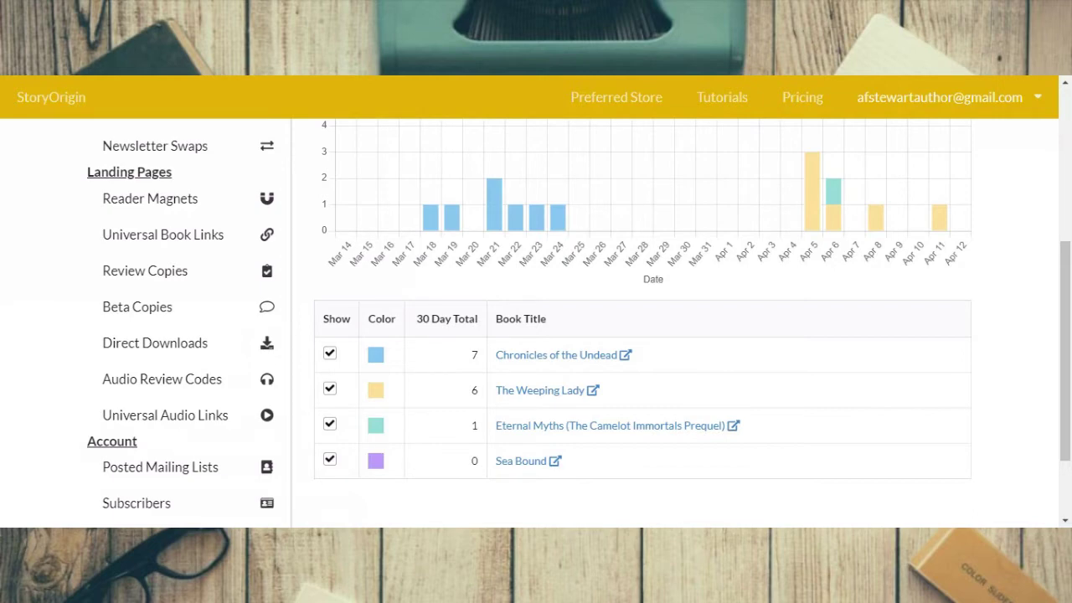
pyautogui.scroll(1, 1038, 260)
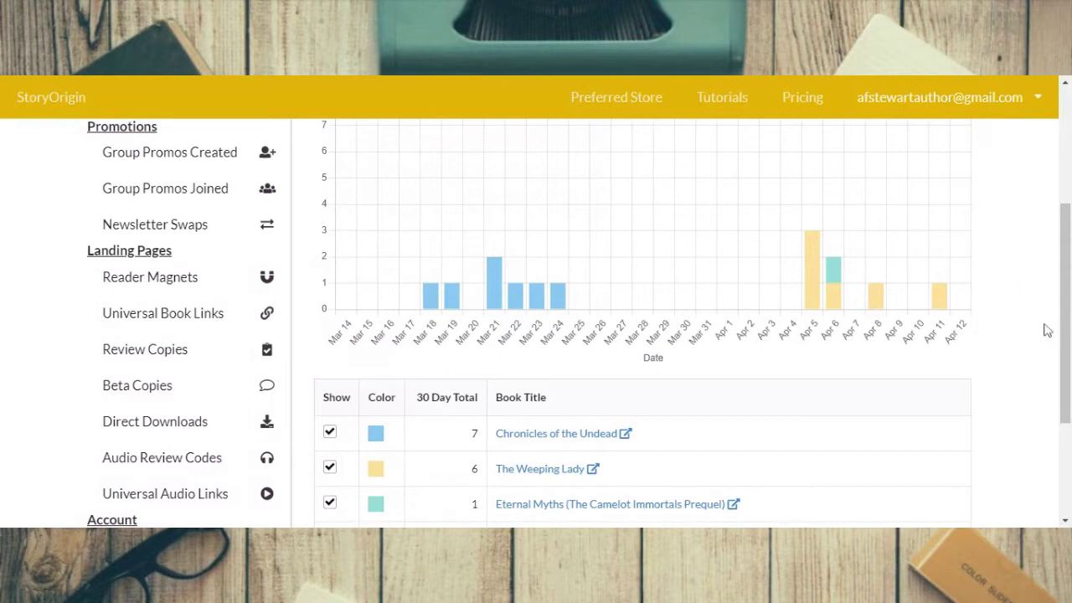
pyautogui.scroll(1, 1047, 327)
pyautogui.scroll(2, 1047, 327)
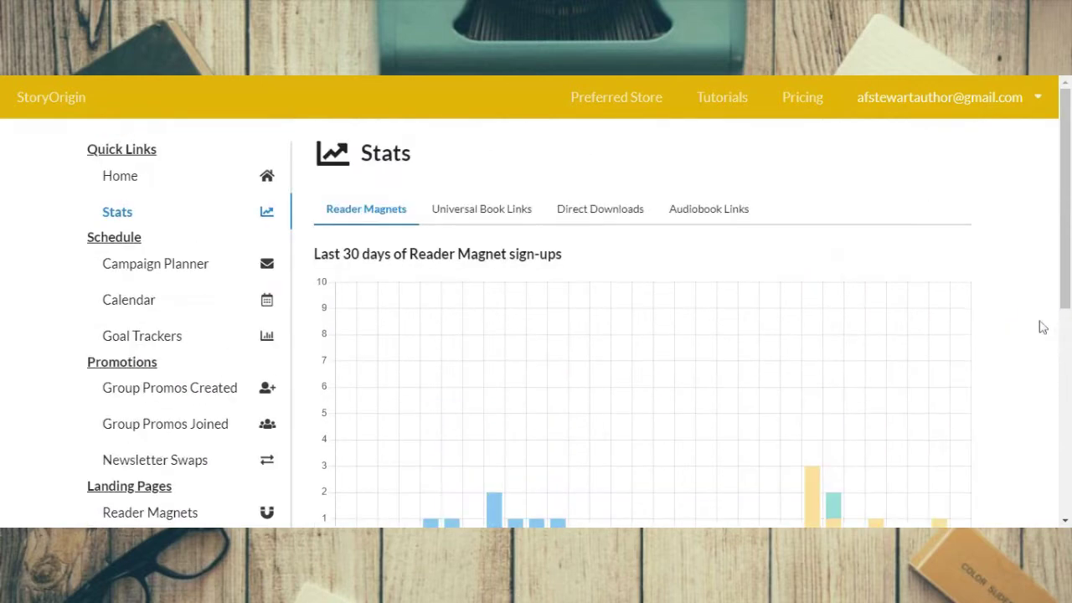
# Show the Universal Book Links statistics and examine the last 30 days of clicks.
pyautogui.click(488, 211)
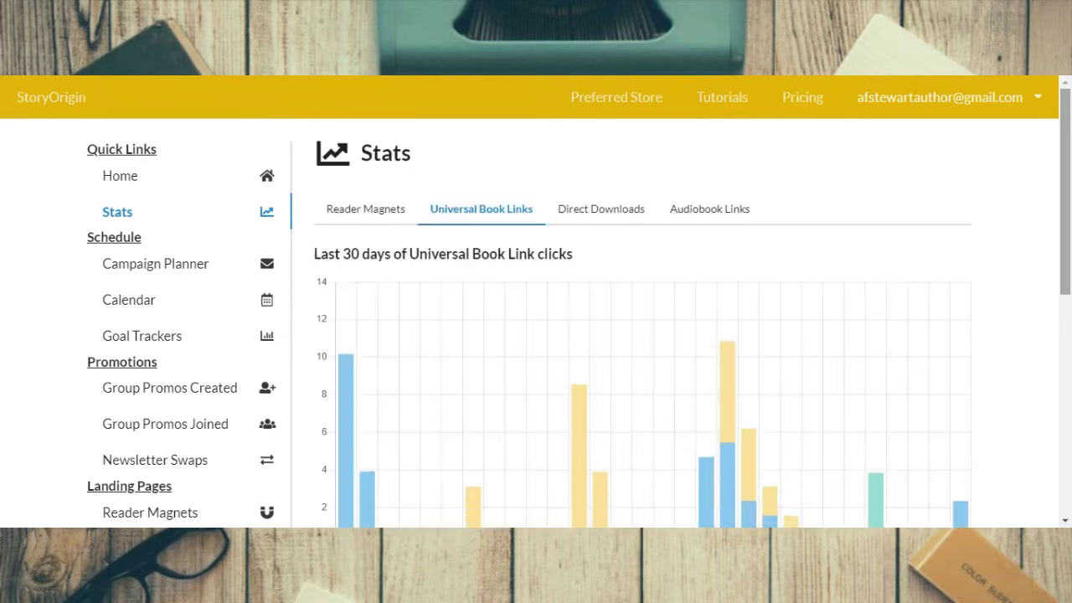
pyautogui.scroll(-2, 654, 327)
pyautogui.scroll(1, 653, 326)
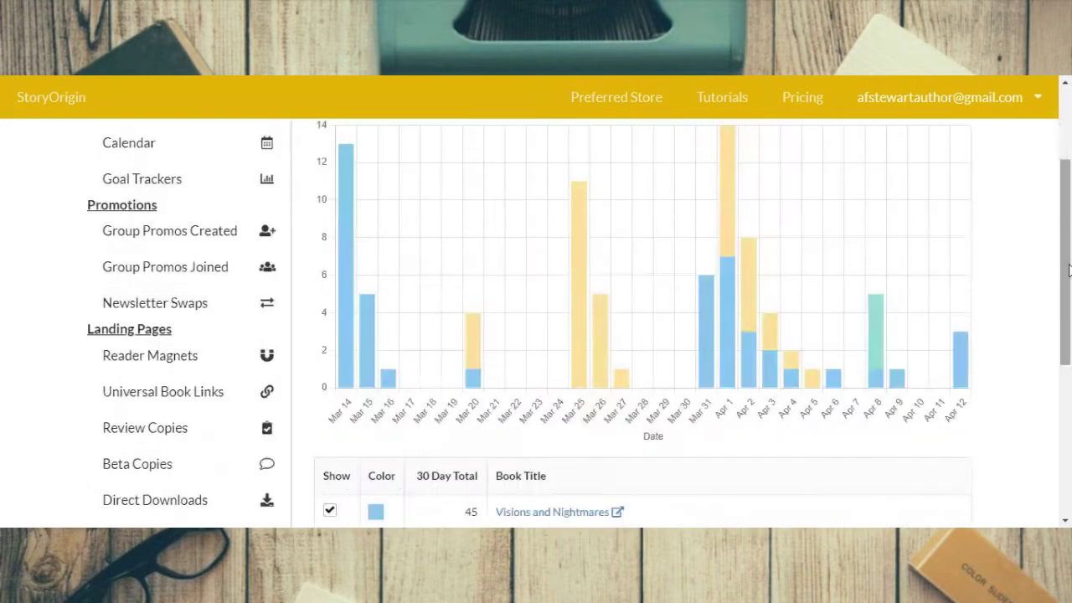
pyautogui.scroll(2, 1069, 269)
# View the last 30 days of statistics for Direct Downloads and for Audiobook Links.
pyautogui.scroll(-1, 1059, 276)
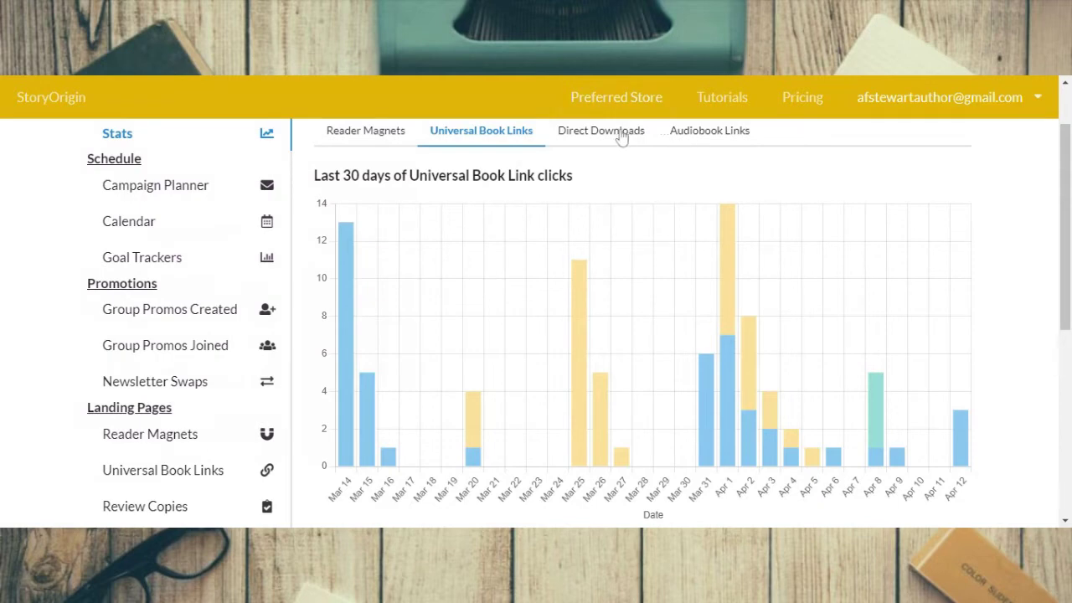
pyautogui.click(623, 136)
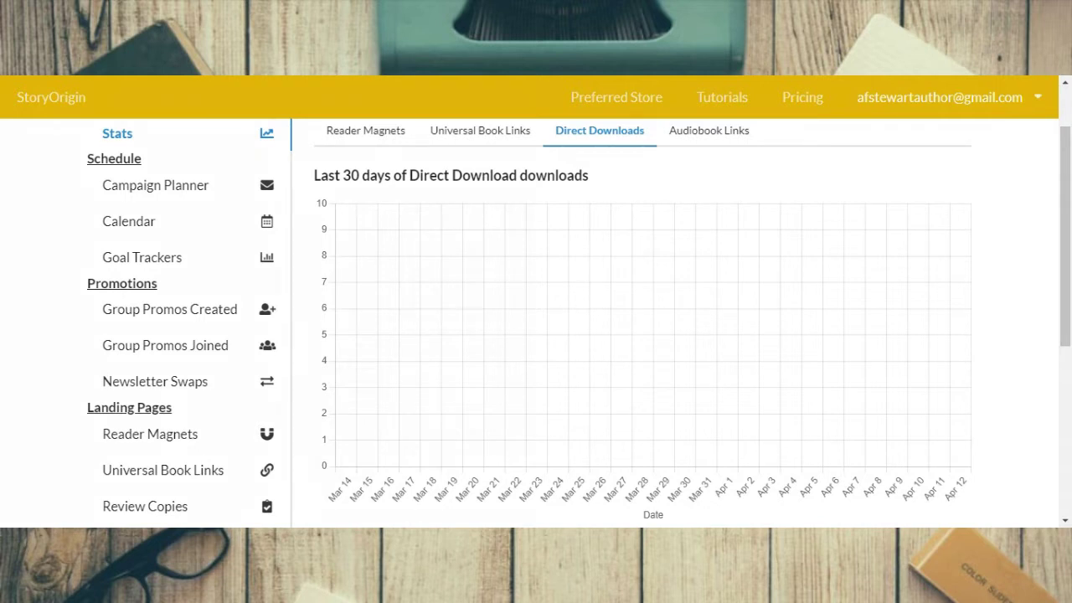
pyautogui.click(716, 134)
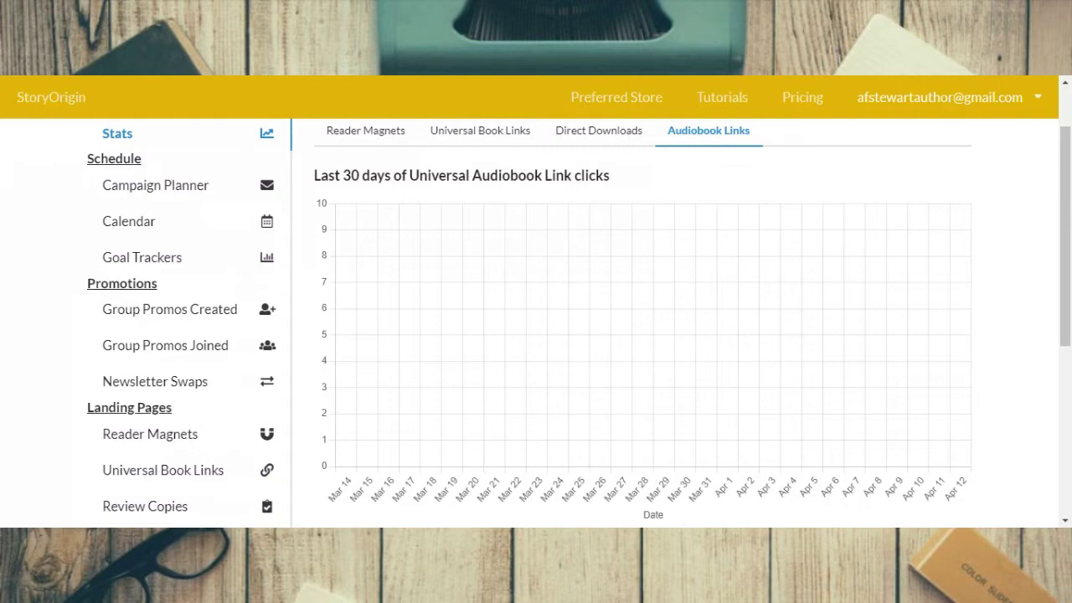
# Open the Campaign Planner and look over its table of upcoming campaigns.
pyautogui.scroll(1, 24, 219)
pyautogui.click(174, 265)
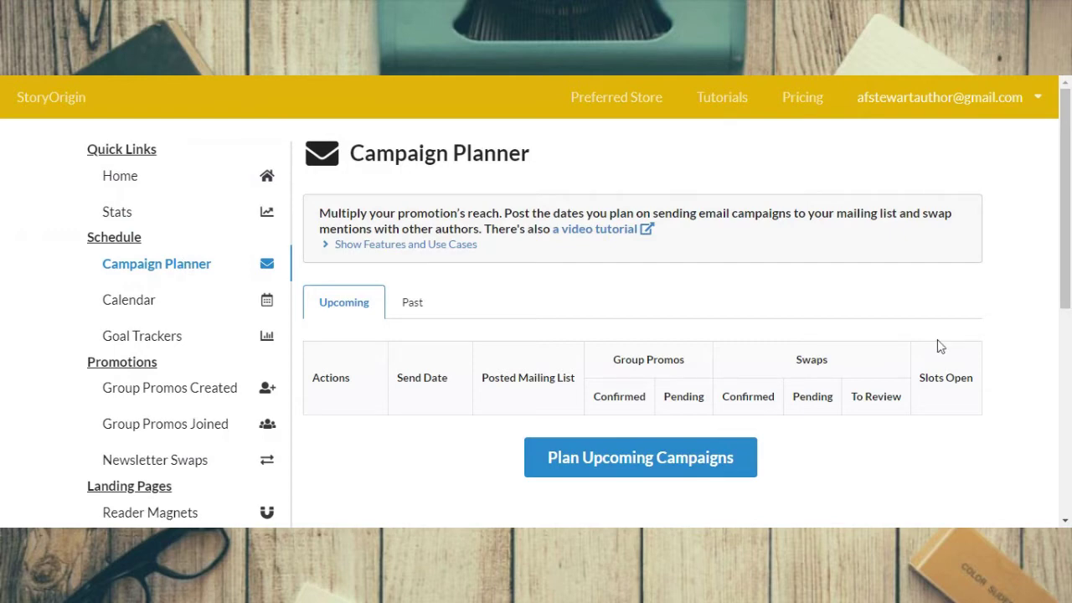
pyautogui.scroll(-1, 964, 217)
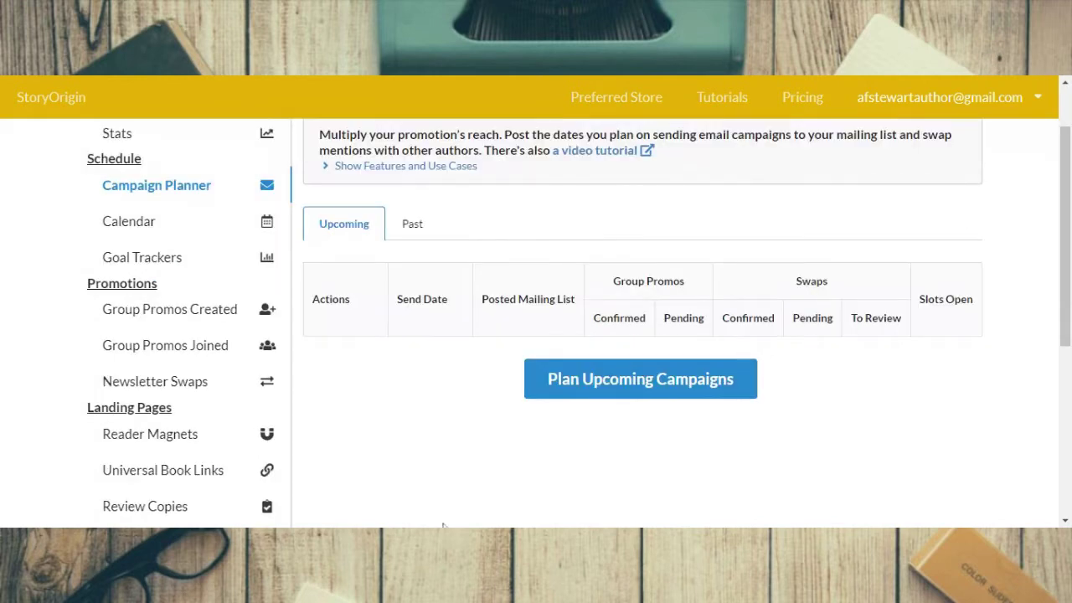
# Start planning an upcoming campaign and choose "Are You Afraid of the Dark?" as the posted mailing list.
pyautogui.click(639, 381)
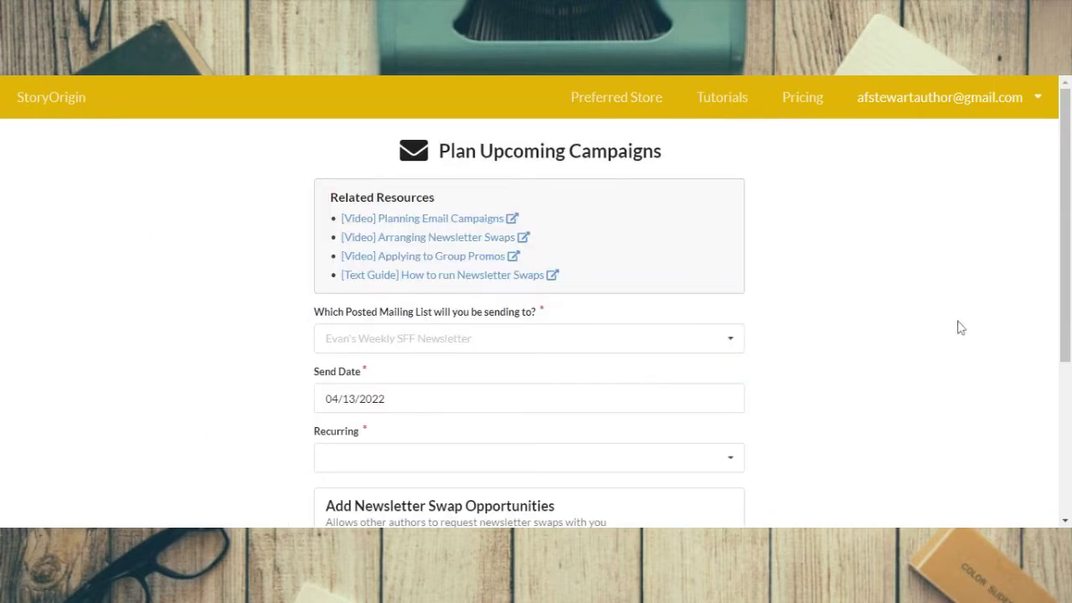
pyautogui.scroll(-1, 955, 323)
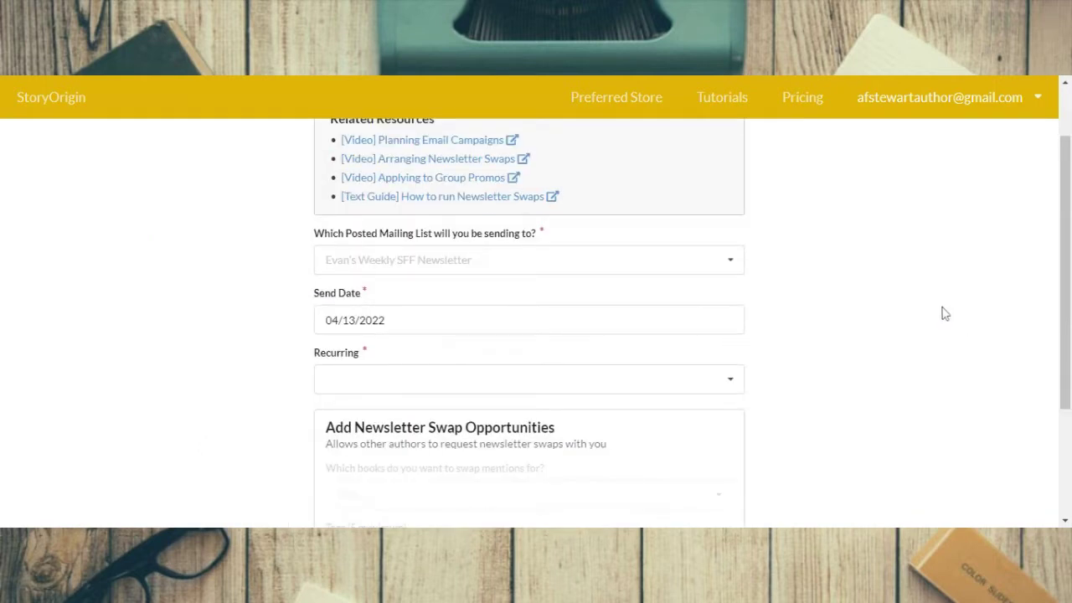
pyautogui.scroll(-1, 939, 315)
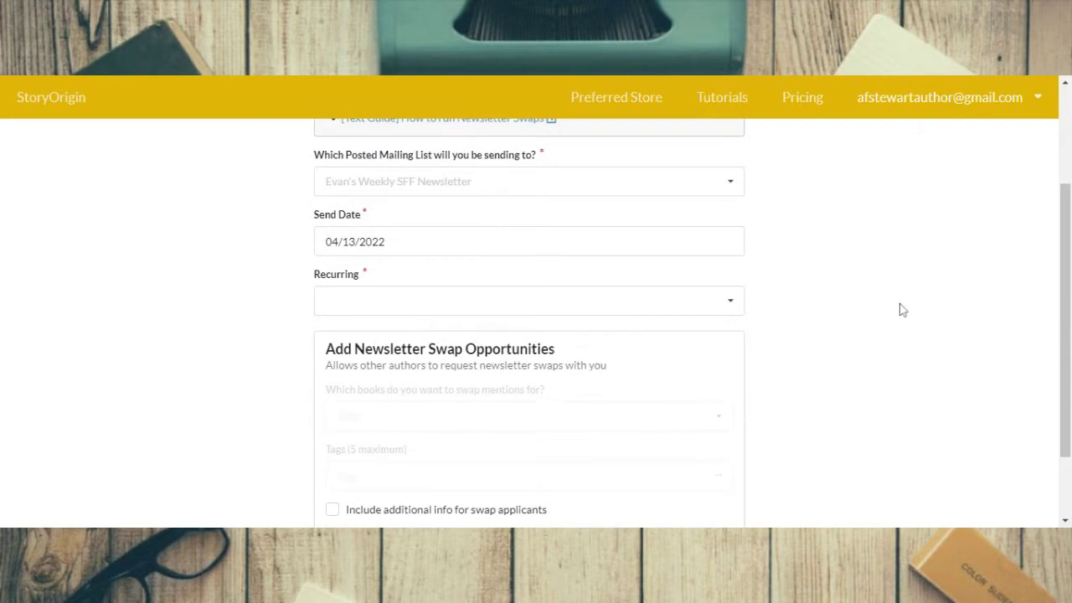
pyautogui.click(730, 186)
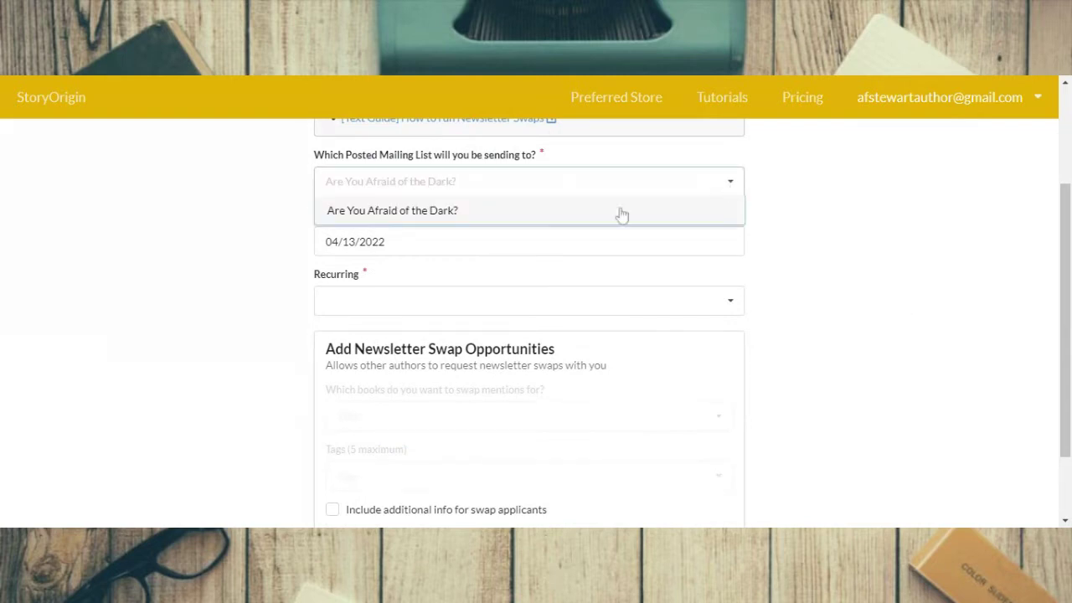
pyautogui.click(517, 211)
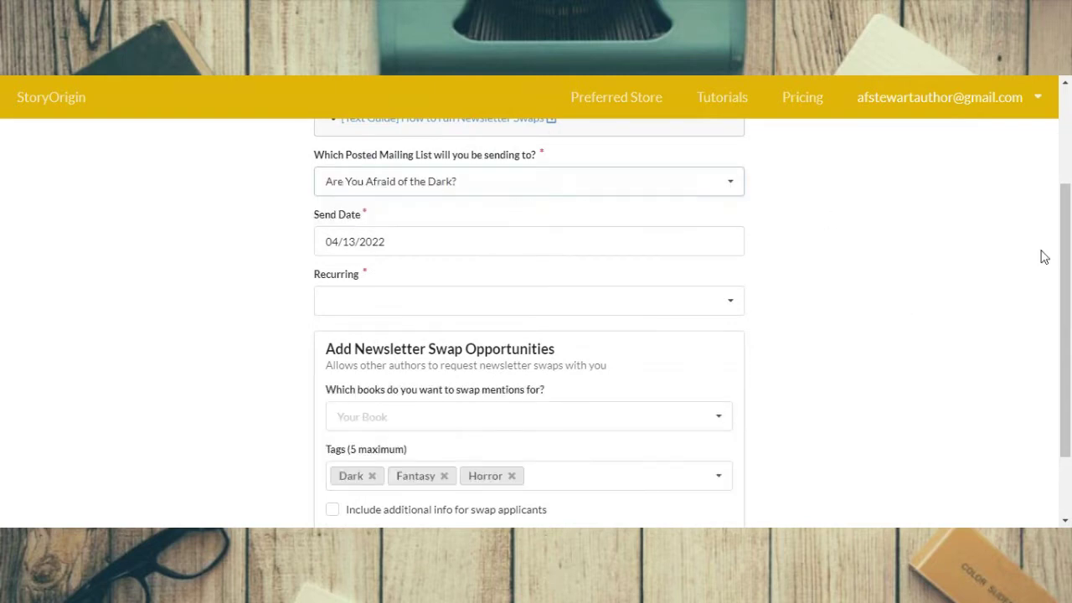
# Set the campaign's send date to May 7, 2022.
pyautogui.click(711, 243)
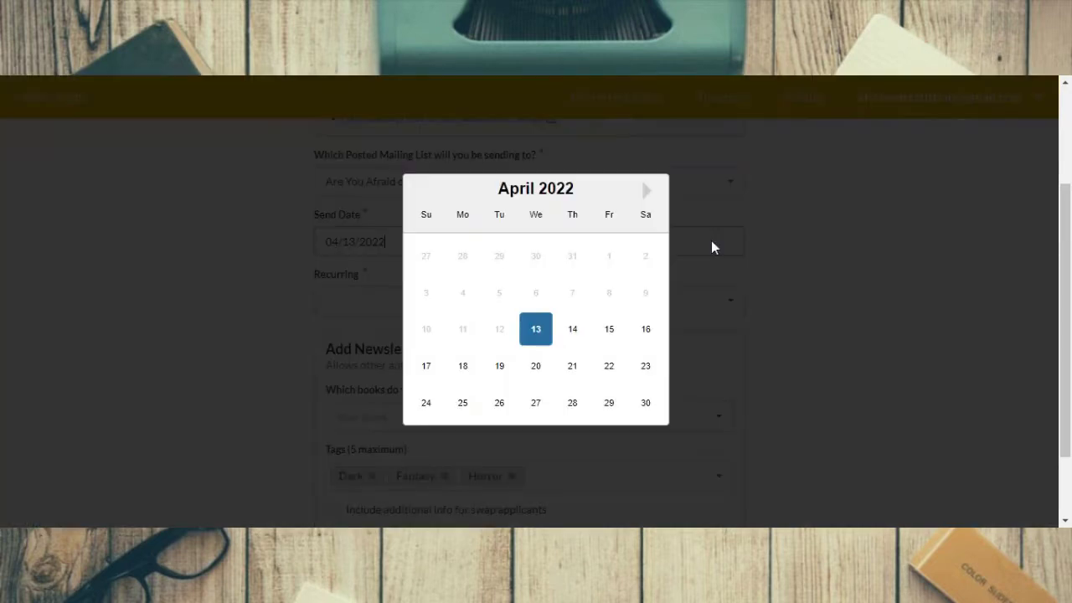
pyautogui.click(647, 192)
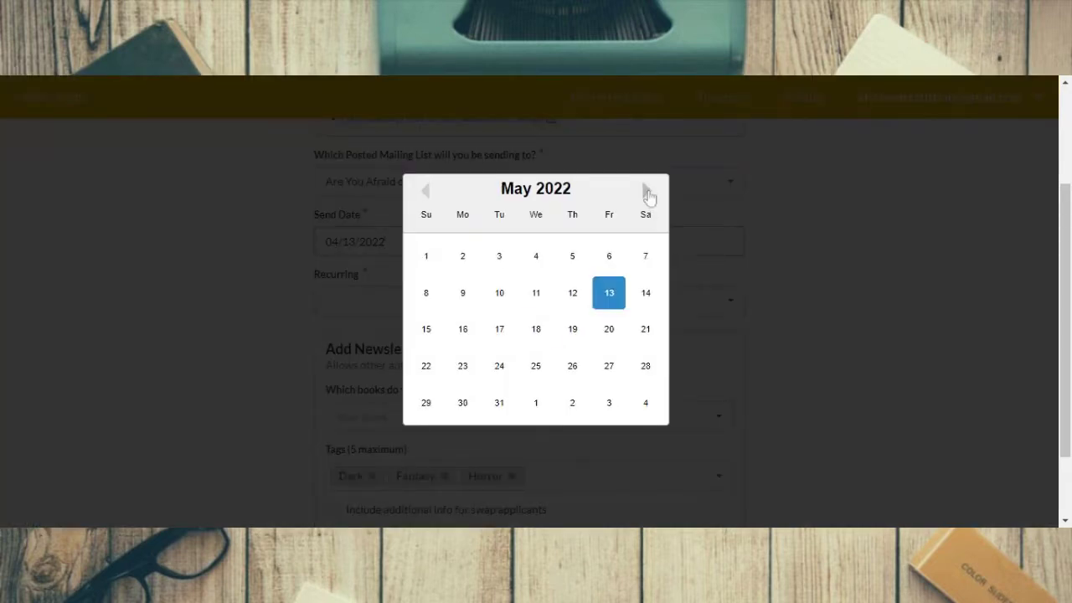
pyautogui.click(646, 260)
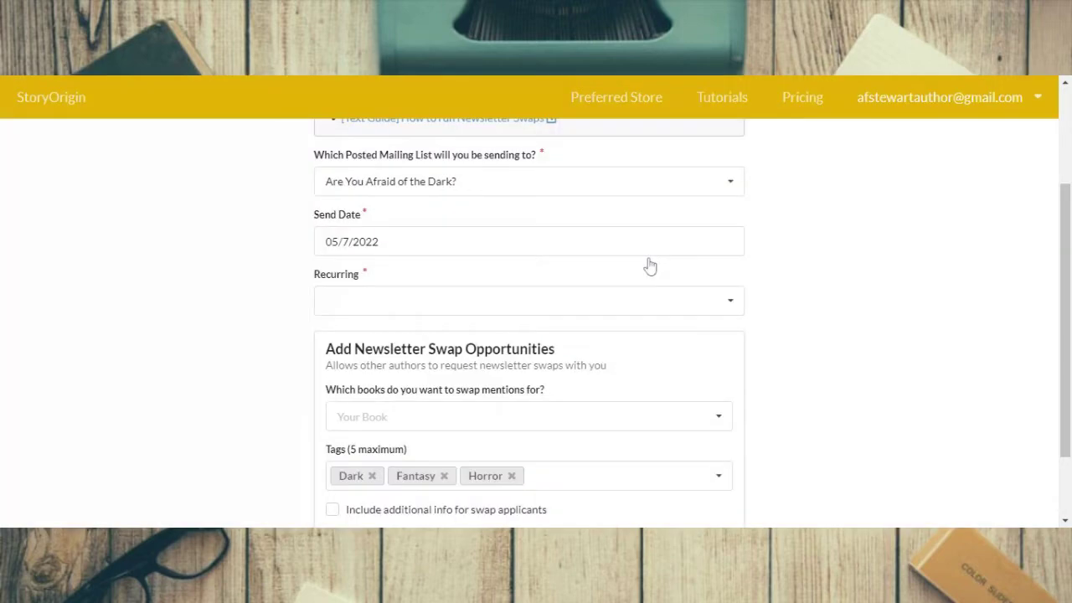
# Set the campaign's recurrence to "Does not repeat" and review the other repeat options without choosing one.
pyautogui.click(668, 308)
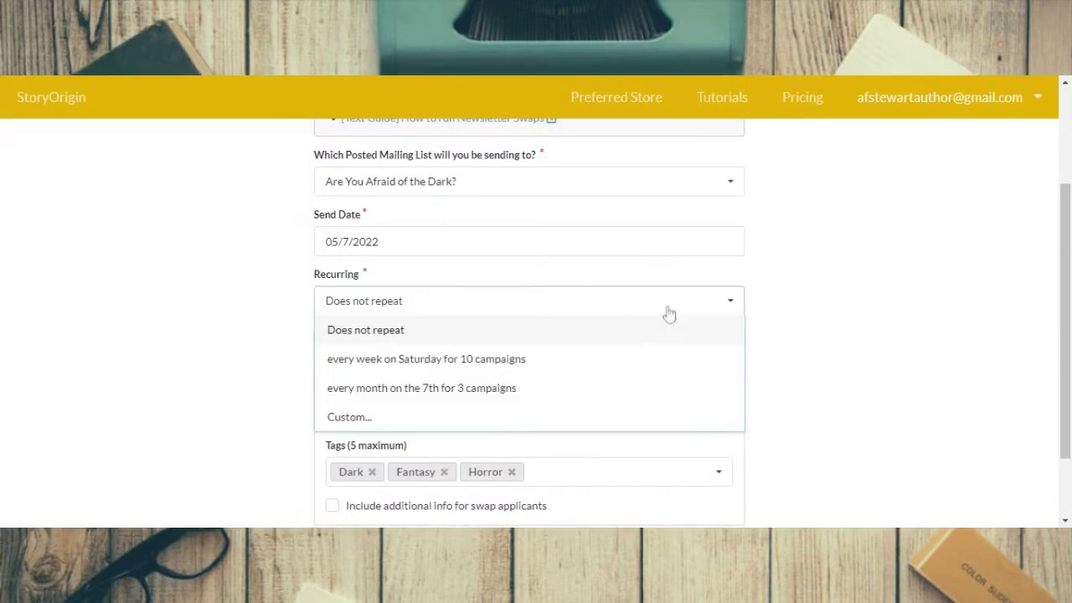
pyautogui.click(466, 309)
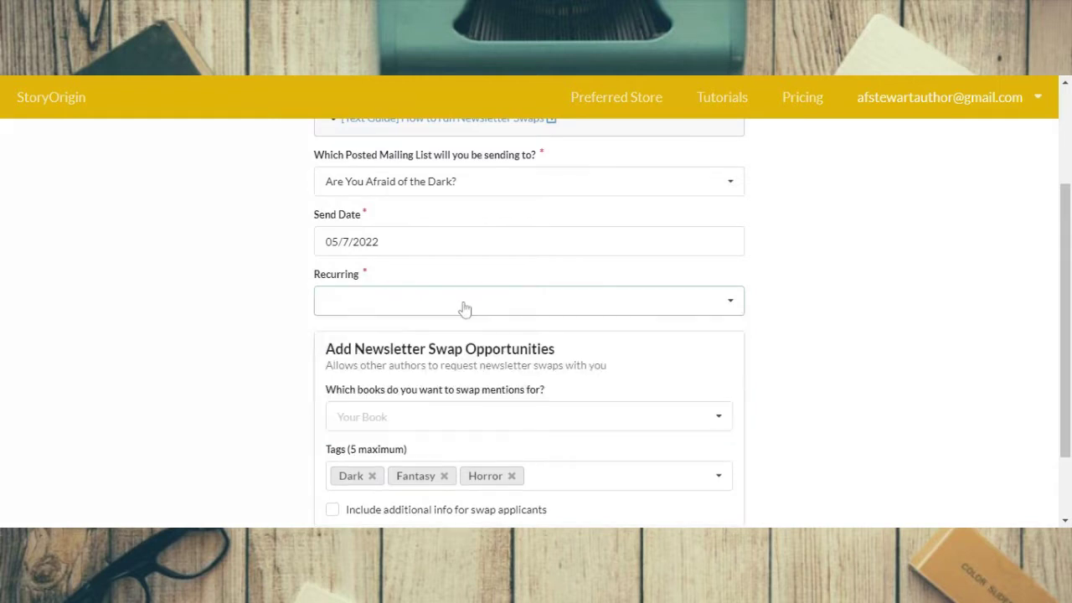
pyautogui.click(466, 309)
pyautogui.click(387, 332)
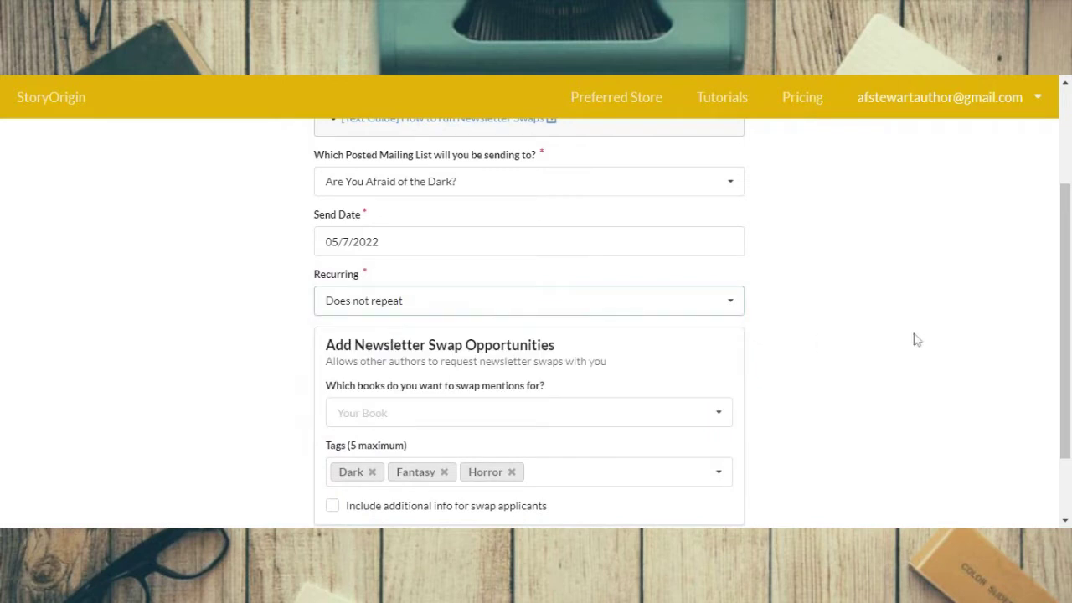
pyautogui.click(742, 307)
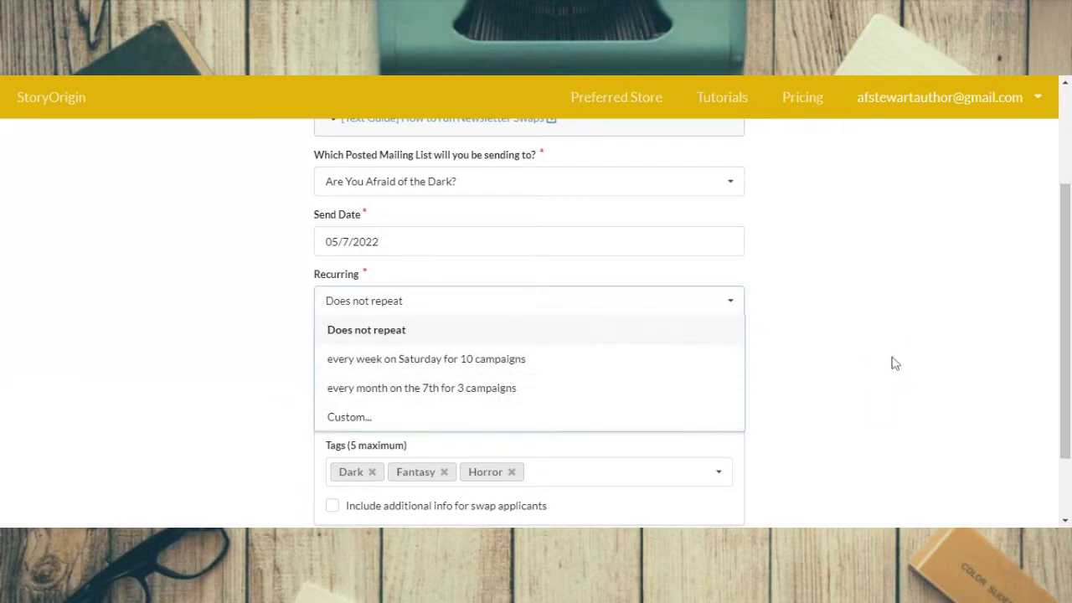
pyautogui.click(1032, 395)
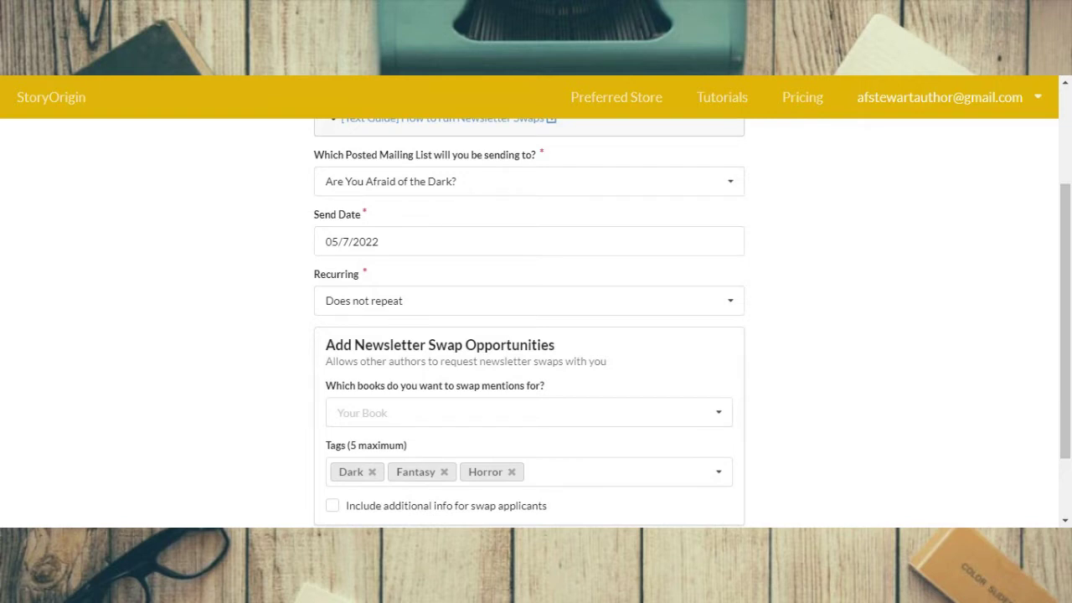
# Select Visions and Nightmares (Universal Book Link), Chronicles of the Undead (Reader Magnet) and Sea Bound (Reader Magnet) as the books for swap mentions.
pyautogui.scroll(-1, 968, 379)
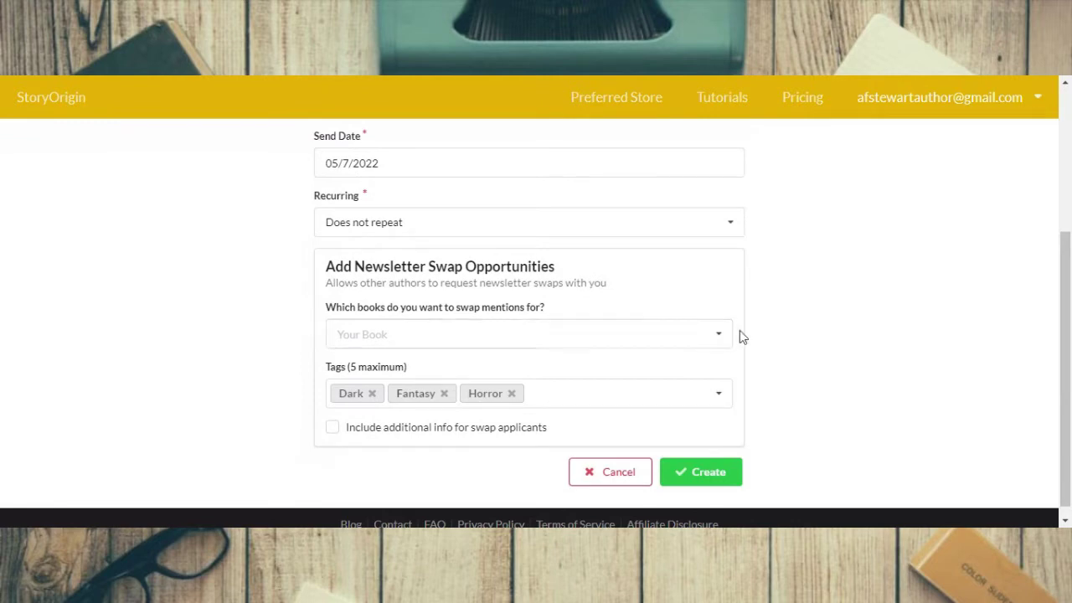
pyautogui.click(718, 338)
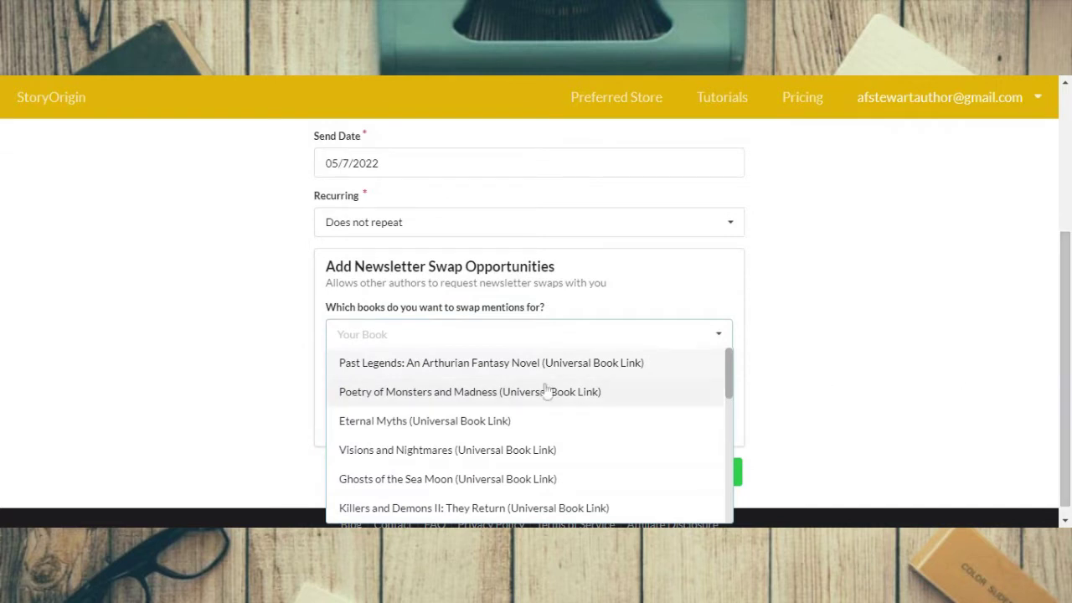
pyautogui.scroll(-1, 567, 395)
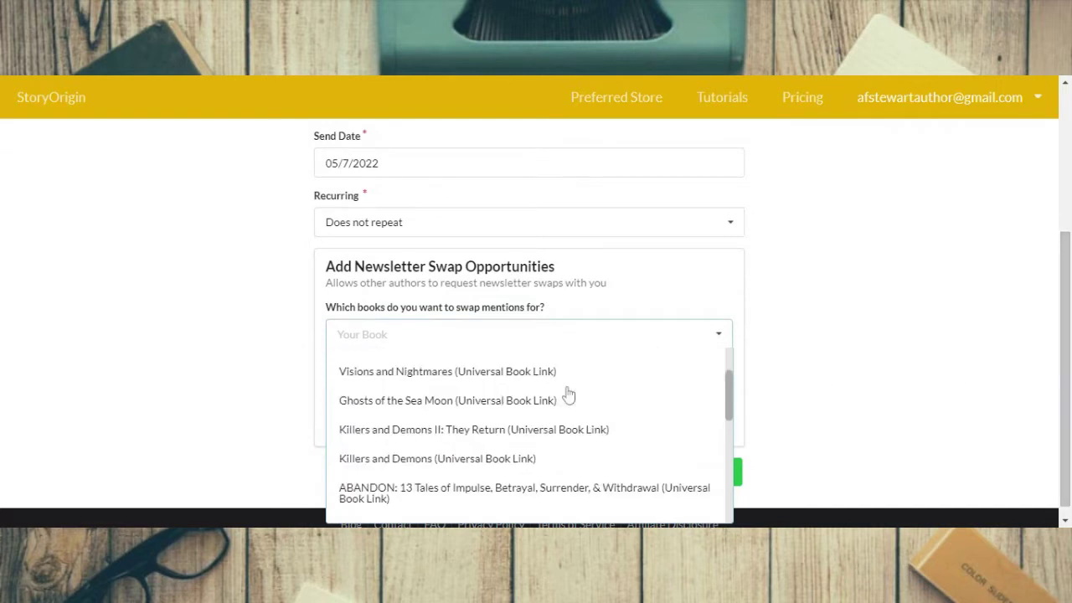
pyautogui.click(514, 375)
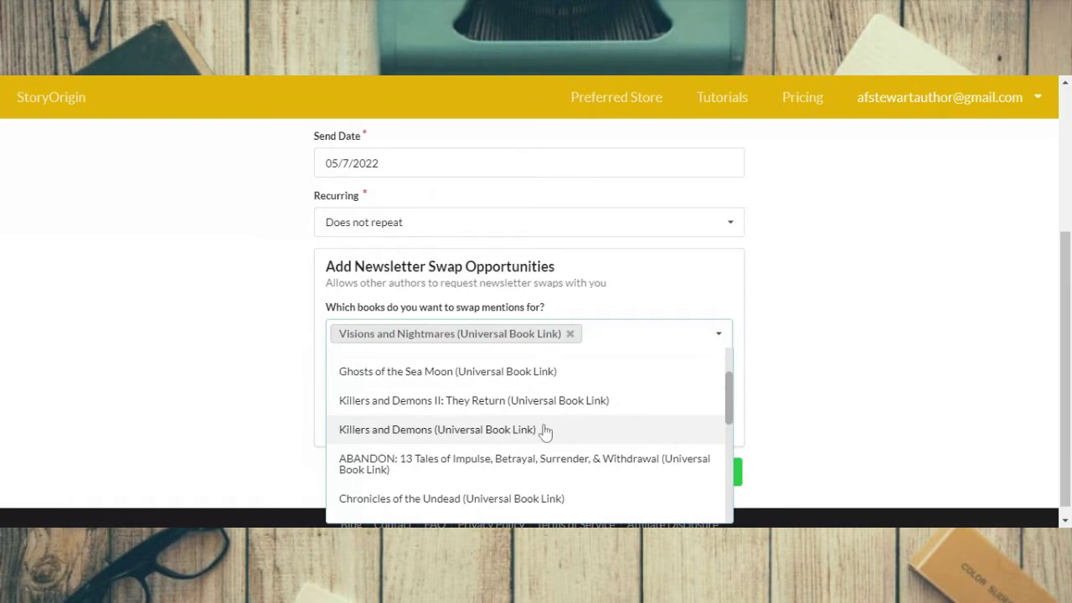
pyautogui.scroll(-1, 546, 430)
pyautogui.scroll(-1, 553, 429)
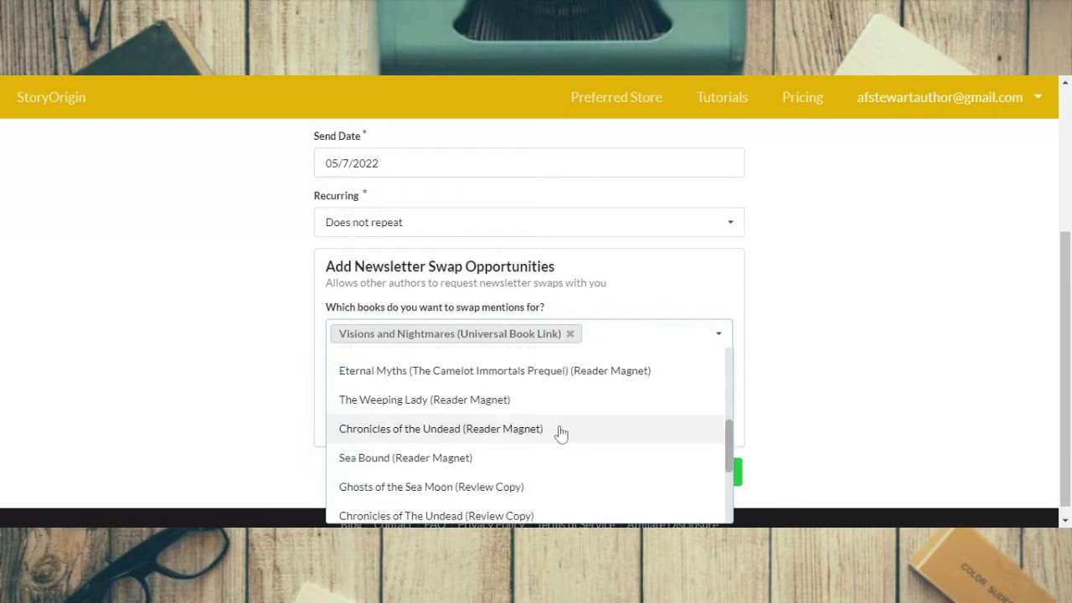
pyautogui.click(448, 437)
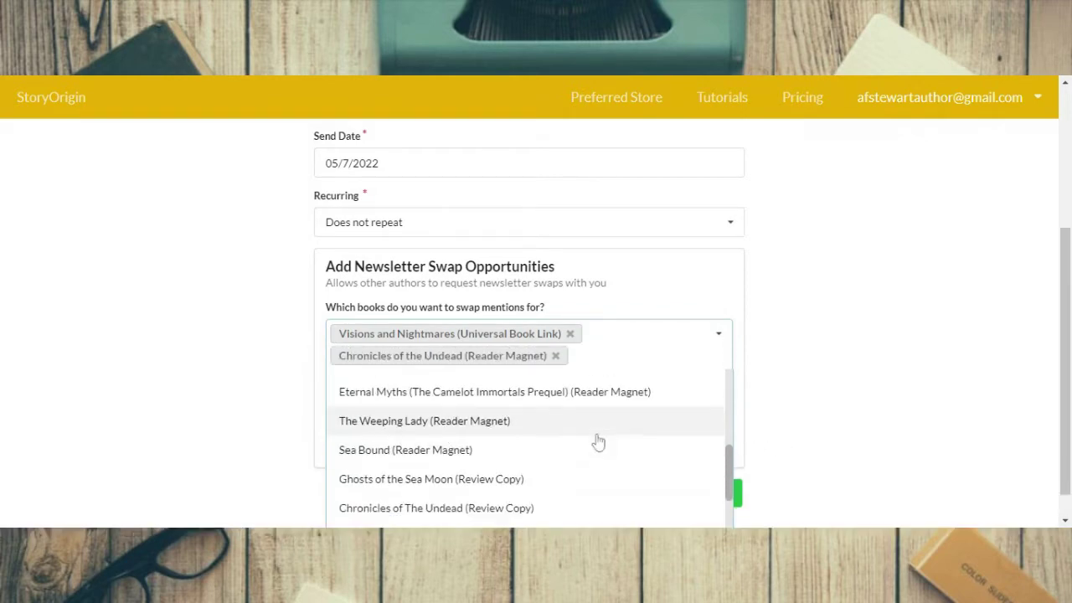
pyautogui.scroll(-1, 614, 434)
pyautogui.scroll(1, 553, 433)
pyautogui.click(461, 457)
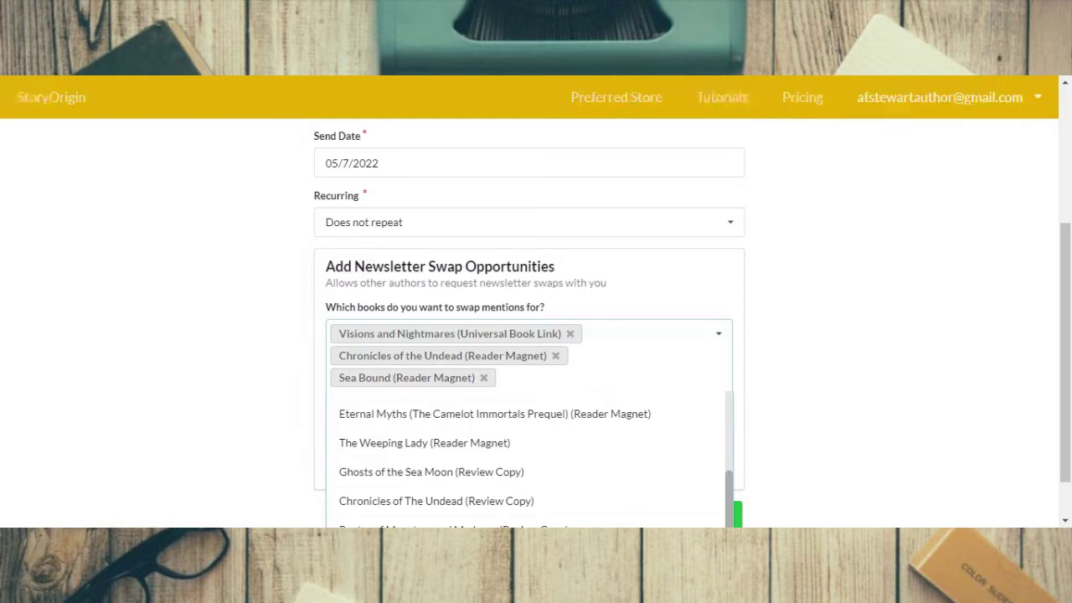
pyautogui.click(821, 300)
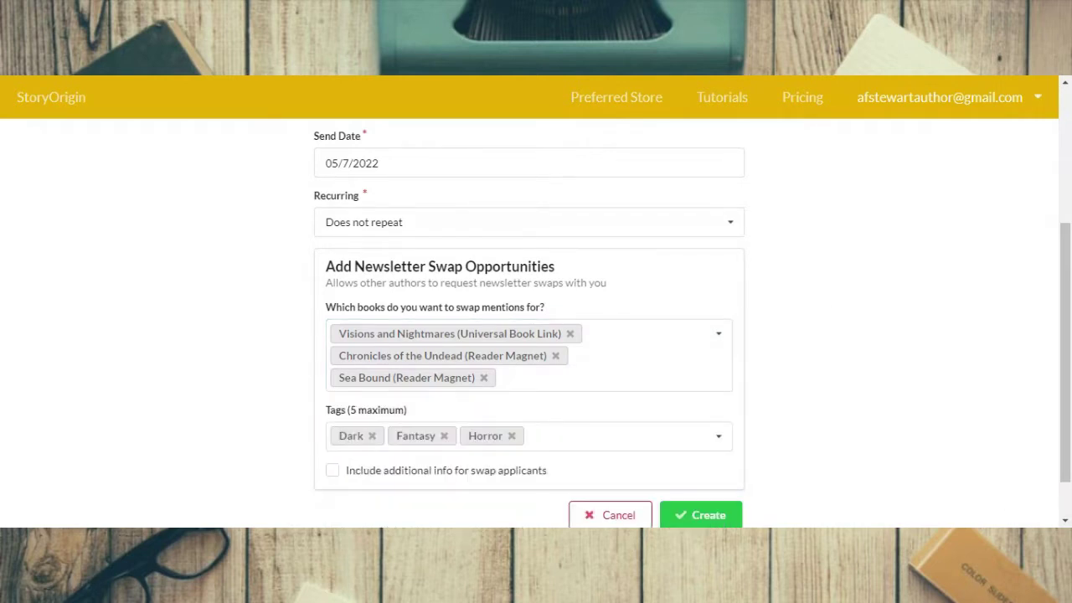
# Turn on the additional info option for swap applicants to view its text field, and turn it off again.
pyautogui.scroll(-1, 481, 390)
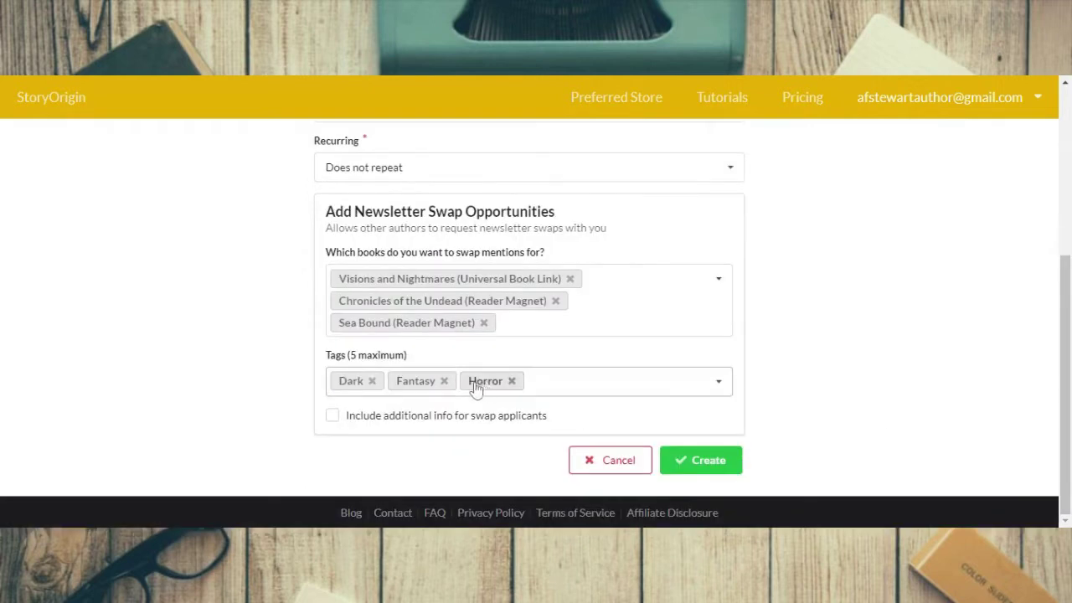
pyautogui.click(335, 417)
pyautogui.scroll(-1, 953, 416)
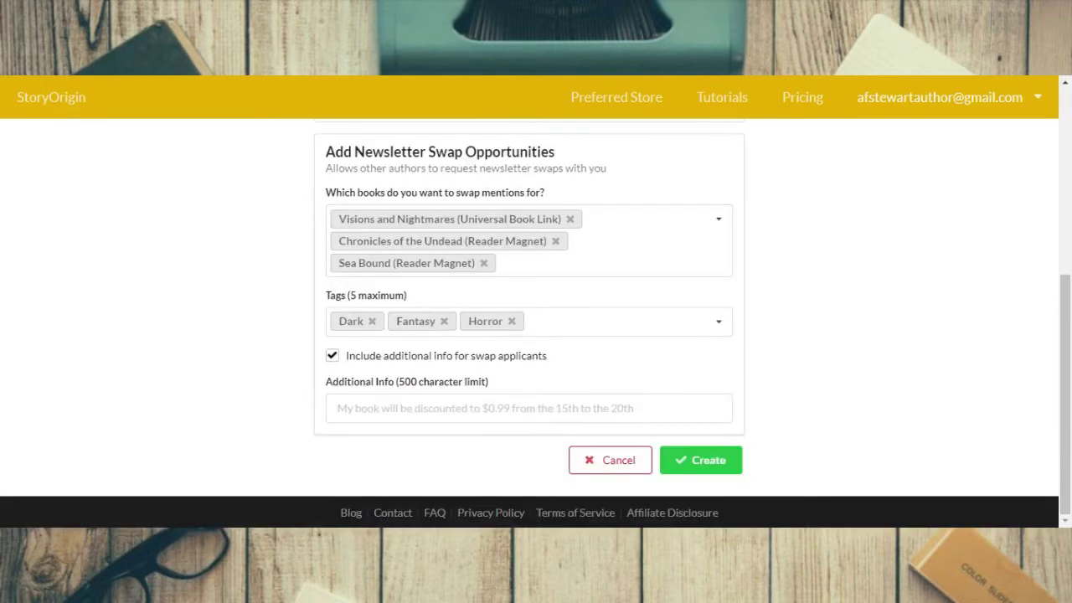
pyautogui.click(471, 385)
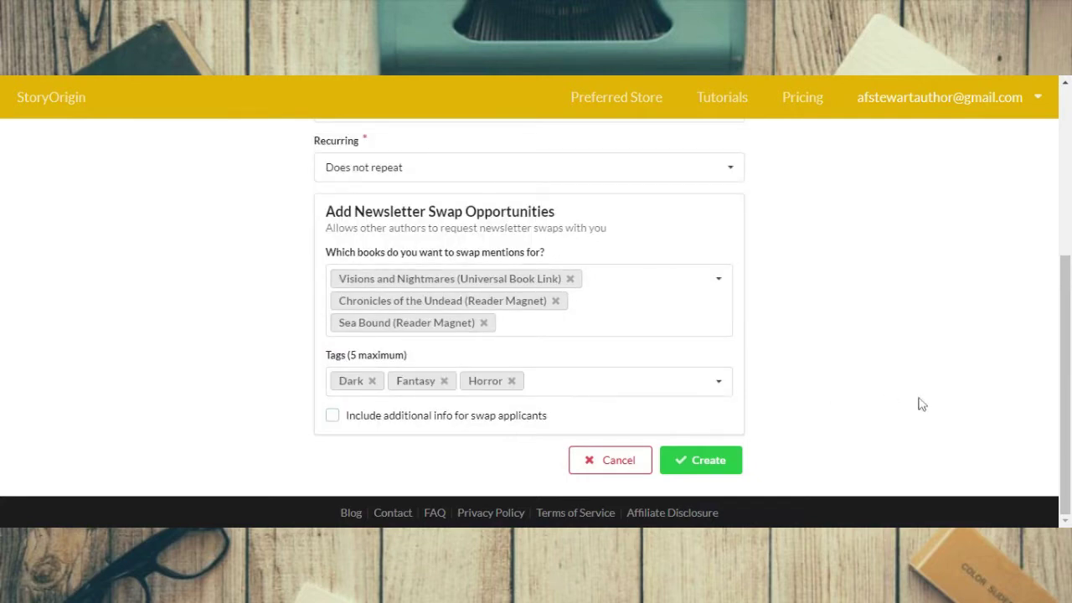
# Check over the campaign form and create the campaign.
pyautogui.scroll(1, 720, 403)
pyautogui.scroll(-1, 732, 433)
pyautogui.click(698, 460)
# Look over the author application links and cross-promo groups option in the invitation dialog, and close it.
pyautogui.scroll(-1, 832, 411)
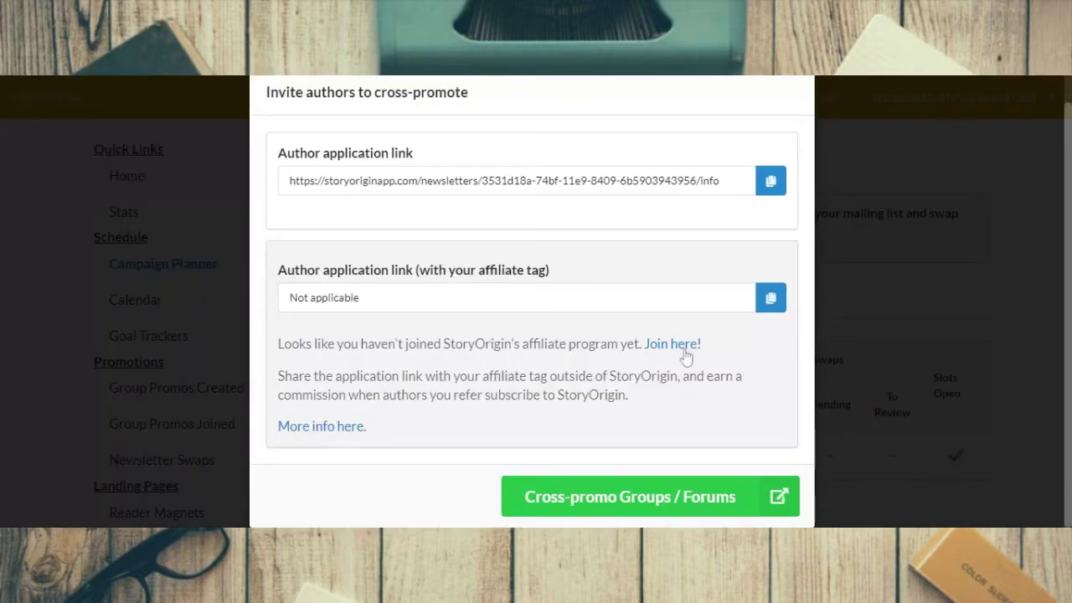
pyautogui.scroll(1, 680, 353)
pyautogui.scroll(-1, 670, 362)
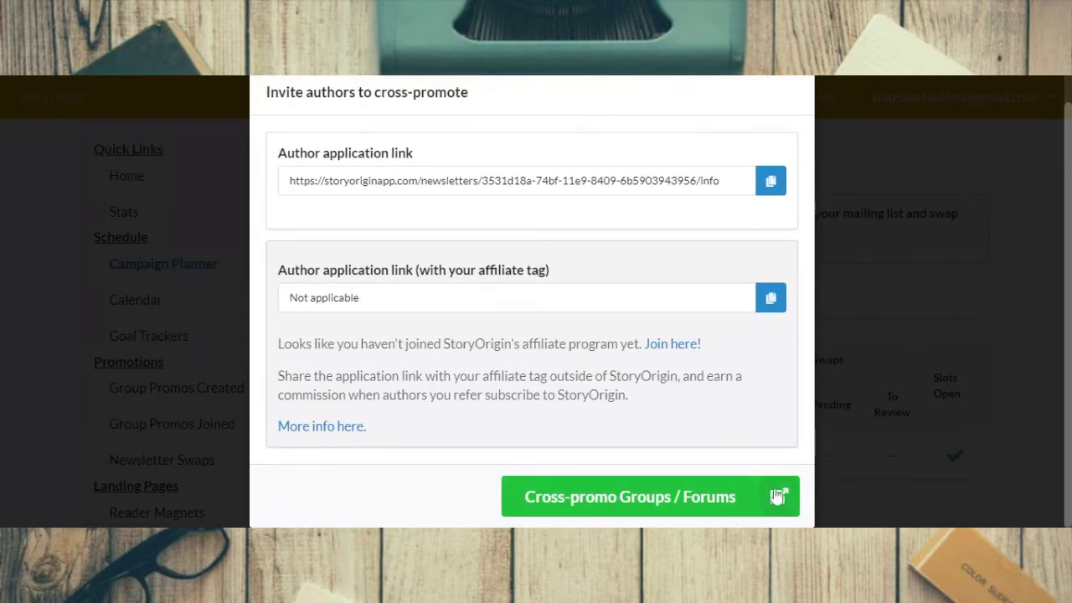
pyautogui.scroll(1, 706, 465)
pyautogui.scroll(-1, 670, 448)
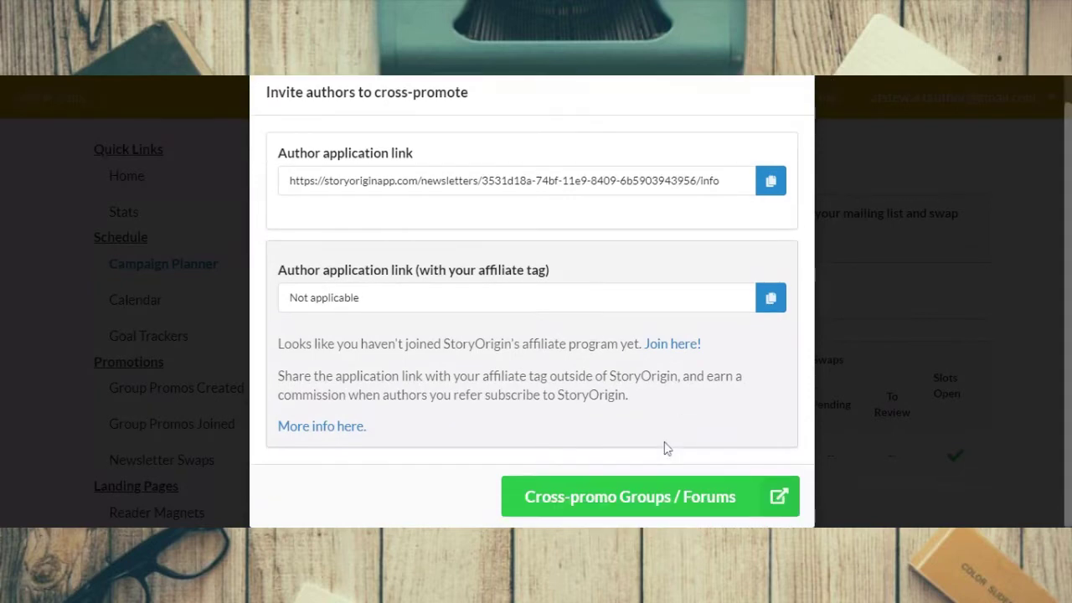
pyautogui.click(936, 419)
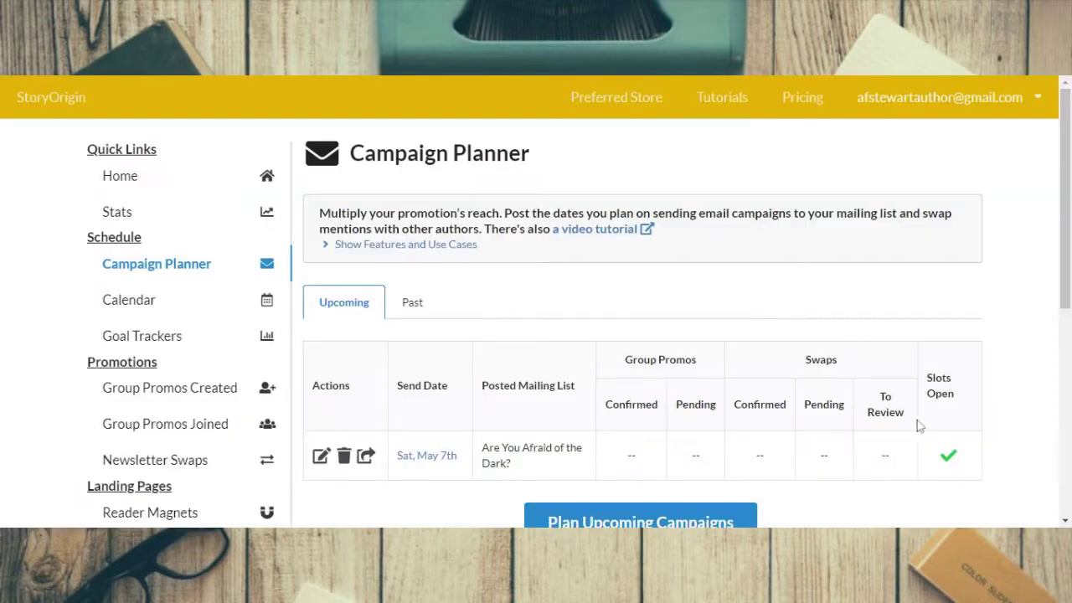
# Review the new campaign's entry and its group promo and swap columns in the upcoming campaigns table.
pyautogui.scroll(-2, 1047, 312)
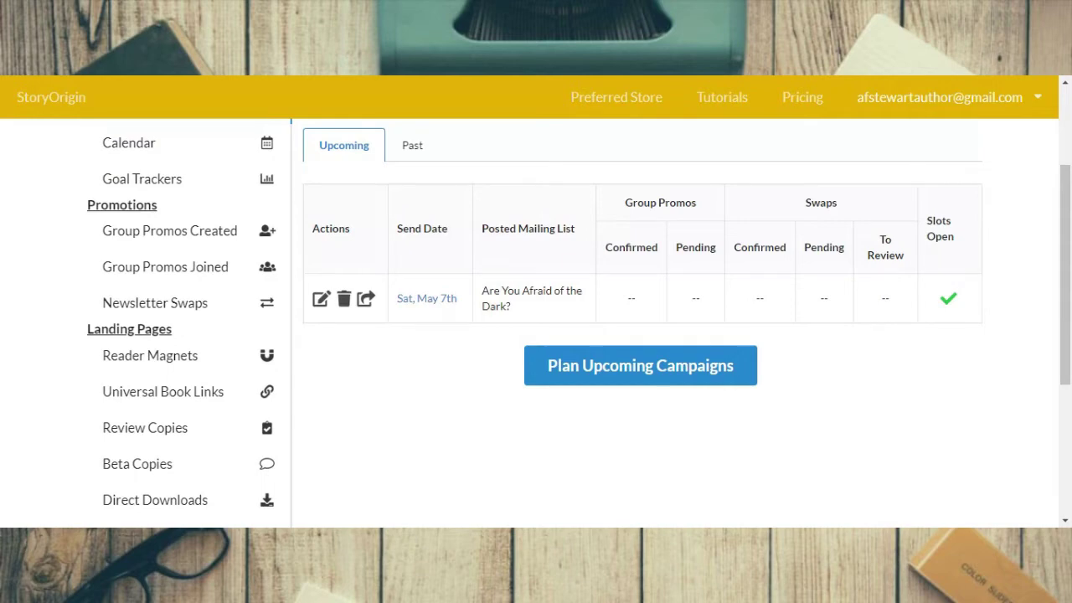
pyautogui.scroll(1, 1064, 276)
pyautogui.scroll(1, 1005, 344)
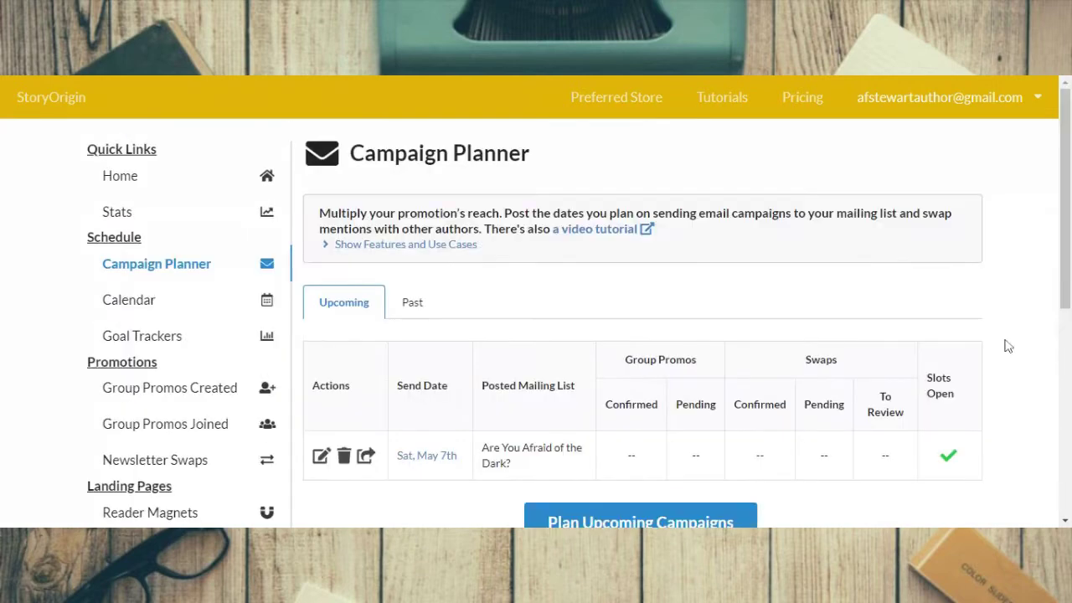
pyautogui.scroll(-1, 1058, 368)
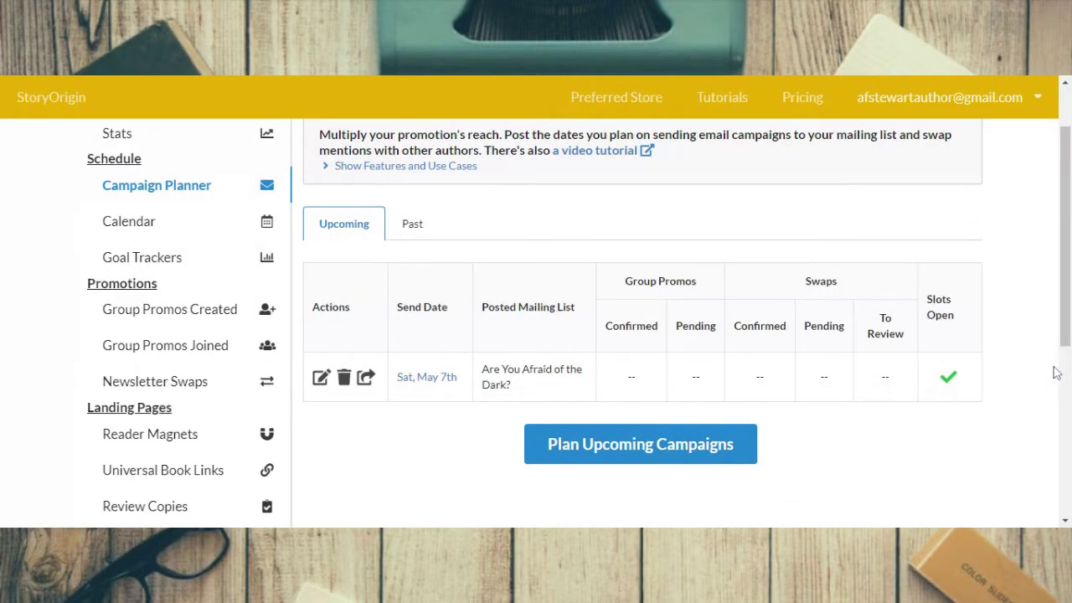
# Open the Calendar and look over the April 2022 schedule of group promos and campaigns.
pyautogui.click(126, 225)
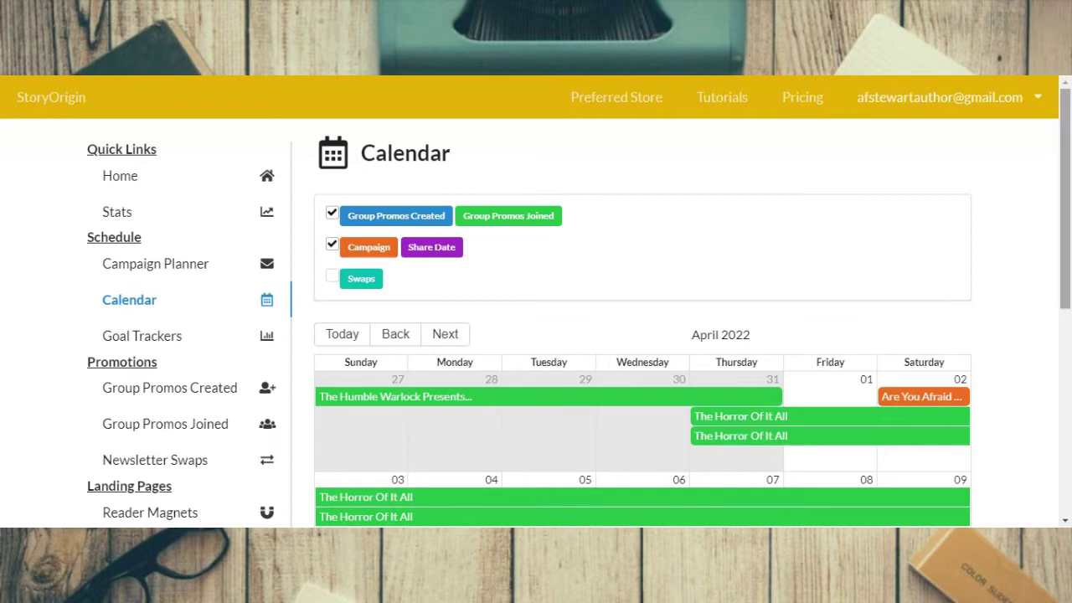
pyautogui.scroll(-1, 537, 318)
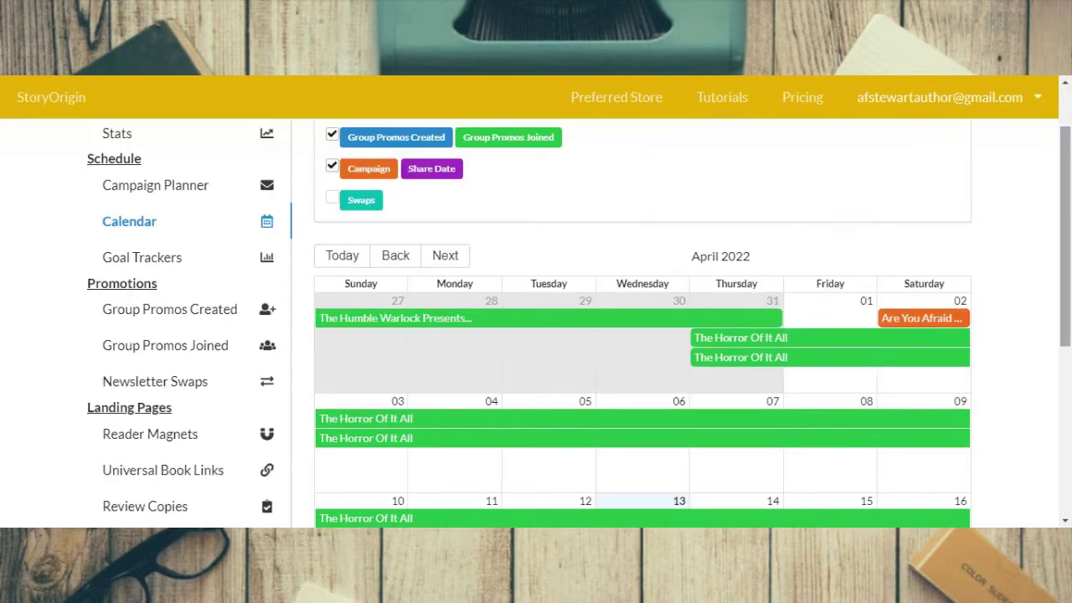
pyautogui.scroll(-1, 536, 318)
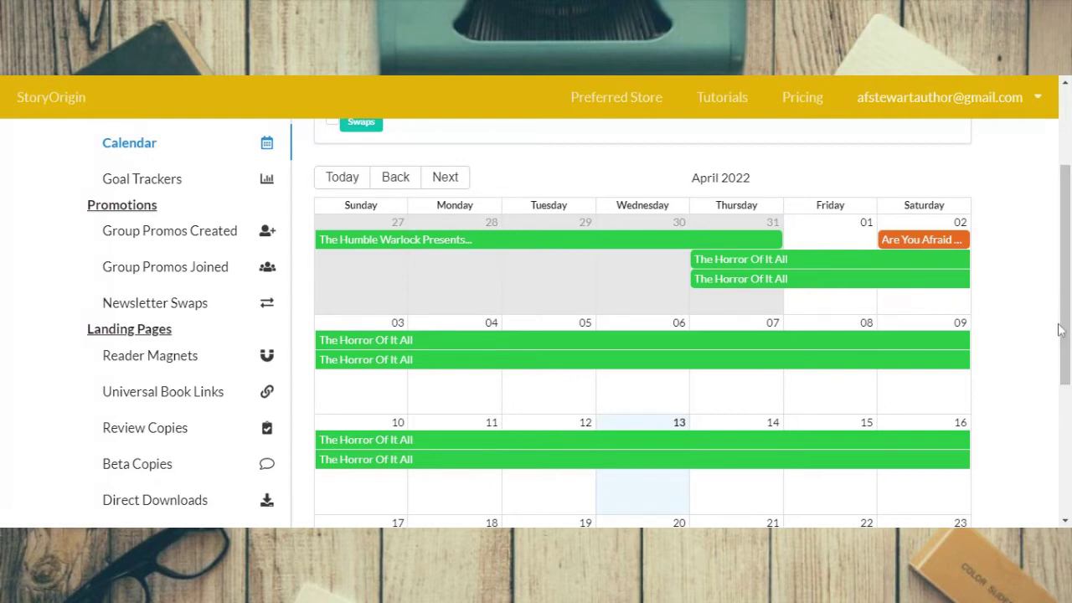
pyautogui.scroll(-3, 1050, 329)
pyautogui.scroll(-1, 1050, 328)
pyautogui.scroll(4, 1045, 323)
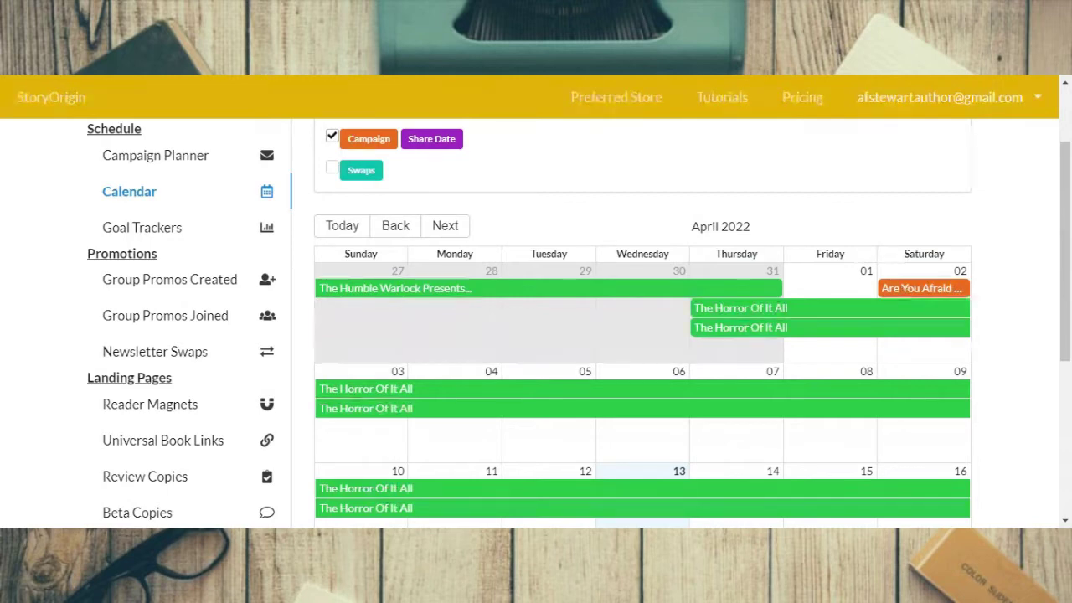
# Show swaps on the Calendar and look over the April 2022 schedule with the swap entries included.
pyautogui.scroll(-4, 1042, 289)
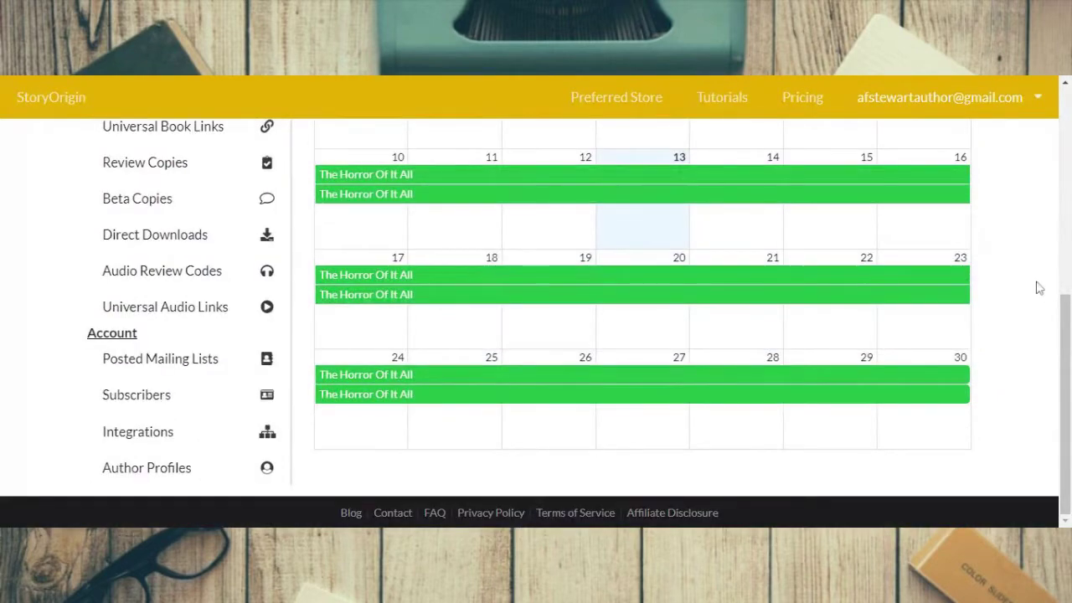
pyautogui.scroll(4, 1039, 288)
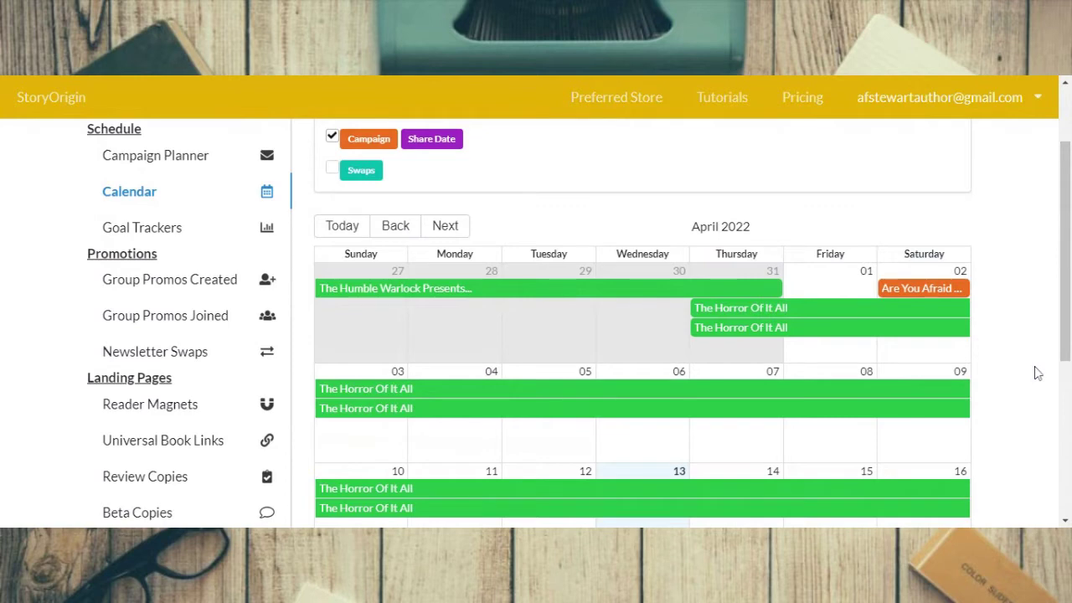
pyautogui.click(332, 169)
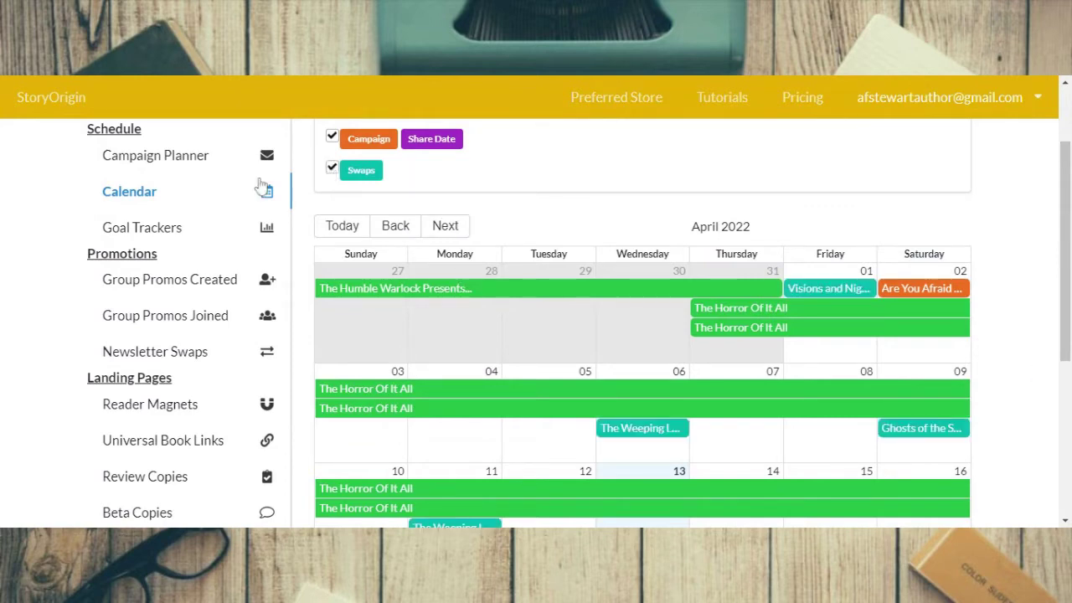
pyautogui.scroll(1, 262, 185)
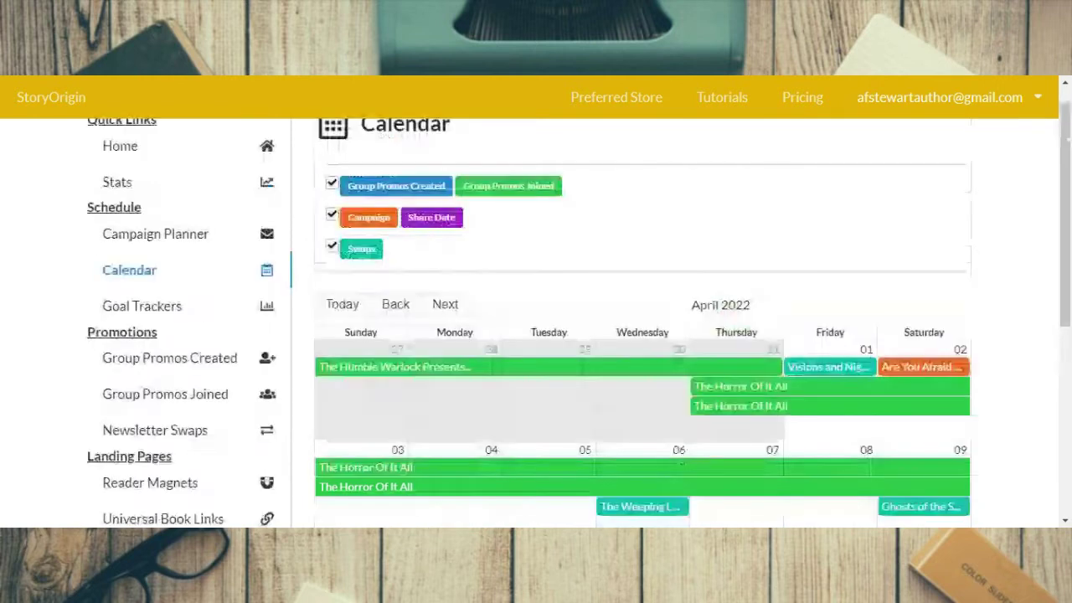
pyautogui.scroll(-2, 1051, 239)
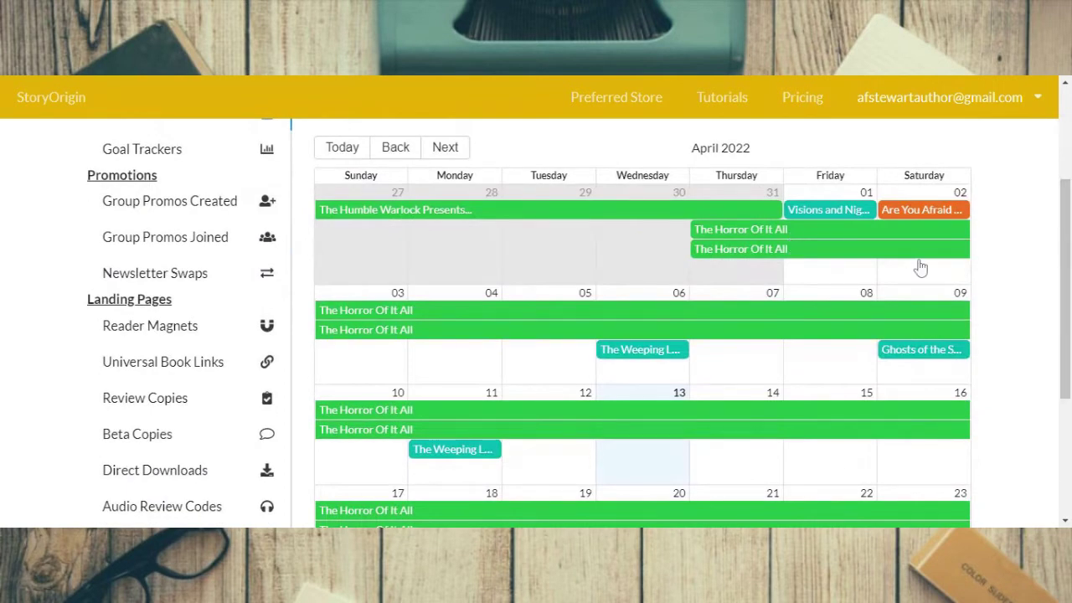
pyautogui.scroll(-1, 1061, 366)
pyautogui.scroll(-1, 1061, 294)
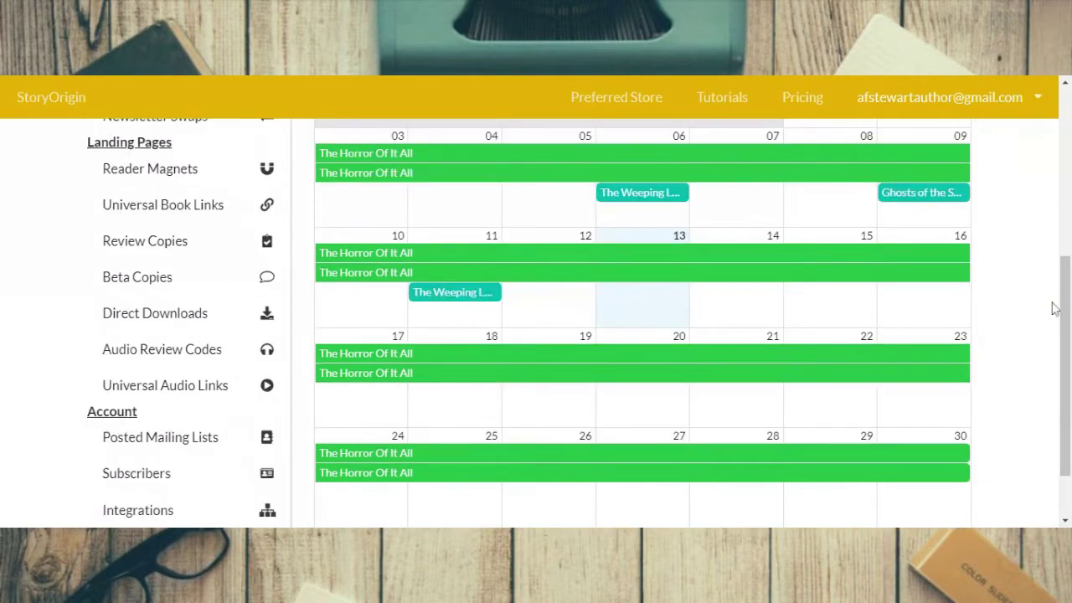
pyautogui.scroll(-1, 1061, 293)
pyautogui.scroll(2, 1060, 292)
pyautogui.scroll(2, 1060, 292)
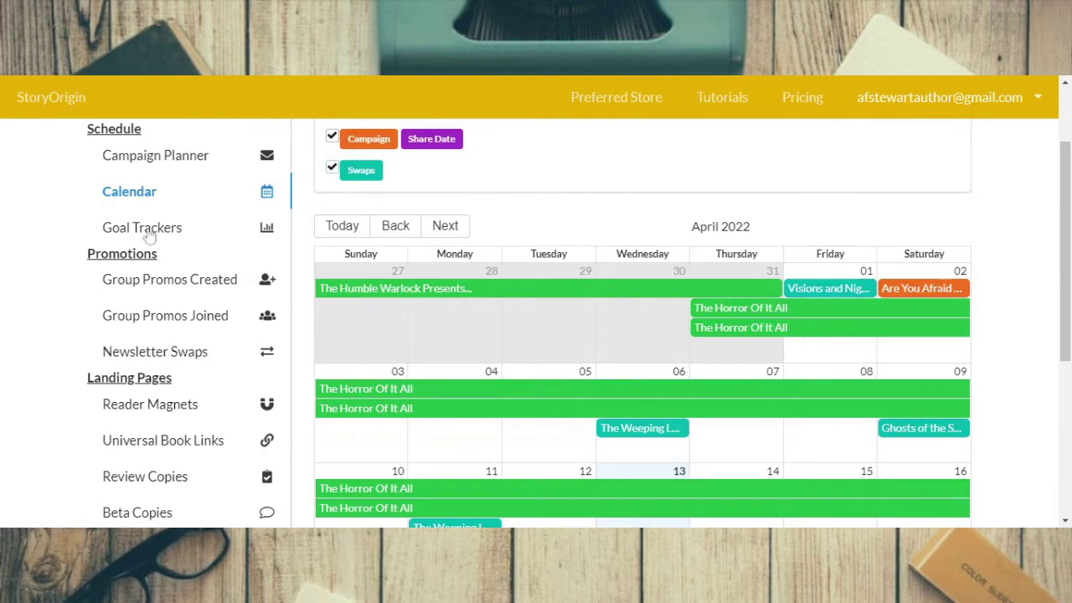
# Open Goal Trackers, look over the fields for creating a new goal tracker, and cancel the form.
pyautogui.click(141, 229)
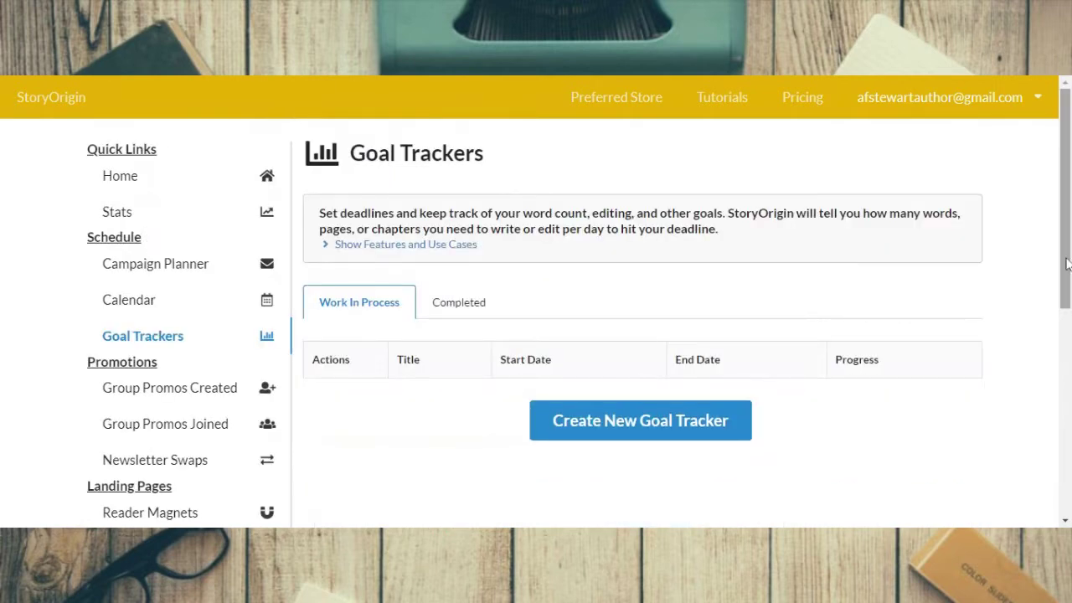
pyautogui.scroll(-1, 1067, 264)
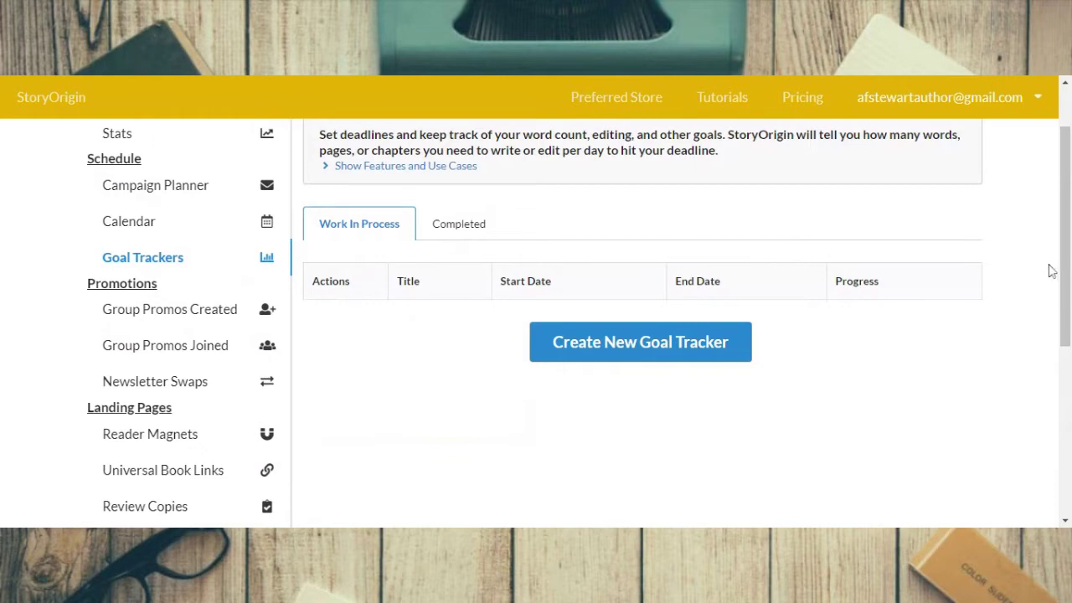
pyautogui.click(641, 350)
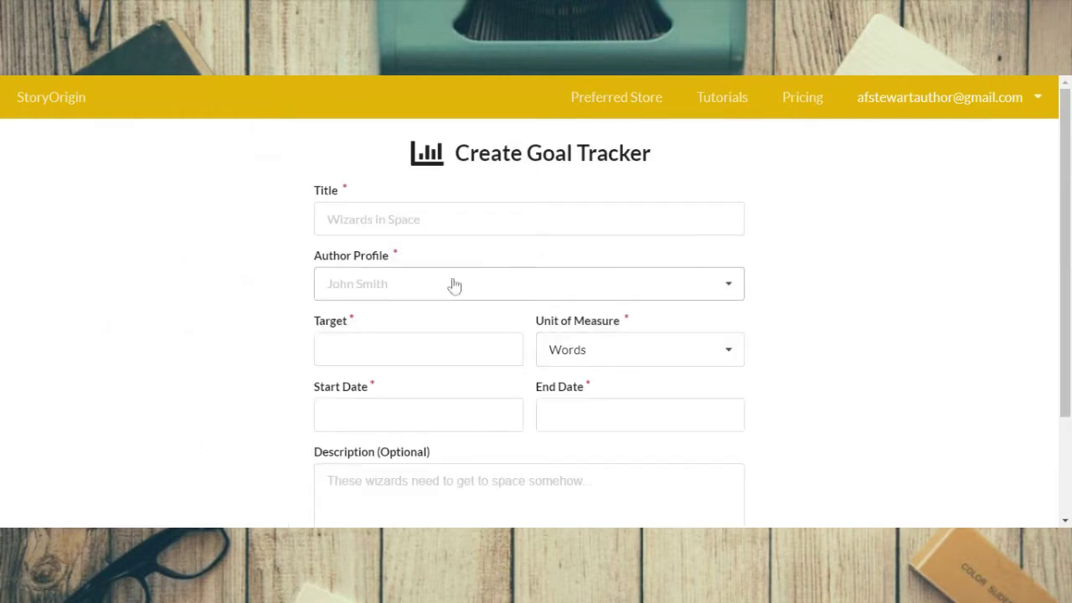
pyautogui.scroll(-1, 1039, 263)
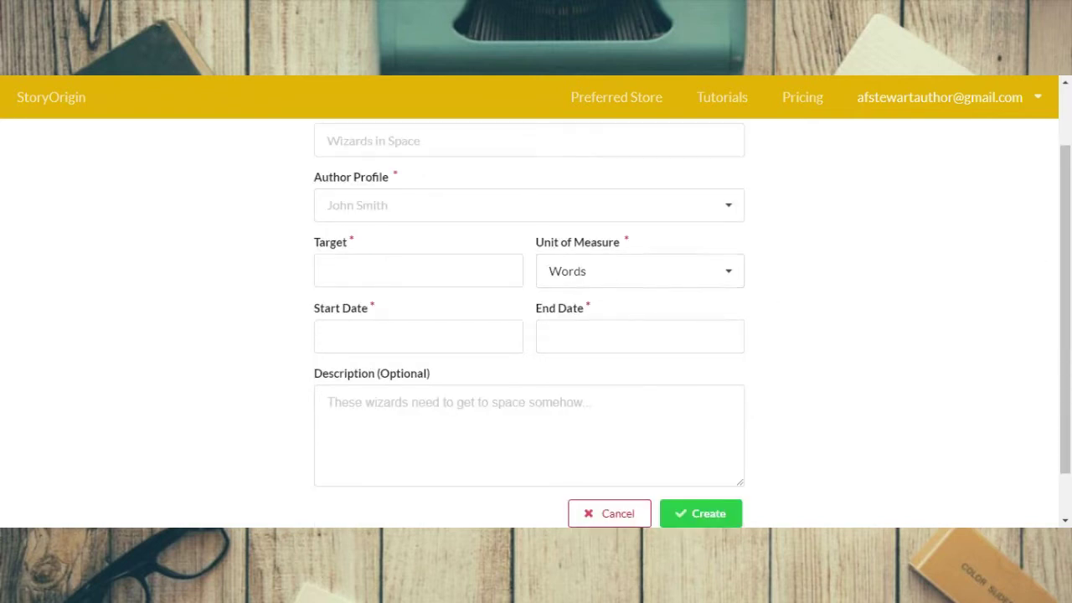
pyautogui.scroll(-1, 953, 341)
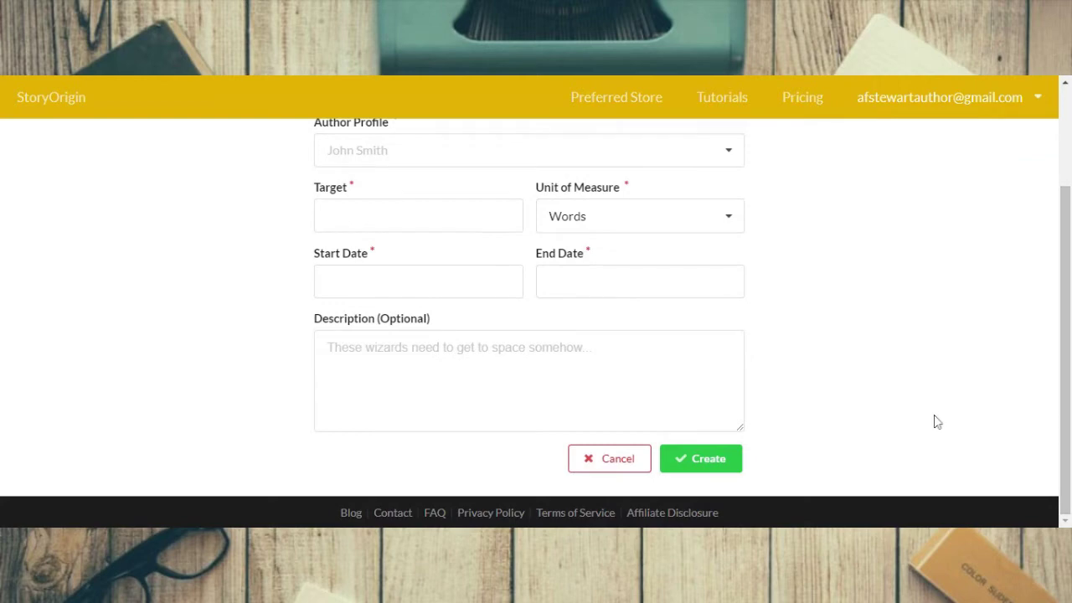
pyautogui.scroll(2, 474, 290)
pyautogui.scroll(-2, 975, 302)
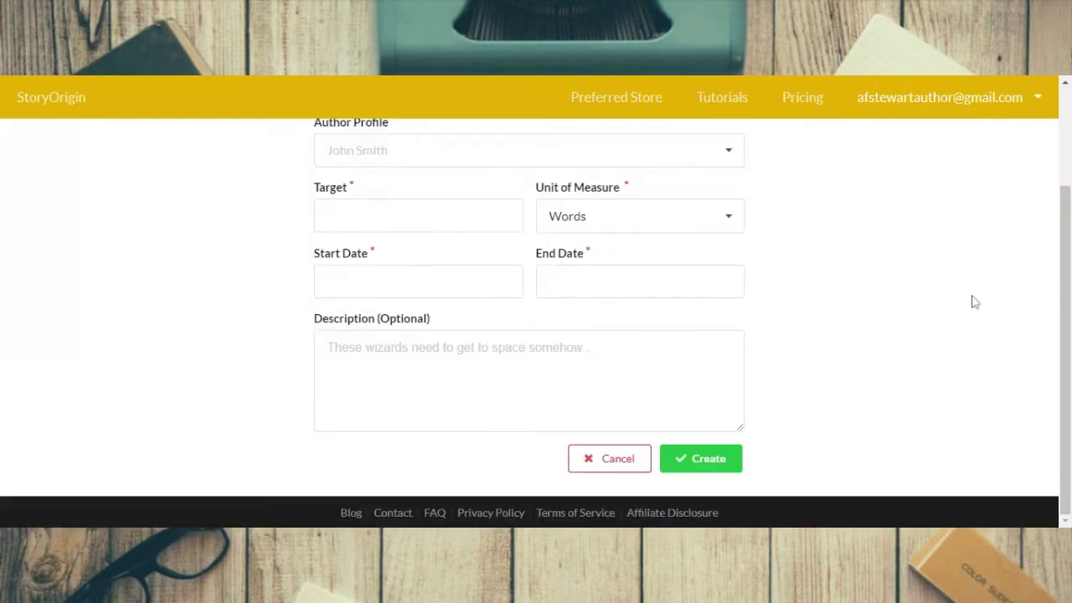
pyautogui.click(603, 460)
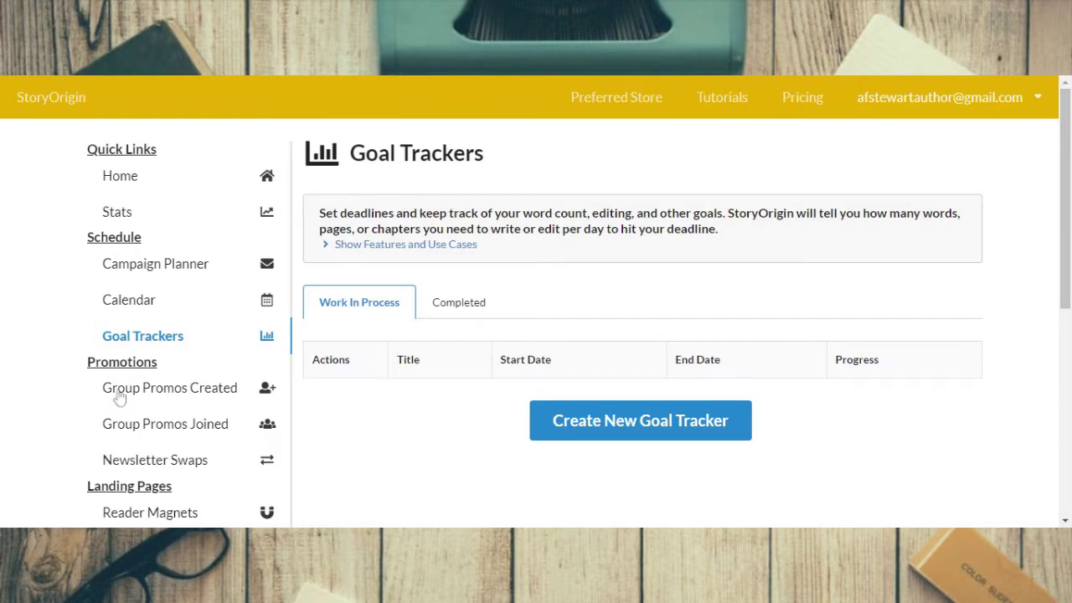
# Open Group Promos Created, start a new group promotion, and look over its title, author profile, duration and date fields.
pyautogui.scroll(-2, 7, 383)
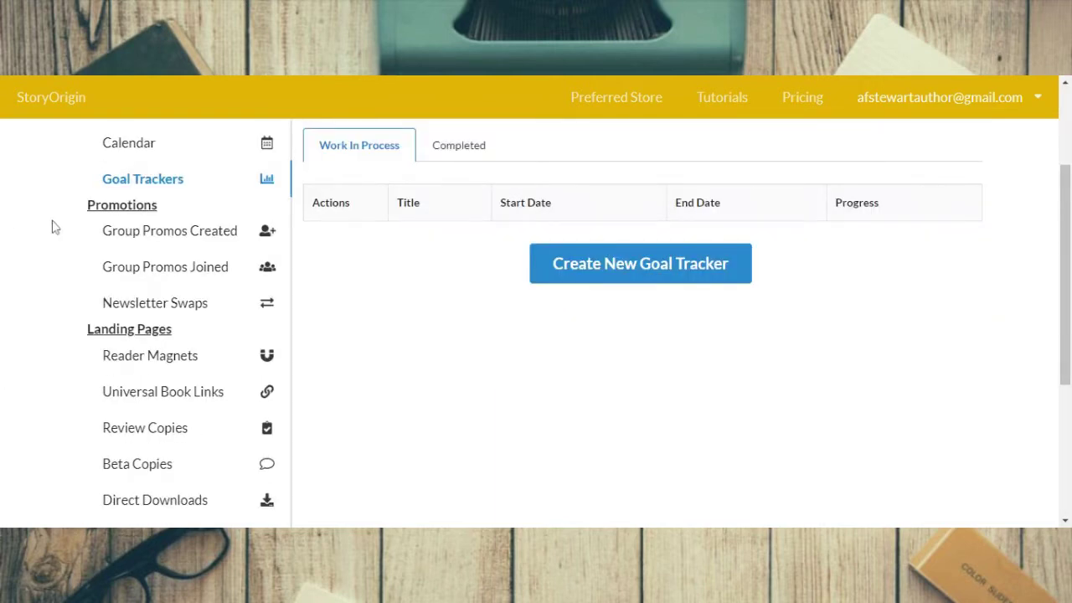
pyautogui.click(162, 232)
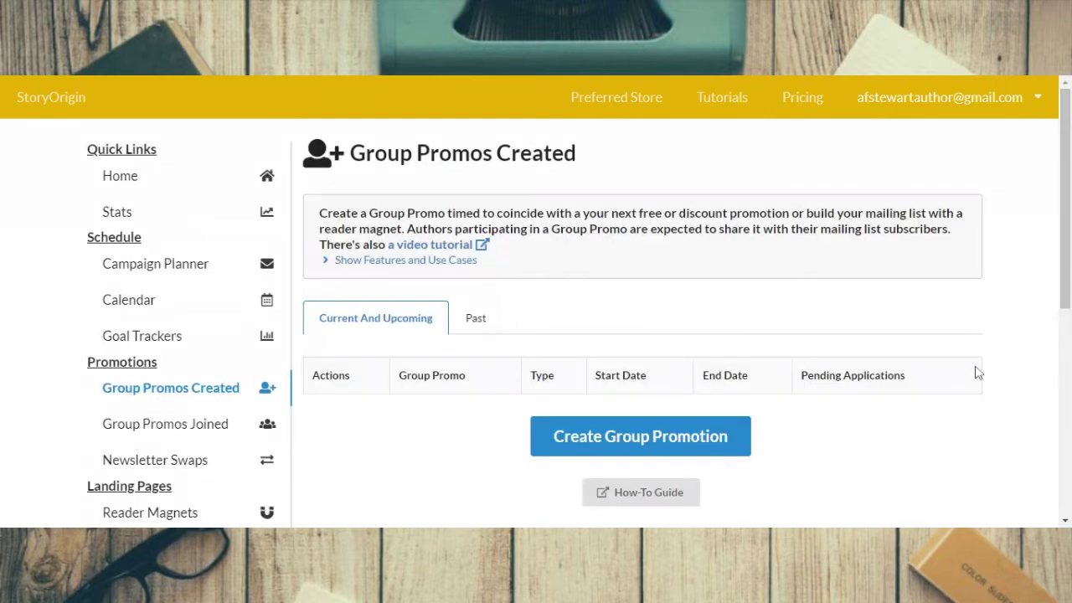
pyautogui.click(633, 436)
pyautogui.scroll(-1, 624, 433)
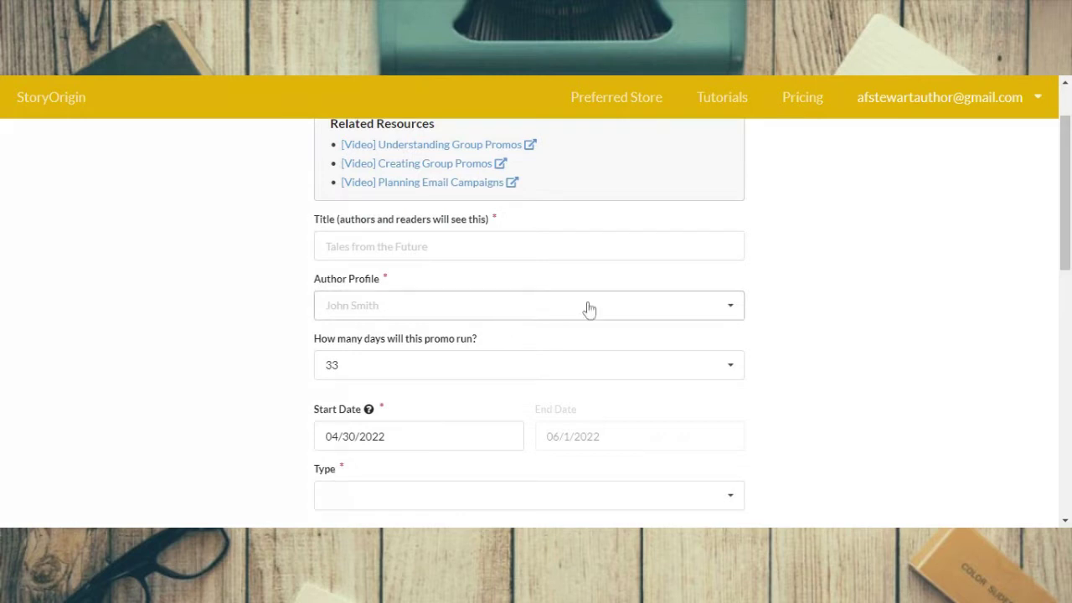
pyautogui.scroll(-2, 1064, 364)
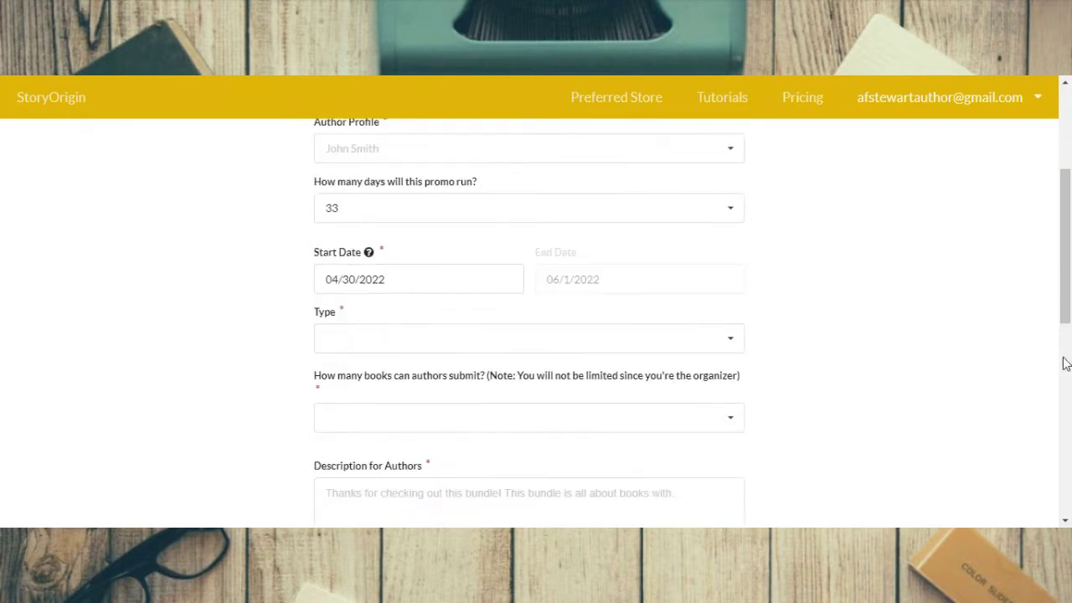
# Look over the promo types available for the group promotion and set the type to Giveaway.
pyautogui.click(587, 334)
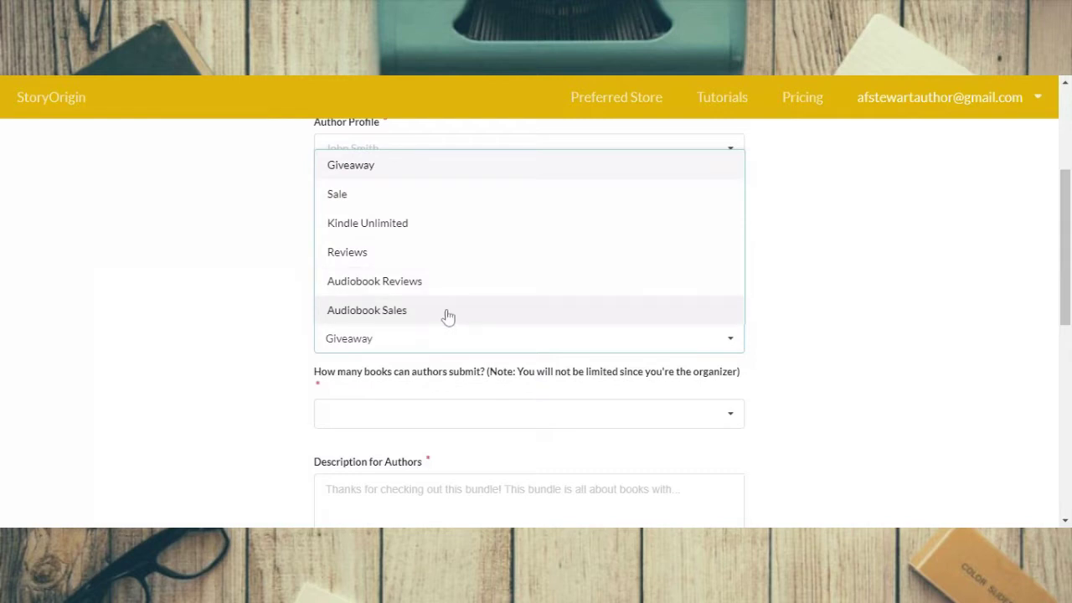
pyautogui.click(1027, 289)
pyautogui.scroll(-2, 904, 311)
pyautogui.scroll(1, 905, 311)
pyautogui.scroll(-1, 905, 311)
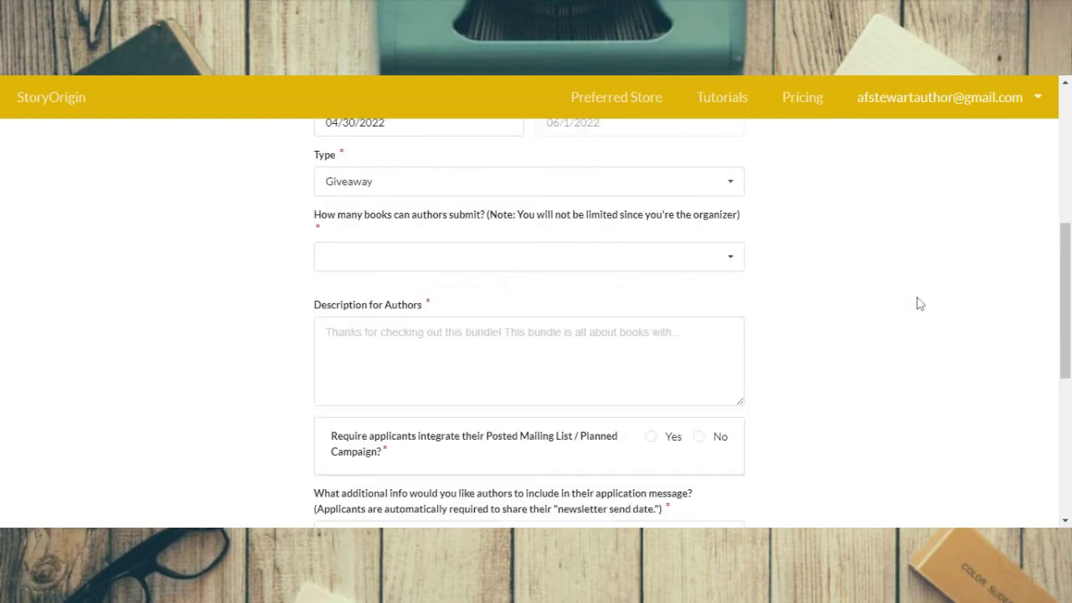
# Set the number of books authors can submit to the group promotion to 1.
pyautogui.click(494, 260)
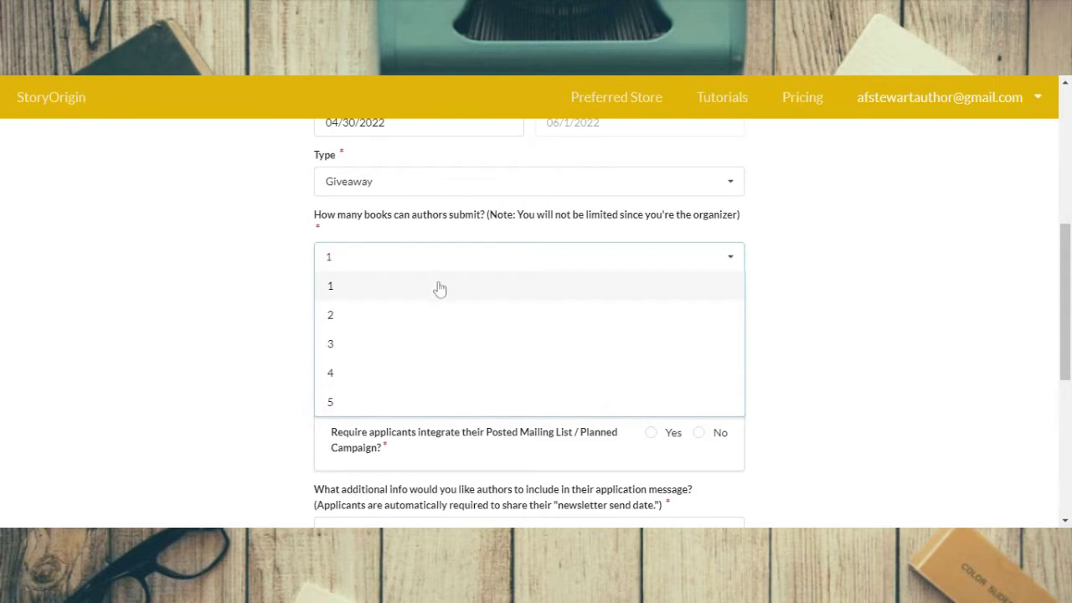
pyautogui.click(967, 337)
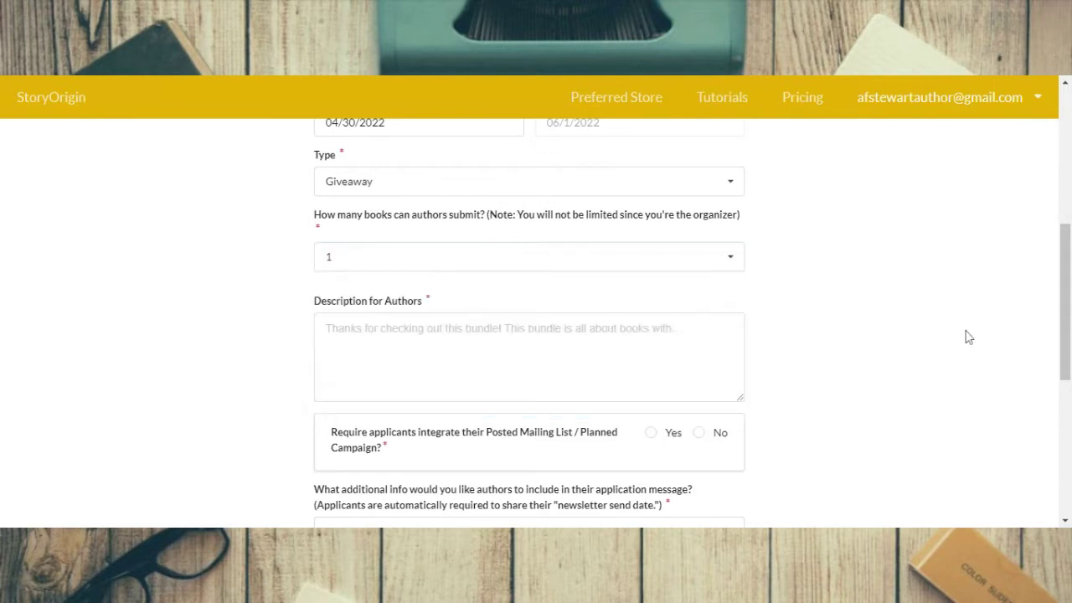
pyautogui.scroll(-1, 955, 331)
pyautogui.scroll(1, 952, 328)
pyautogui.scroll(-1, 938, 334)
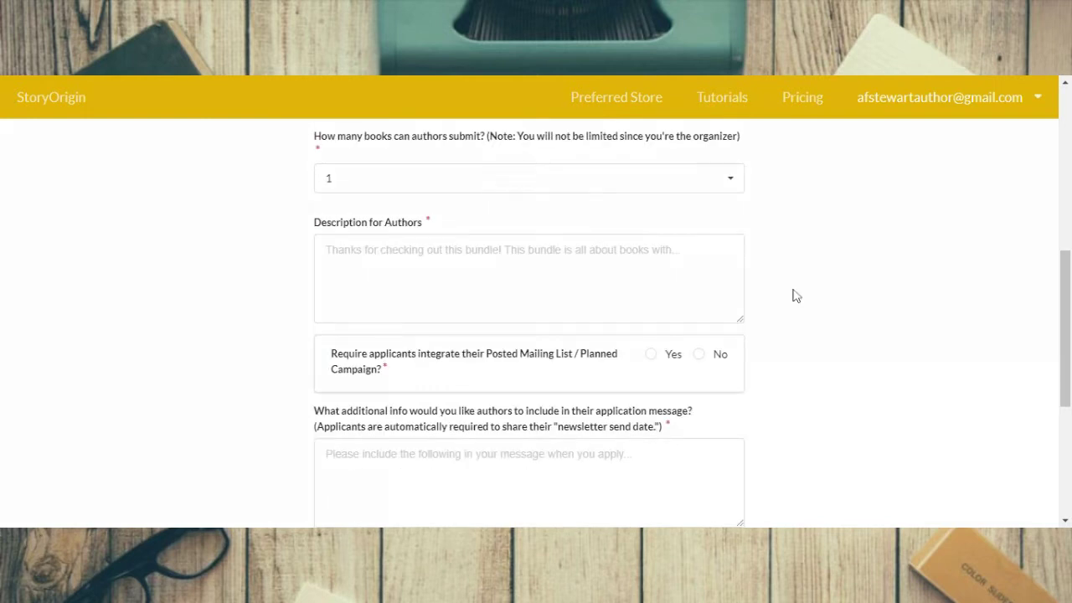
# Look over the author description, mailing list requirement and application message fields, and browse the genre tags without choosing any.
pyautogui.scroll(-1, 963, 322)
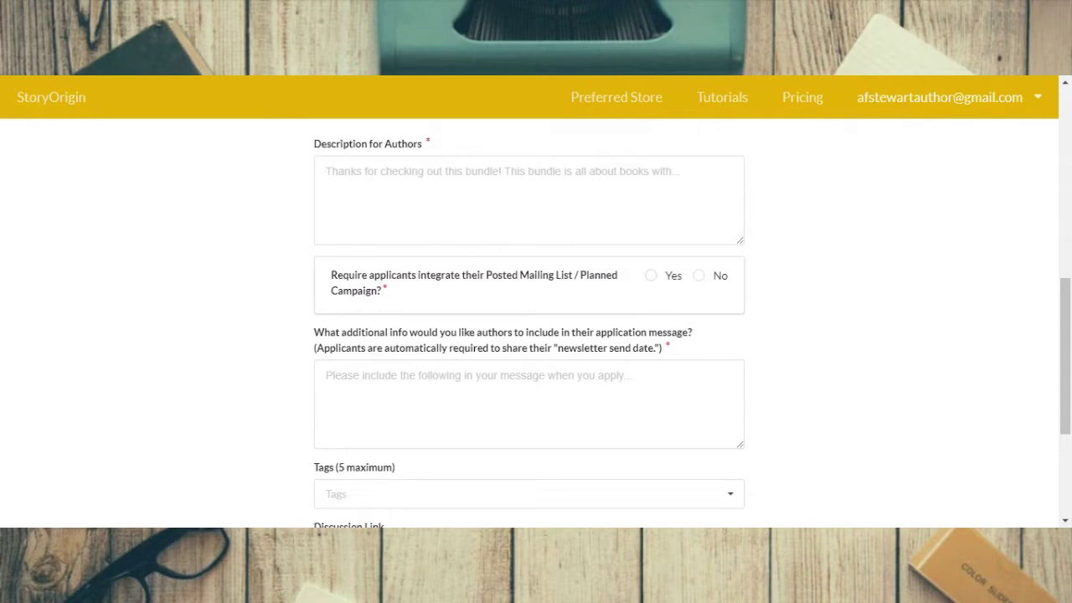
pyautogui.scroll(-1, 963, 293)
pyautogui.scroll(-1, 955, 295)
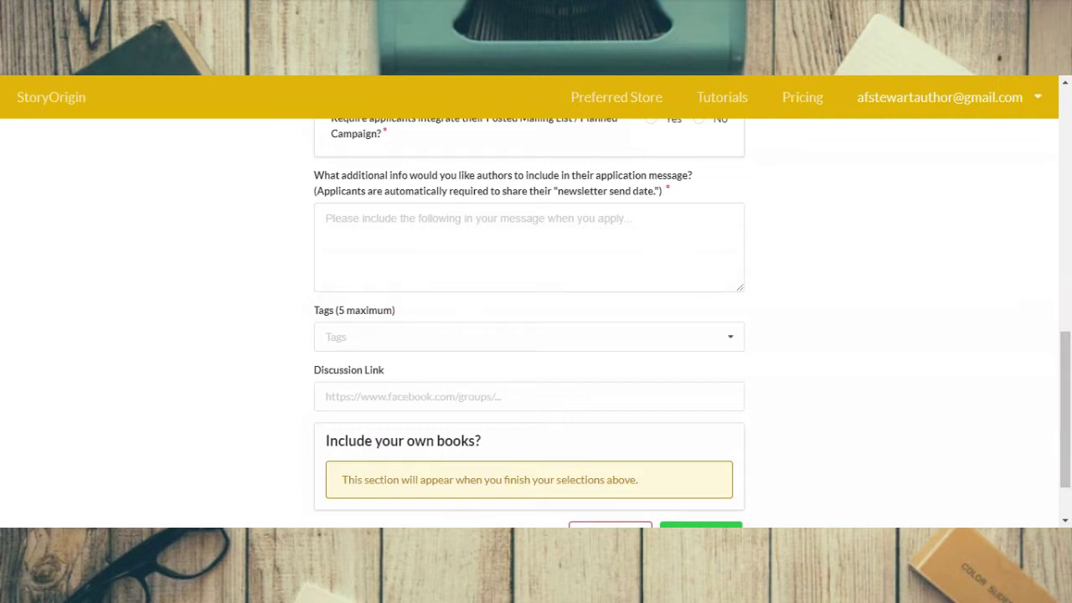
pyautogui.click(723, 342)
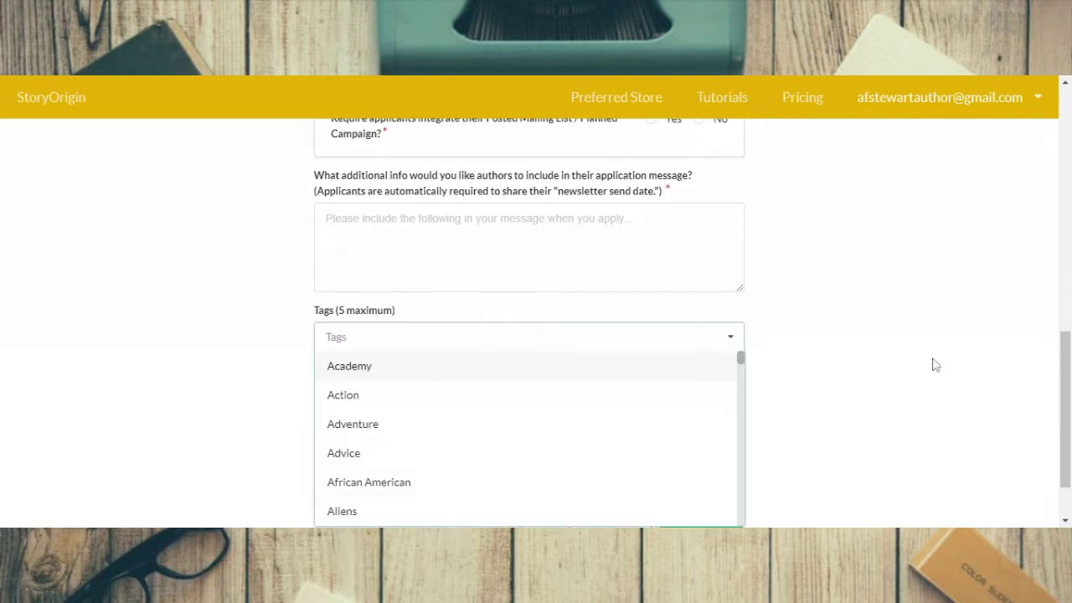
pyautogui.scroll(-1, 983, 363)
pyautogui.scroll(-3, 374, 330)
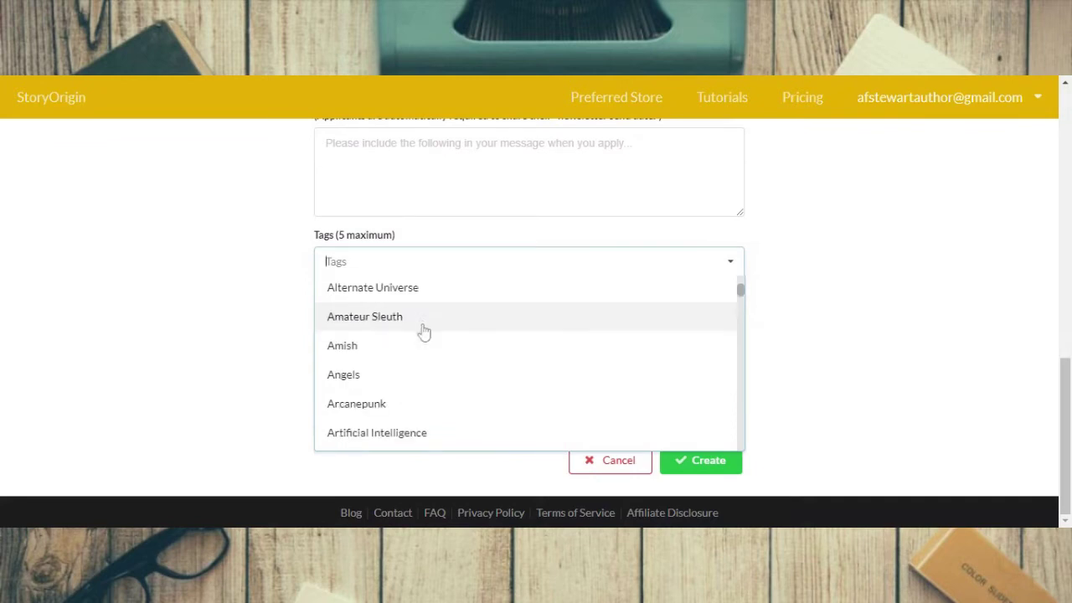
pyautogui.scroll(-1, 419, 331)
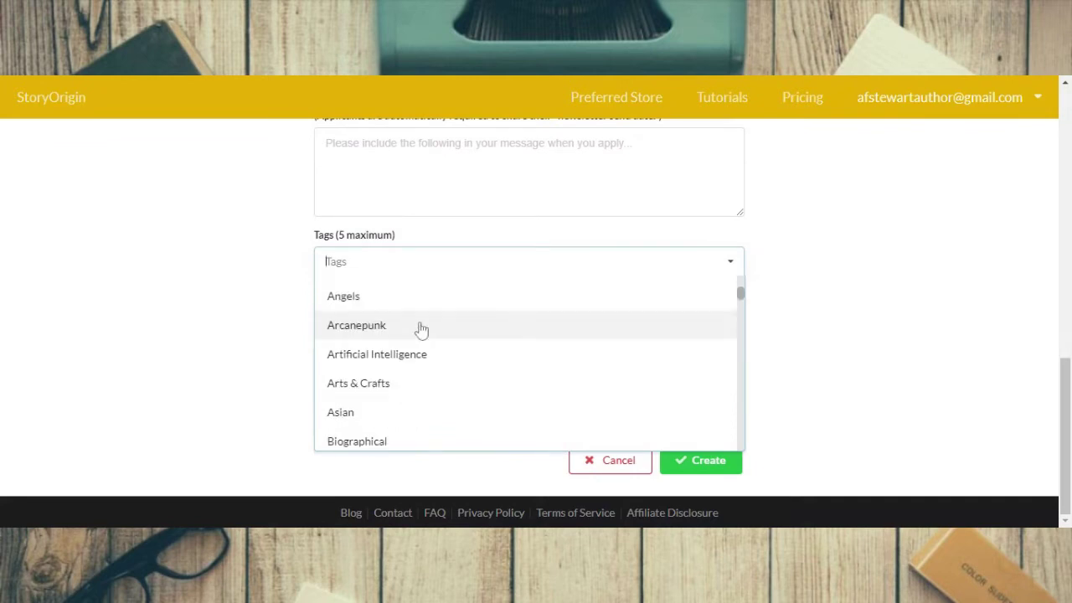
pyautogui.scroll(-1, 469, 376)
pyautogui.scroll(-2, 410, 381)
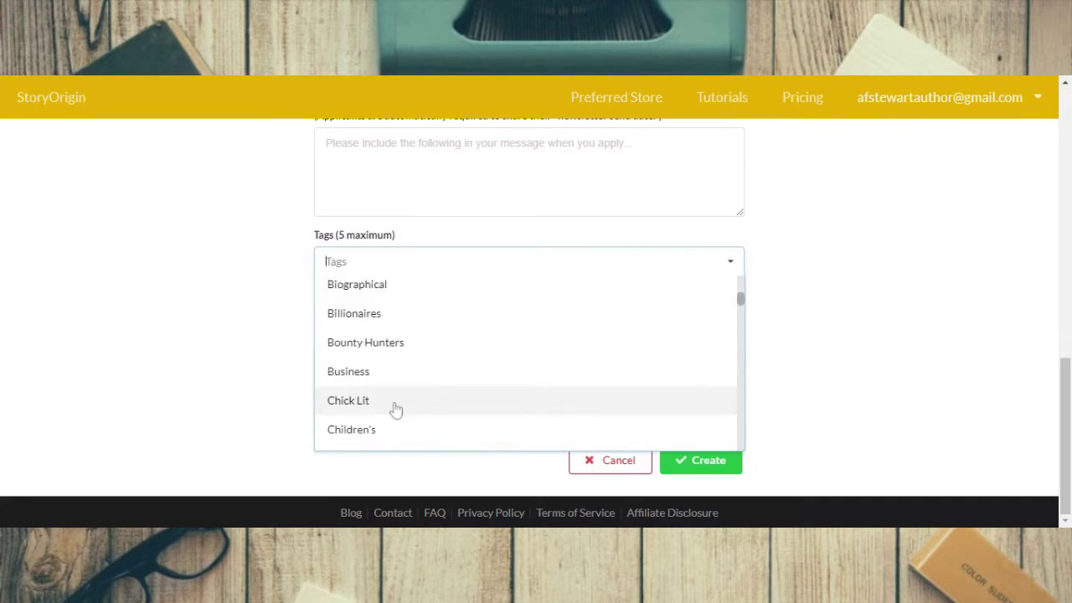
pyautogui.scroll(-3, 395, 410)
pyautogui.scroll(-5, 469, 382)
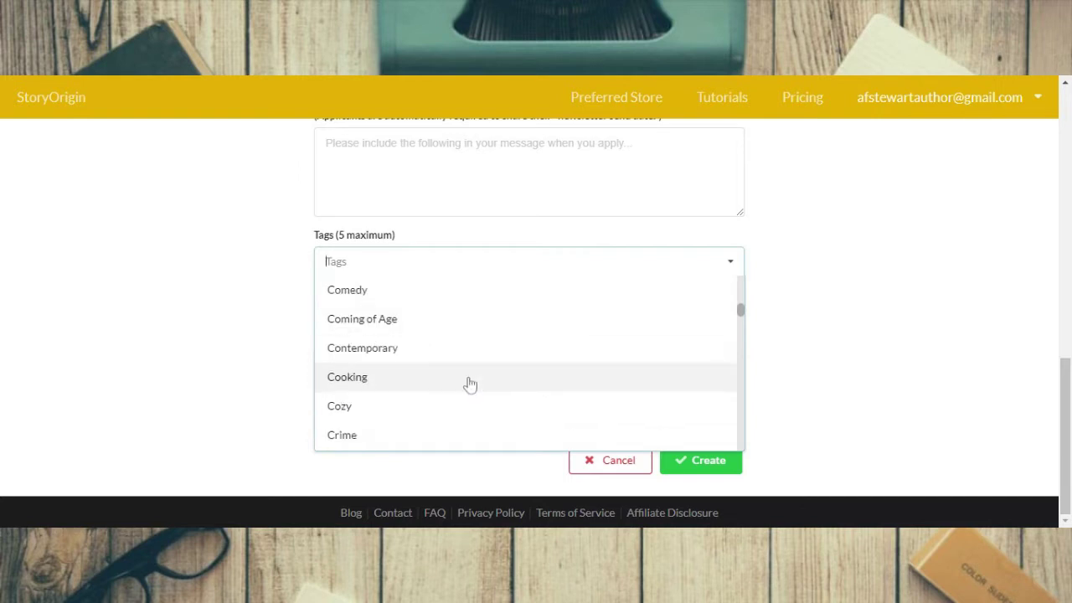
pyautogui.scroll(-3, 503, 377)
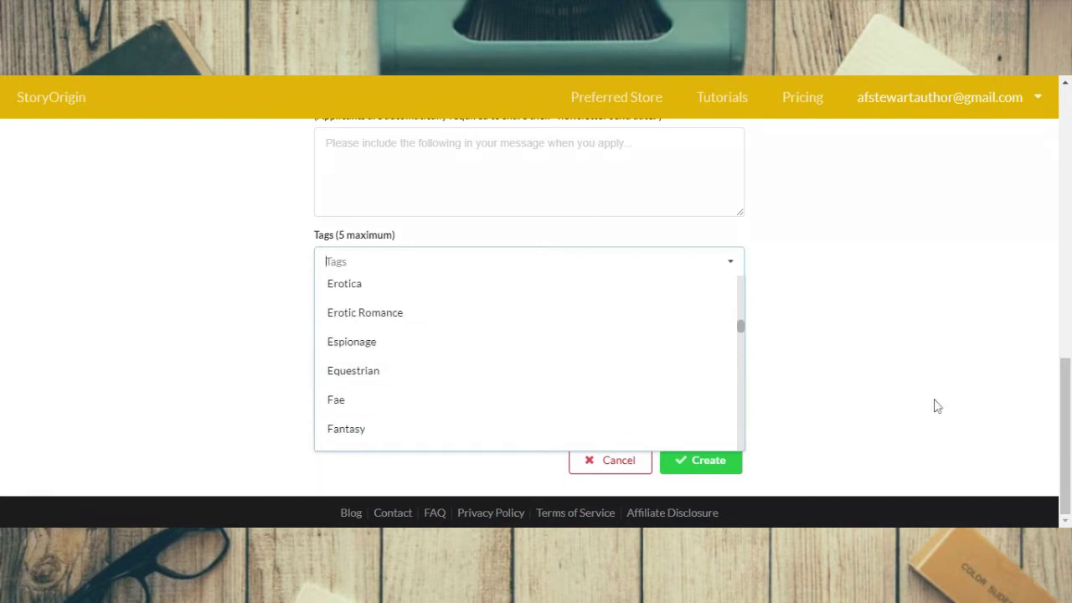
pyautogui.click(1008, 402)
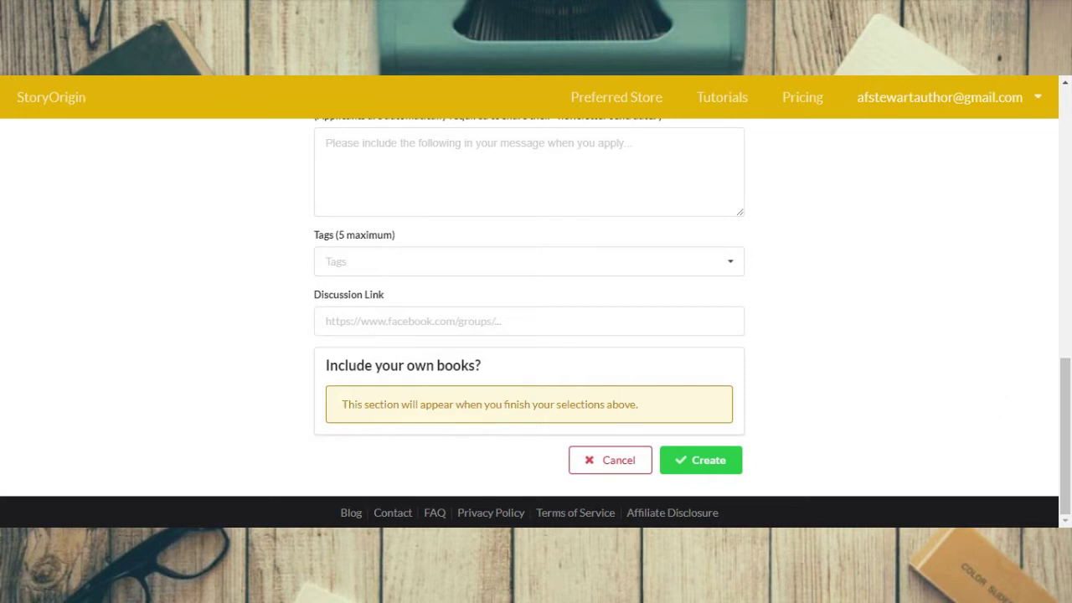
# Examine the Discussion Link field and the section for including your own books, leaving the cursor in the link field.
pyautogui.click(410, 321)
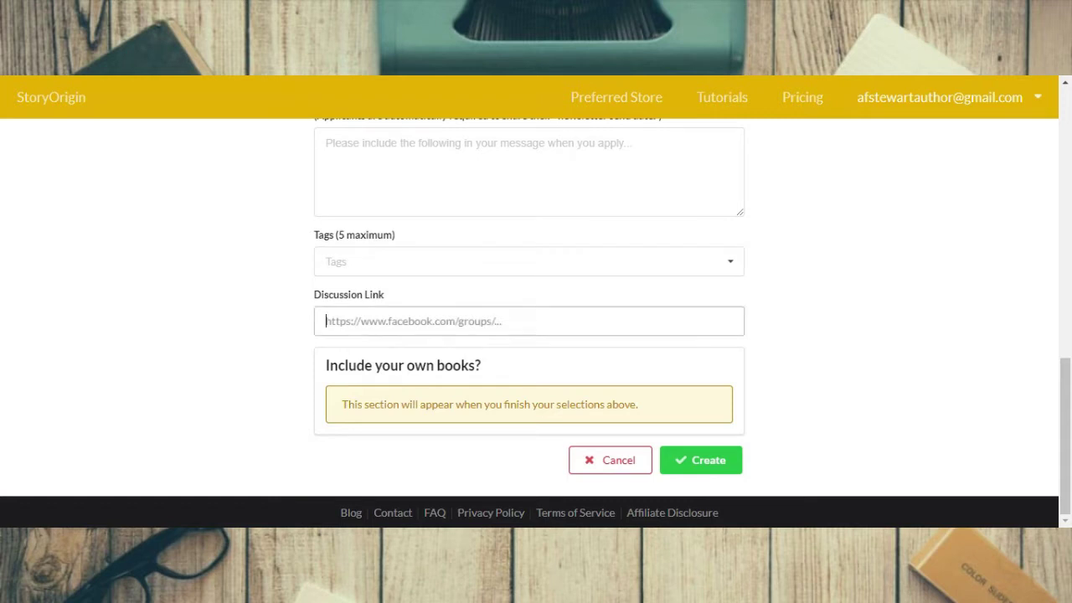
pyautogui.click(935, 344)
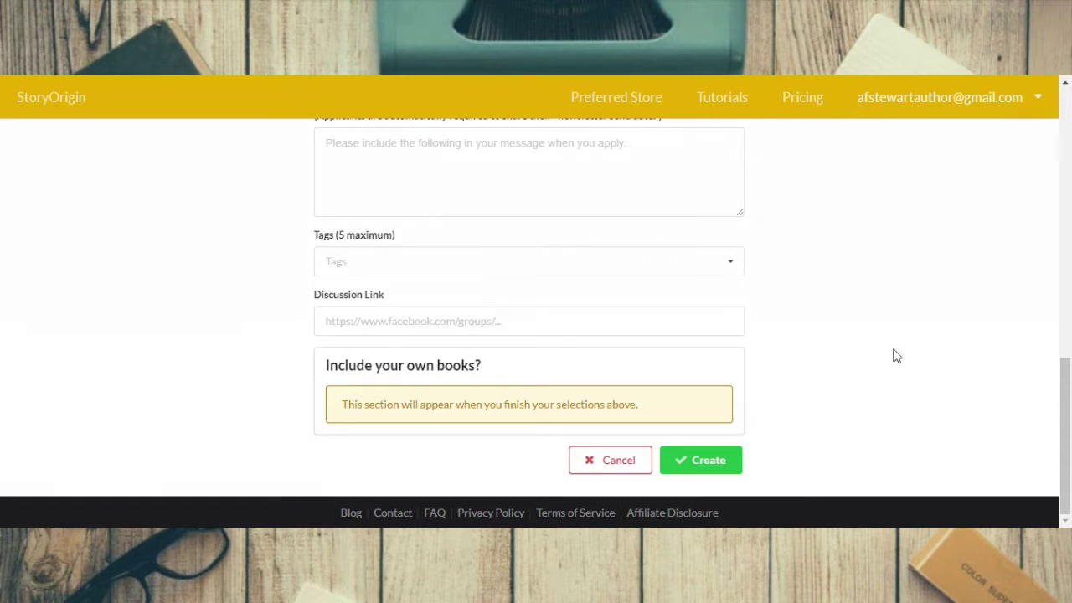
pyautogui.click(698, 322)
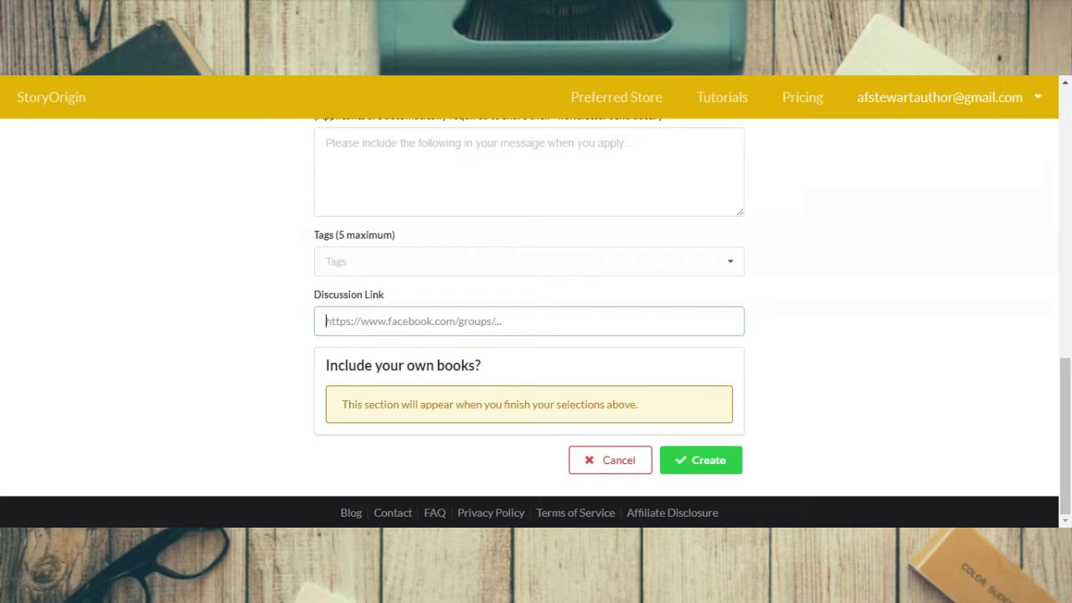
# Cancel the group promotion form and view the current and upcoming group promos already joined.
pyautogui.click(876, 323)
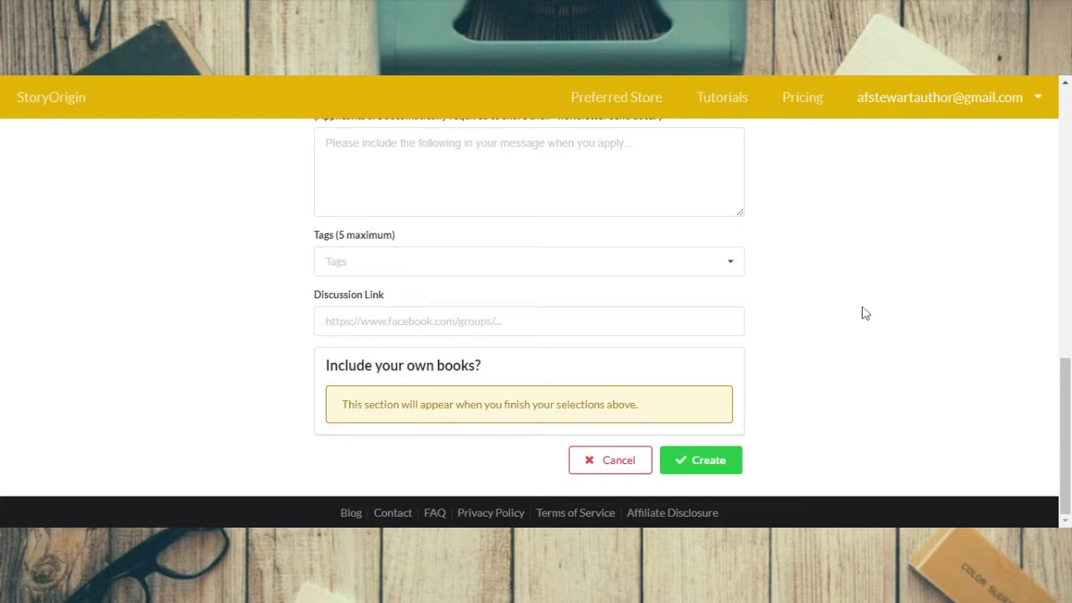
pyautogui.click(611, 466)
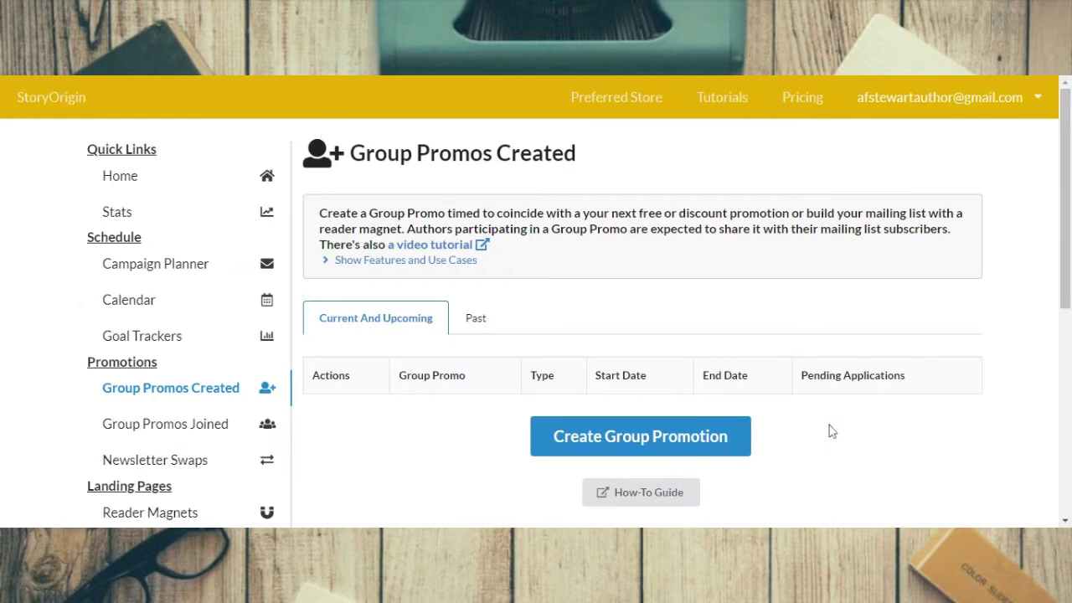
pyautogui.scroll(-1, 146, 336)
pyautogui.click(155, 348)
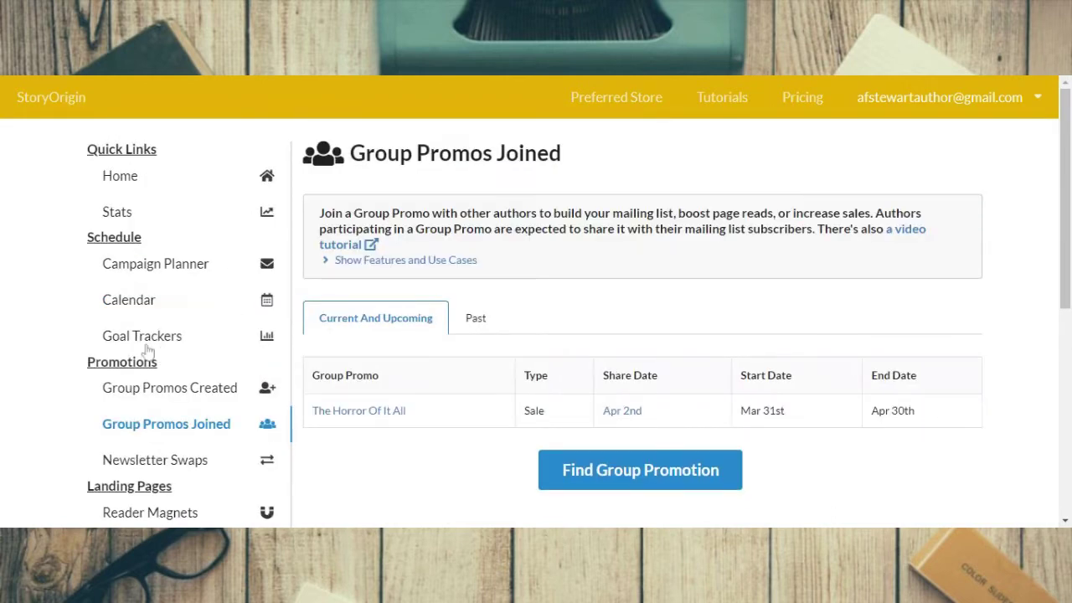
pyautogui.scroll(-1, 1065, 339)
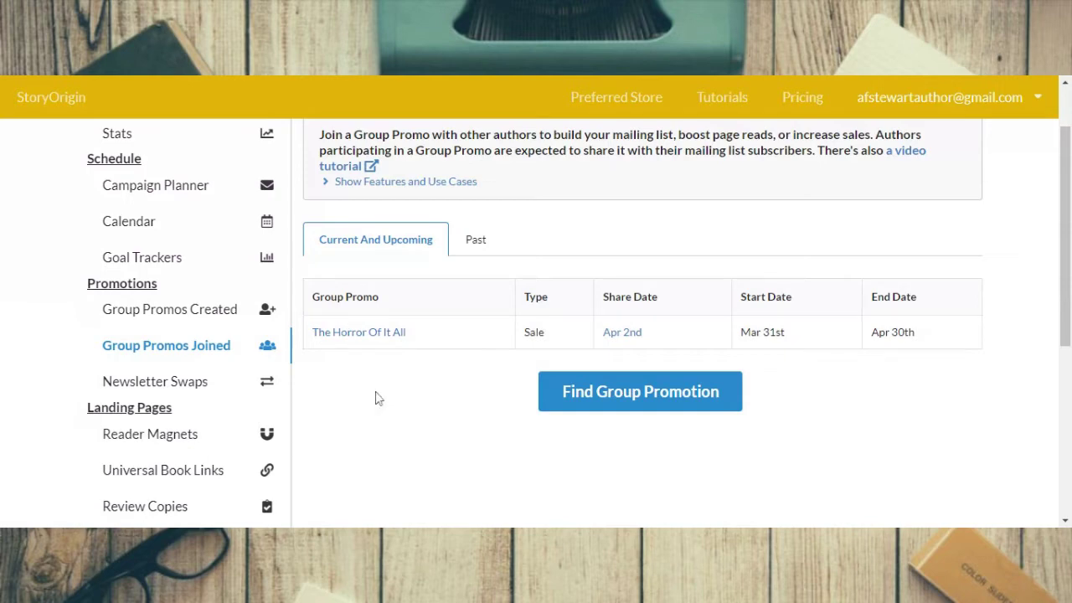
# Open the confirmed newsletter swaps and review the past swaps with their promoted books, clicks and archive links.
pyautogui.click(175, 382)
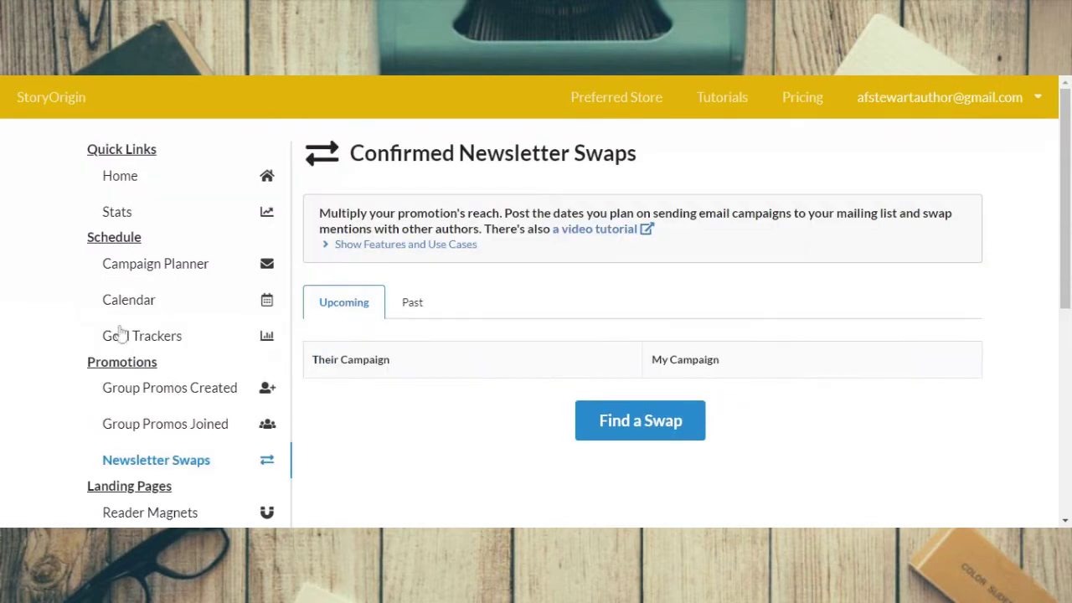
pyautogui.scroll(-1, 502, 327)
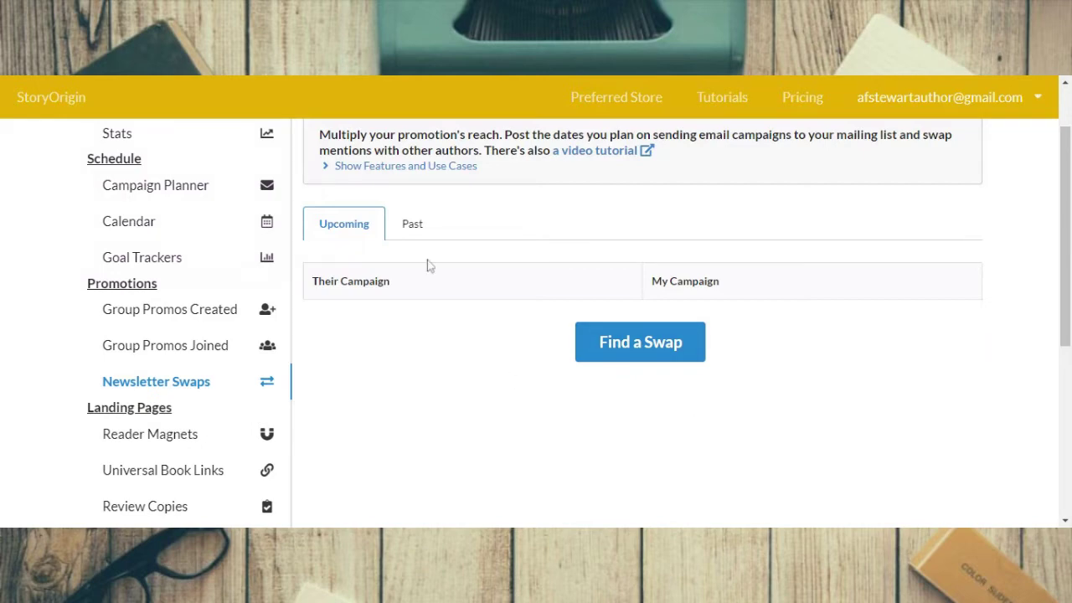
pyautogui.click(409, 226)
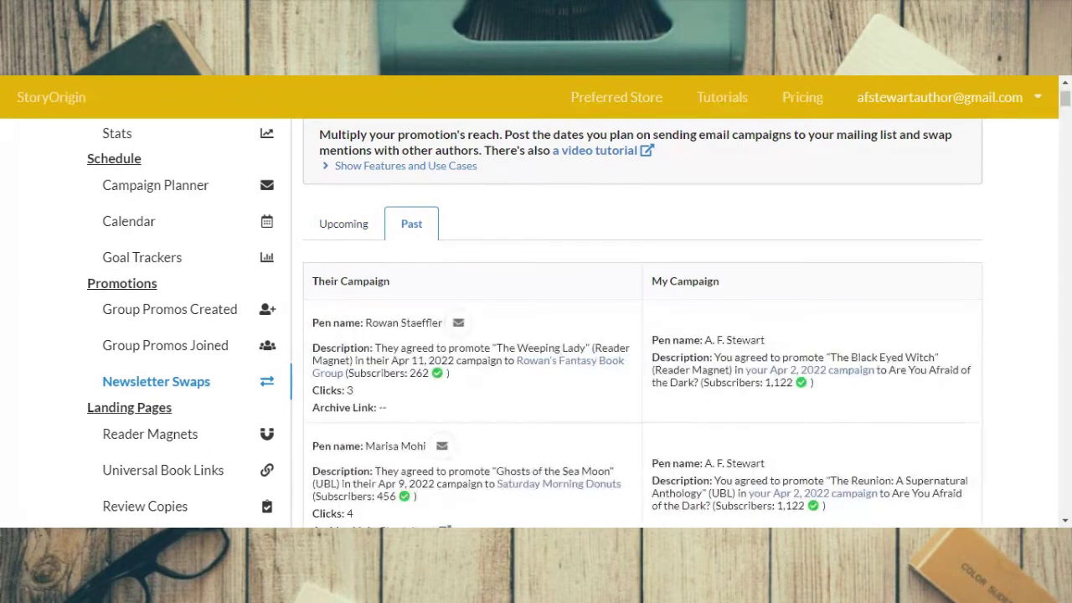
pyautogui.scroll(-1, 1051, 330)
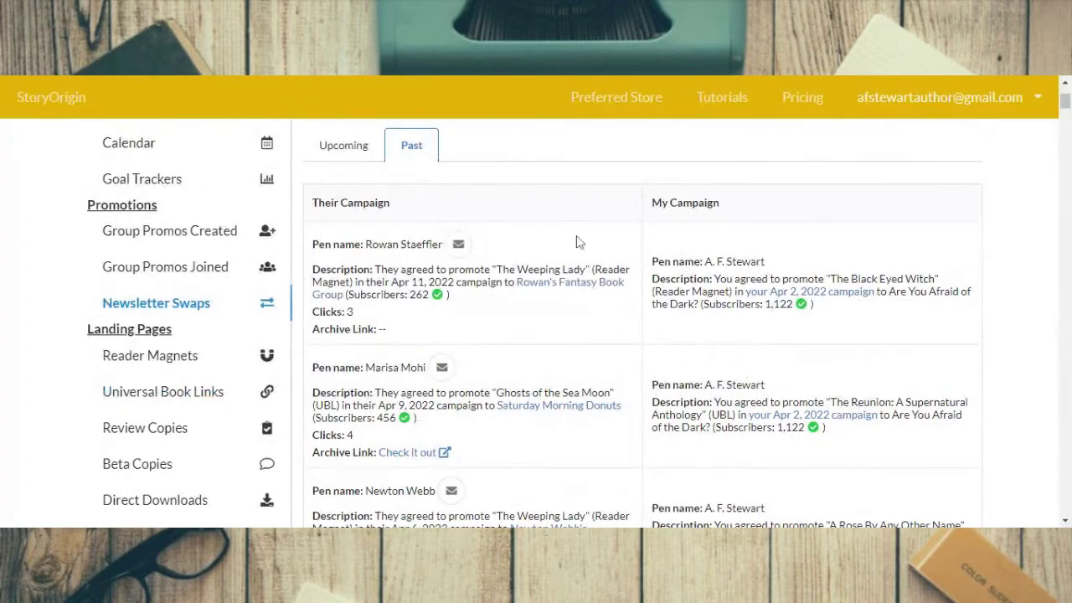
pyautogui.scroll(-4, 1036, 357)
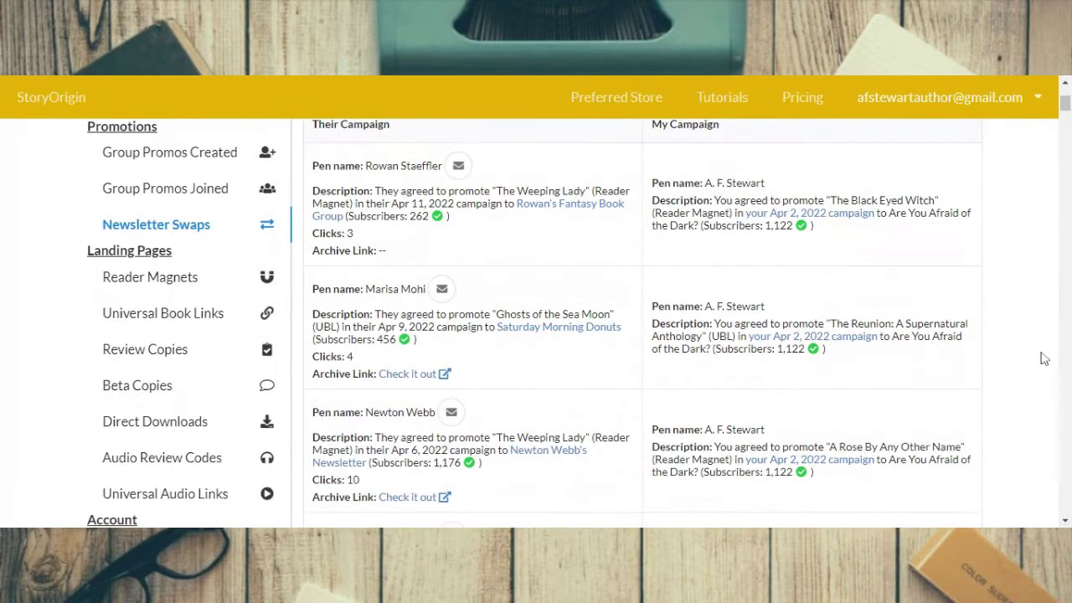
pyautogui.scroll(-5, 1033, 355)
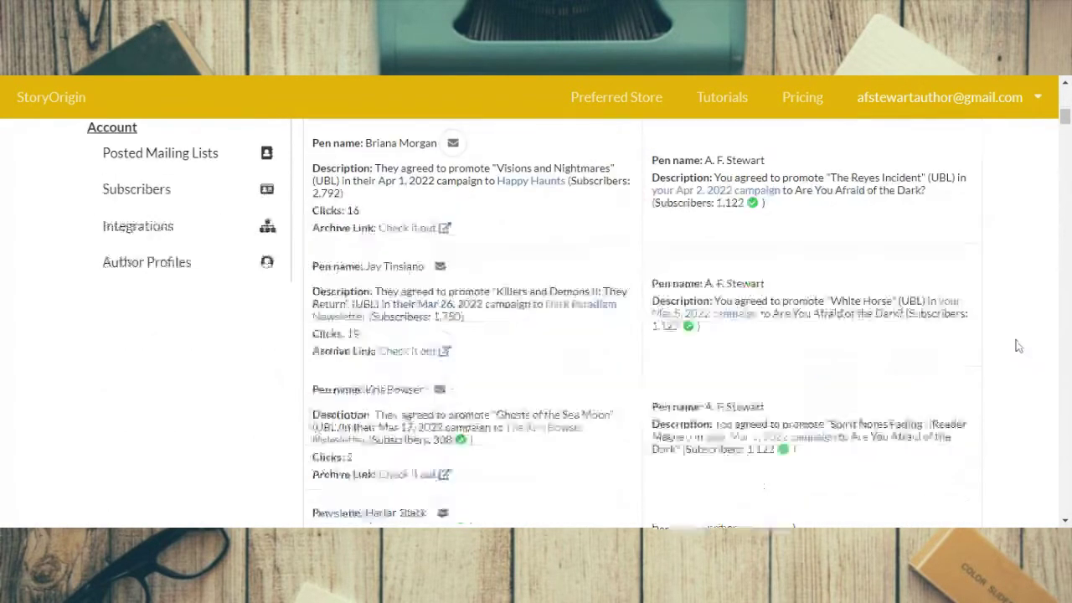
pyautogui.scroll(-3, 1029, 341)
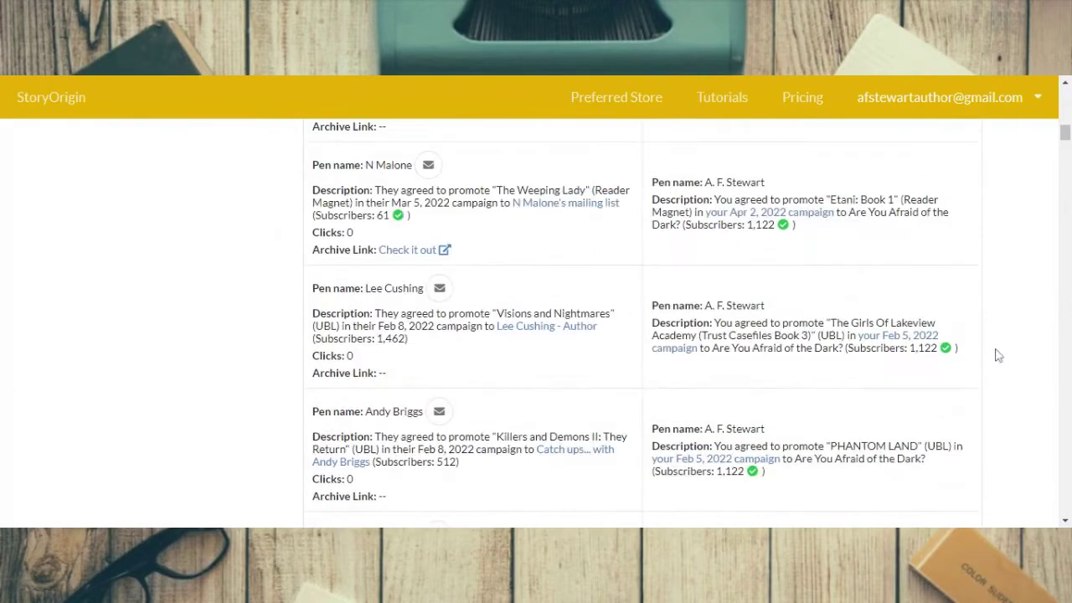
pyautogui.scroll(15, 984, 350)
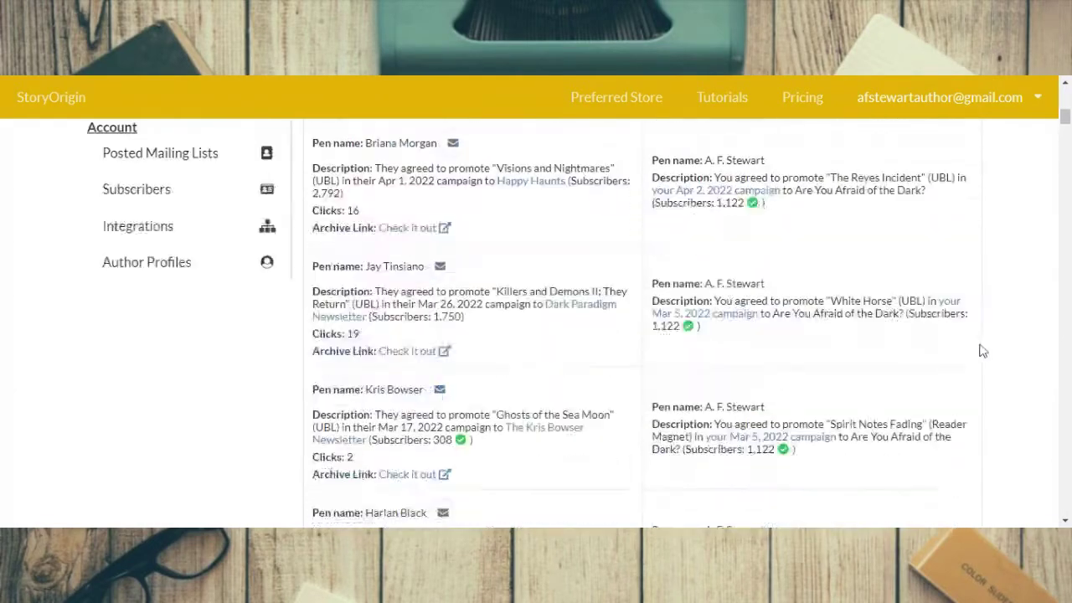
# Return to the upcoming swaps, open the newsletter swap opportunities and examine the Search By filter options without changing them.
pyautogui.click(346, 303)
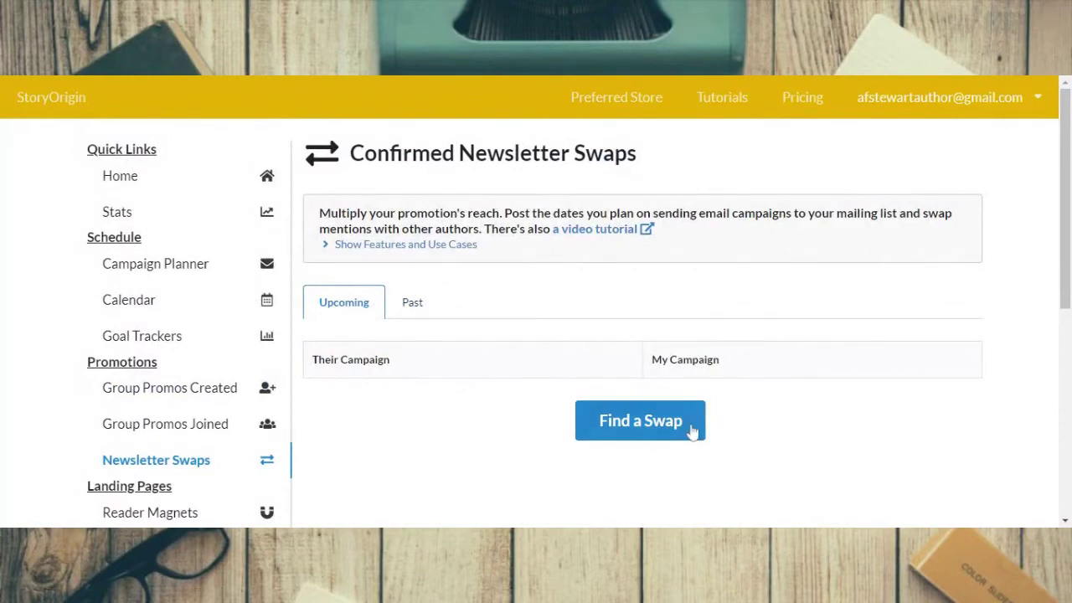
pyautogui.click(637, 427)
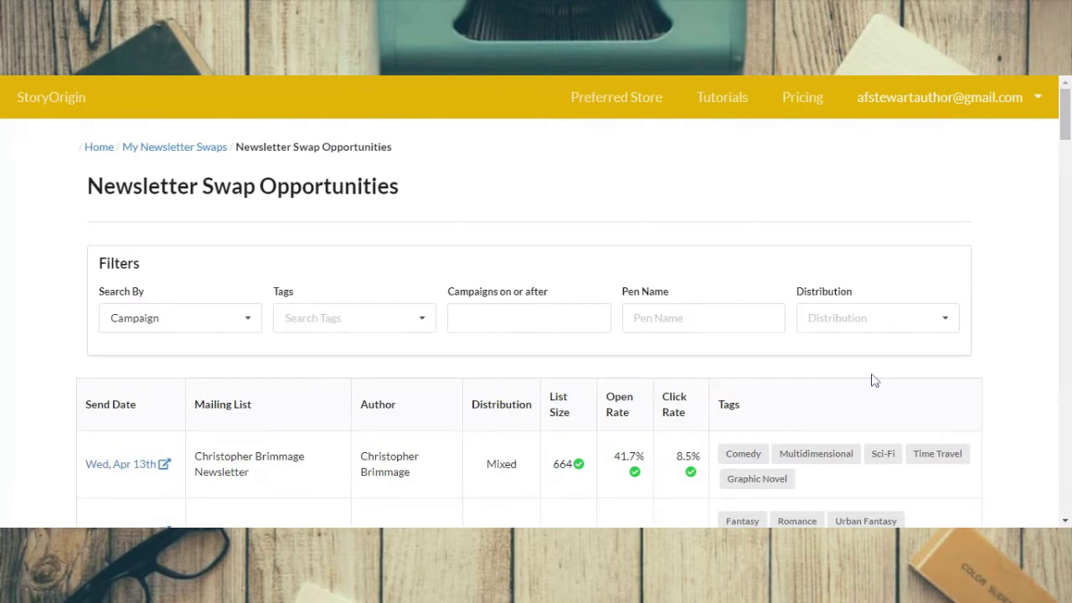
pyautogui.scroll(-1, 1060, 311)
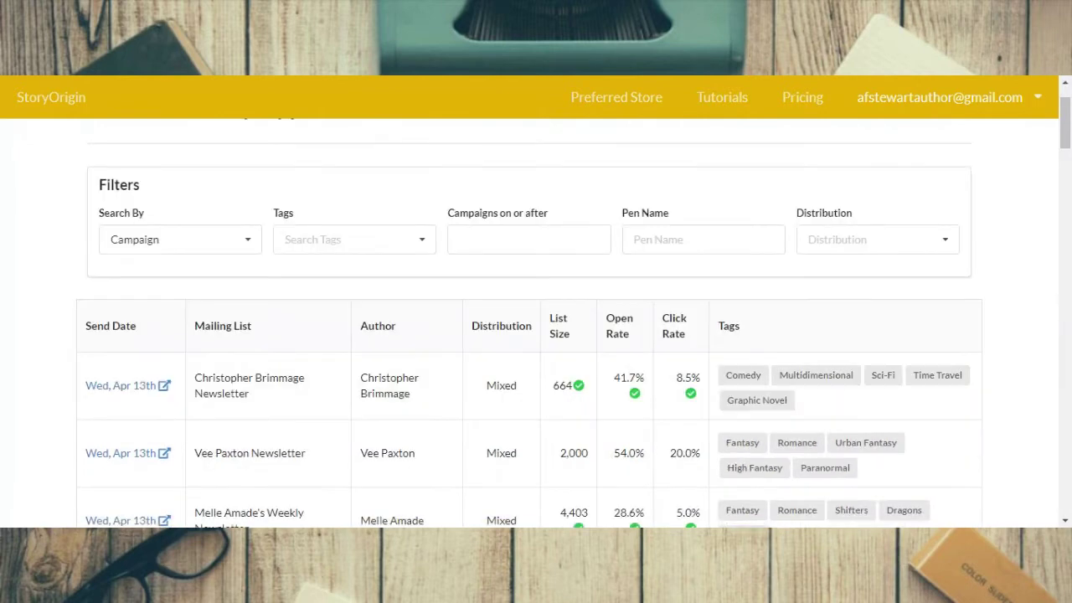
pyautogui.scroll(1, 1039, 300)
pyautogui.scroll(-2, 1029, 299)
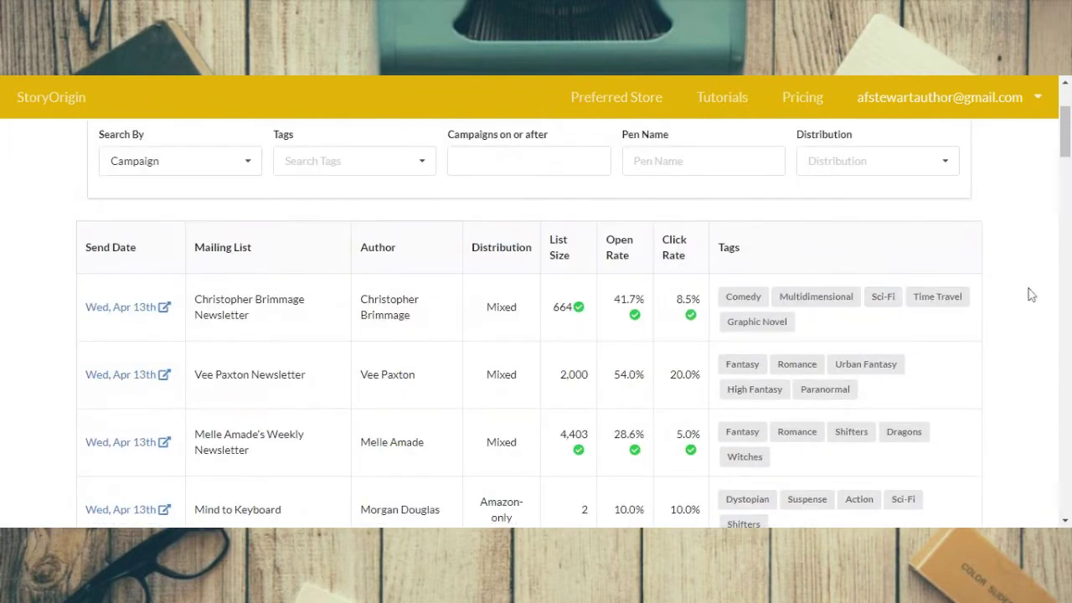
pyautogui.click(250, 162)
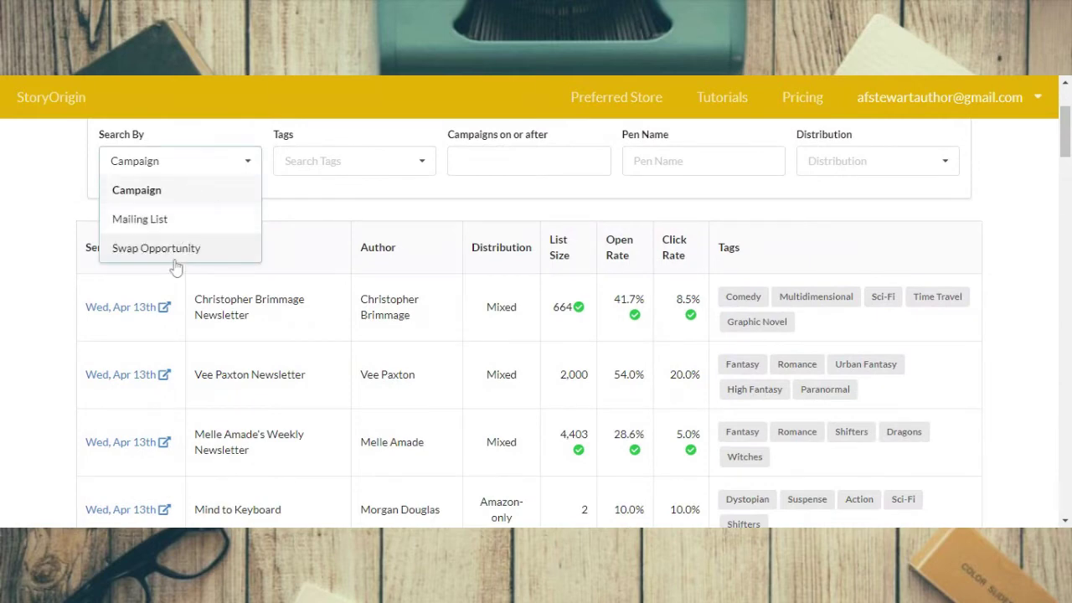
pyautogui.click(23, 189)
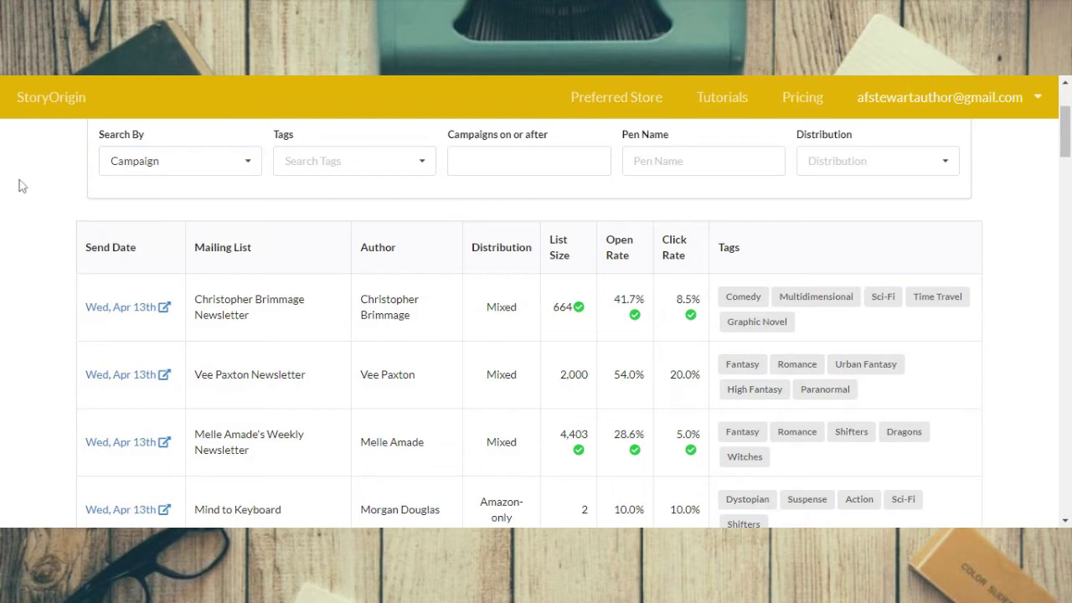
# Filter the newsletter swap opportunities by the Horror tag.
pyautogui.click(420, 171)
pyautogui.scroll(-2, 365, 281)
pyautogui.scroll(-2, 371, 270)
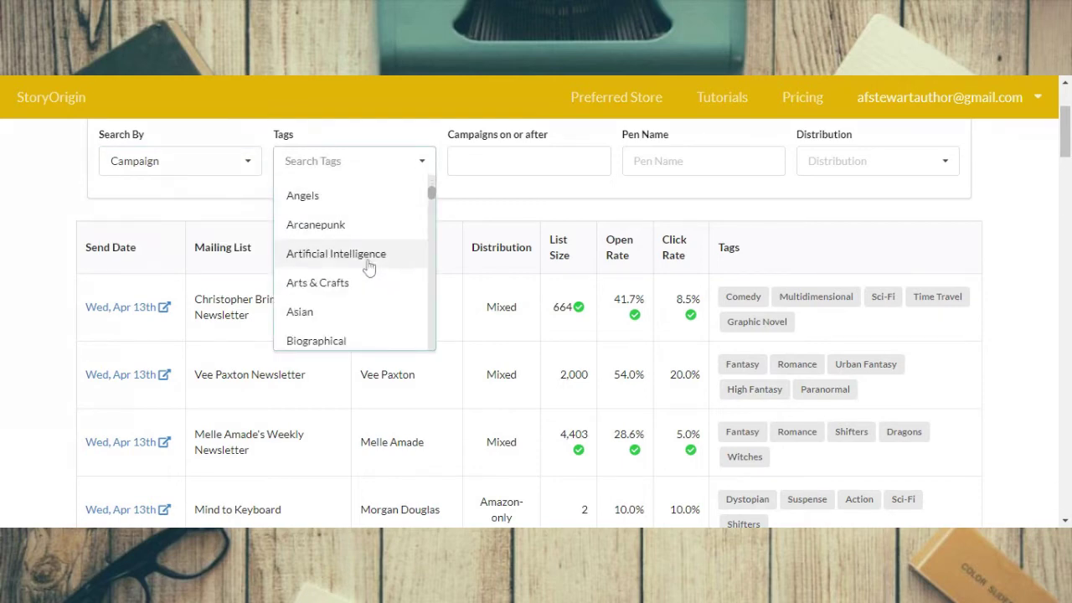
pyautogui.scroll(-2, 374, 264)
pyautogui.scroll(-10, 377, 256)
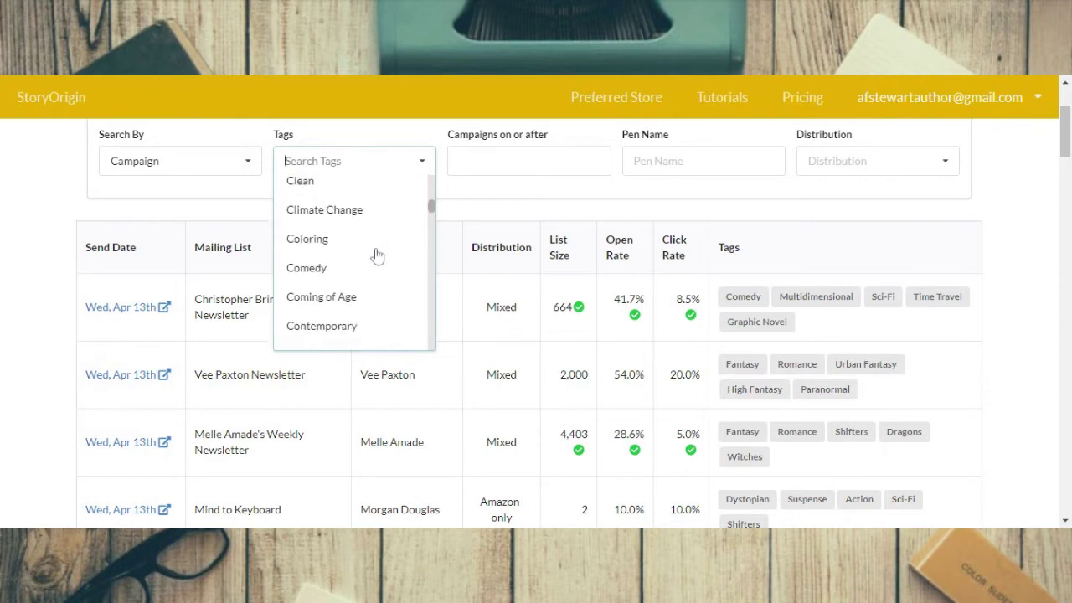
pyautogui.scroll(-10, 375, 243)
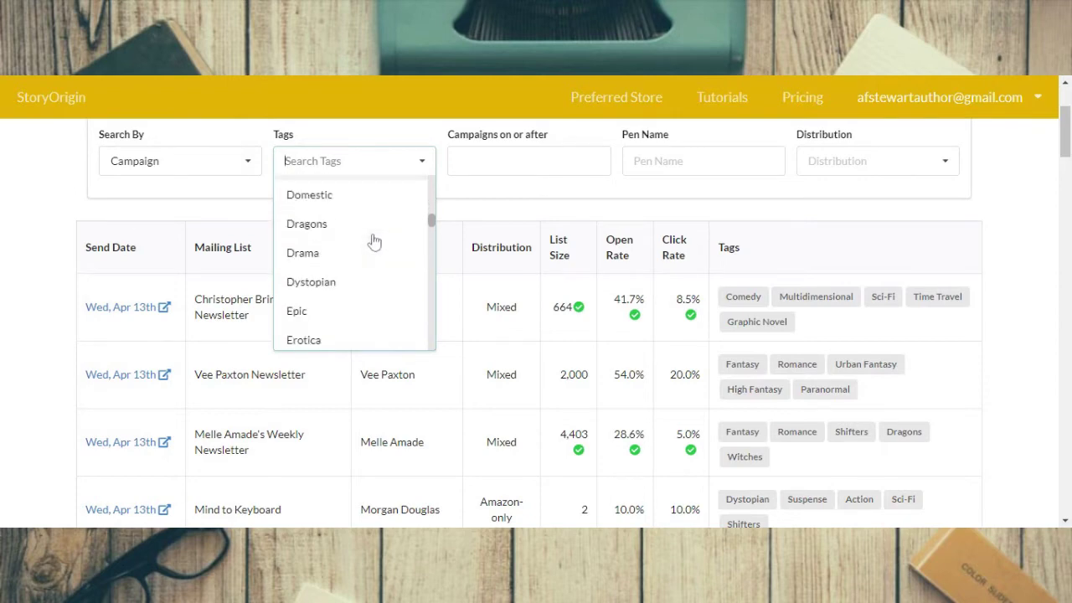
pyautogui.scroll(-10, 375, 250)
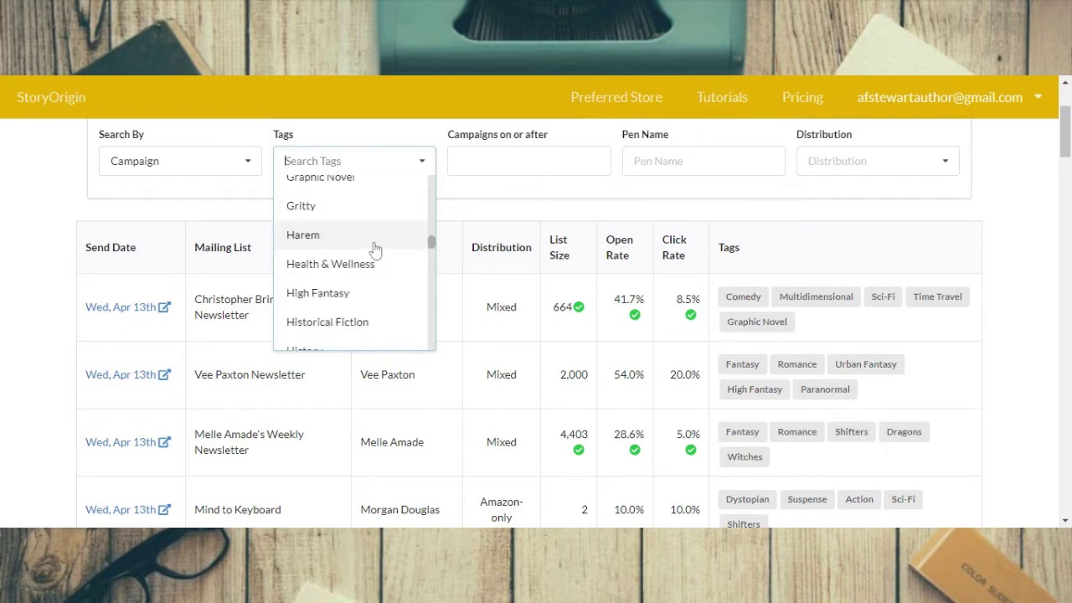
pyautogui.scroll(-2, 374, 248)
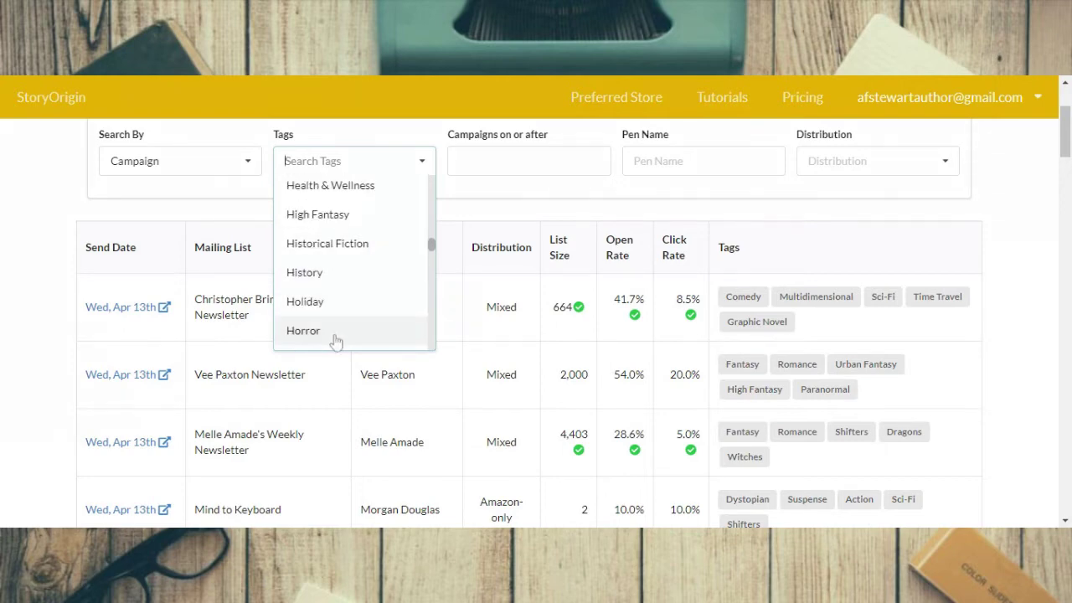
pyautogui.click(360, 335)
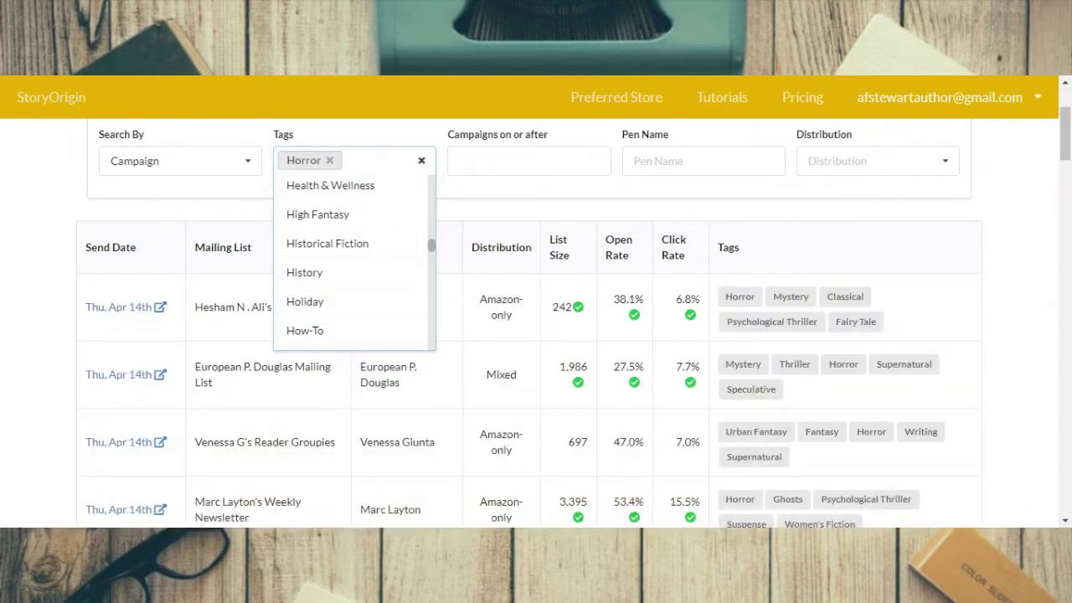
# Restrict the swap opportunities to campaigns on or after 05/7/2022 with Wide distribution.
pyautogui.click(511, 161)
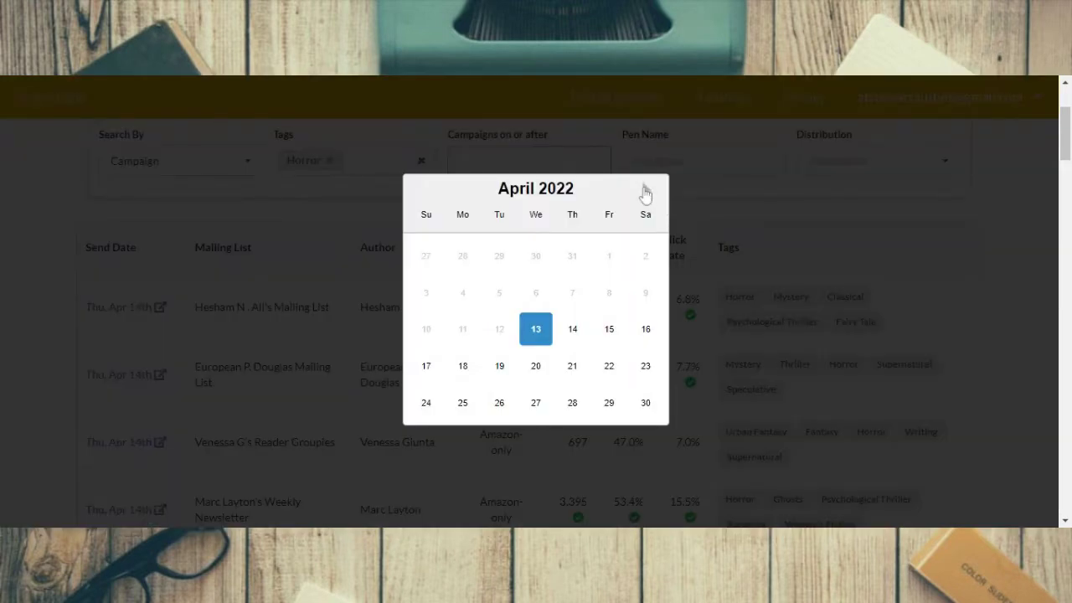
pyautogui.click(646, 191)
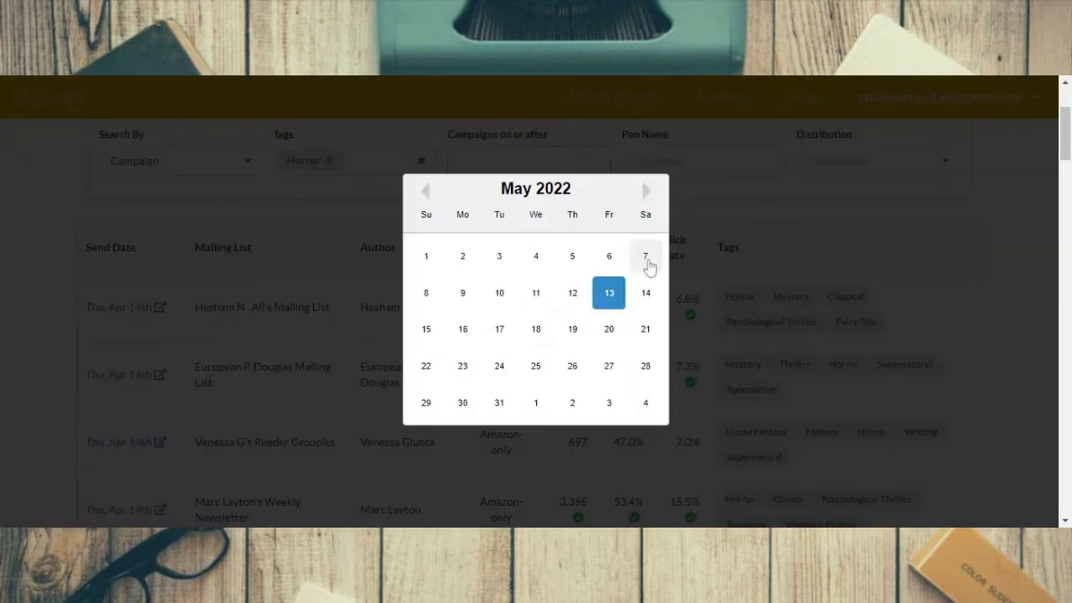
pyautogui.click(646, 256)
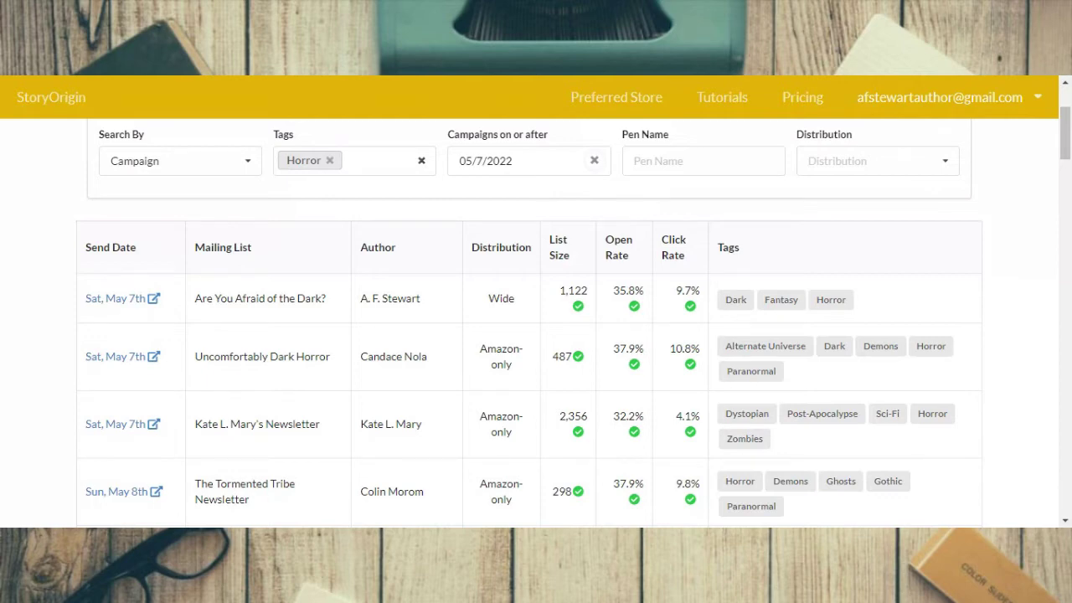
pyautogui.click(934, 162)
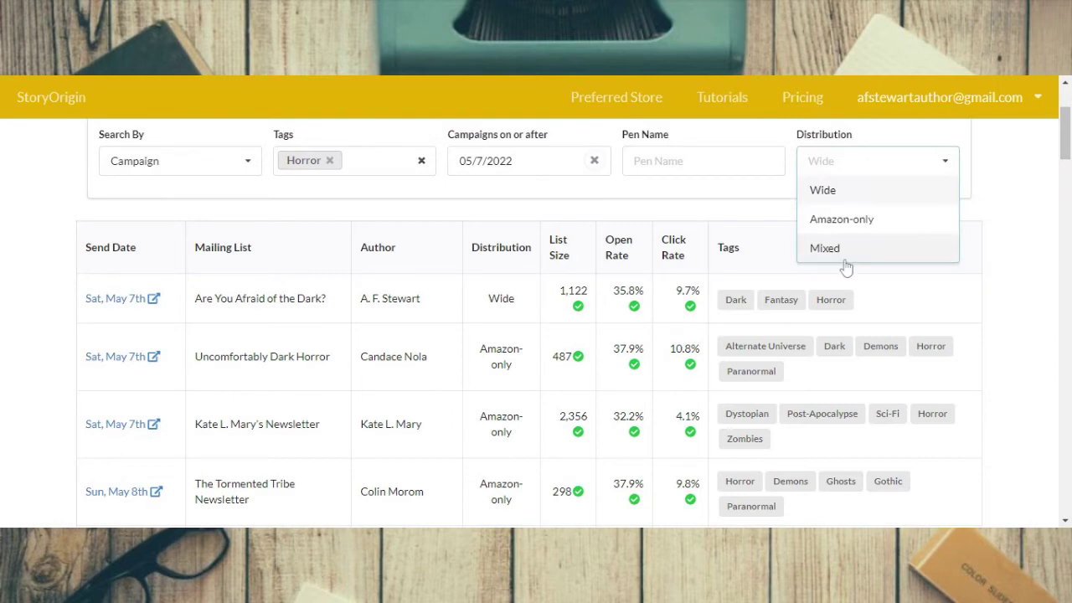
pyautogui.click(1032, 187)
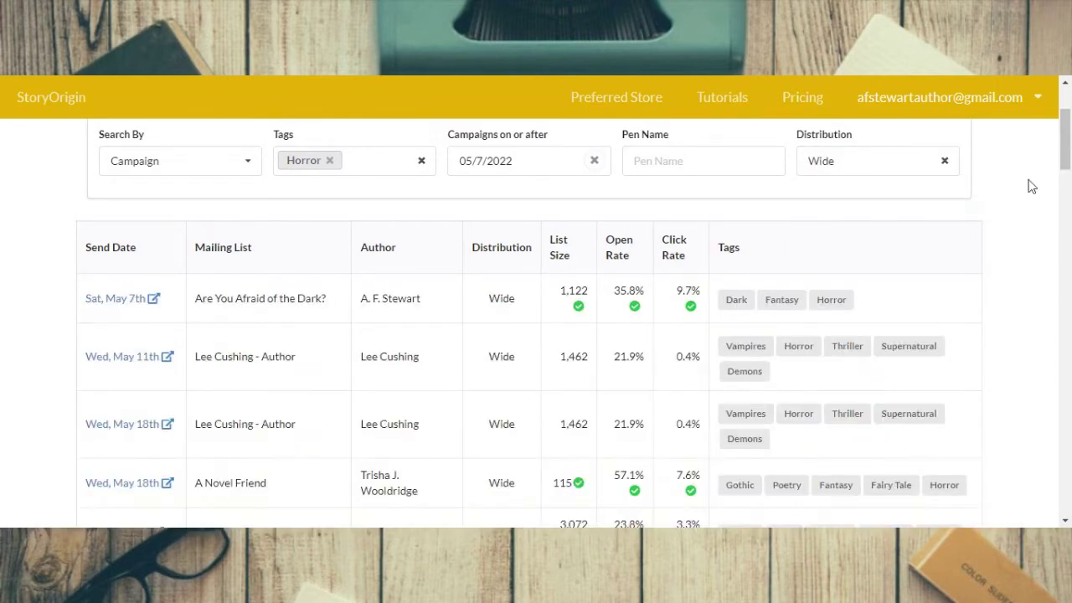
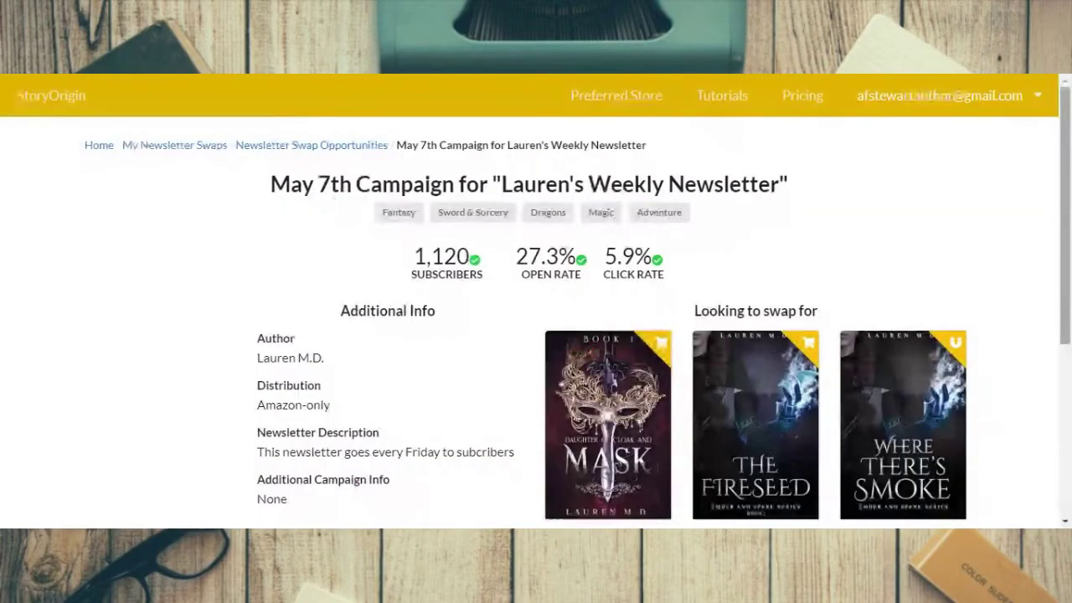
# Examine the May 7th newsletter campaign's list statistics, additional info, books offered for swapping and exchange options.
pyautogui.scroll(-4, 1037, 213)
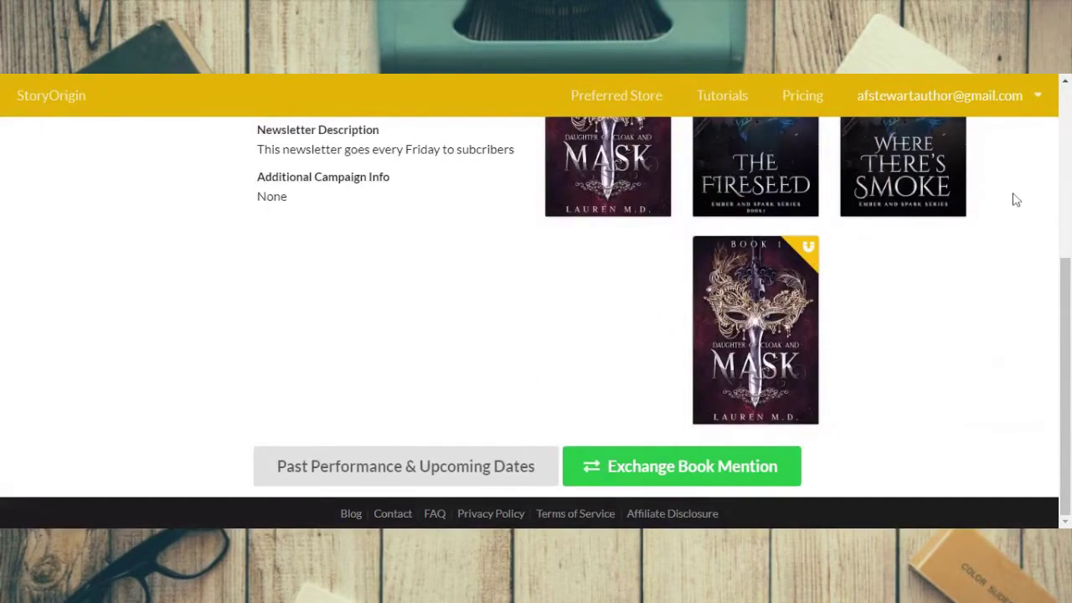
pyautogui.scroll(2, 1016, 199)
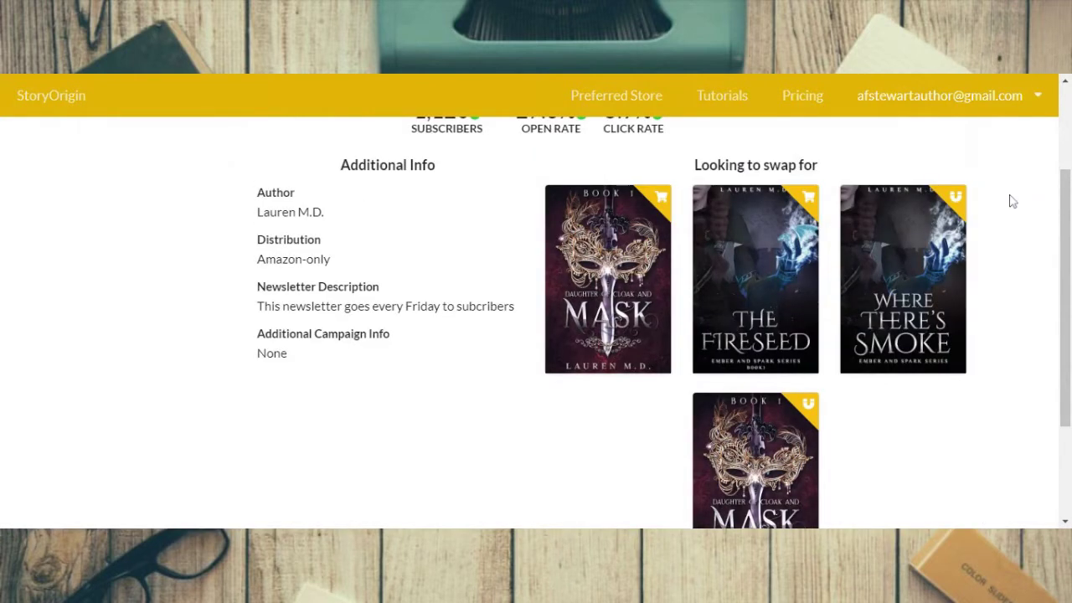
pyautogui.scroll(1, 1012, 201)
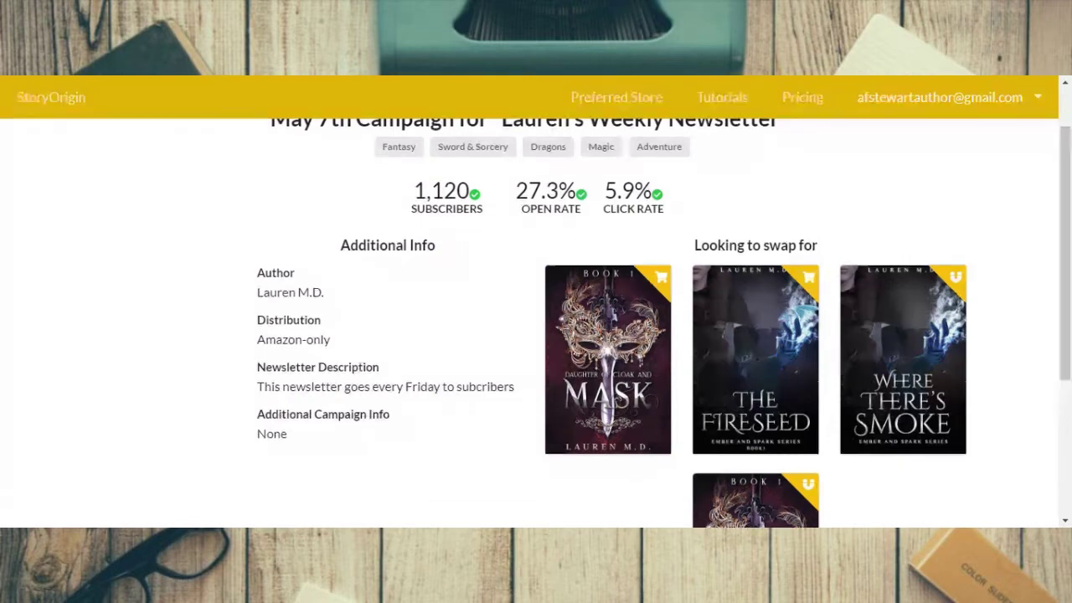
pyautogui.scroll(-1, 1047, 373)
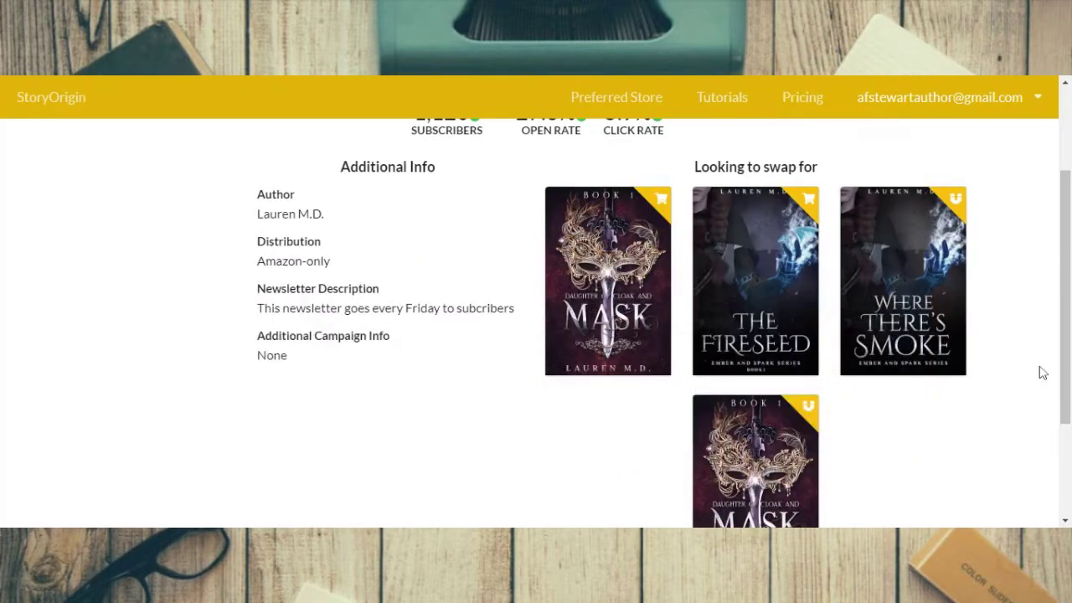
pyautogui.scroll(1, 1043, 373)
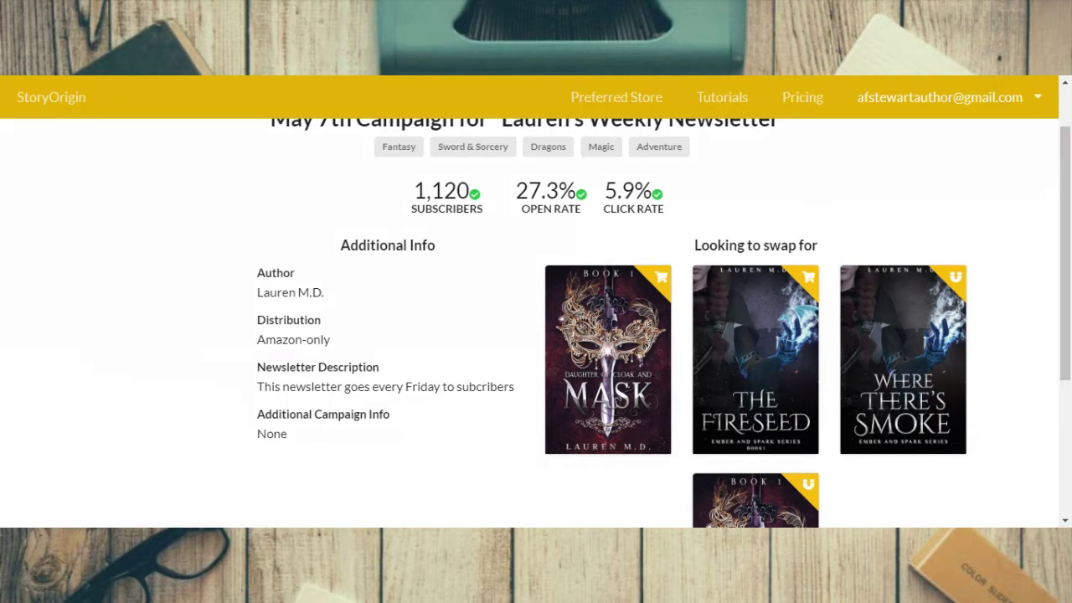
# Request a book mention exchange with the May 7th campaign, choosing Where There's Smoke (Reader Magnet) as the sender's book to mention.
pyautogui.scroll(-3, 1067, 421)
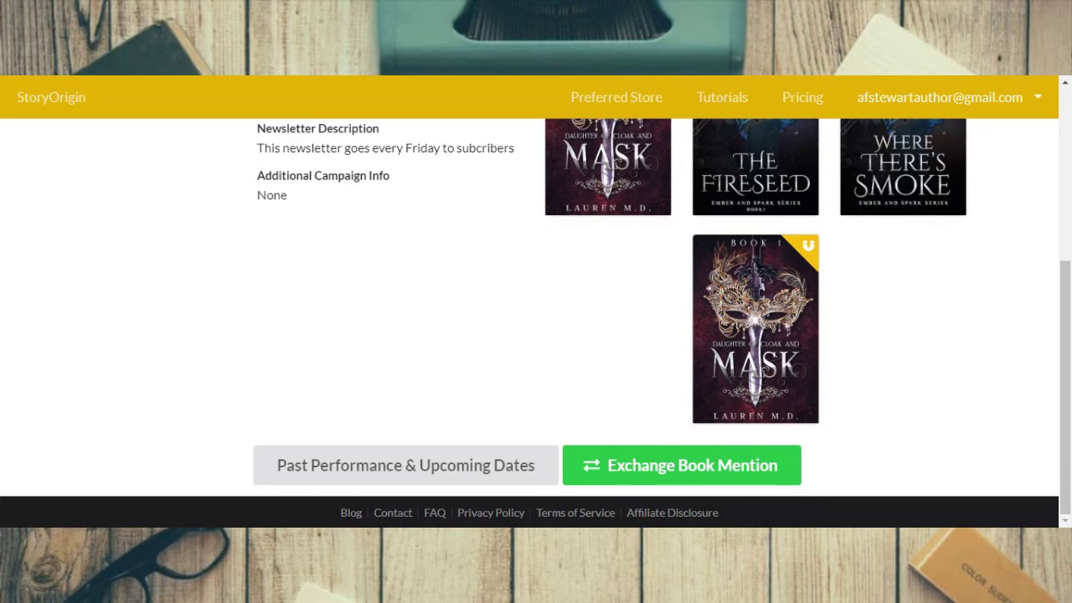
pyautogui.click(692, 474)
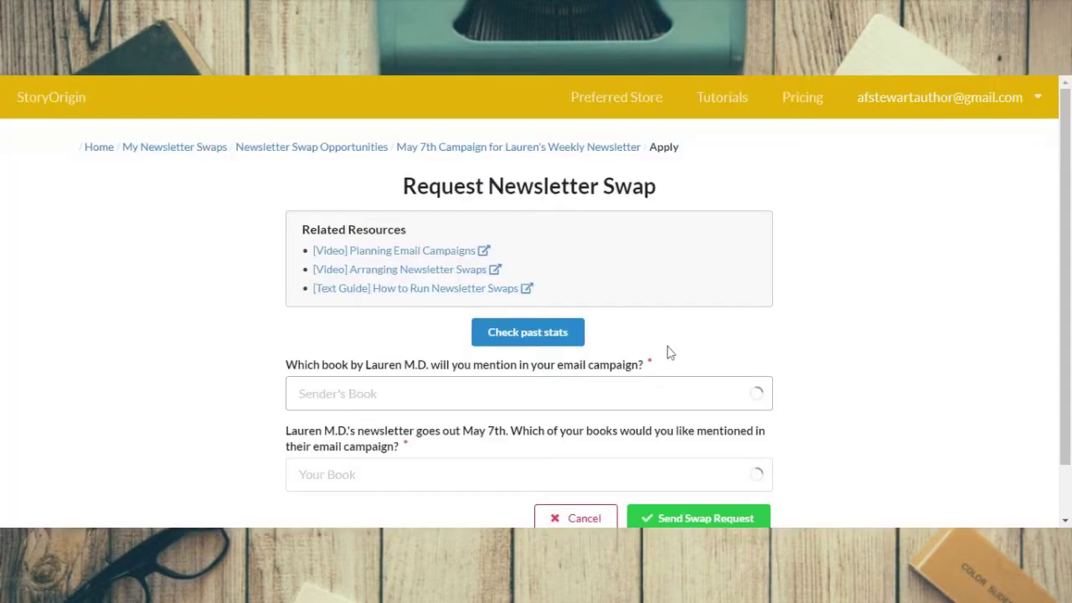
pyautogui.scroll(-2, 888, 345)
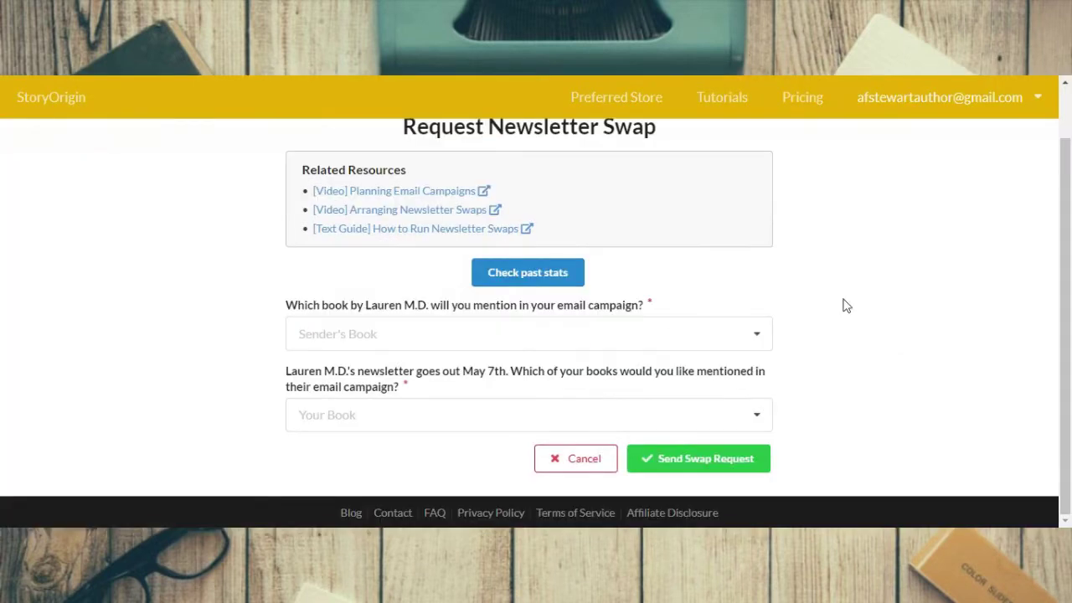
pyautogui.click(758, 339)
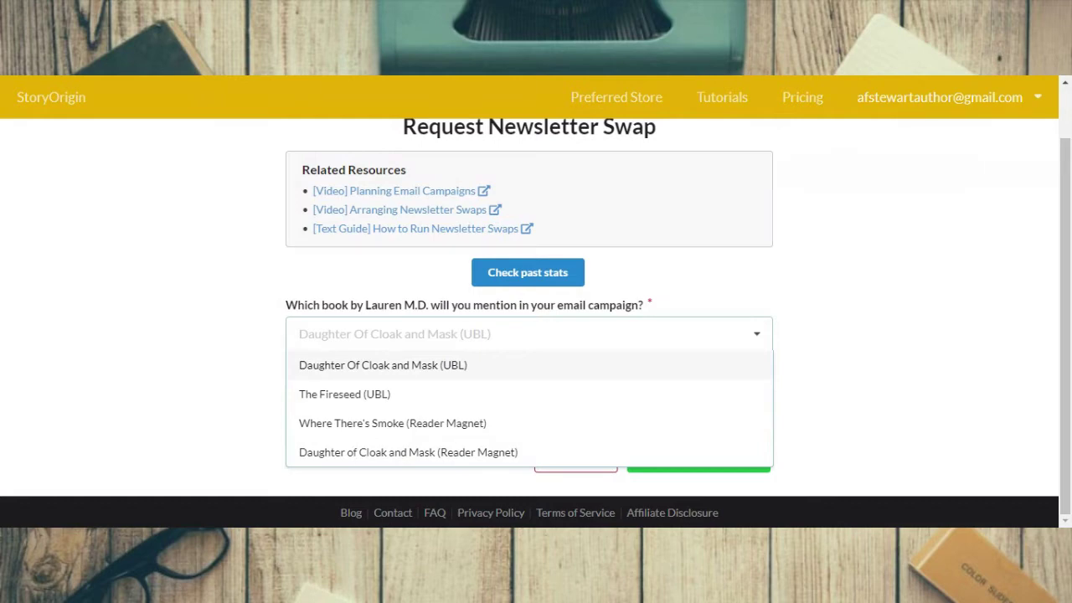
pyautogui.click(429, 426)
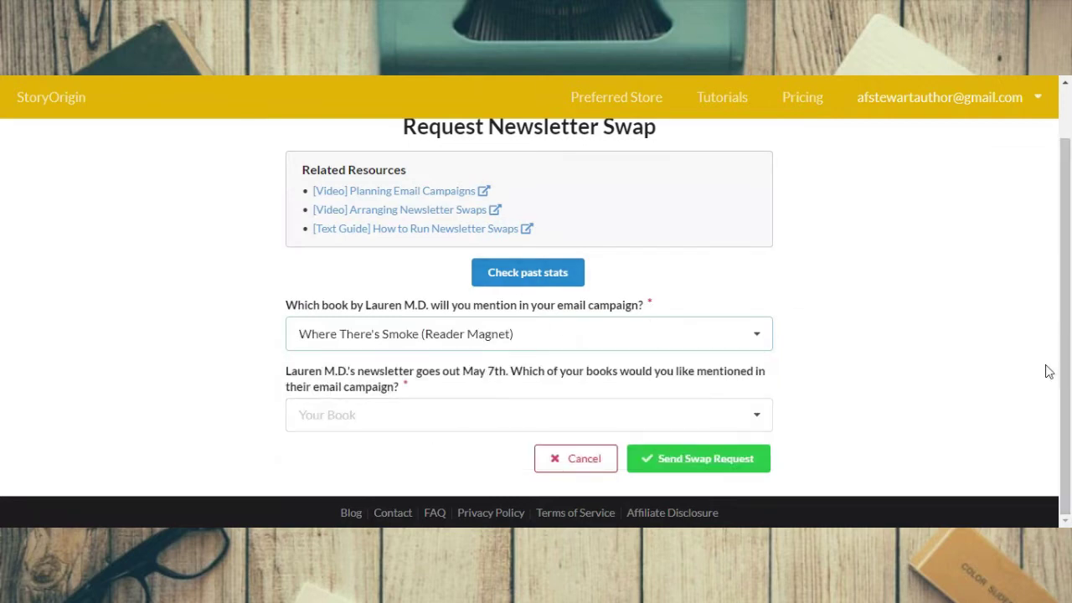
# Choose Sea Bound (Reader Magnet) as your own book for the other author's newsletter to mention.
pyautogui.click(756, 415)
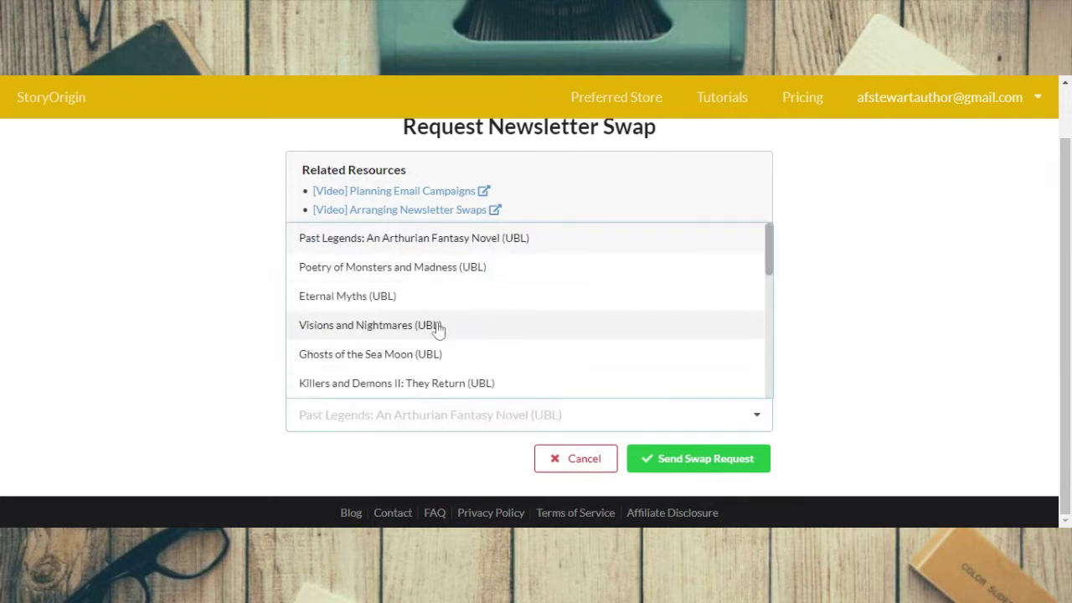
pyautogui.scroll(-1, 431, 325)
pyautogui.scroll(-2, 440, 325)
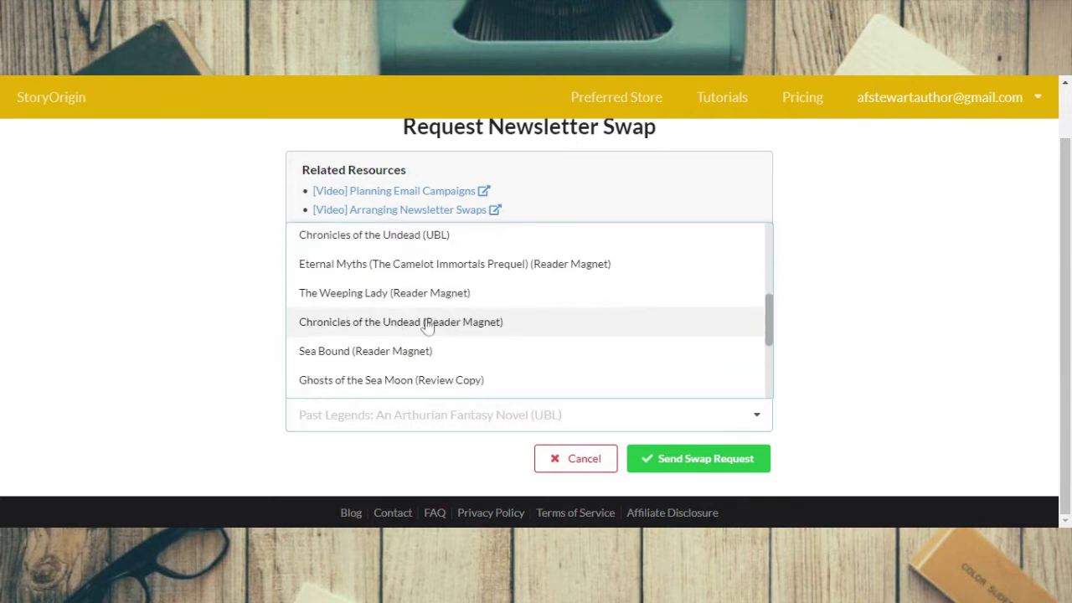
pyautogui.click(365, 351)
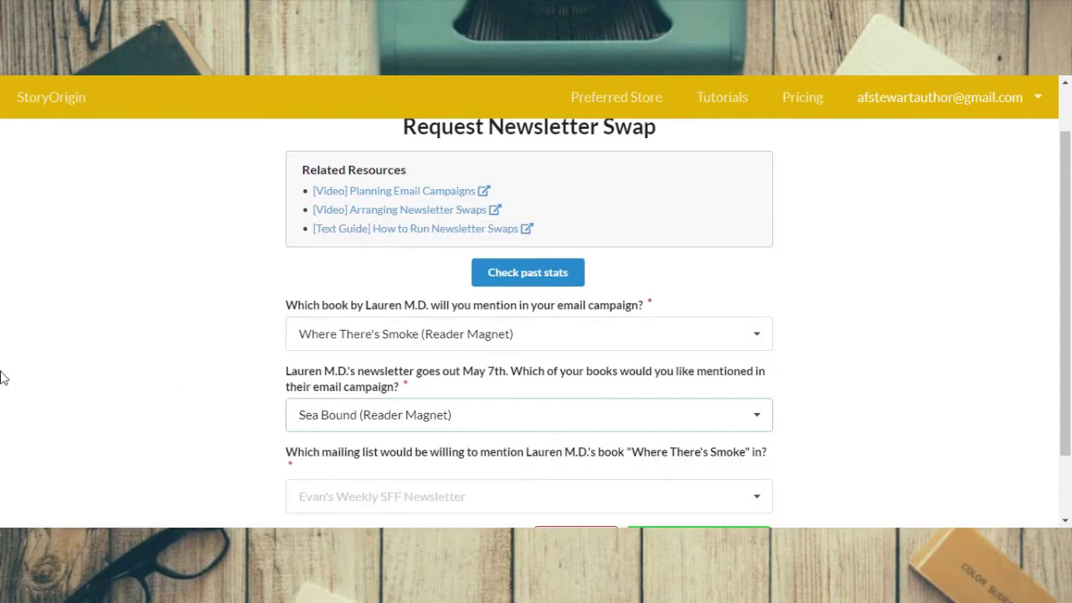
# Offer the mailing list "Are You Afraid of the Dark?" with its May 7th campaign and send the swap request.
pyautogui.scroll(-1, 1060, 394)
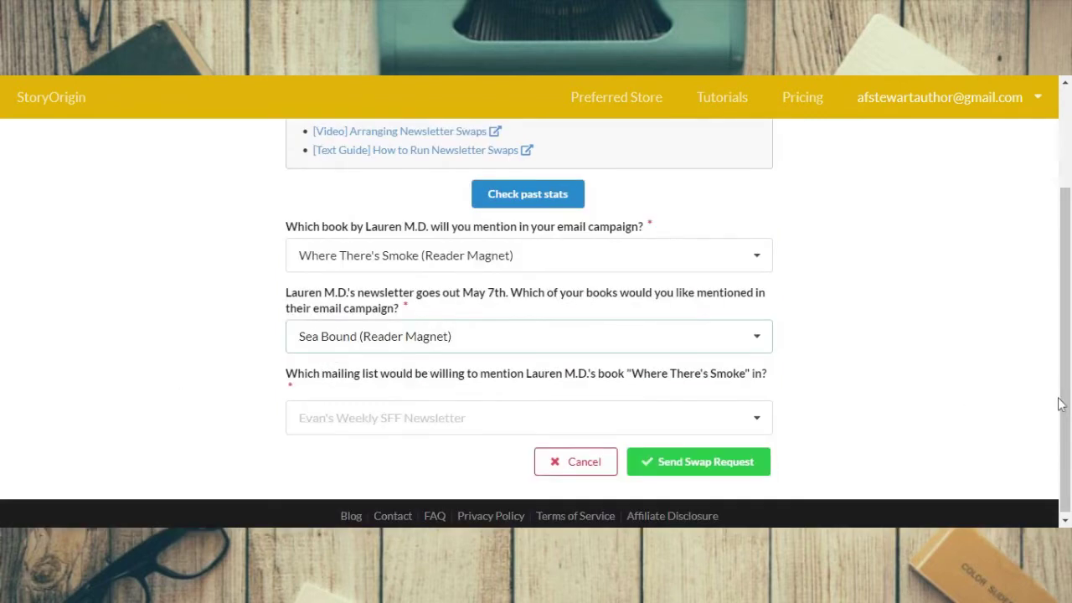
pyautogui.click(758, 415)
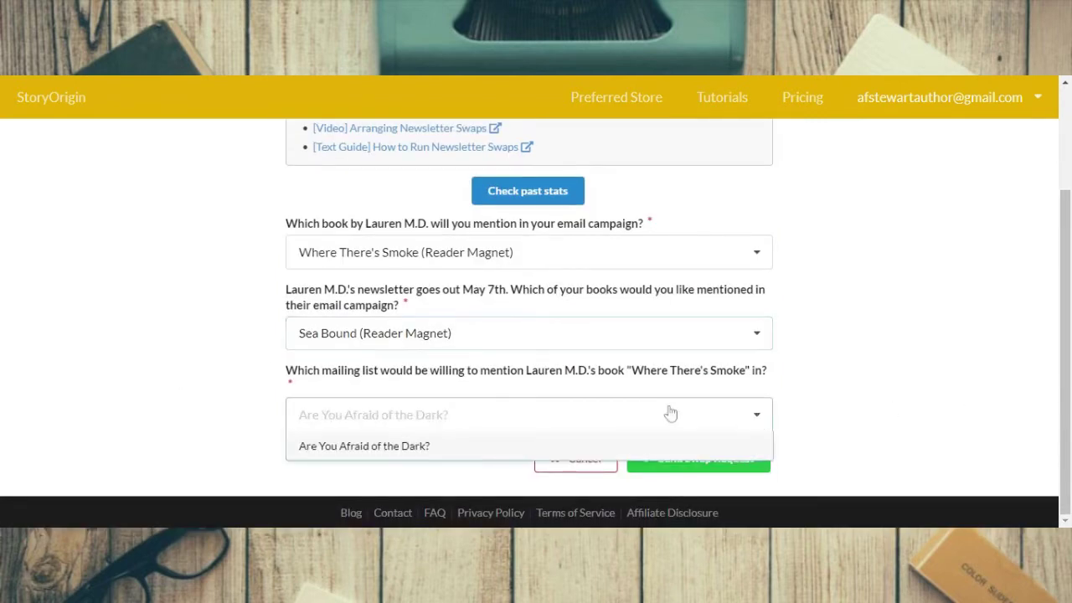
pyautogui.click(348, 444)
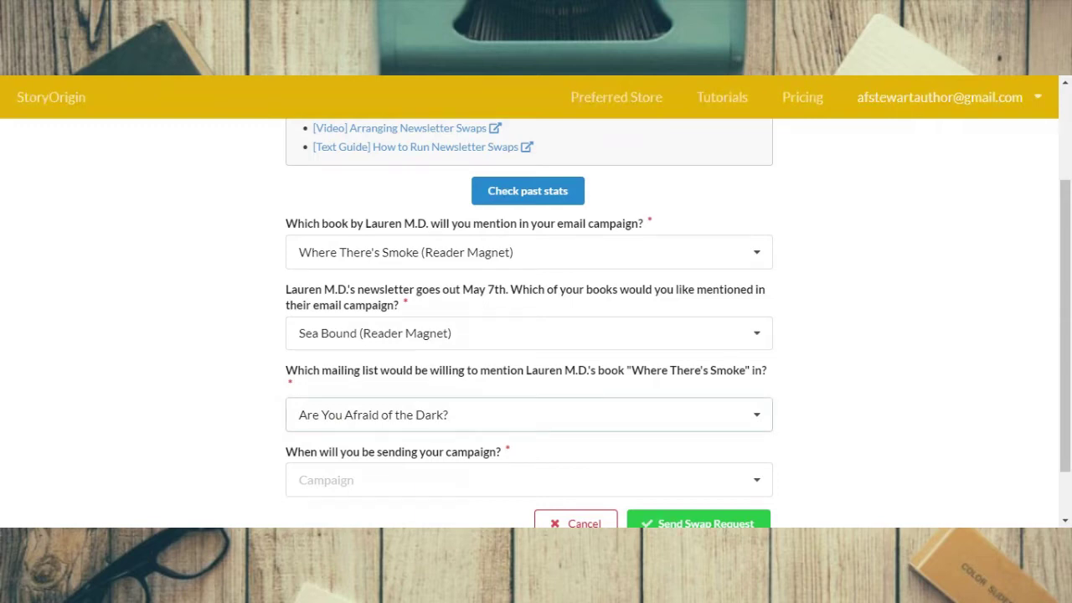
pyautogui.scroll(-2, 958, 262)
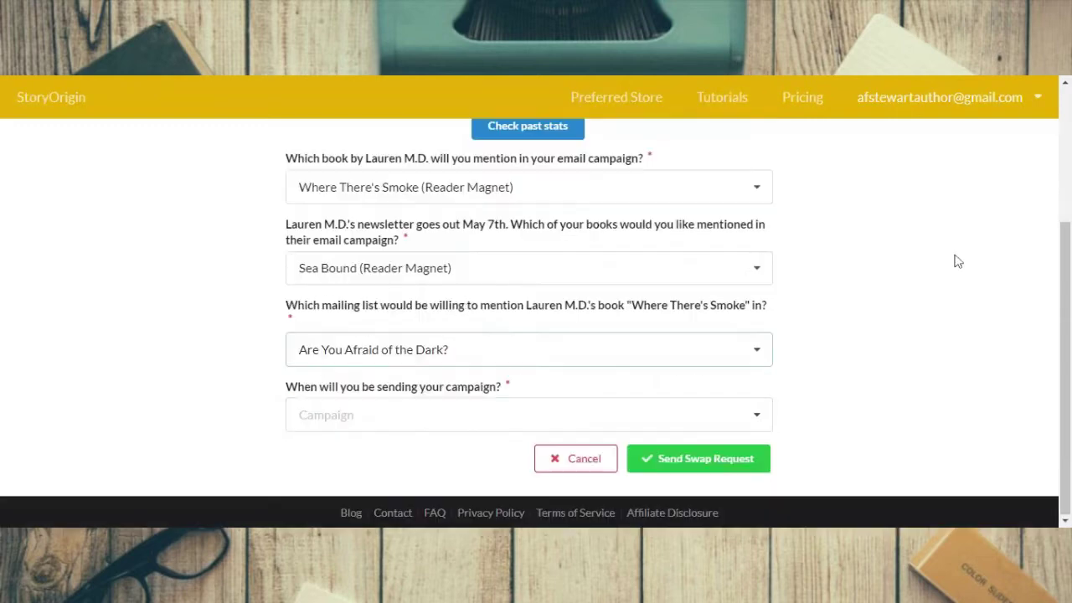
pyautogui.click(765, 412)
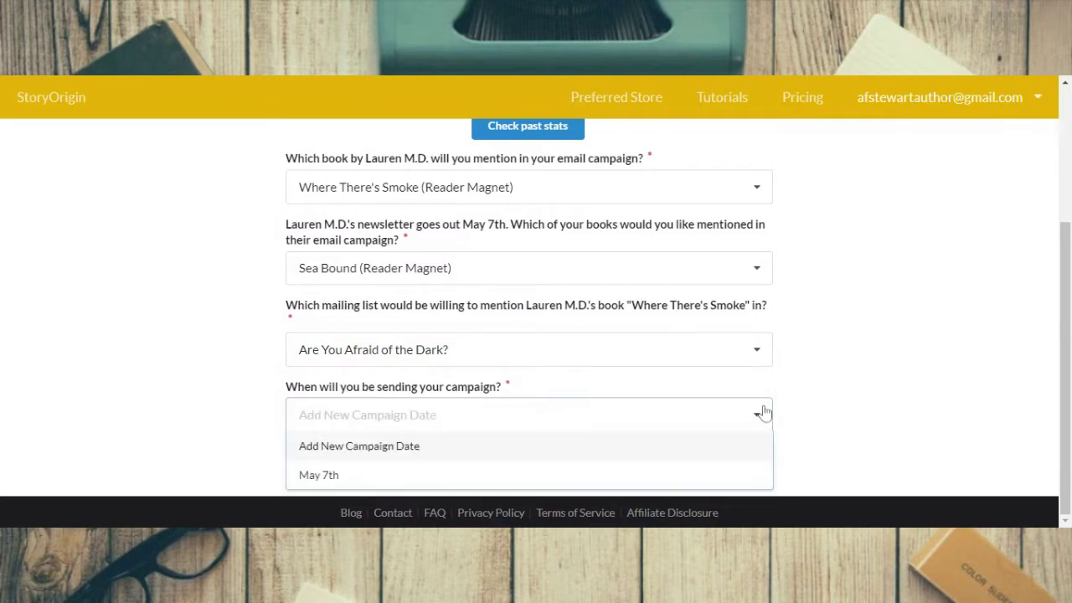
pyautogui.click(352, 476)
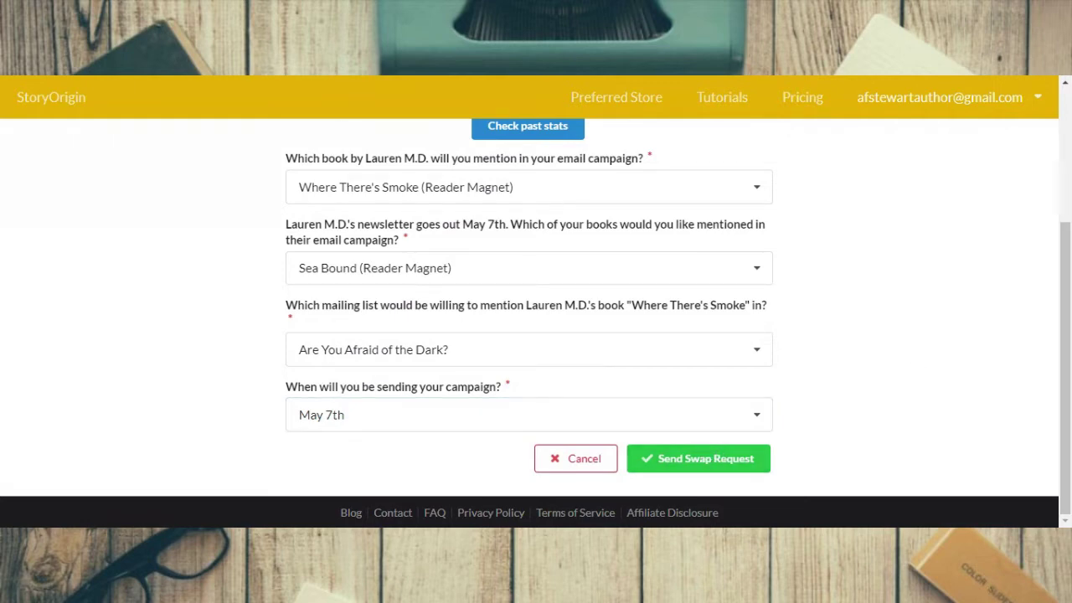
pyautogui.click(709, 458)
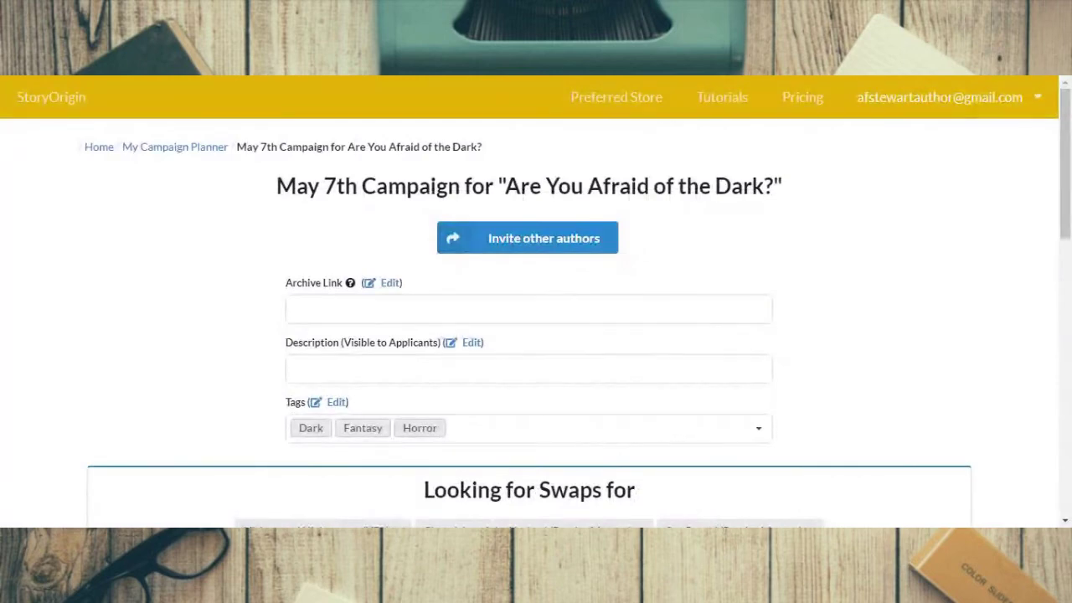
# Look through the May 7th campaign page for "Are You Afraid of the Dark?" and return to the home dashboard.
pyautogui.scroll(-3, 536, 322)
pyautogui.scroll(-3, 536, 322)
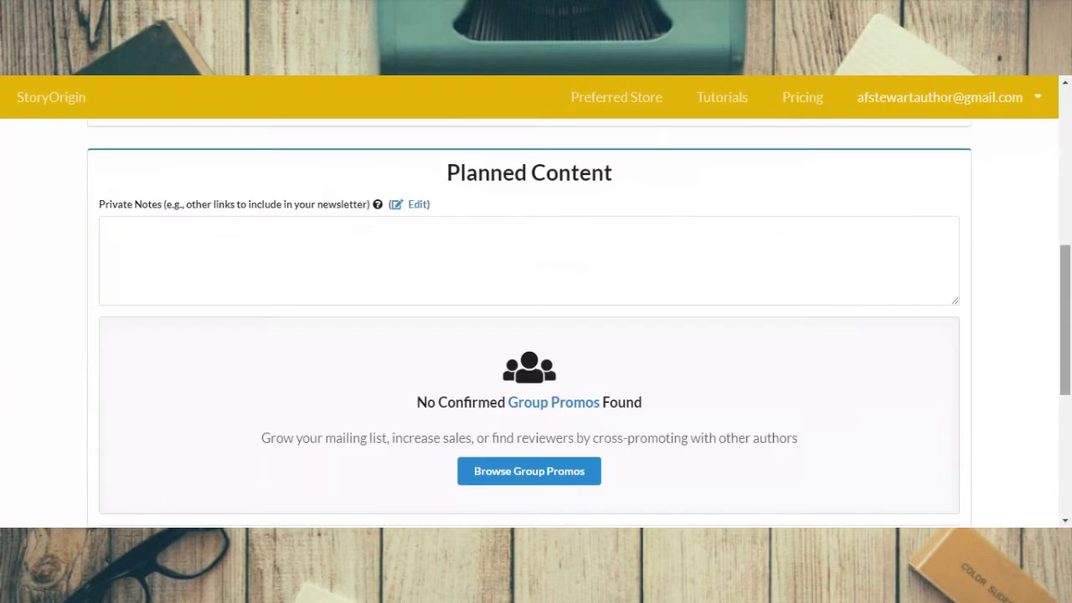
pyautogui.scroll(6, 1061, 299)
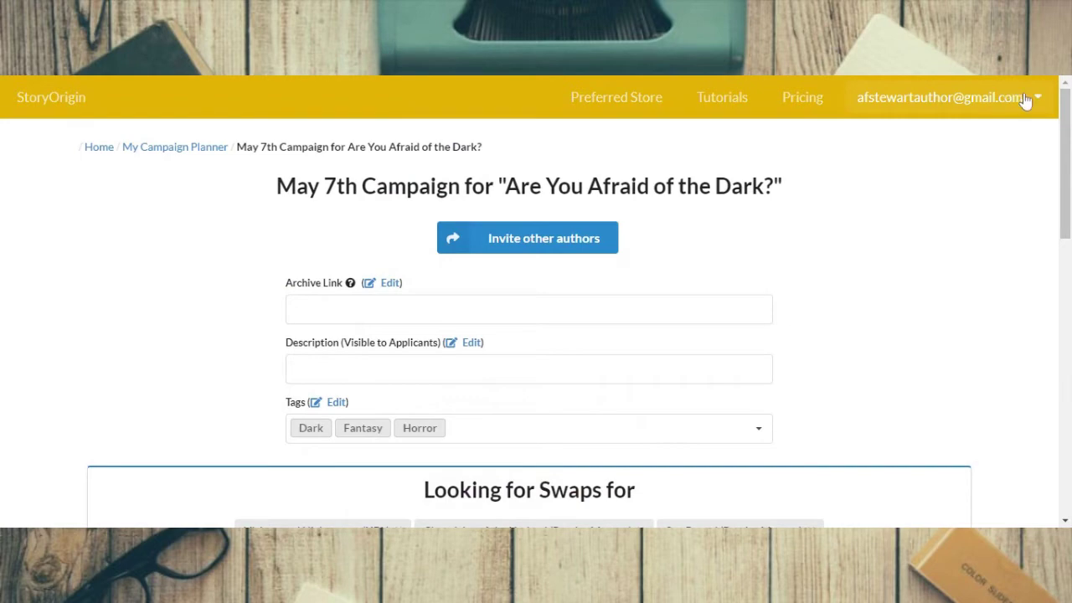
pyautogui.click(1015, 99)
pyautogui.click(937, 178)
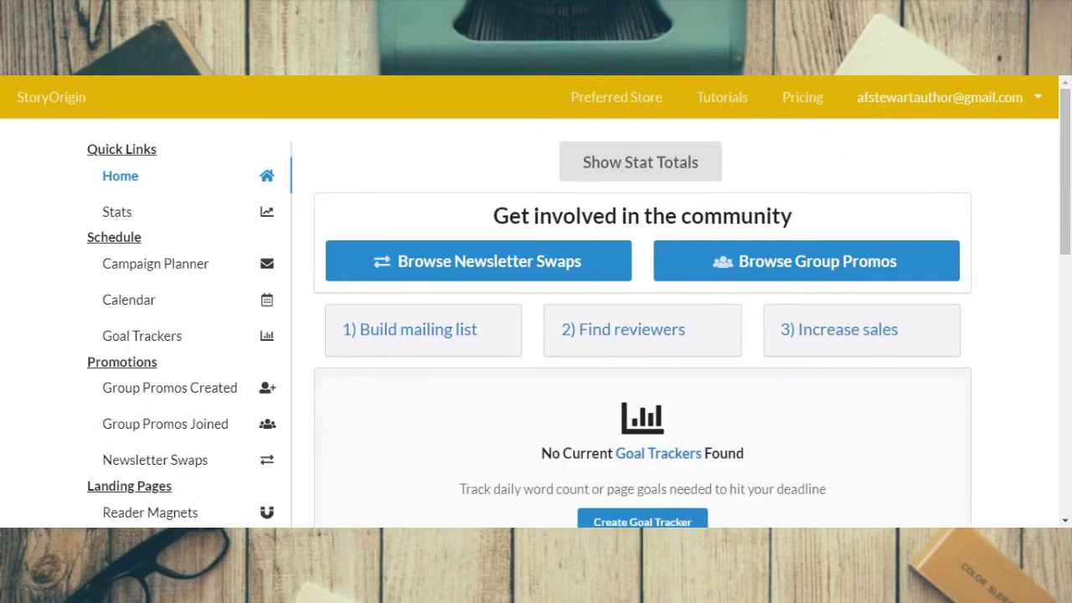
# Check the upcoming confirmed newsletter swaps, and examine the group promo and swap columns of the upcoming campaigns in the Campaign Planner.
pyautogui.scroll(-1, 126, 419)
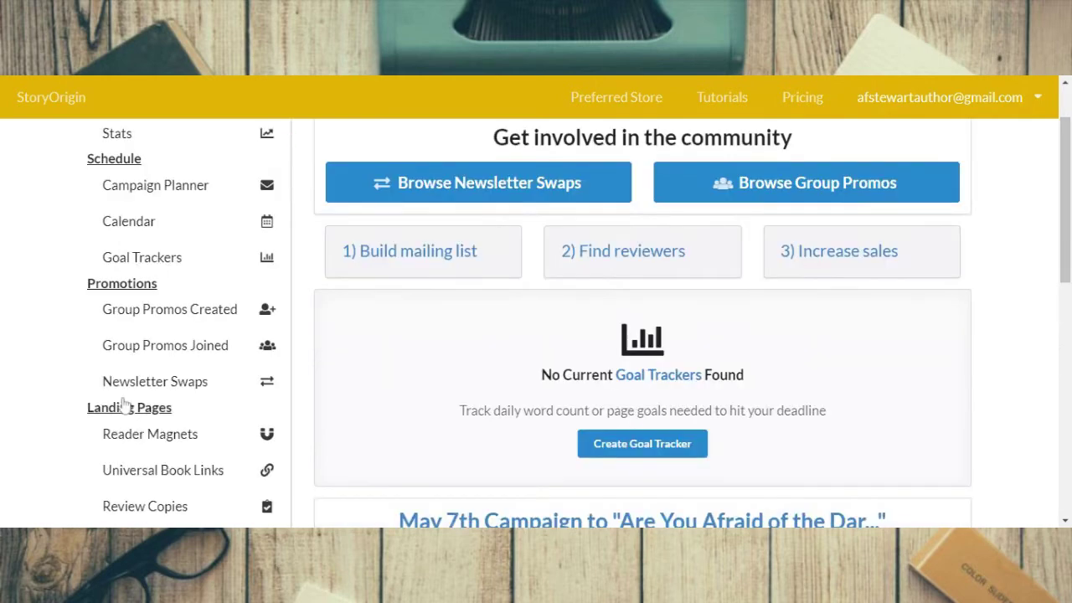
pyautogui.click(127, 380)
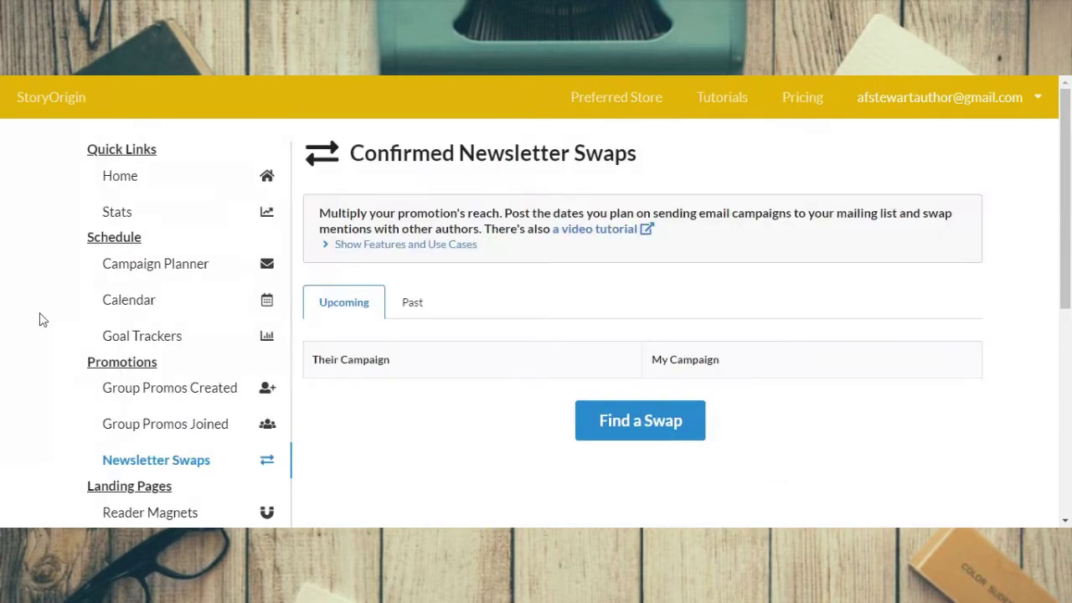
pyautogui.click(106, 264)
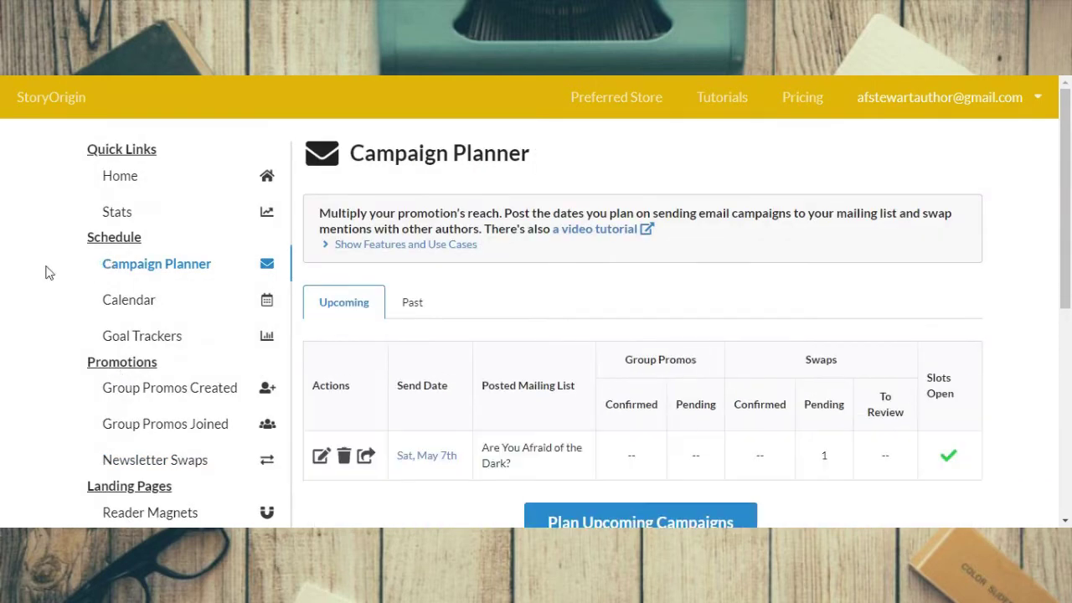
pyautogui.scroll(-1, 536, 335)
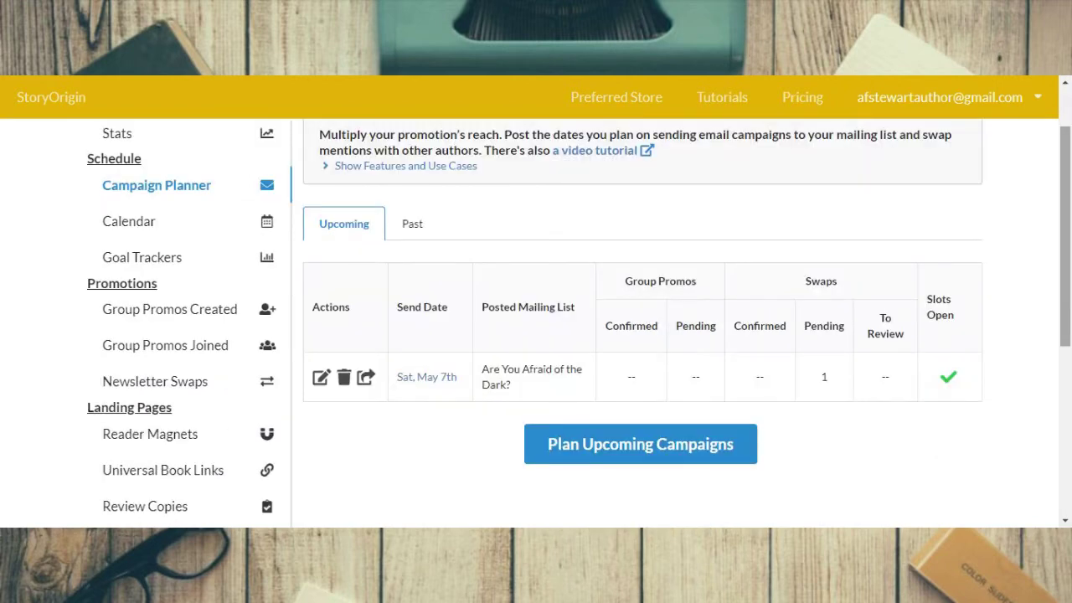
pyautogui.scroll(1, 902, 359)
pyautogui.scroll(-1, 903, 360)
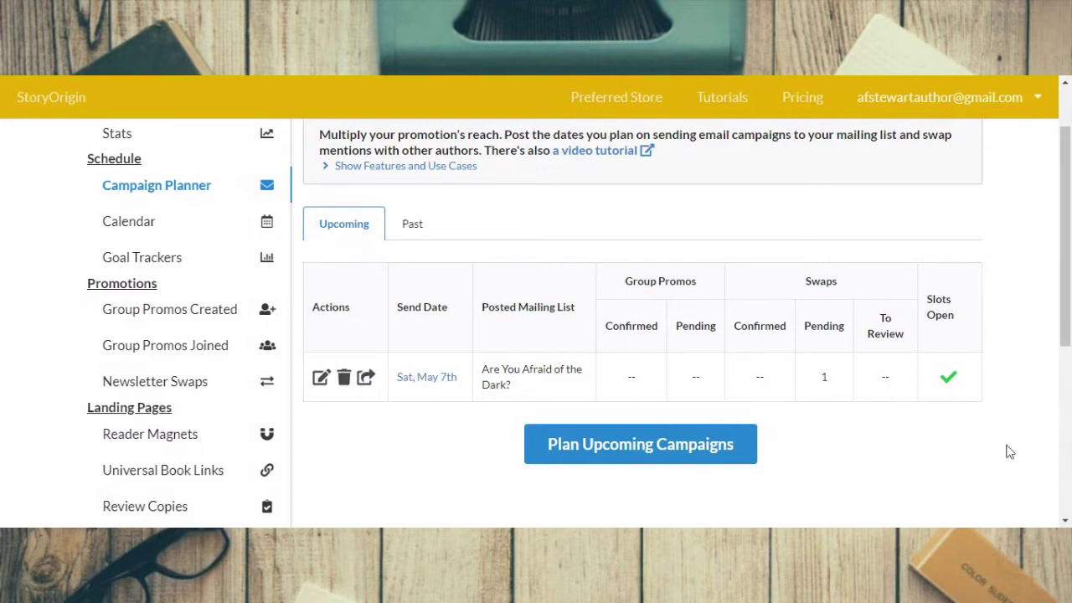
pyautogui.scroll(-1, 186, 409)
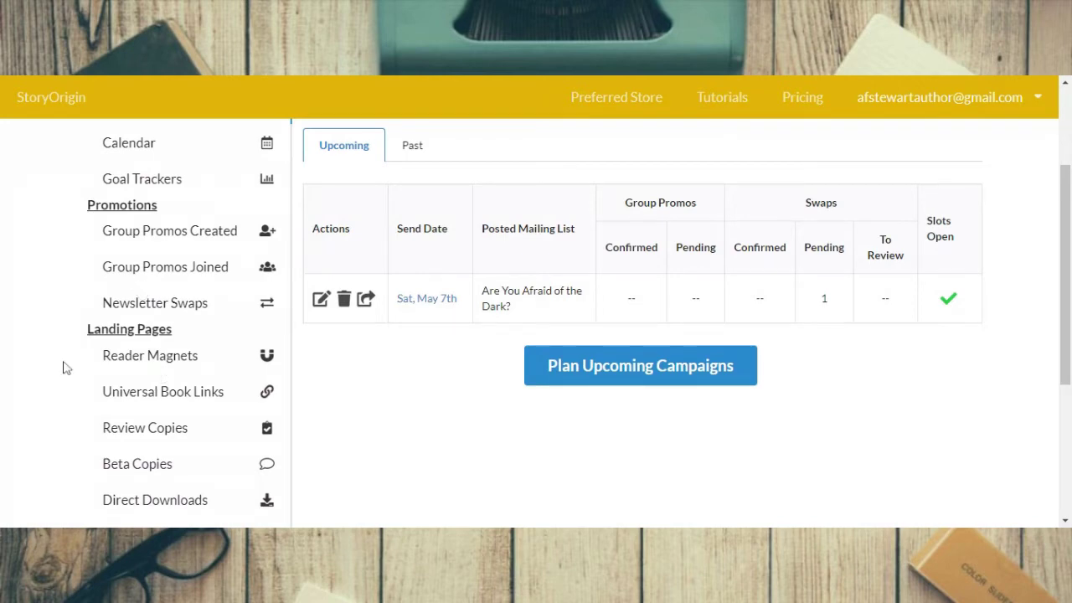
# Open the Reader Magnets list and examine the landing page of Chronicles of the Undead.
pyautogui.click(141, 356)
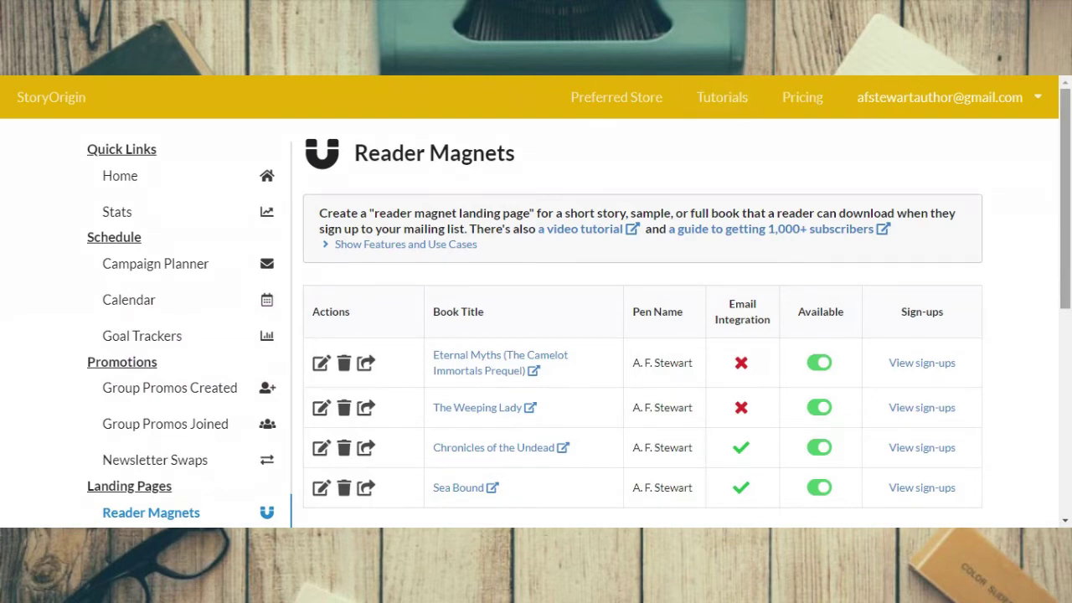
pyautogui.scroll(-1, 1066, 209)
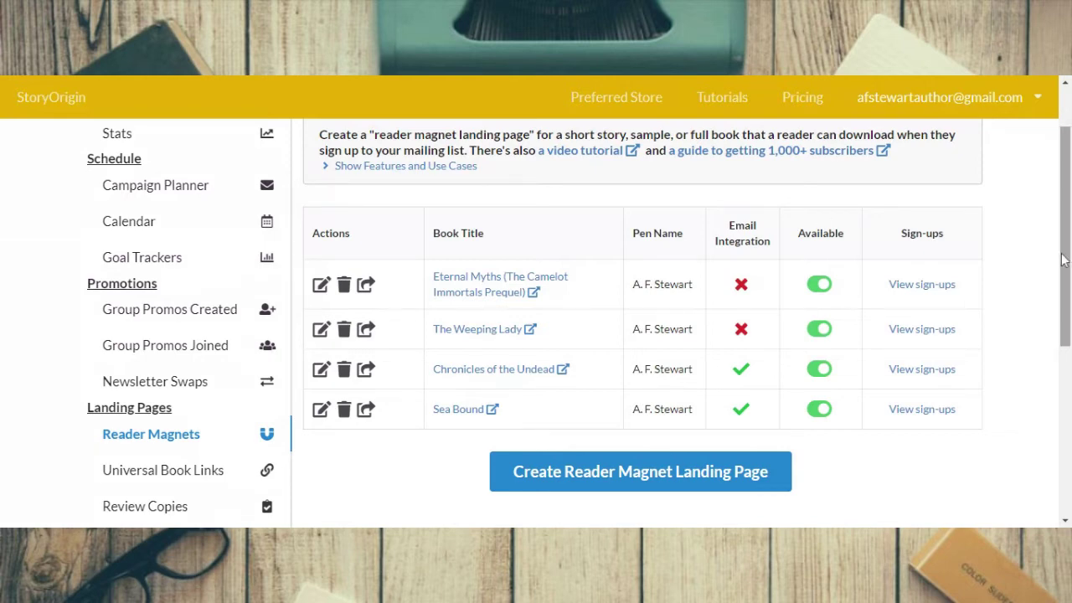
pyautogui.scroll(-1, 1052, 300)
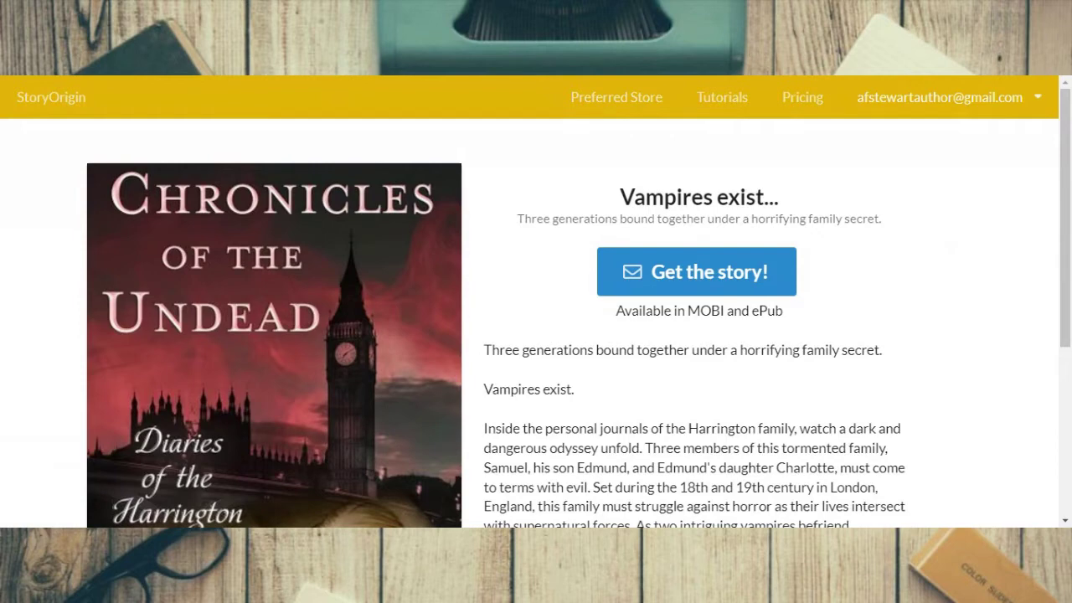
pyautogui.scroll(-1, 754, 310)
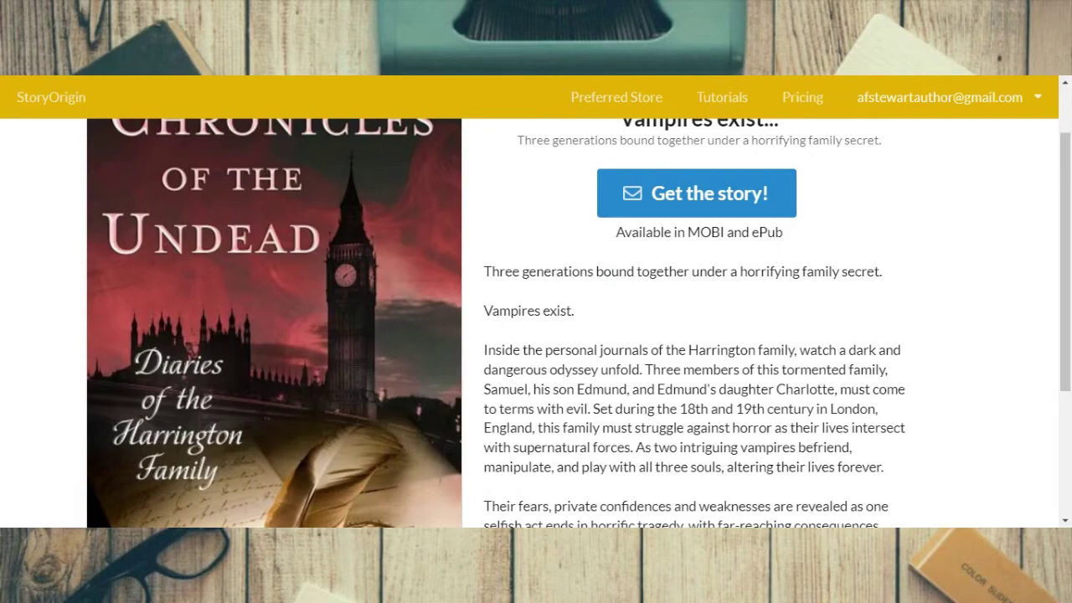
pyautogui.scroll(-3, 769, 335)
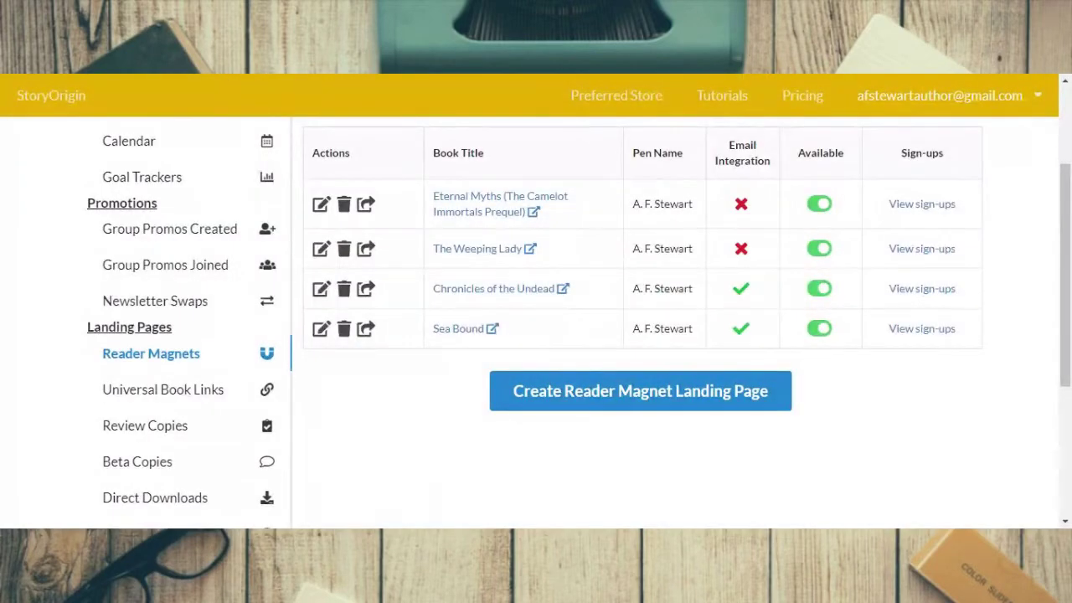
# Open a new reader magnet landing page form and examine its fields from book title and tags to the book file uploads.
pyautogui.click(634, 395)
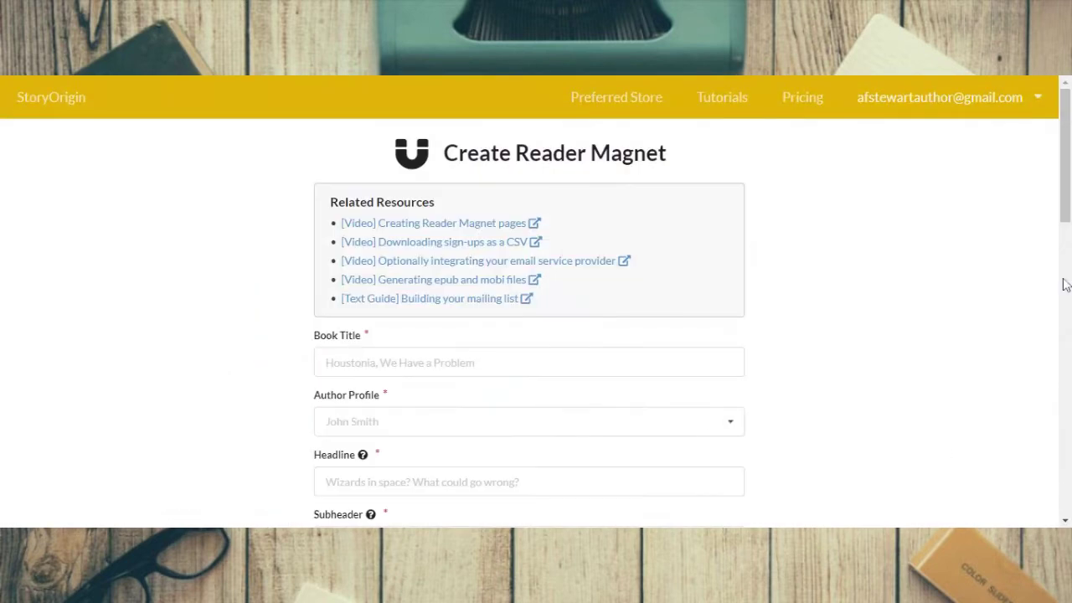
pyautogui.scroll(-2, 1056, 290)
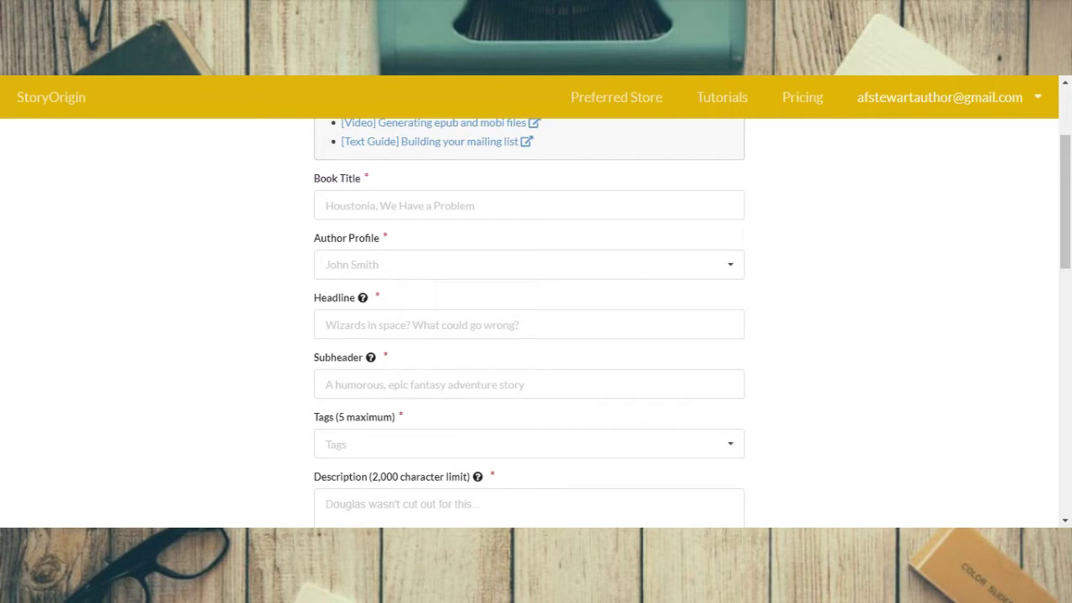
pyautogui.click(529, 385)
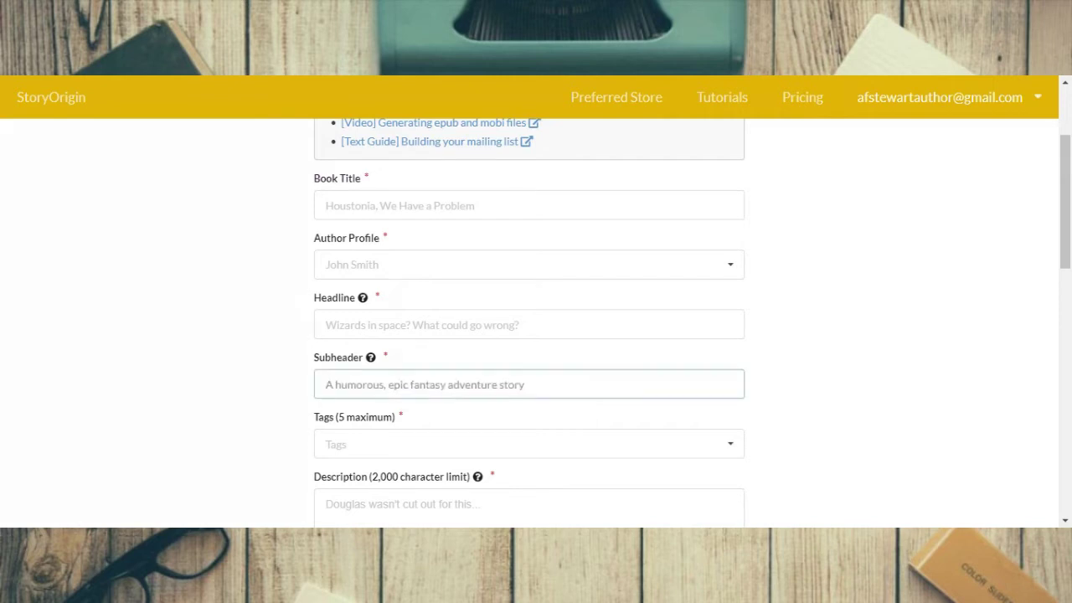
pyautogui.click(889, 370)
pyautogui.scroll(-1, 708, 383)
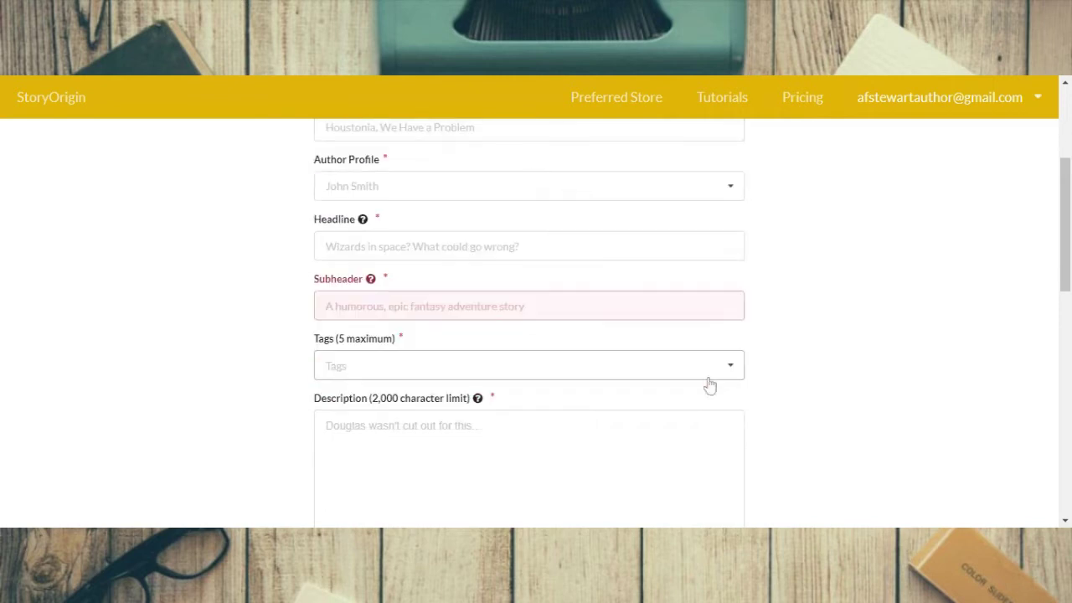
pyautogui.scroll(-5, 584, 395)
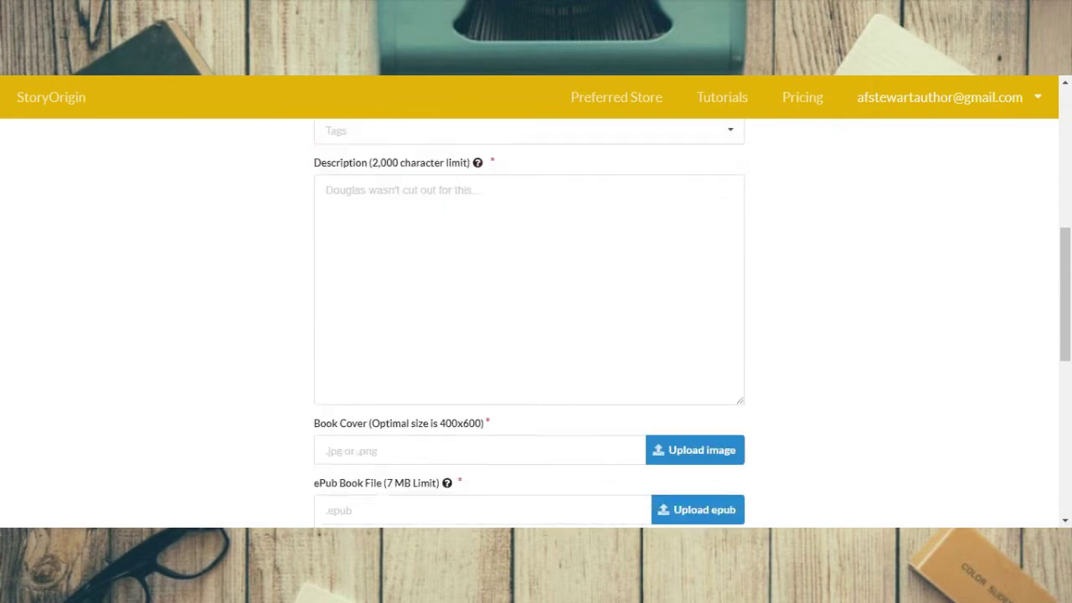
pyautogui.scroll(-2, 556, 306)
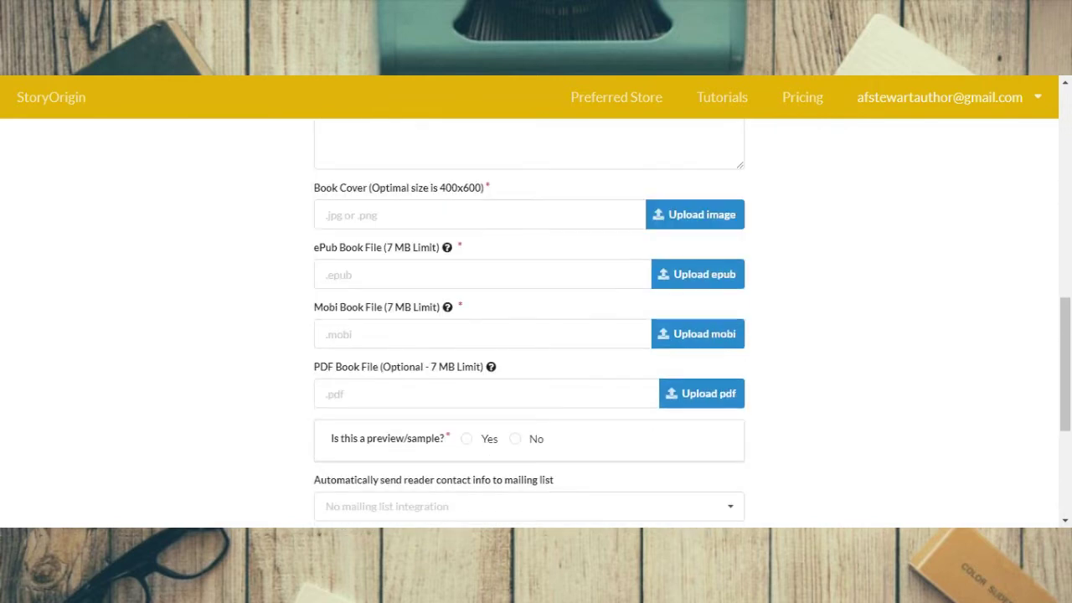
pyautogui.scroll(1, 434, 290)
pyautogui.scroll(-1, 1064, 364)
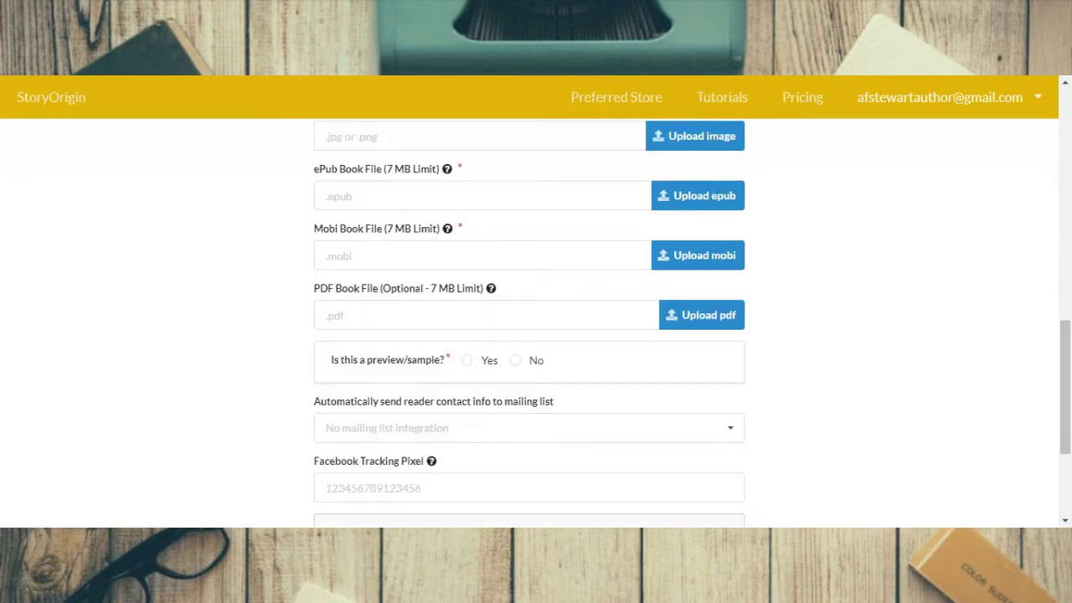
# Check the mailing list integration choices and remaining fields of the reader magnet form, and cancel it without creating a page.
pyautogui.scroll(-1, 1022, 448)
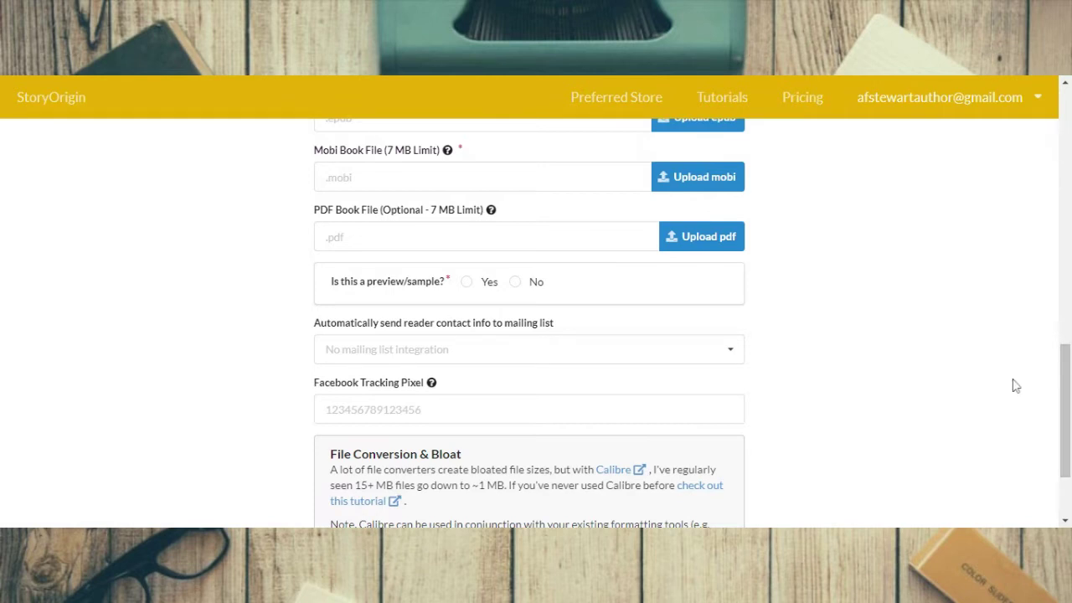
pyautogui.click(730, 352)
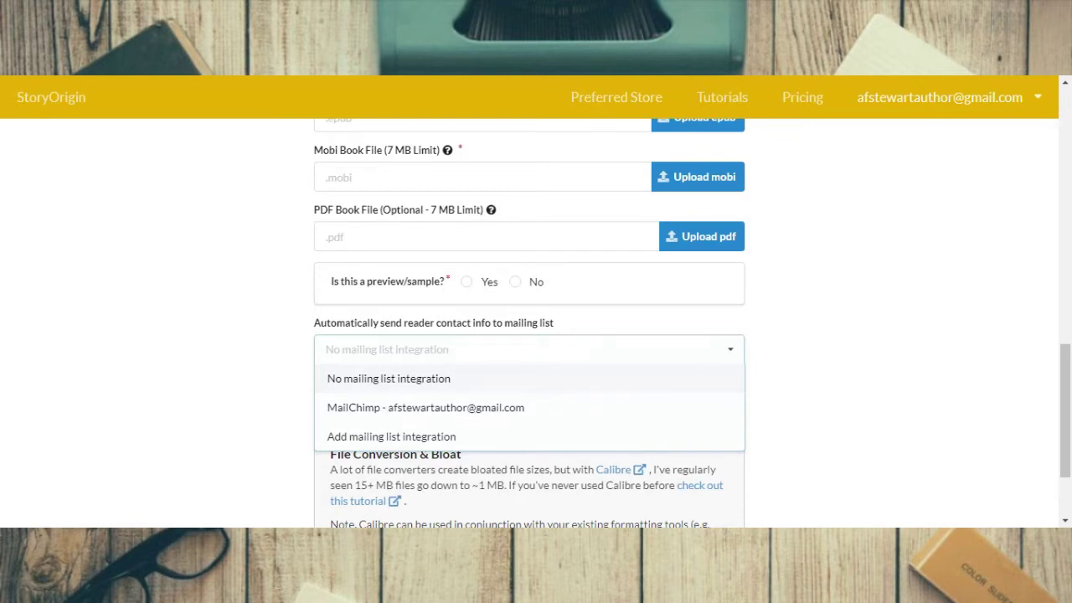
pyautogui.click(834, 370)
pyautogui.scroll(-2, 829, 373)
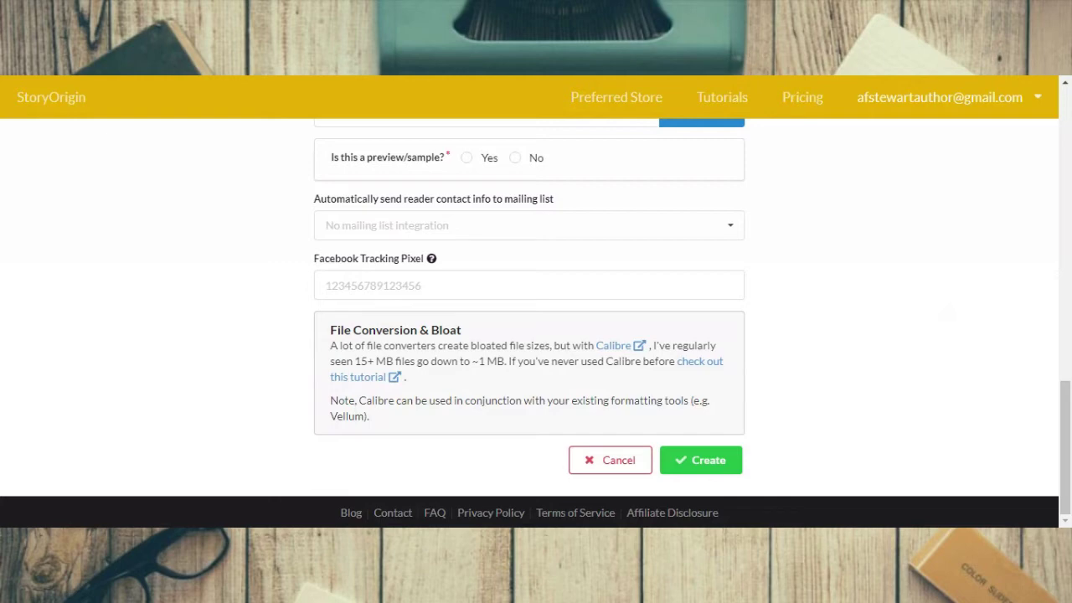
pyautogui.click(608, 467)
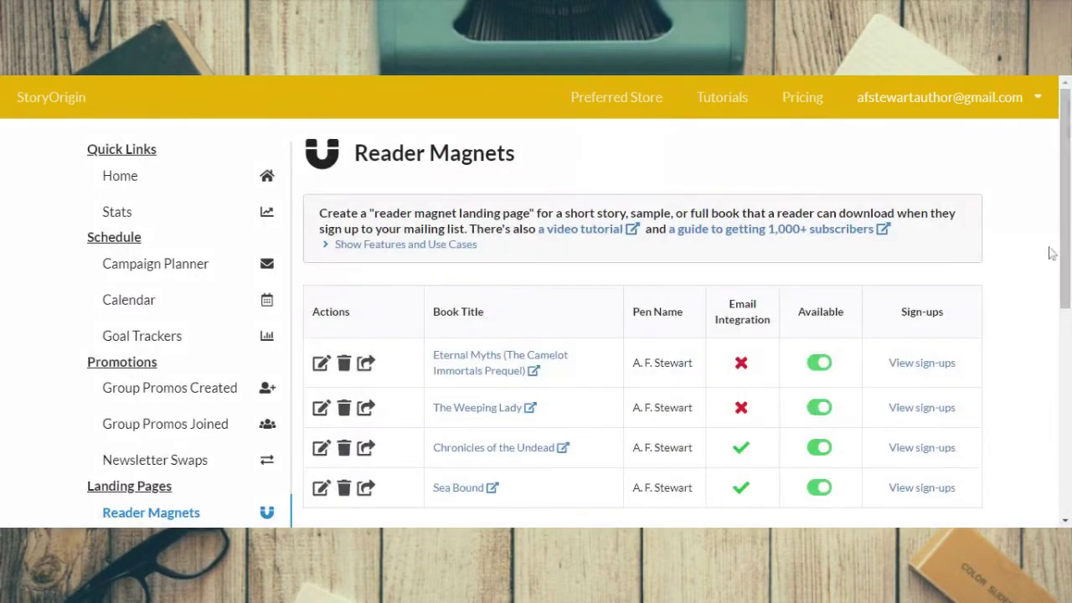
# Open the Universal Book Links list and look through its existing book entries.
pyautogui.scroll(-1, 1054, 284)
pyautogui.scroll(-2, 1054, 283)
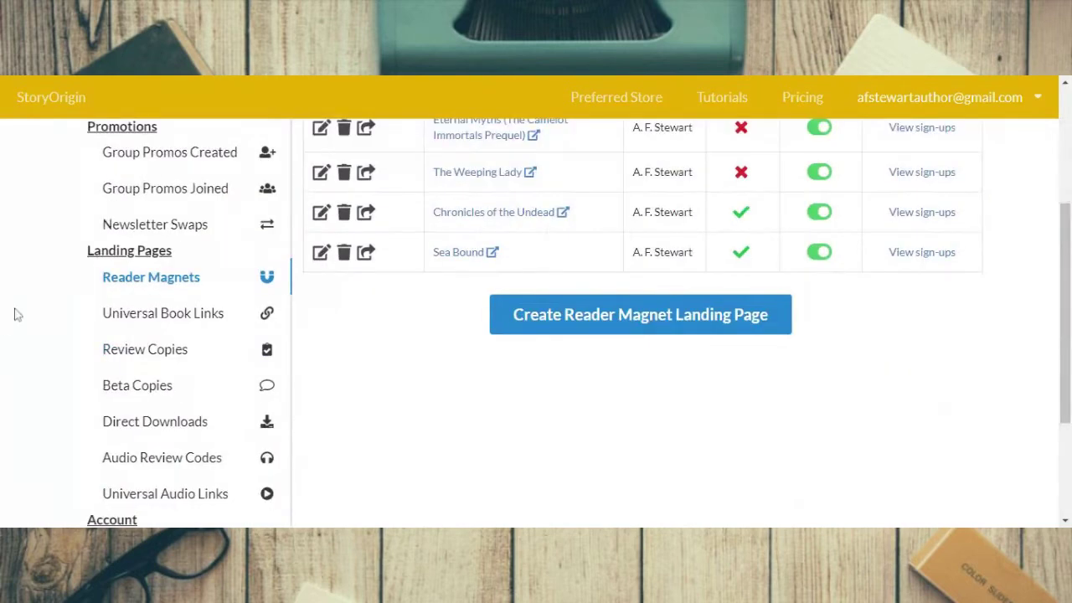
pyautogui.click(151, 325)
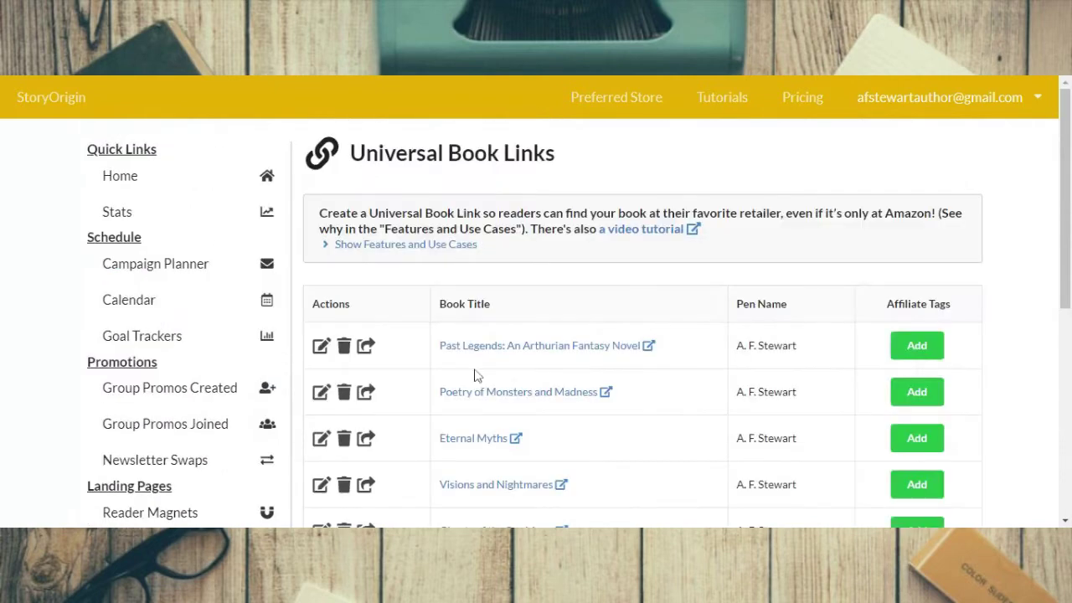
pyautogui.scroll(-3, 1056, 335)
pyautogui.scroll(-1, 1056, 335)
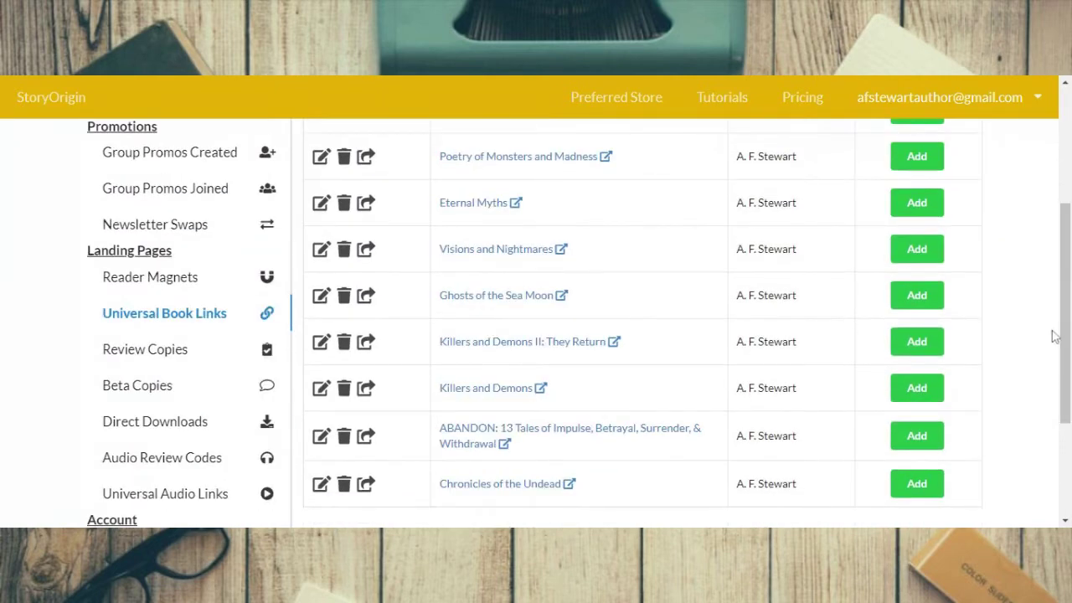
pyautogui.scroll(-1, 1056, 336)
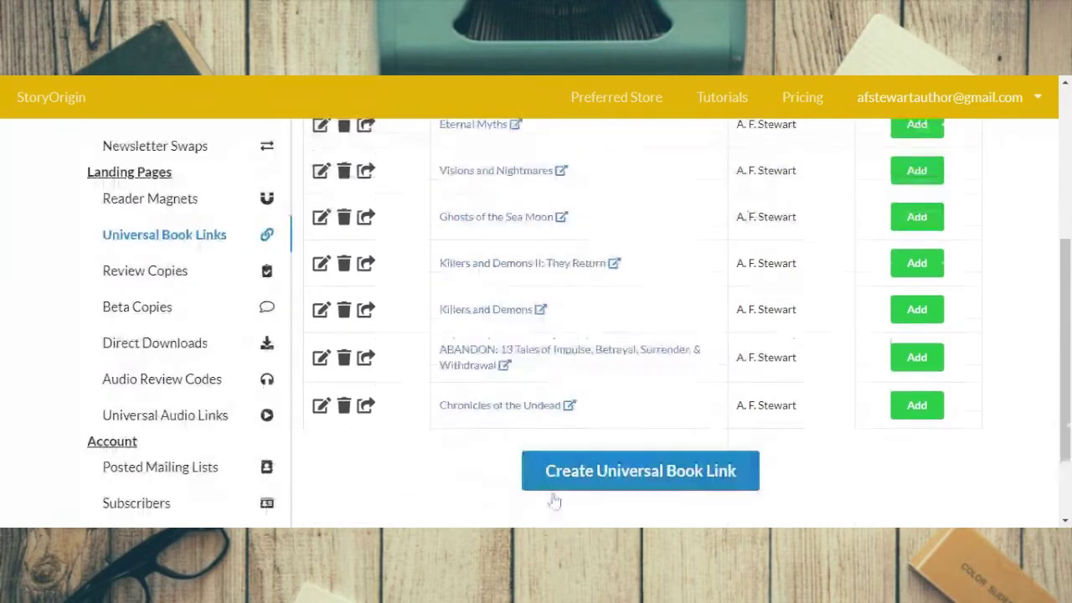
# Start a universal book link titled "Roses and Ashes: Poems About Feminism and Sexism, Love and Hate" and select the author's pen name profile.
pyautogui.click(633, 475)
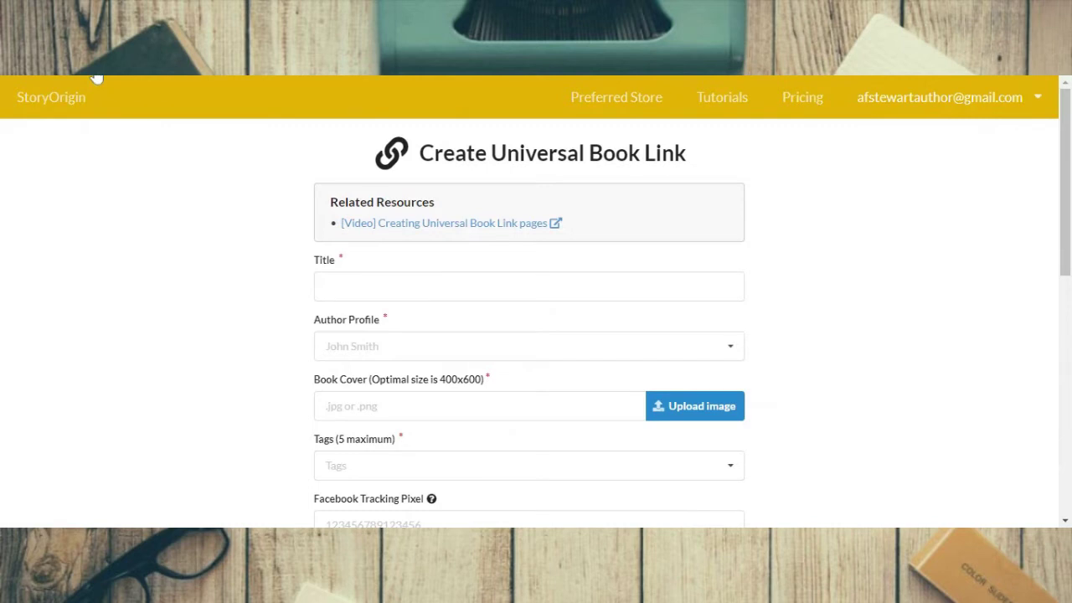
pyautogui.click(403, 285)
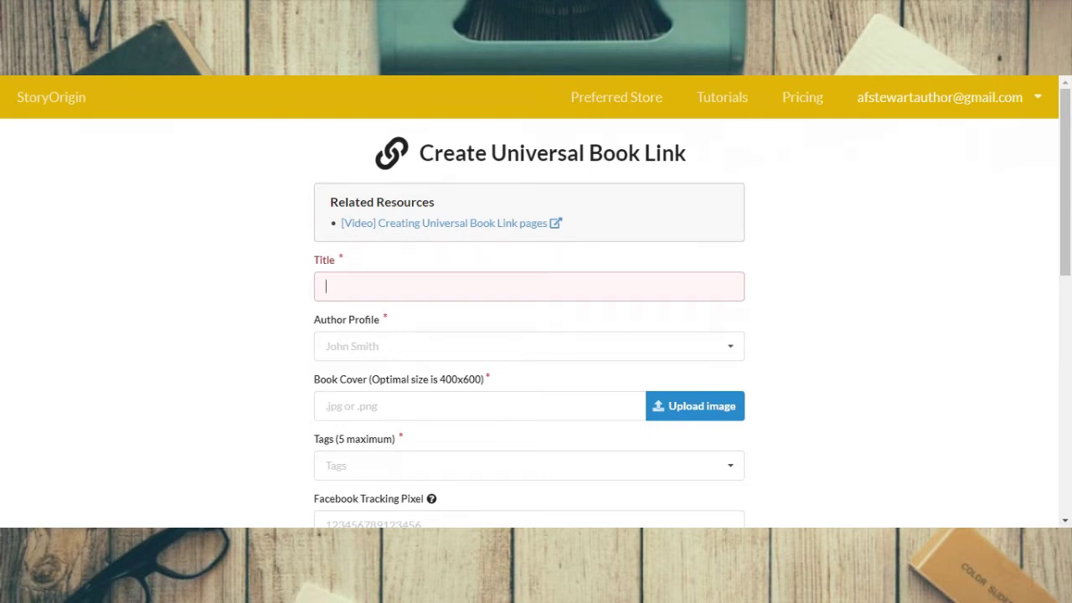
pyautogui.write('Roses and Ashes: Poems About Feminism and Sexism, Love and Hate')
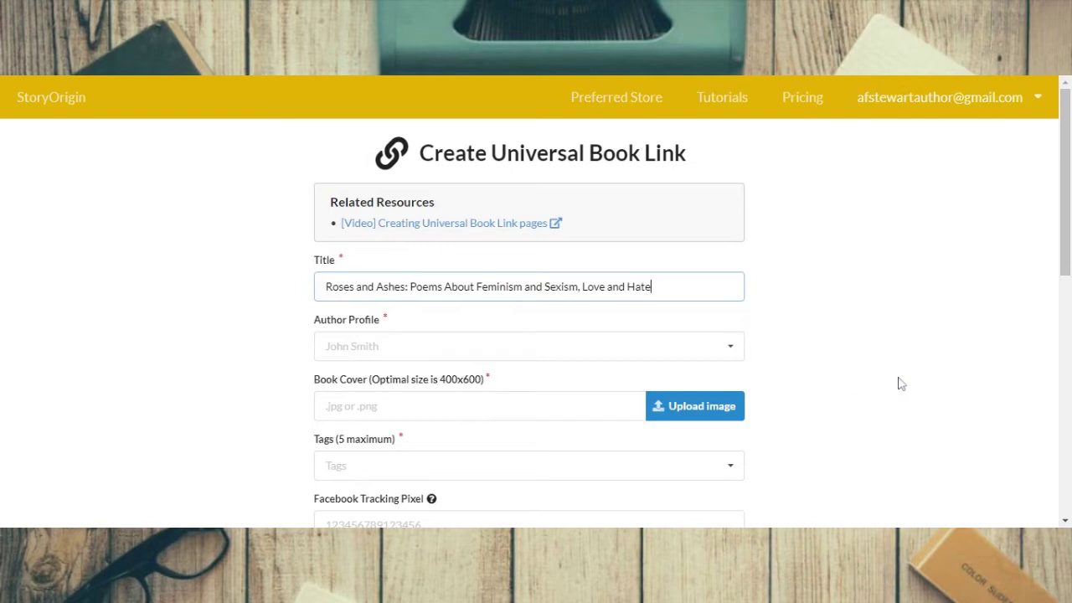
pyautogui.click(730, 347)
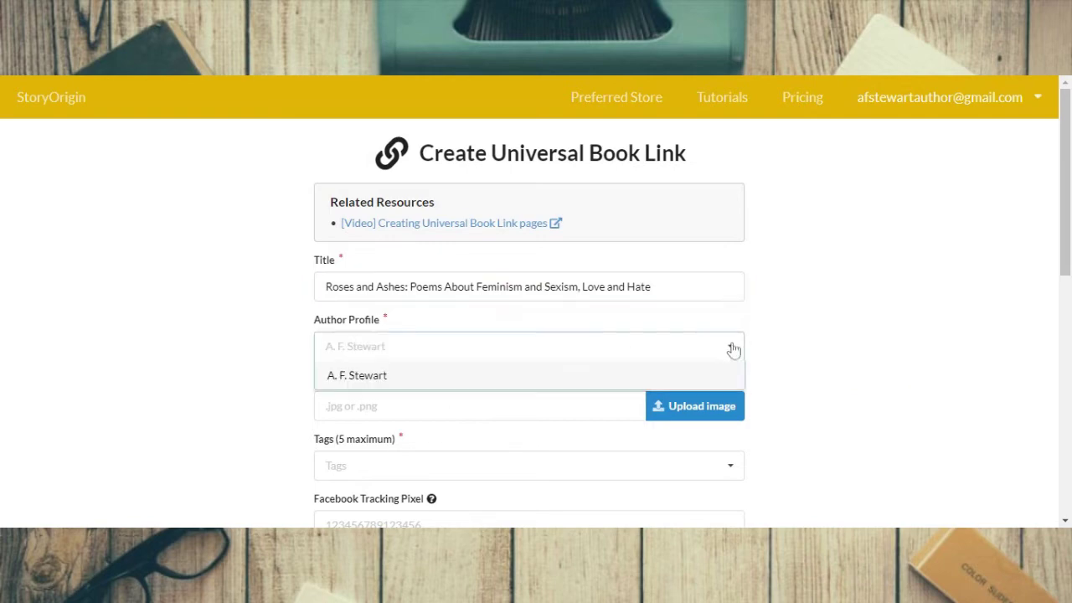
pyautogui.click(460, 377)
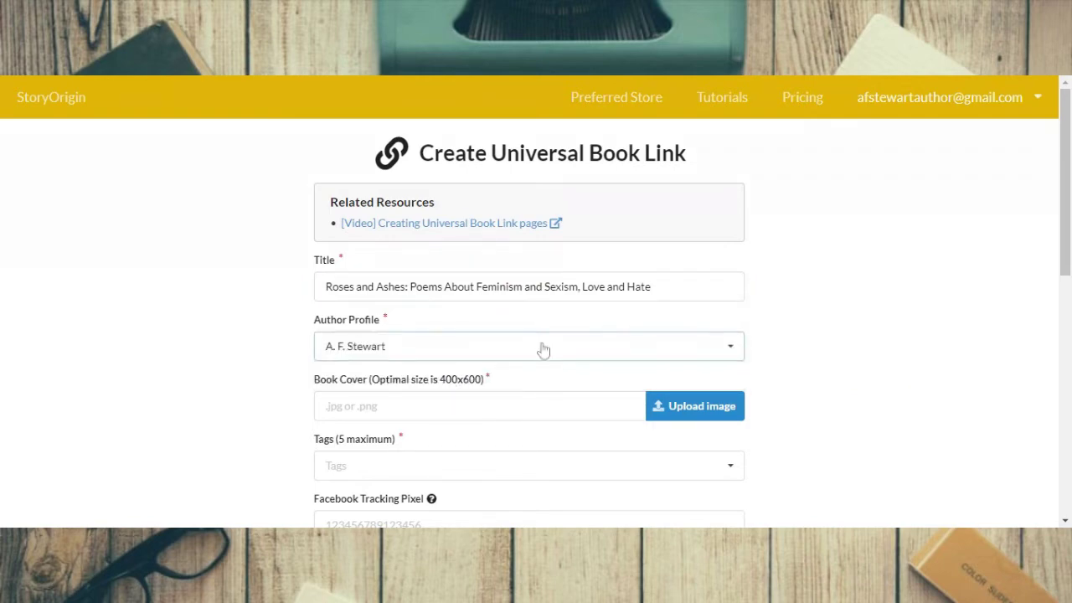
# Upload "Rose and Ashes SO.jpg" as the book cover, review it in the crop preview and save it without zooming.
pyautogui.scroll(-1, 1017, 245)
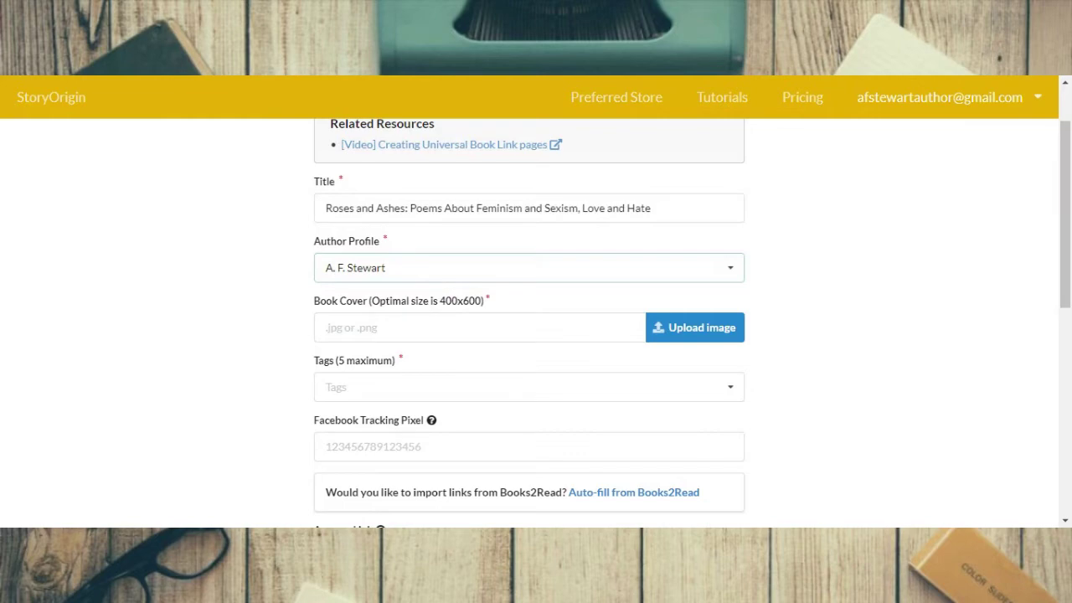
pyautogui.click(589, 512)
pyautogui.click(681, 332)
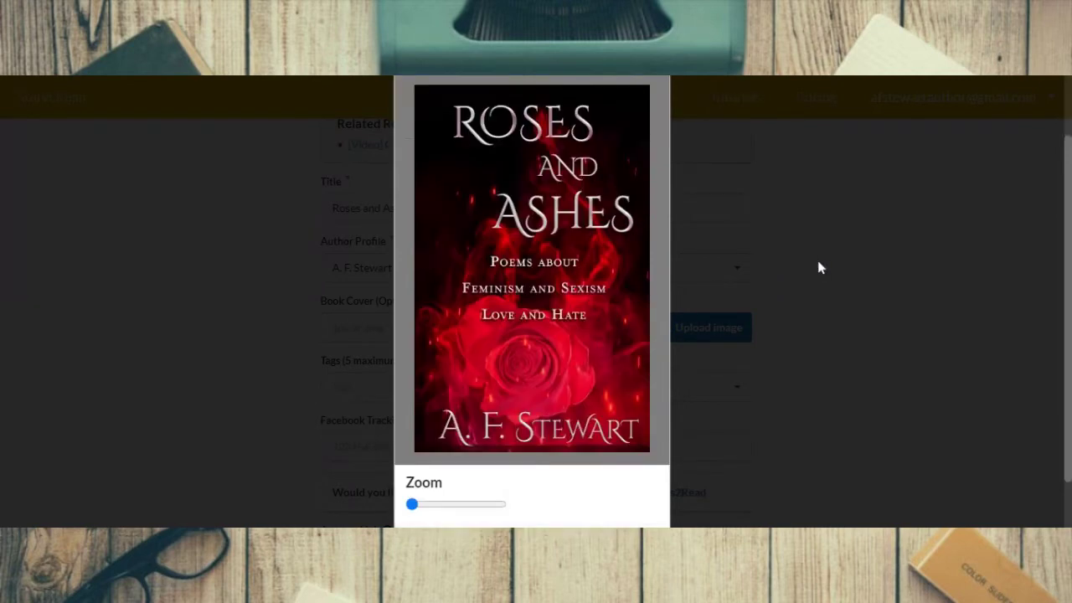
pyautogui.scroll(-1, 820, 267)
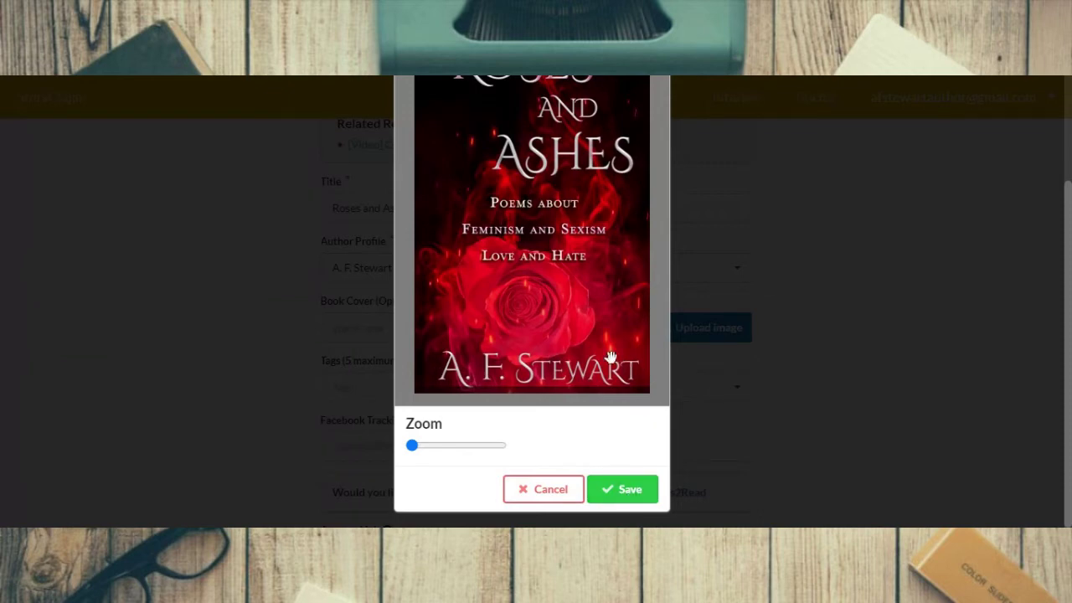
pyautogui.scroll(3, 749, 400)
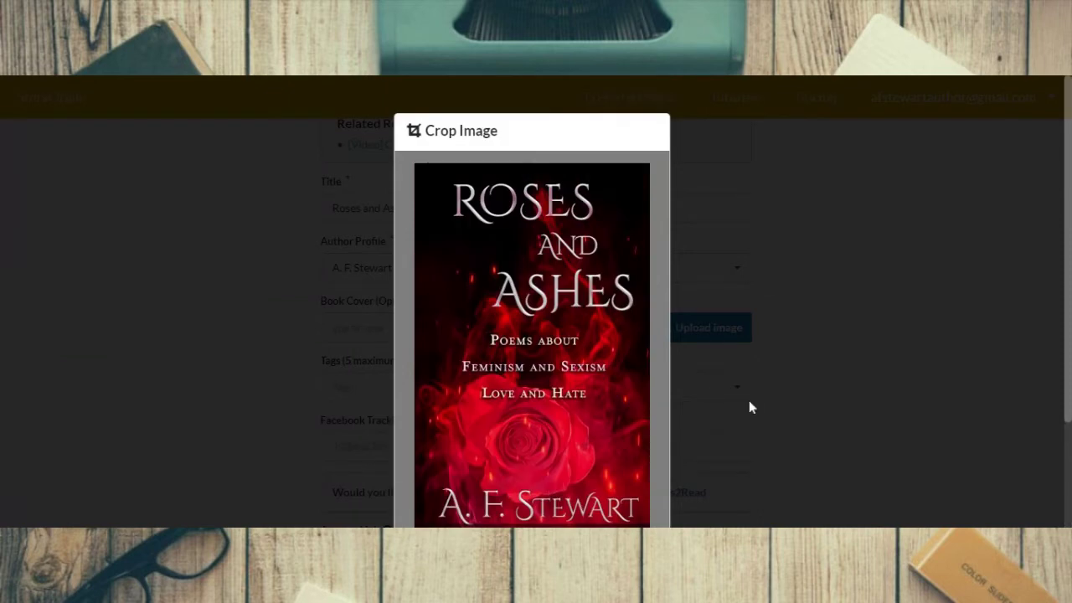
pyautogui.scroll(-2, 697, 373)
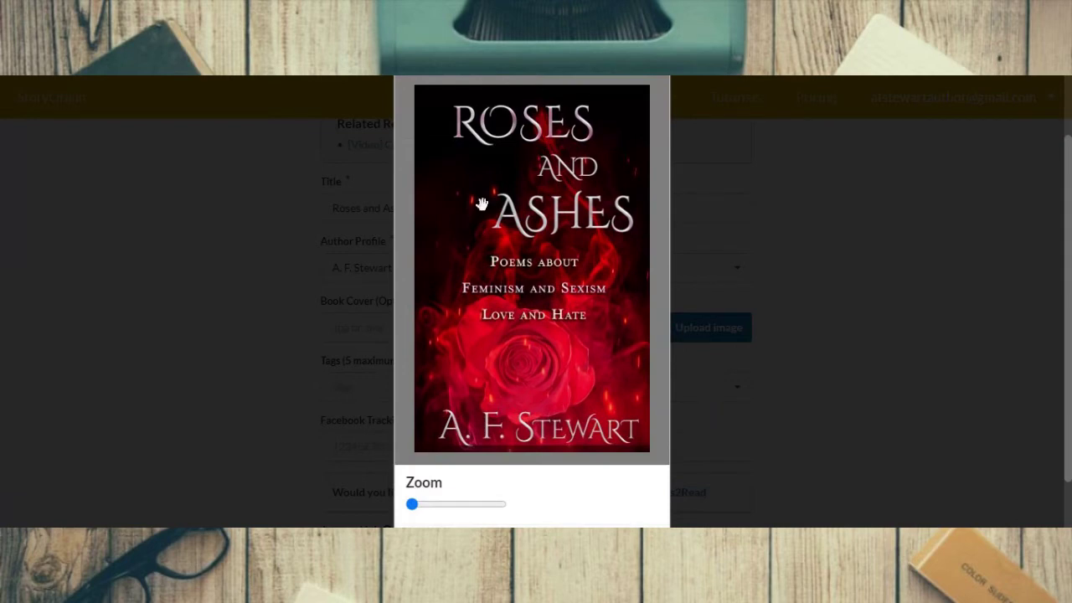
pyautogui.scroll(-1, 795, 461)
pyautogui.click(631, 490)
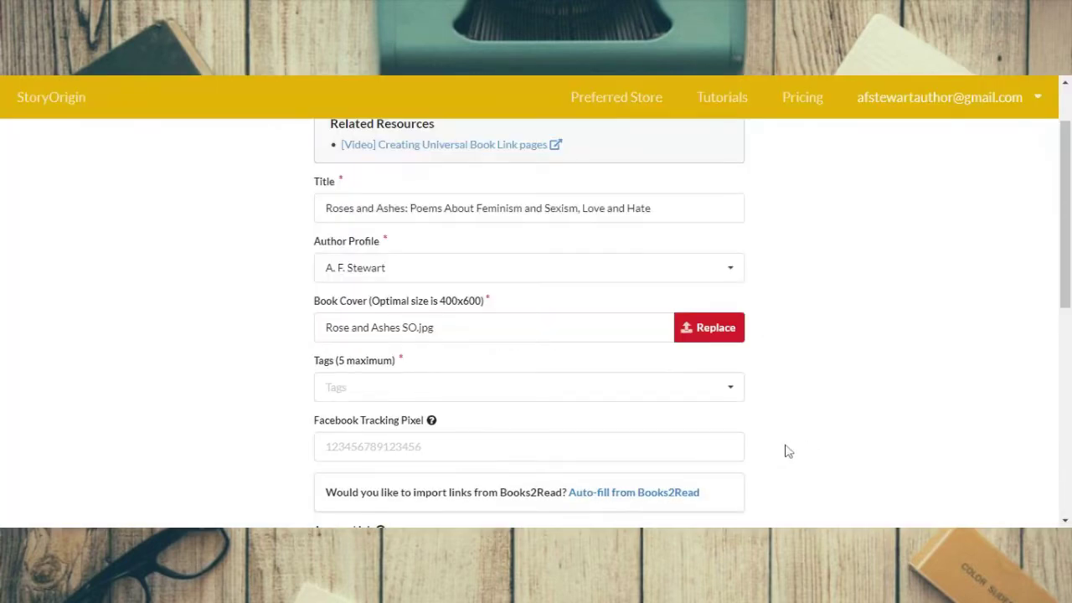
# Add the Poetry tag to the Roses and Ashes book link.
pyautogui.click(519, 387)
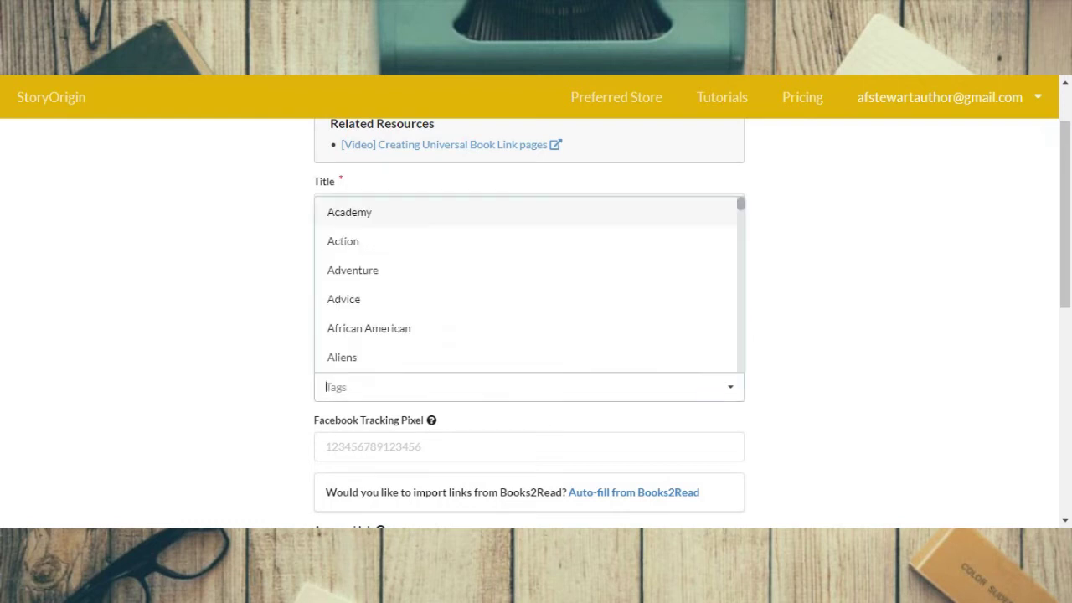
pyautogui.scroll(-8, 516, 295)
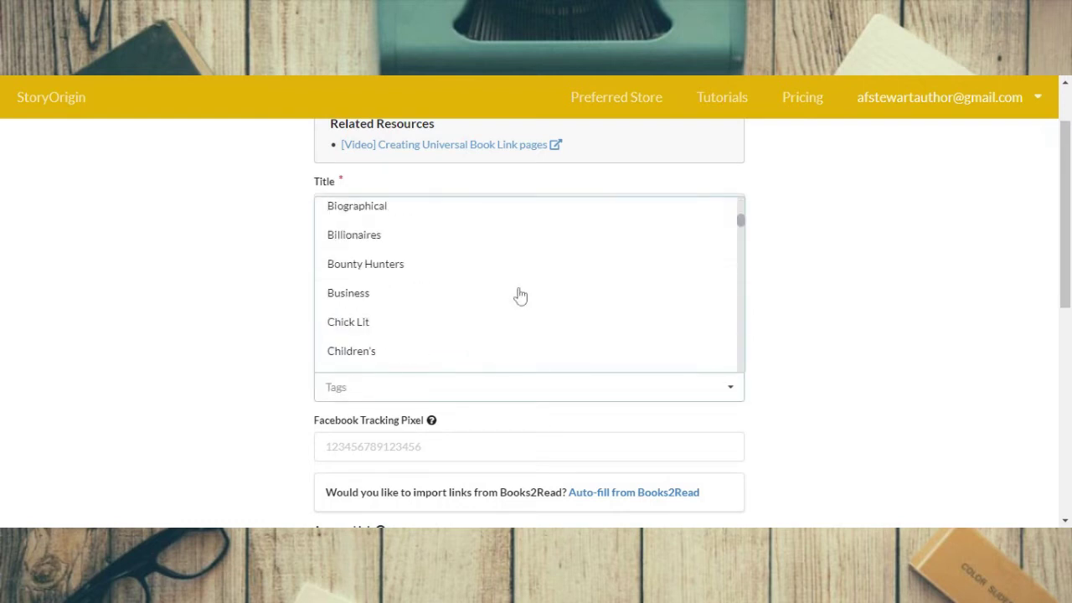
pyautogui.scroll(-15, 521, 294)
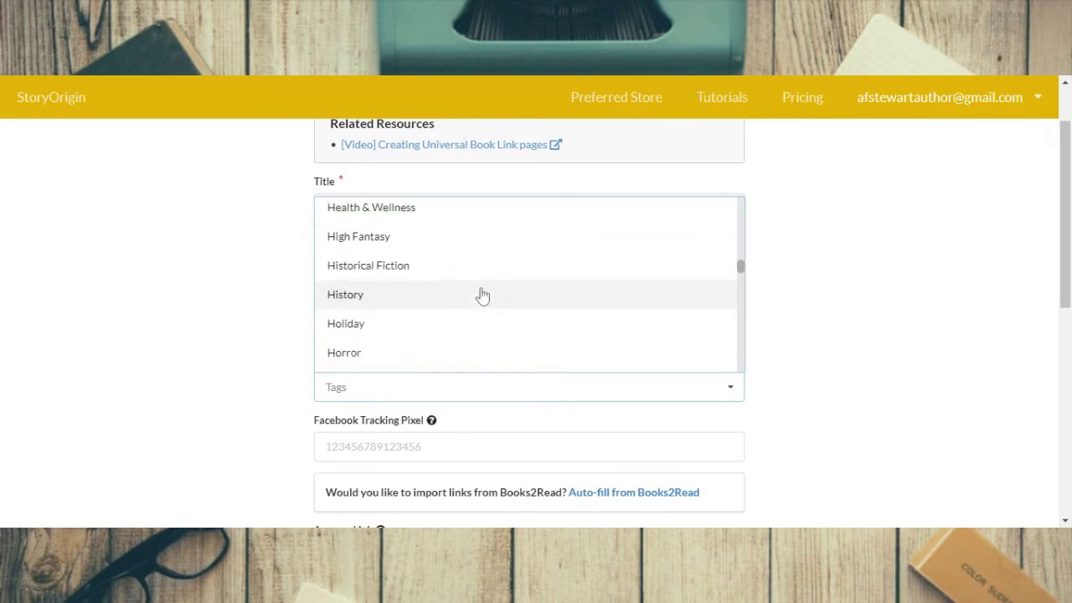
pyautogui.scroll(-6, 536, 295)
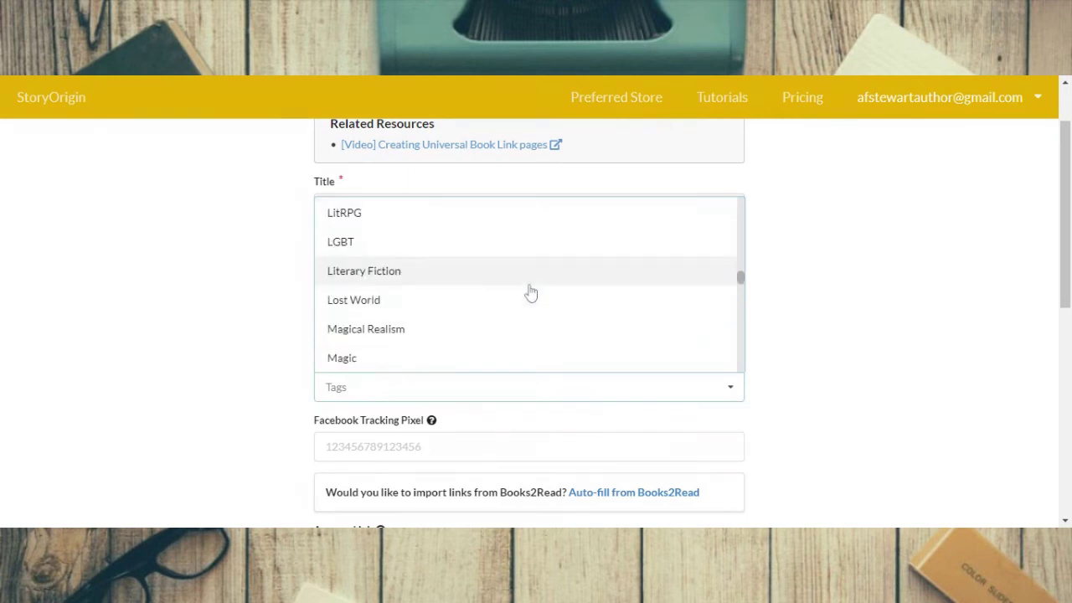
pyautogui.scroll(-5, 526, 285)
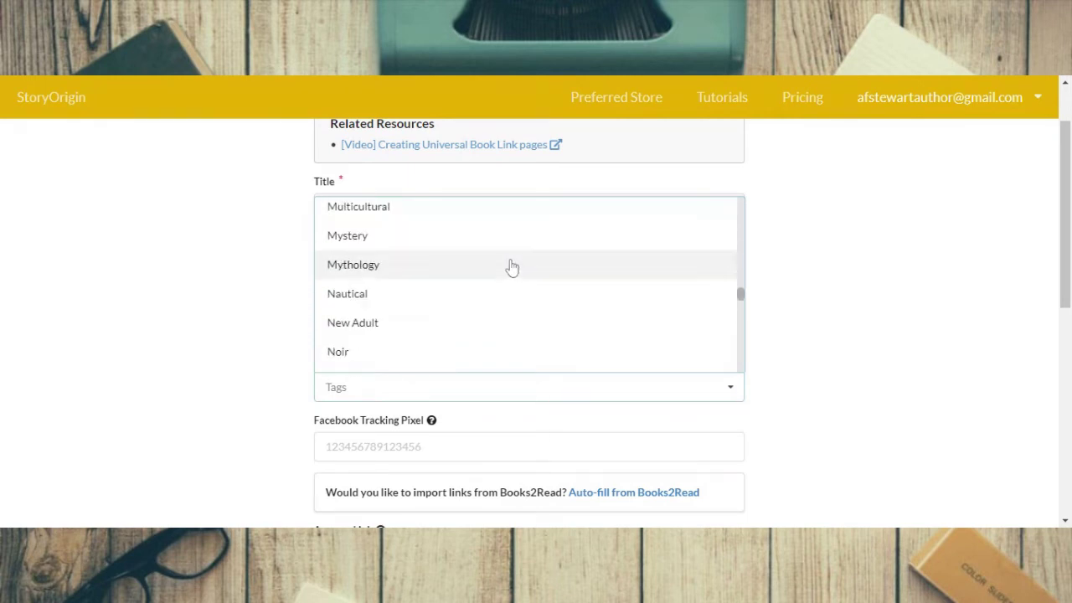
pyautogui.scroll(-5, 528, 276)
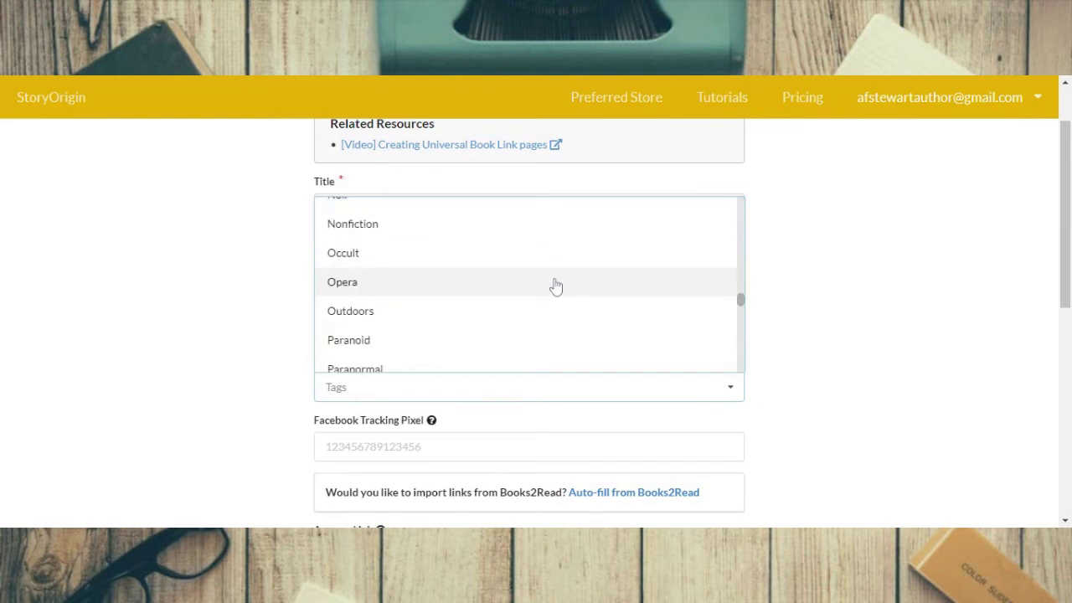
pyautogui.scroll(-2, 536, 289)
pyautogui.scroll(-2, 536, 292)
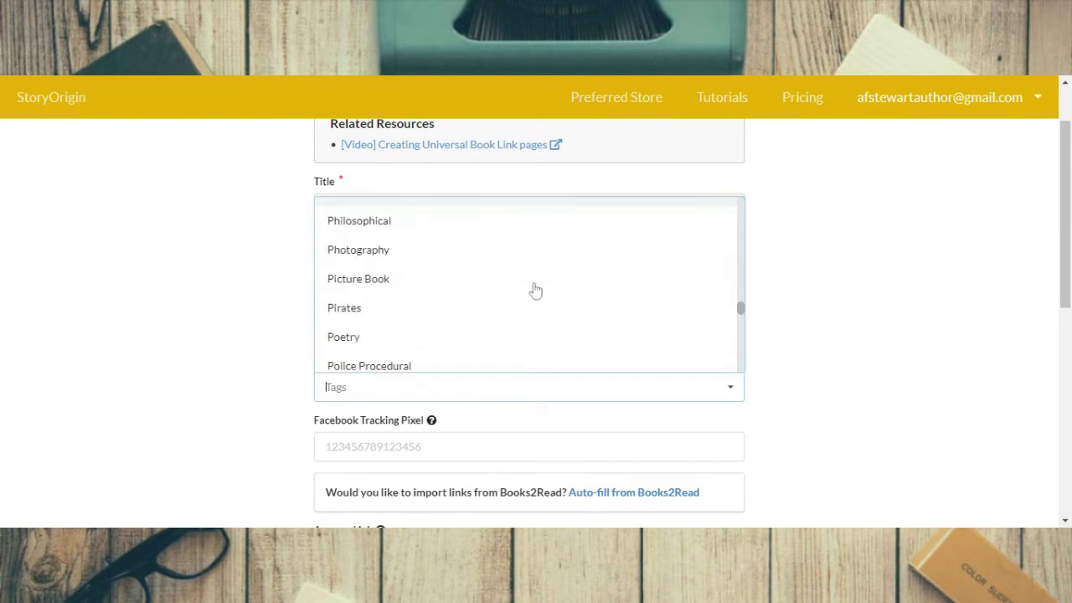
pyautogui.click(382, 341)
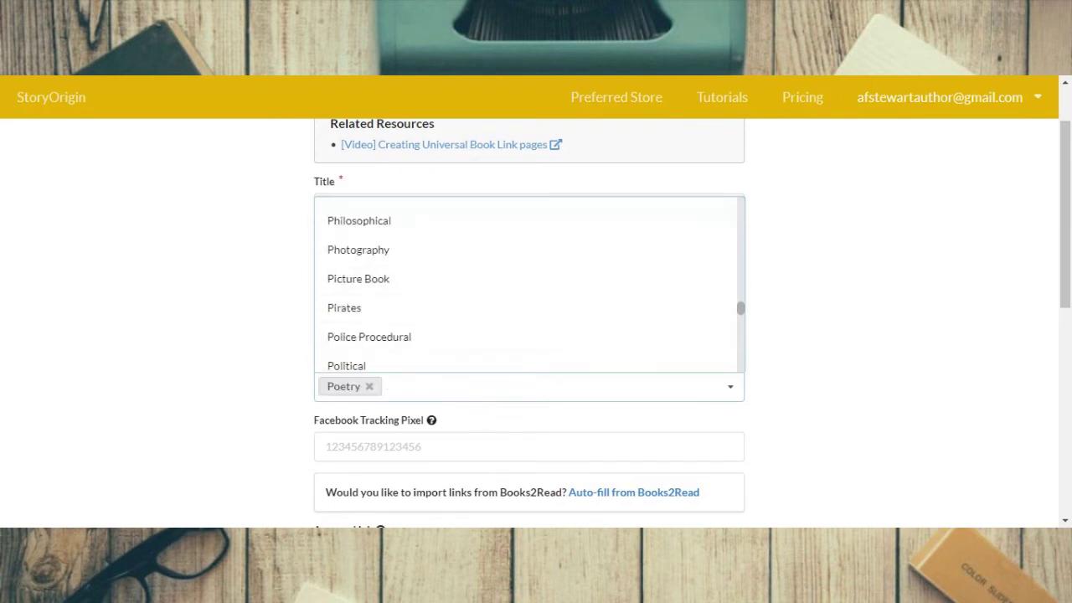
pyautogui.click(931, 376)
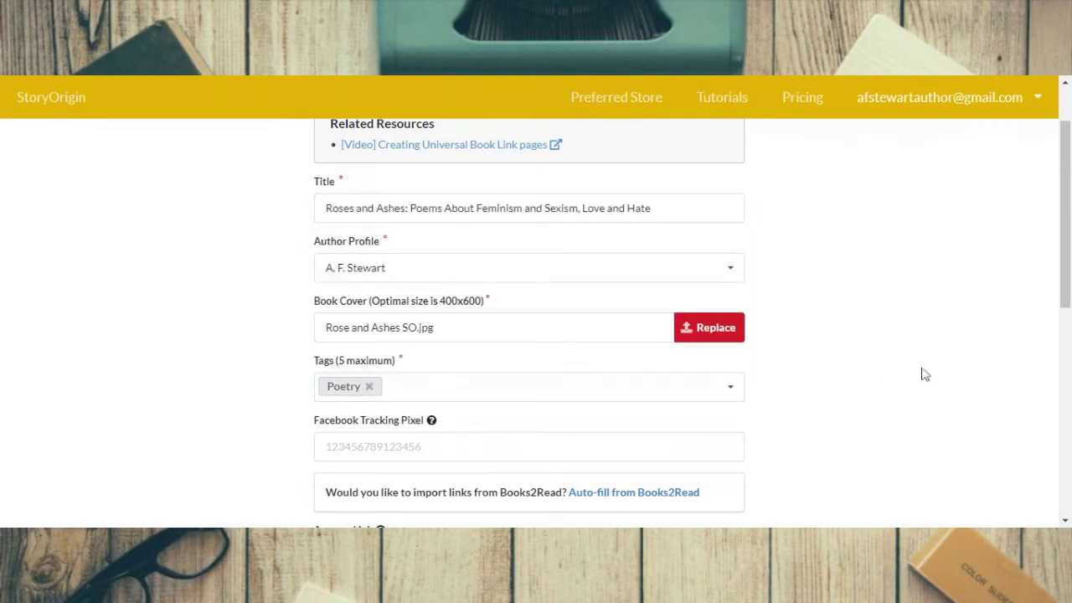
pyautogui.scroll(-1, 970, 392)
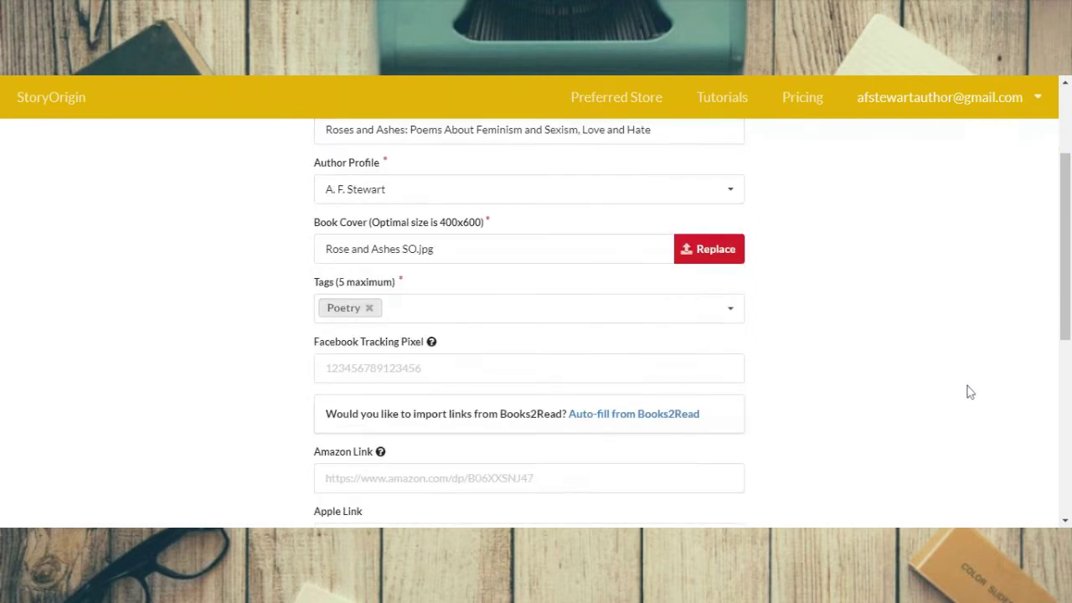
pyautogui.scroll(-2, 1013, 383)
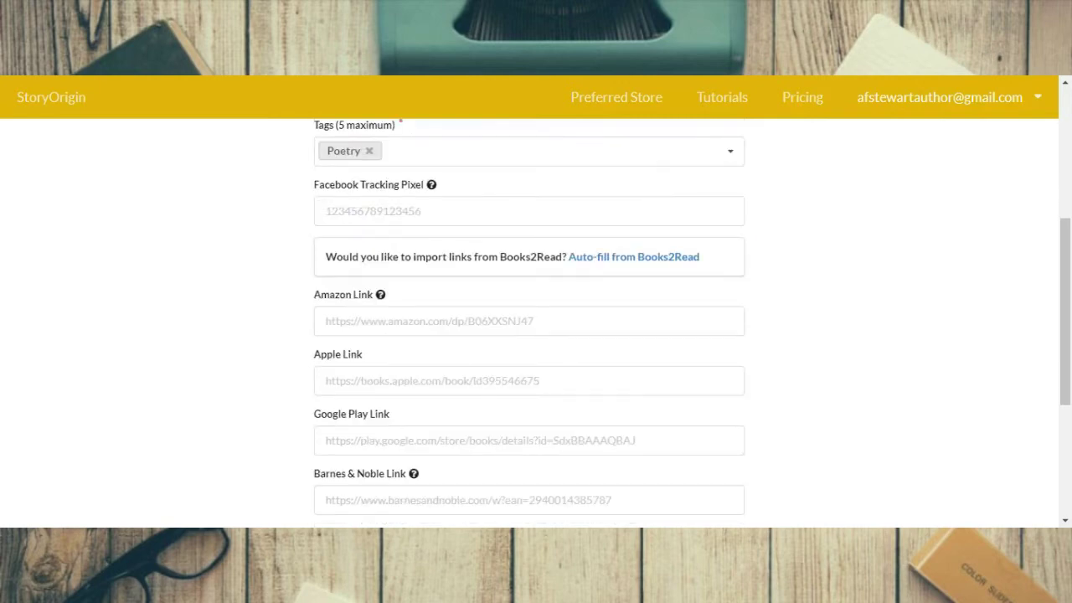
pyautogui.scroll(-1, 939, 373)
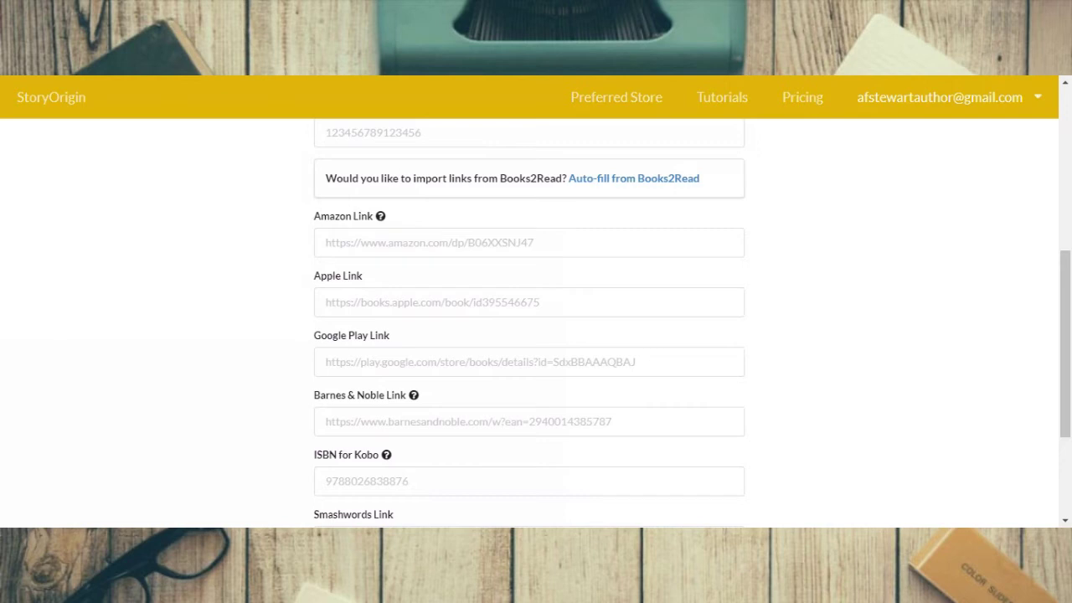
pyautogui.click(605, 185)
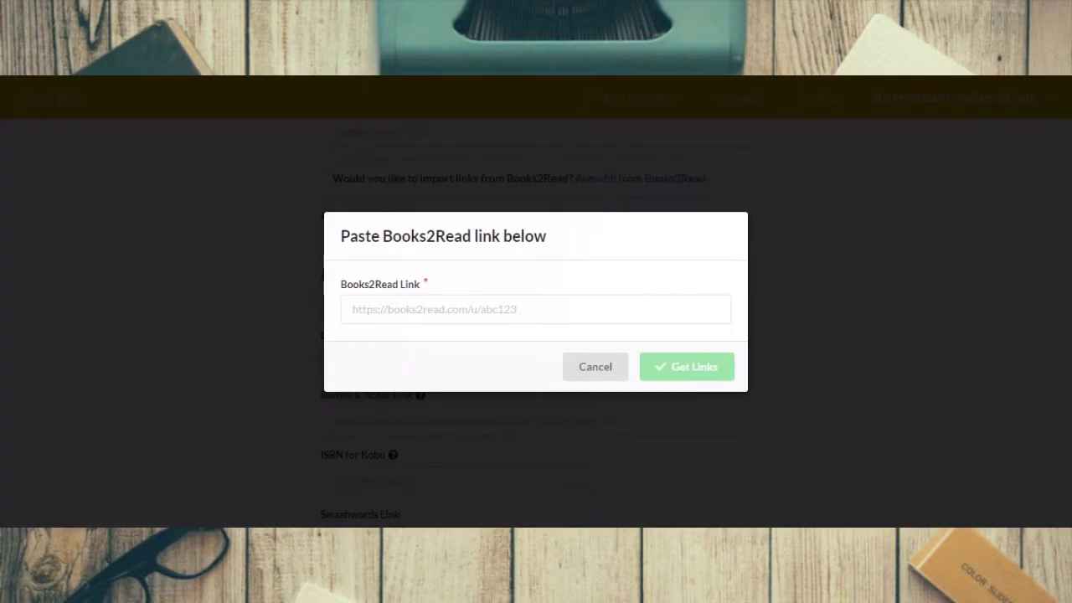
pyautogui.click(352, 309)
pyautogui.write('https://books2read.com/u/49vPG8')
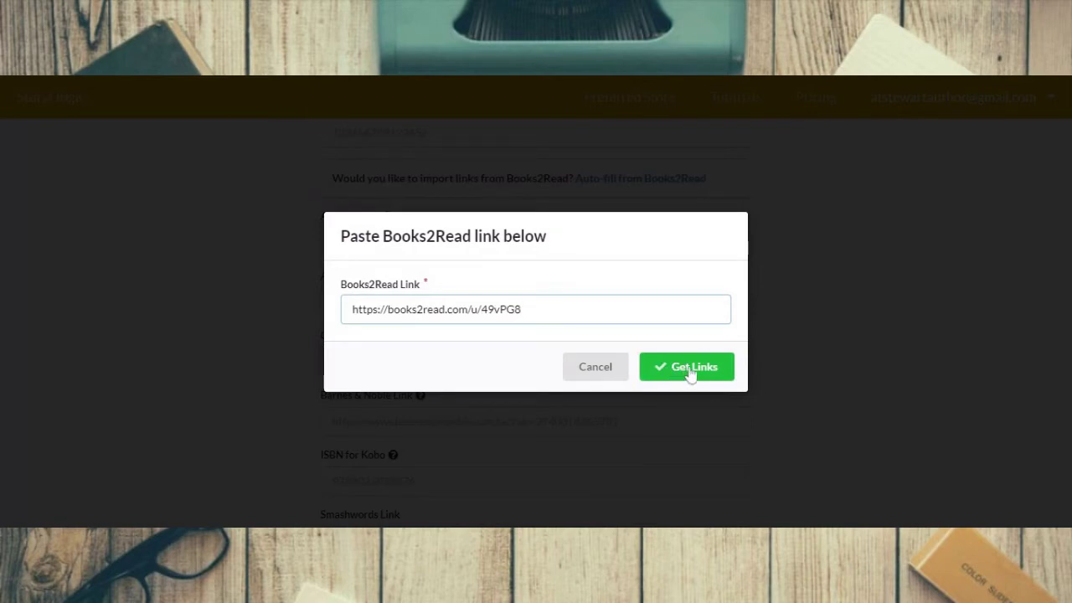
pyautogui.click(688, 370)
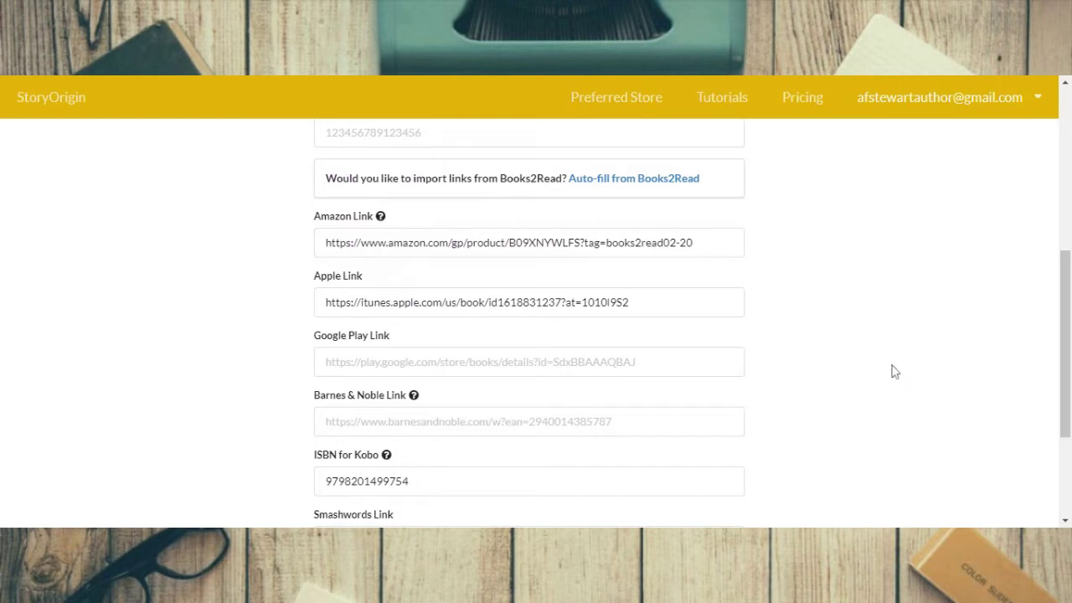
pyautogui.click(700, 243)
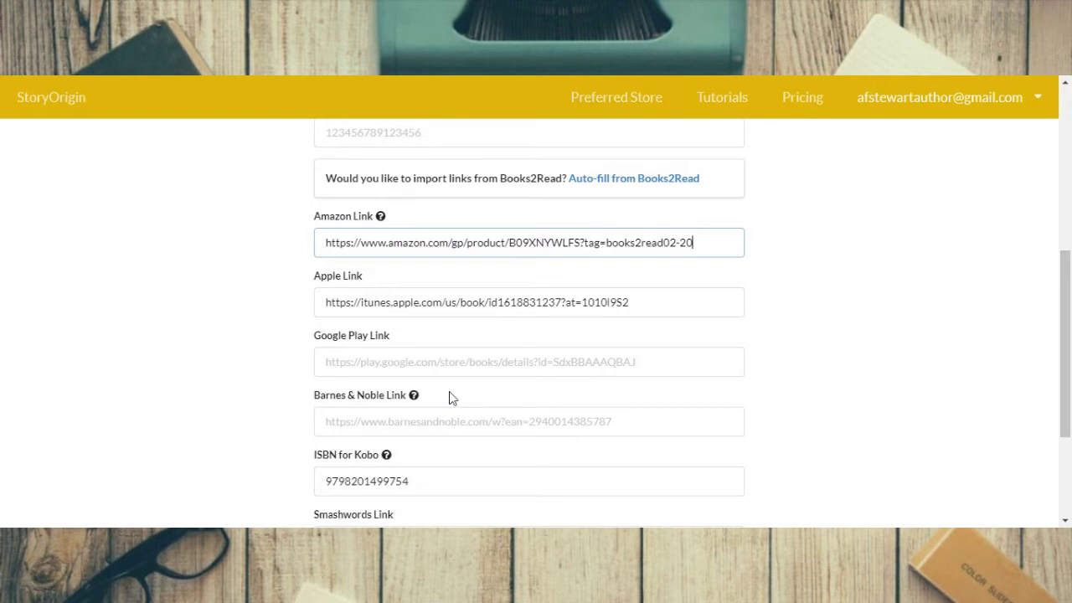
pyautogui.scroll(-1, 449, 391)
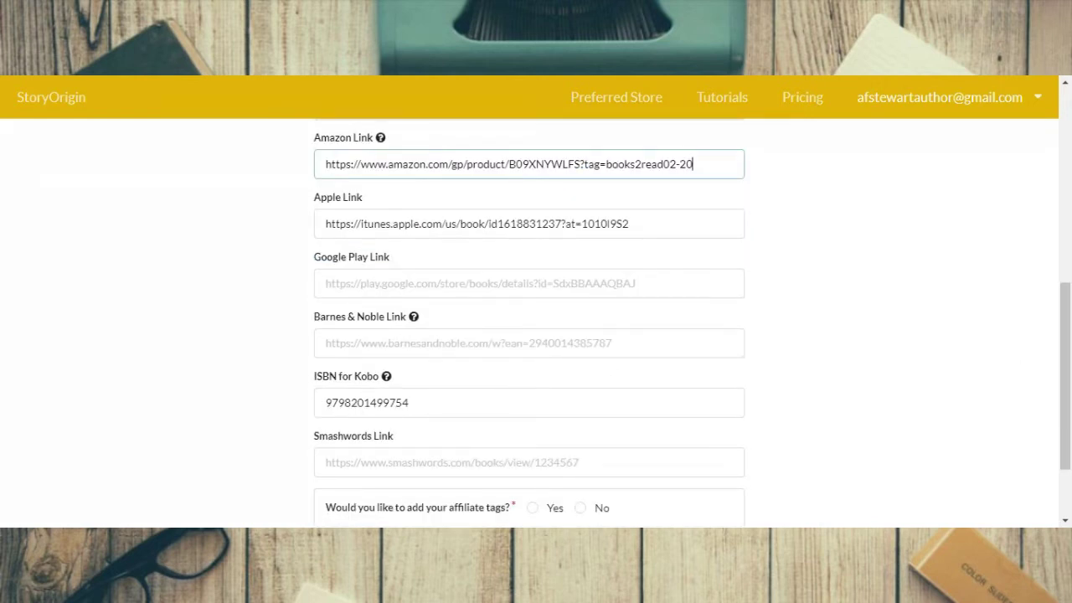
pyautogui.click(453, 403)
pyautogui.scroll(-2, 883, 365)
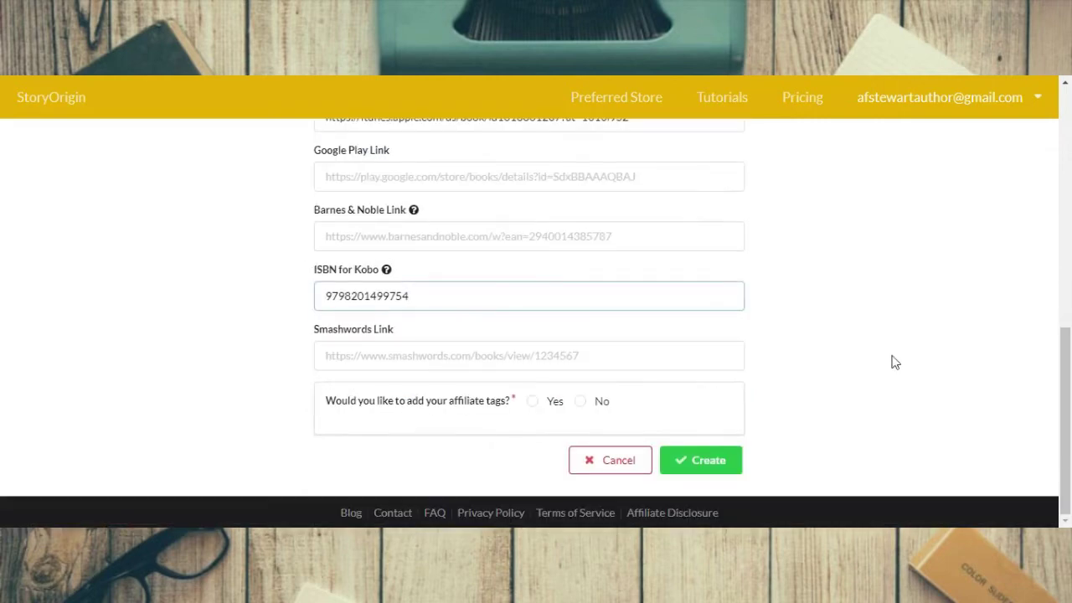
pyautogui.scroll(3, 893, 362)
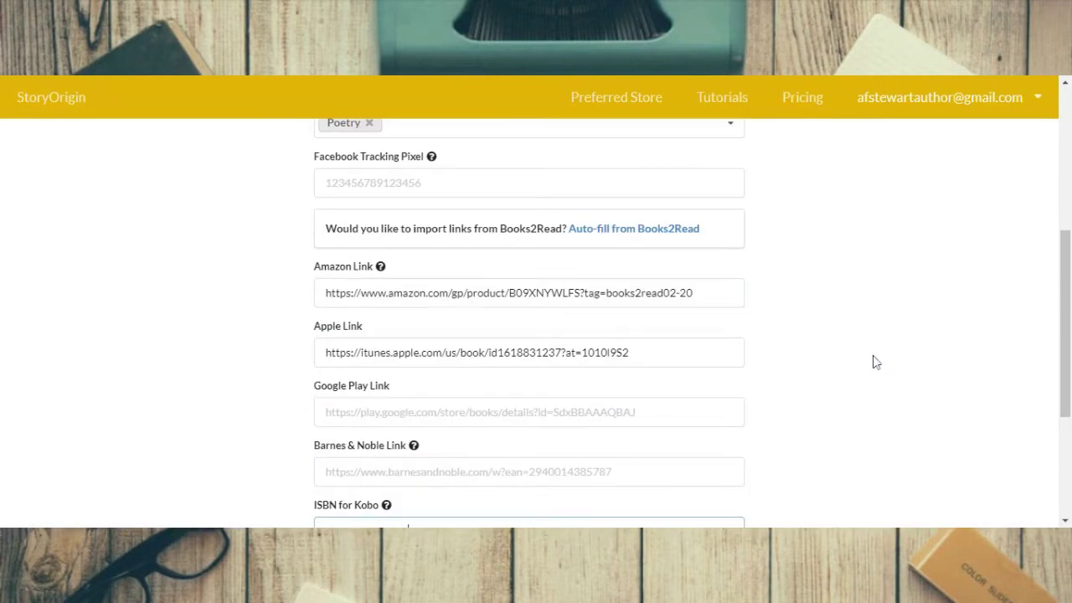
pyautogui.scroll(-1, 877, 362)
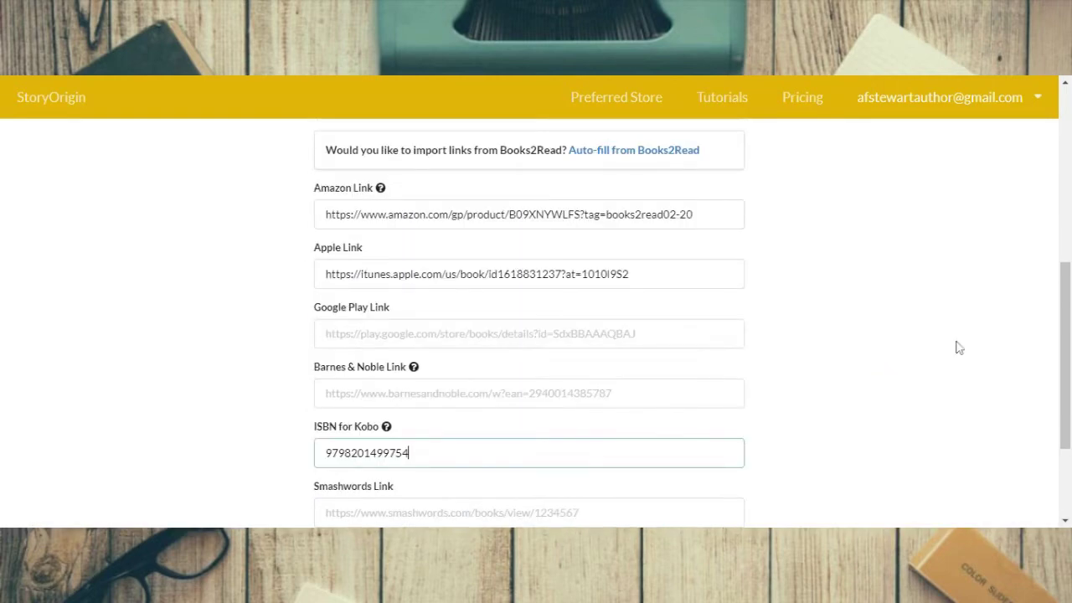
pyautogui.click(599, 79)
pyautogui.click(326, 393)
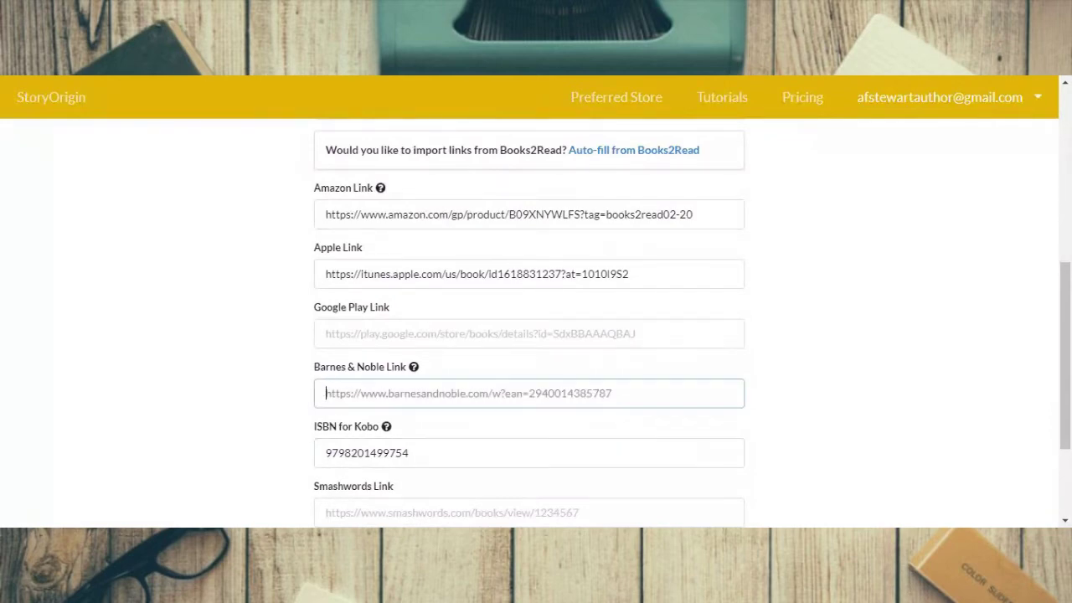
pyautogui.hotkey('ctrl', 'v')
# Decline adding affiliate tags, create the Roses and Ashes universal book link and close the sharing dialog.
pyautogui.scroll(-2, 897, 377)
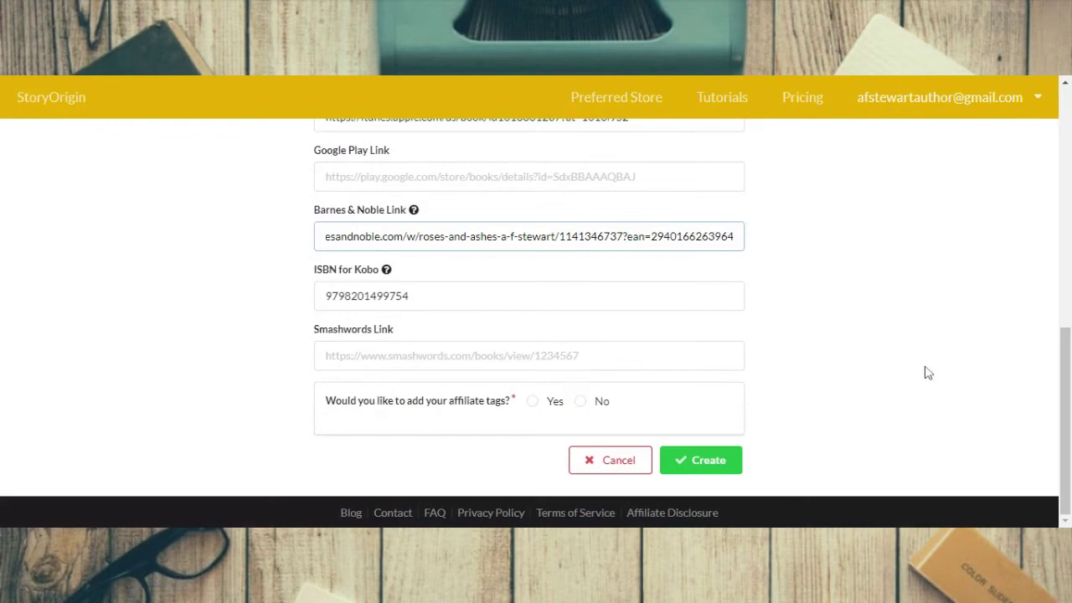
pyautogui.click(722, 471)
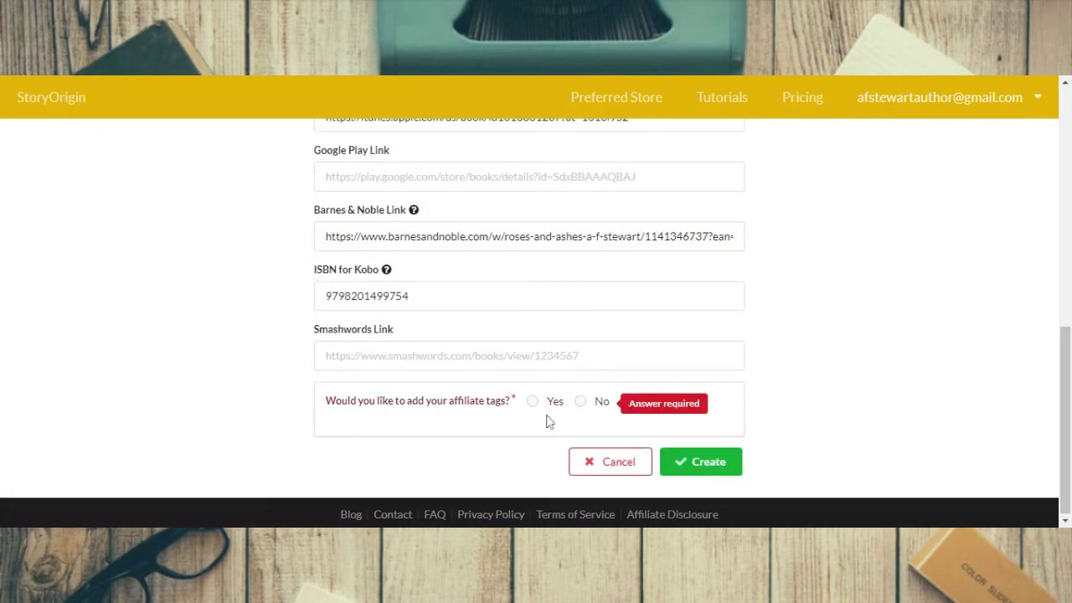
pyautogui.click(602, 409)
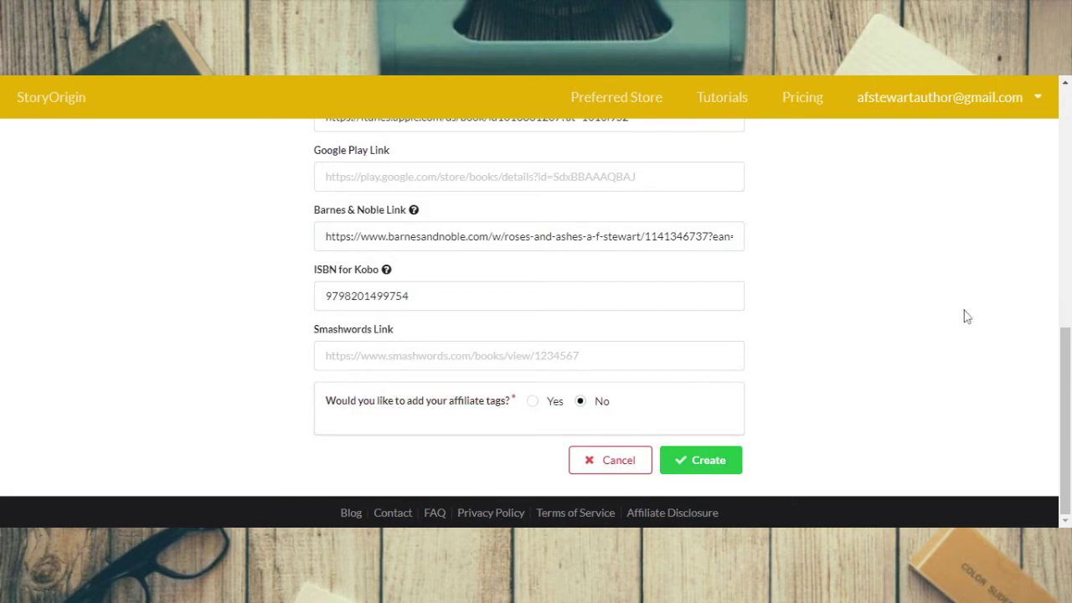
pyautogui.click(711, 467)
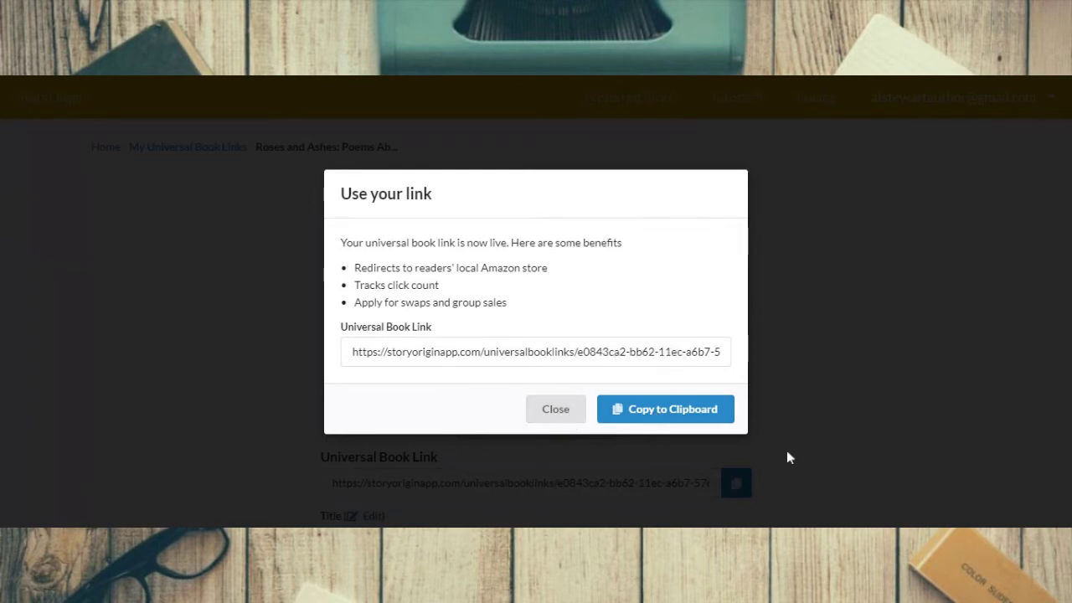
pyautogui.click(563, 412)
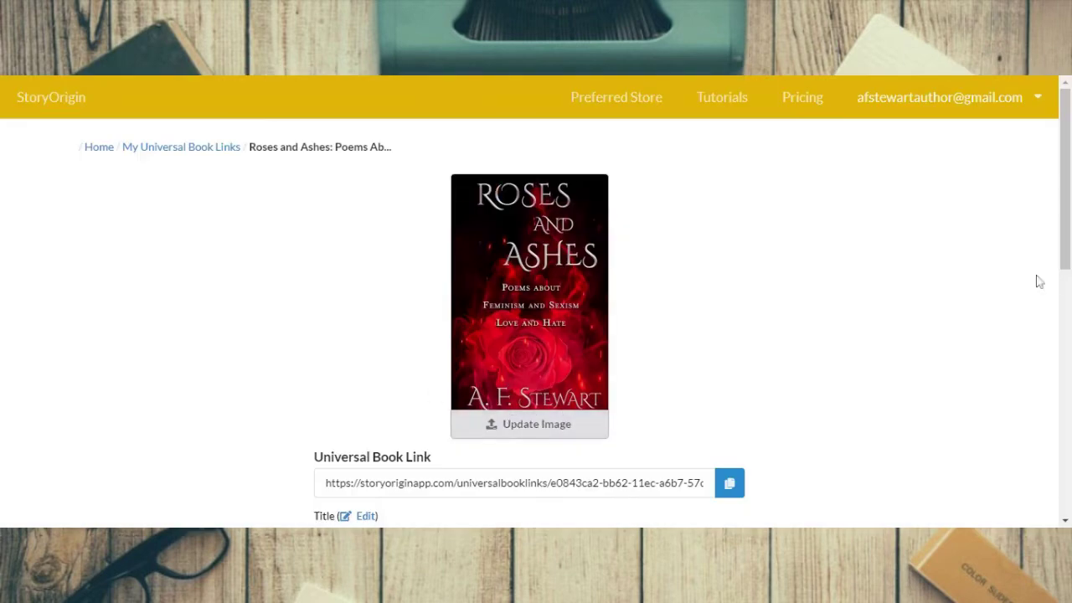
# Return to the author dashboard and open the Universal Book Links list showing the Roses and Ashes entry.
pyautogui.click(1036, 99)
pyautogui.click(947, 171)
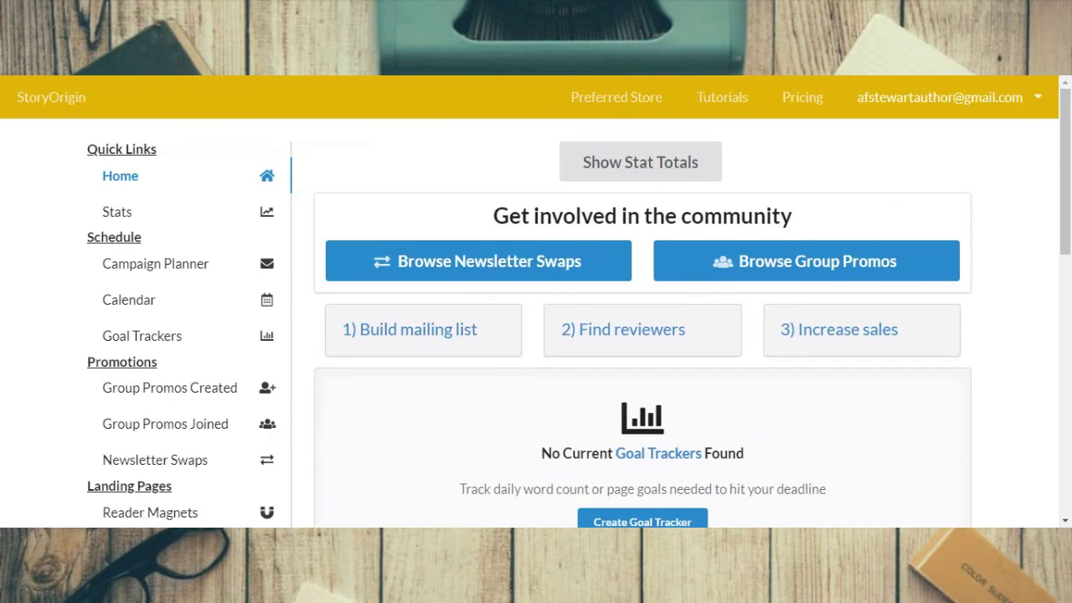
pyautogui.scroll(-2, 276, 318)
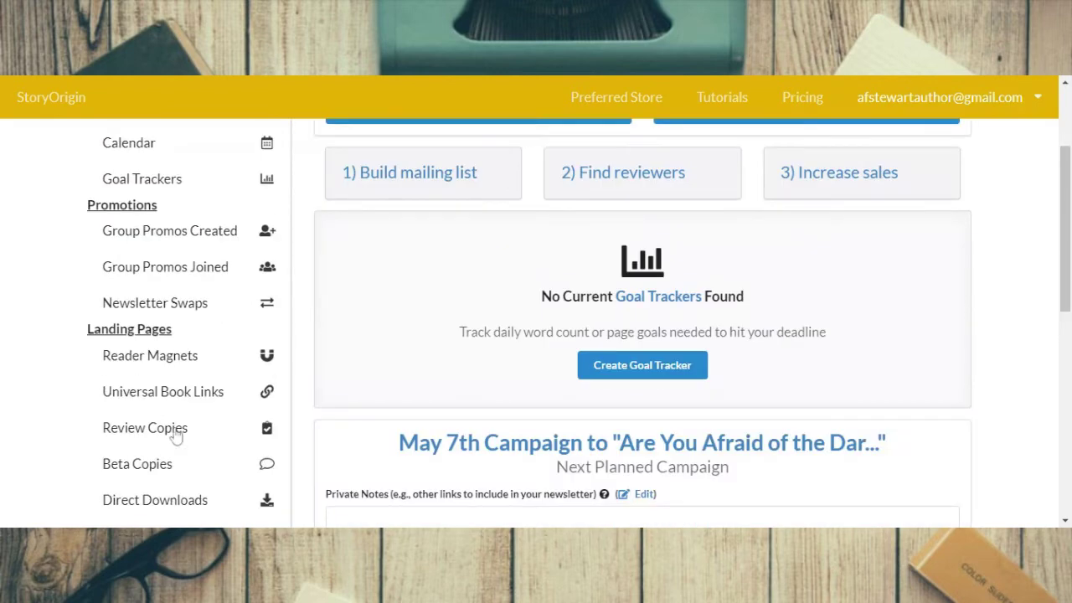
pyautogui.click(172, 392)
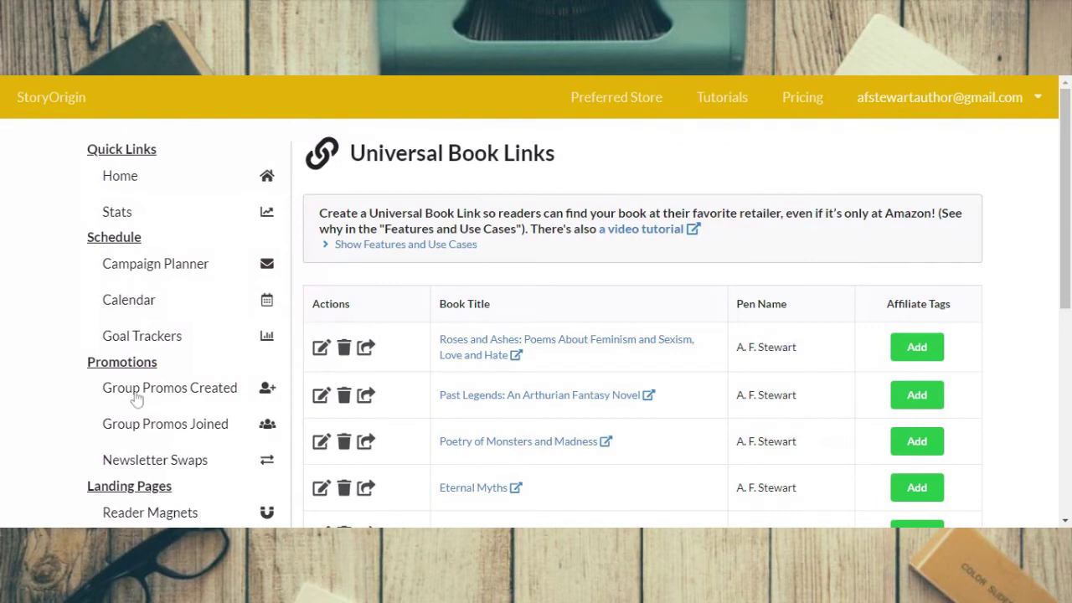
pyautogui.scroll(-2, 503, 352)
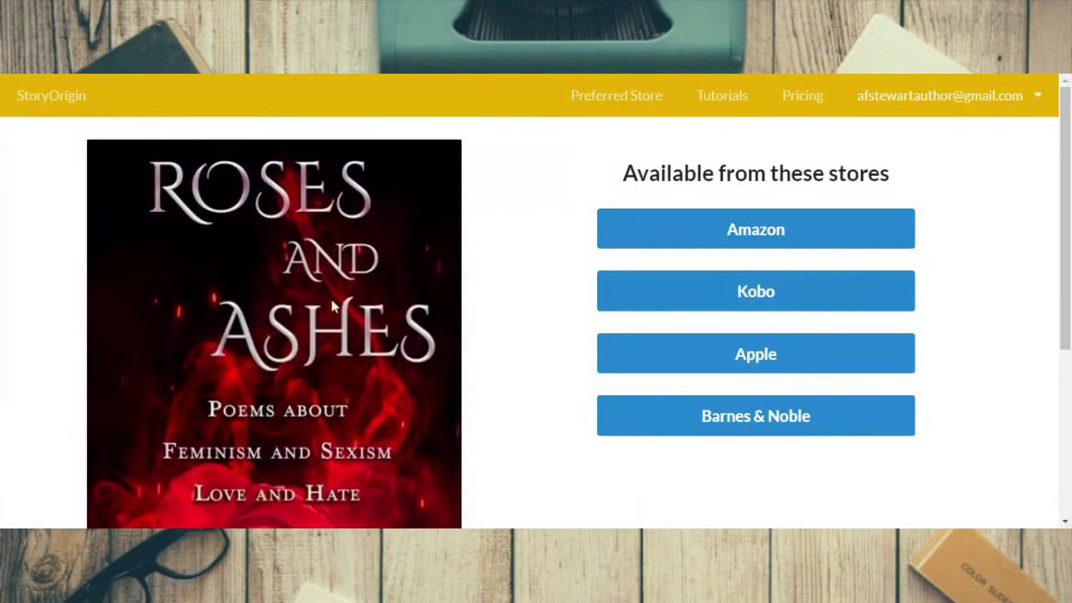
# View the public Roses and Ashes link page with its cover and store options from top to bottom.
pyautogui.scroll(-4, 333, 308)
pyautogui.scroll(4, 342, 297)
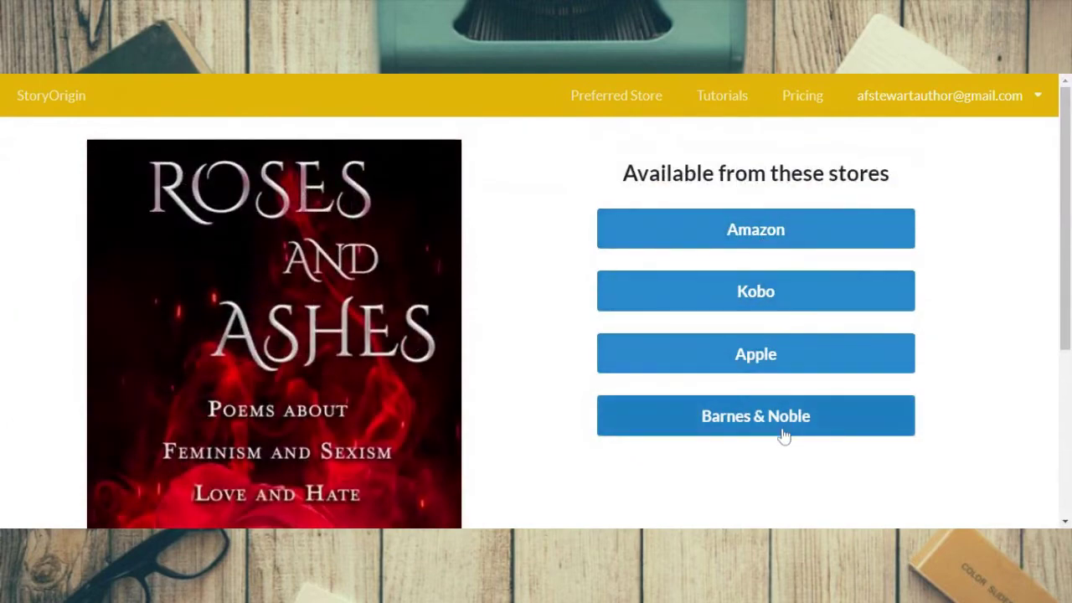
pyautogui.scroll(-4, 1056, 434)
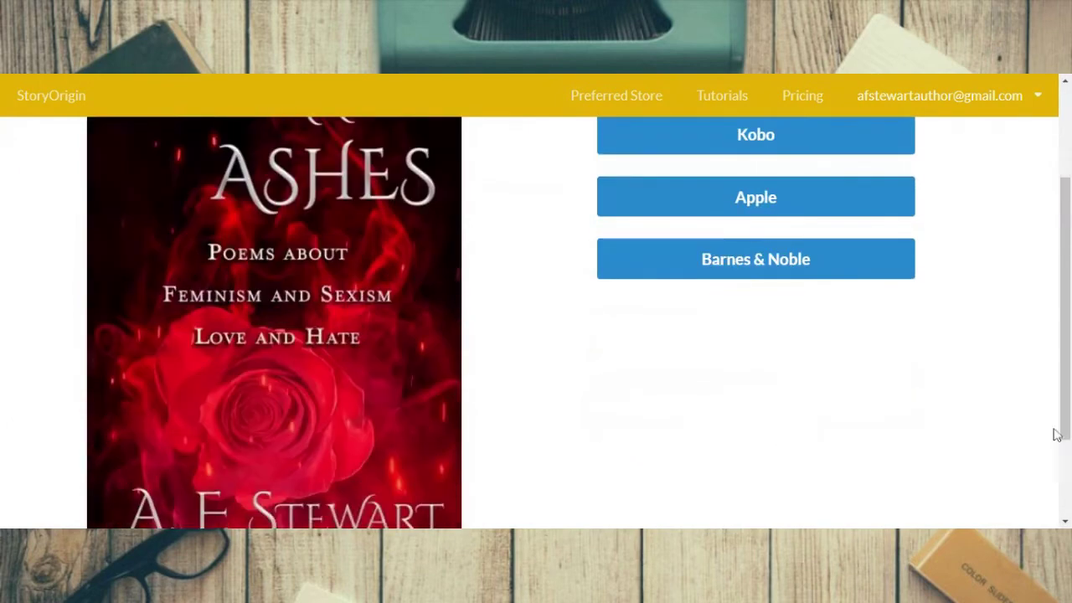
pyautogui.scroll(3, 1047, 426)
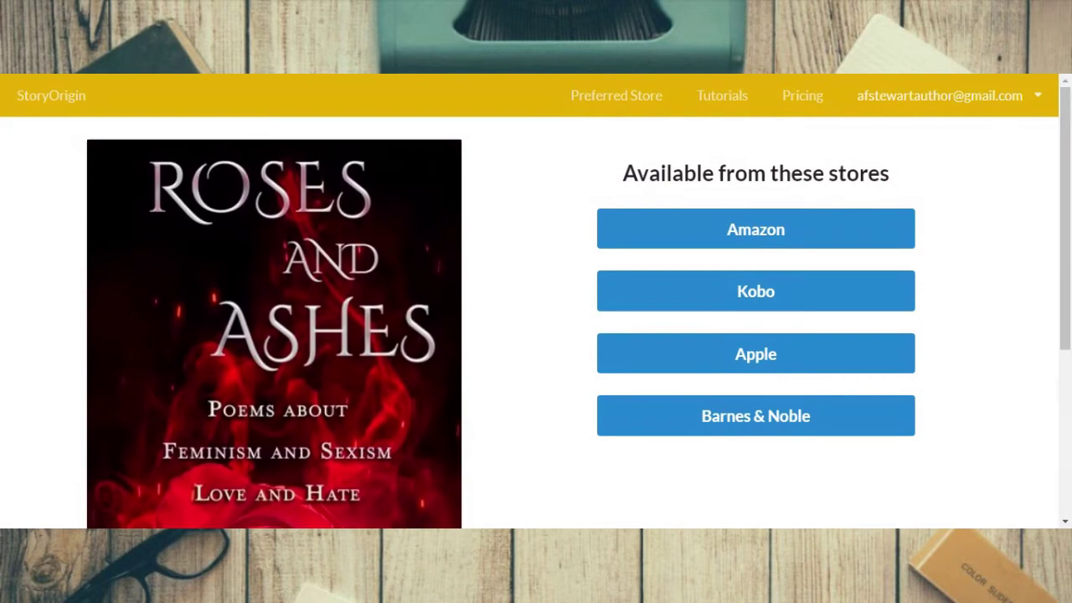
pyautogui.scroll(-1, 1030, 311)
pyautogui.scroll(1, 1029, 311)
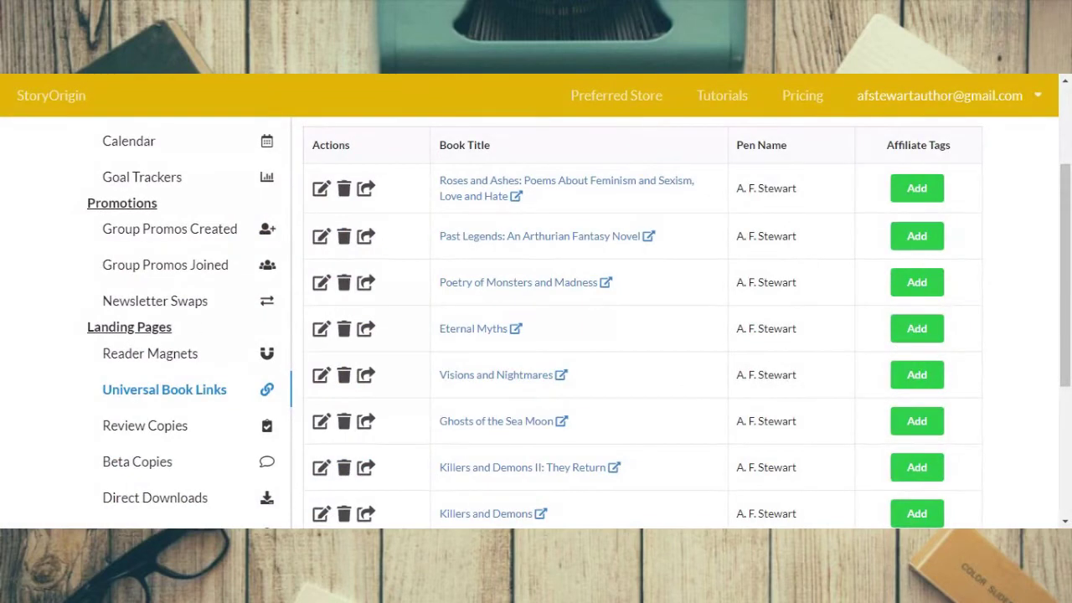
# Open the Review Copies list and start creating a new review copy.
pyautogui.click(143, 429)
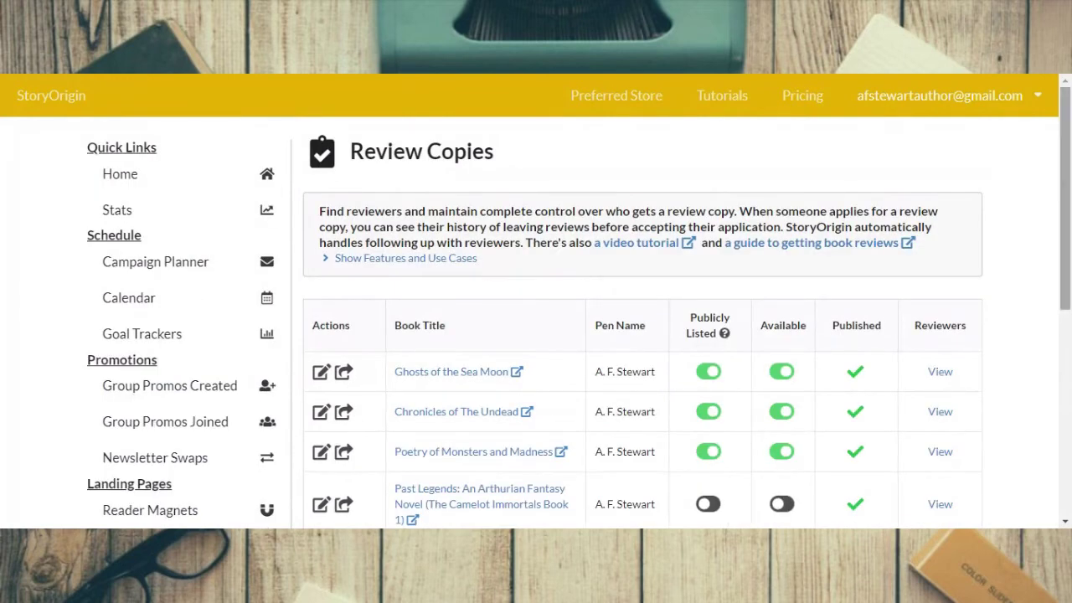
pyautogui.scroll(-1, 1060, 401)
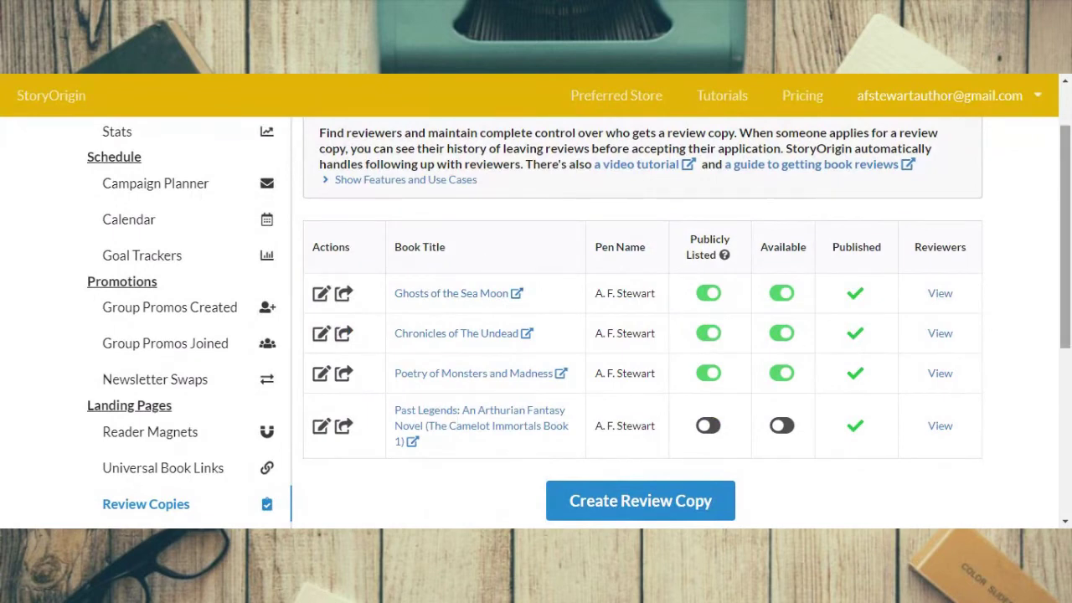
pyautogui.click(657, 498)
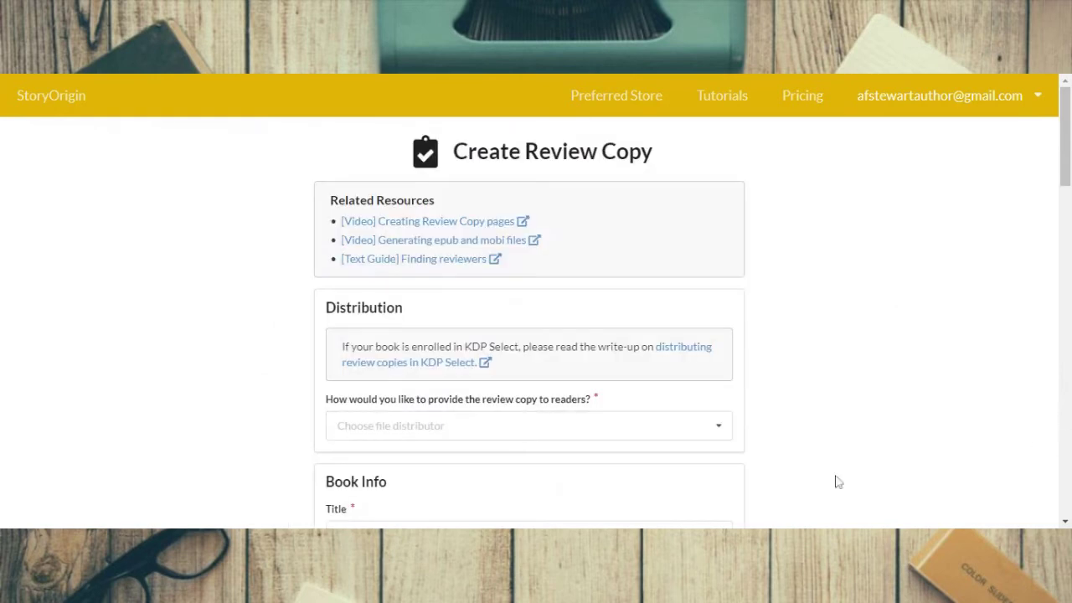
# Set the review copy to be provided to readers as Download through StoryOrigin.
pyautogui.scroll(-2, 838, 482)
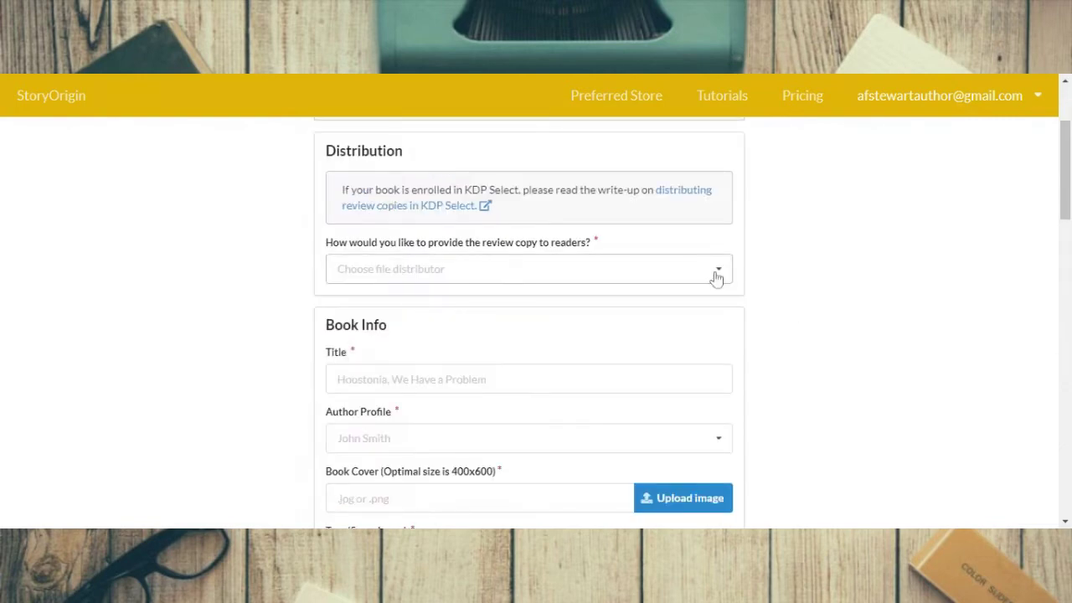
pyautogui.click(717, 277)
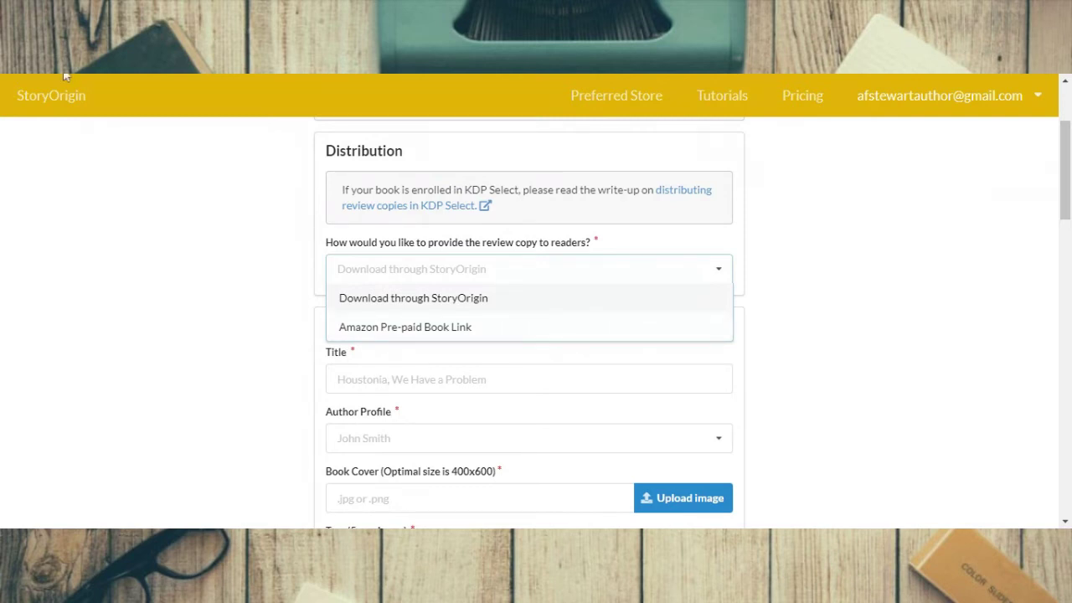
pyautogui.click(773, 243)
# Look through the new review copy form's book info, sample, book file, publication and public listing sections, and cancel the creation.
pyautogui.scroll(-2, 422, 295)
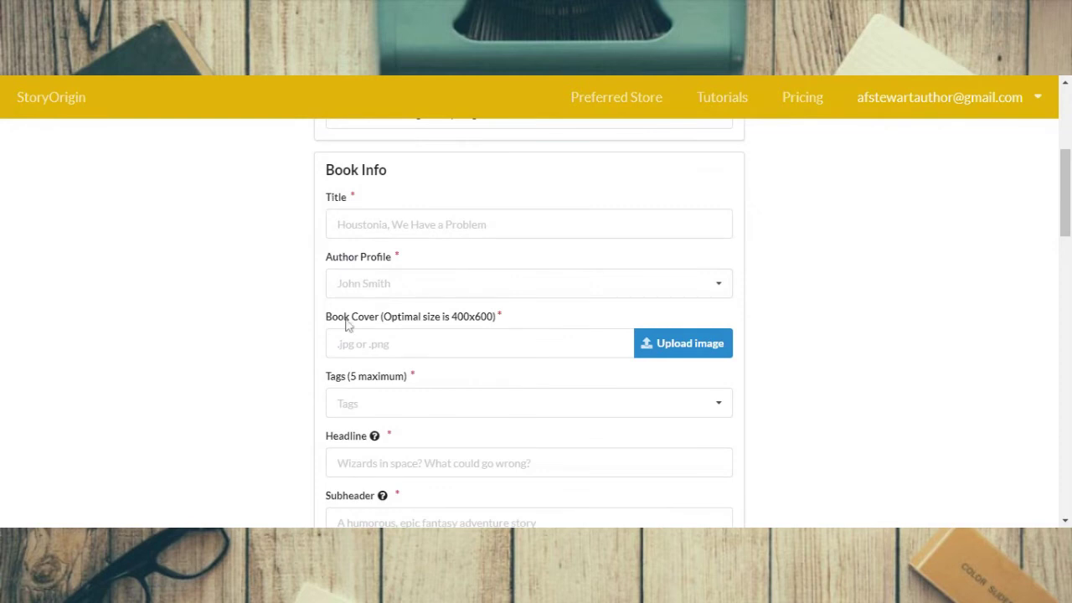
pyautogui.scroll(-1, 606, 304)
pyautogui.scroll(-1, 507, 339)
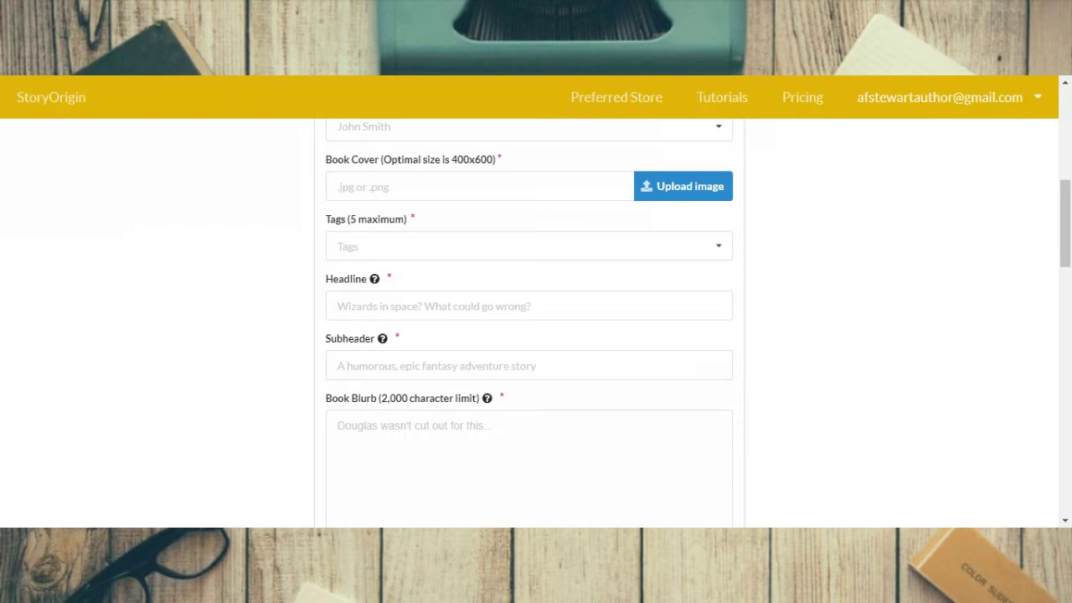
pyautogui.scroll(-2, 529, 323)
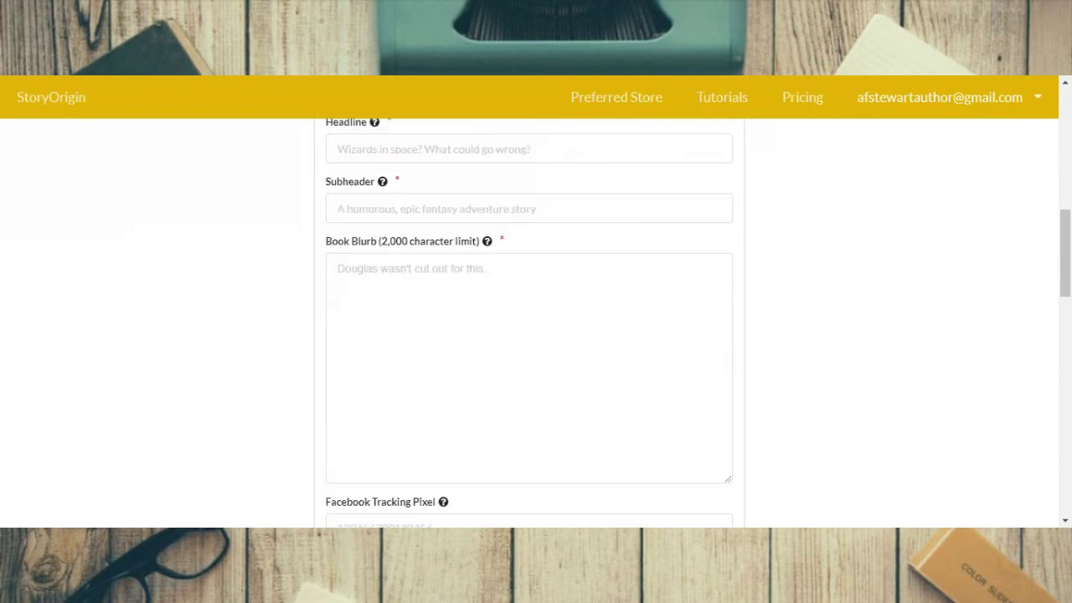
pyautogui.scroll(-4, 636, 340)
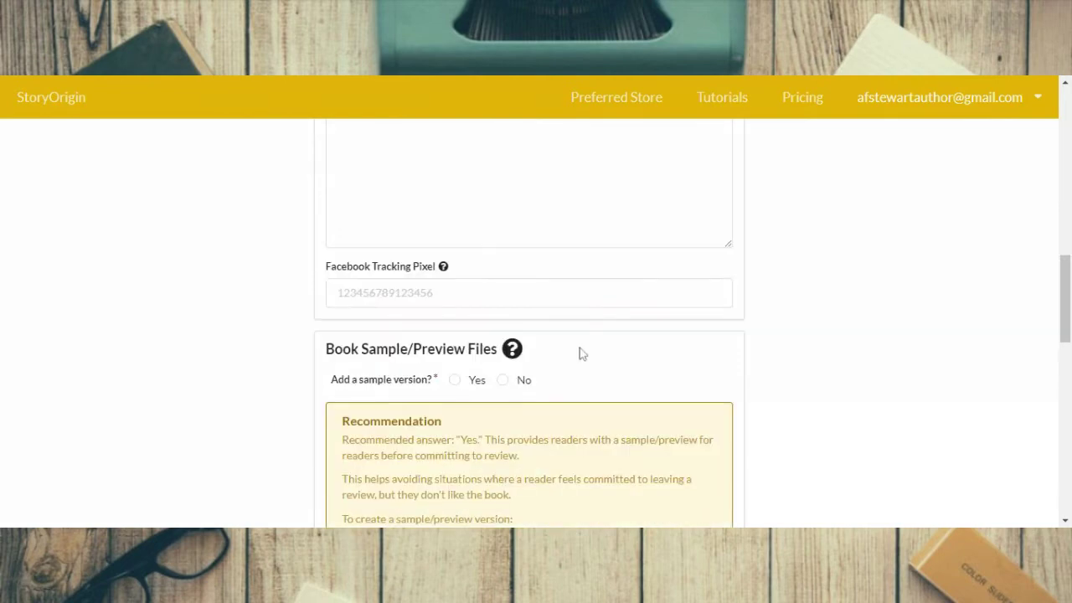
pyautogui.scroll(-1, 629, 311)
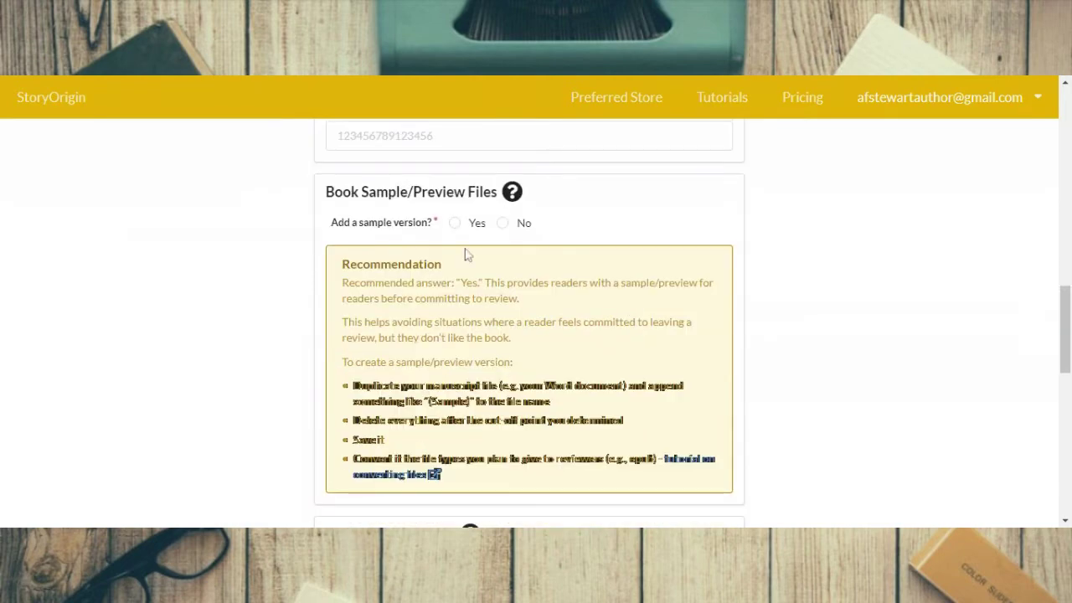
pyautogui.scroll(-1, 419, 250)
pyautogui.scroll(1, 742, 270)
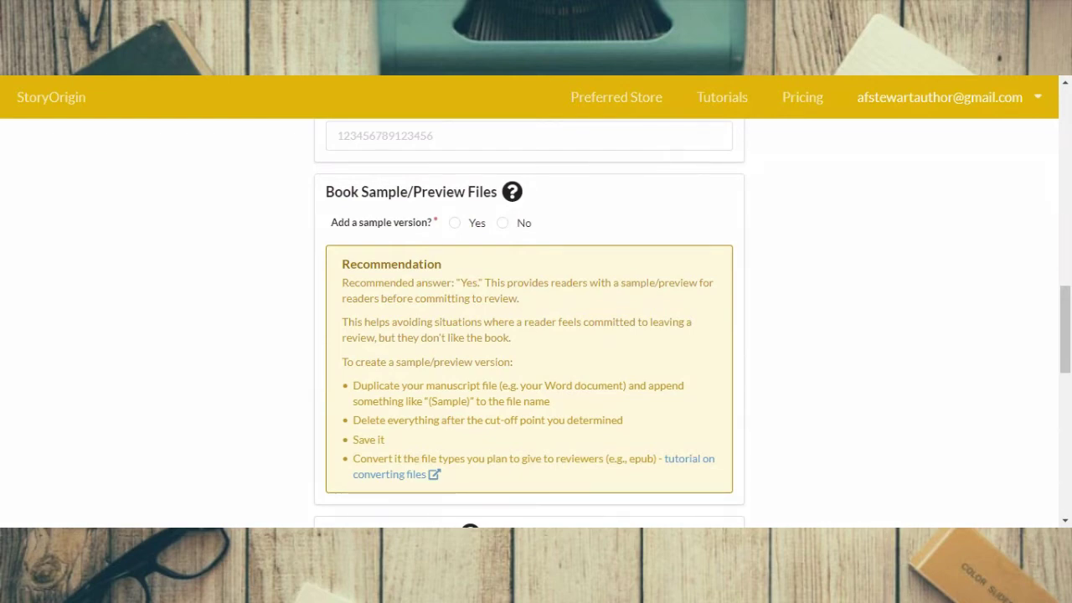
pyautogui.scroll(-1, 951, 454)
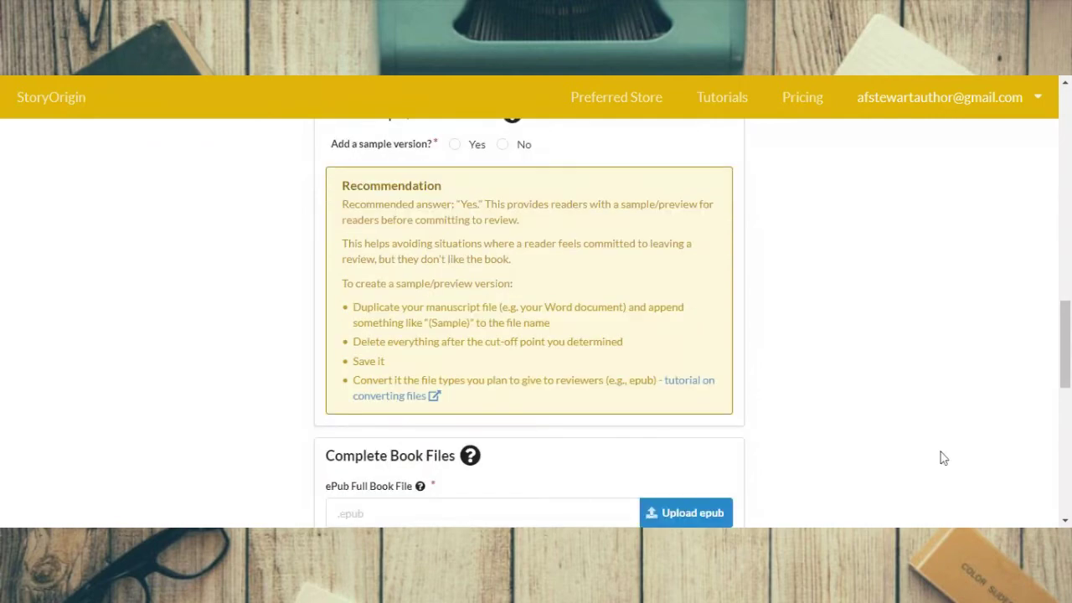
pyautogui.scroll(-1, 943, 457)
pyautogui.scroll(-1, 942, 457)
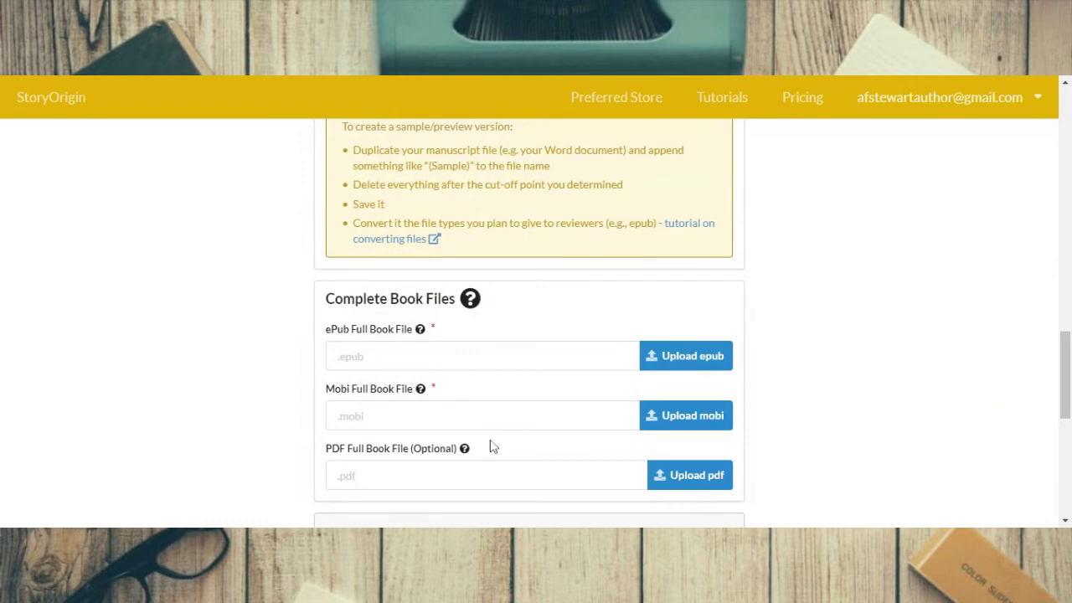
pyautogui.scroll(-4, 491, 445)
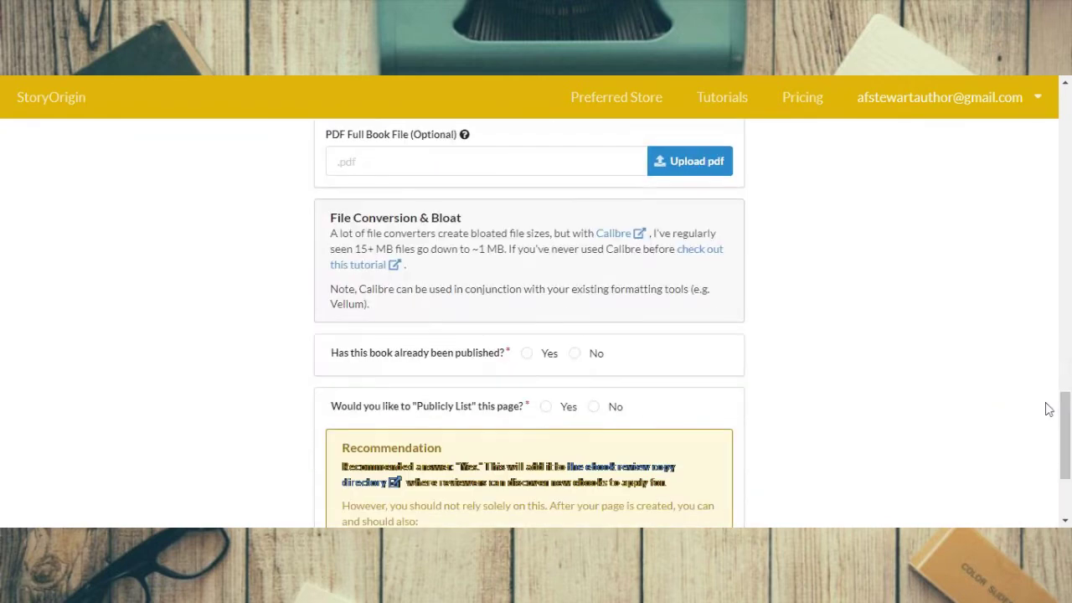
pyautogui.scroll(-1, 1047, 409)
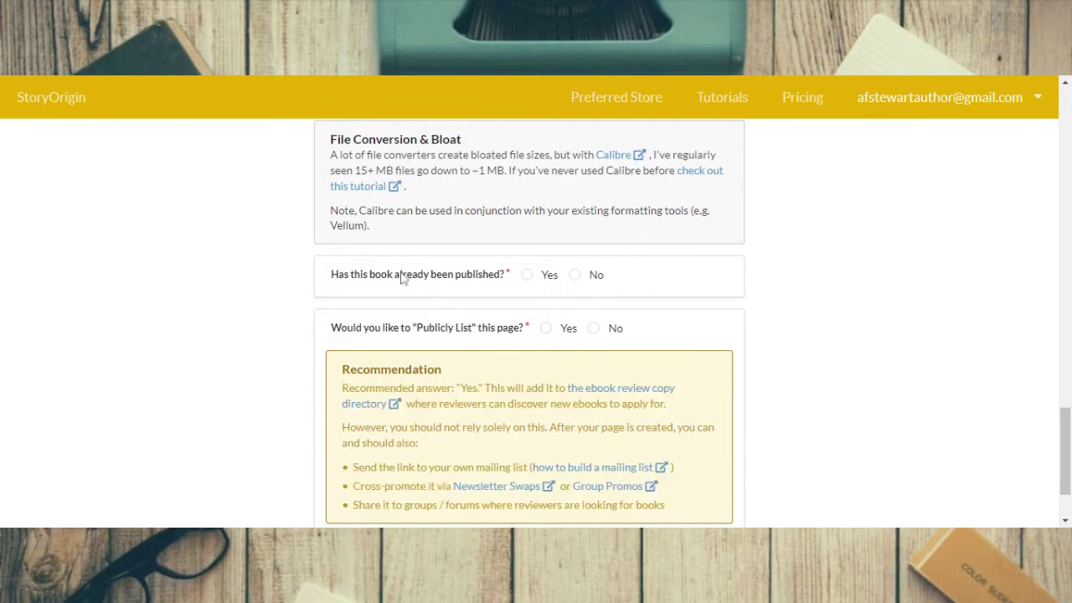
pyautogui.scroll(-1, 1024, 294)
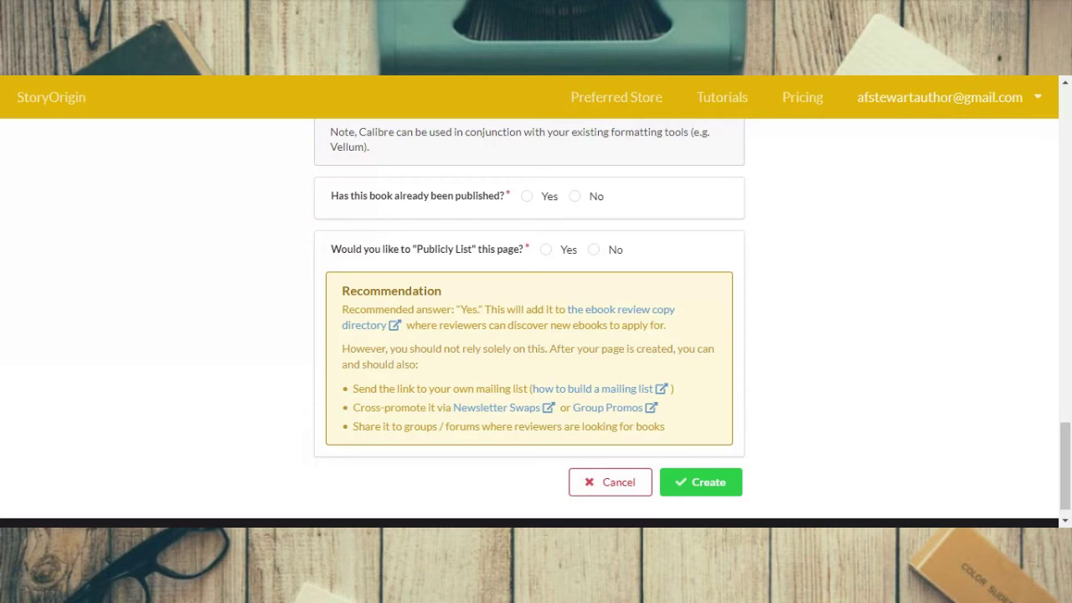
pyautogui.click(626, 484)
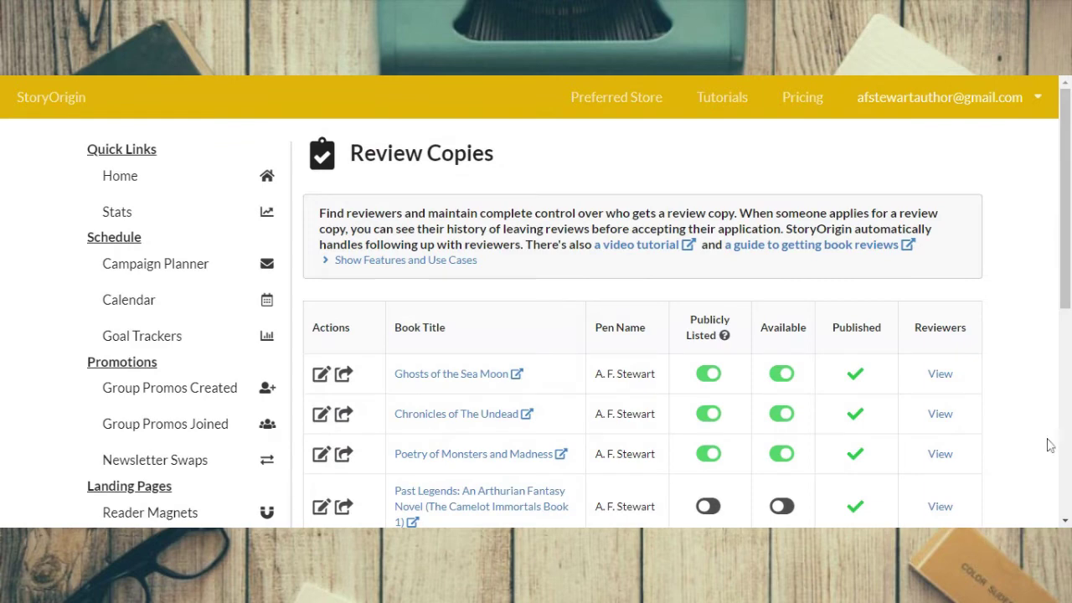
# Leave the Review Copies list and open the Beta Copies list.
pyautogui.scroll(-2, 170, 375)
pyautogui.scroll(-2, 170, 375)
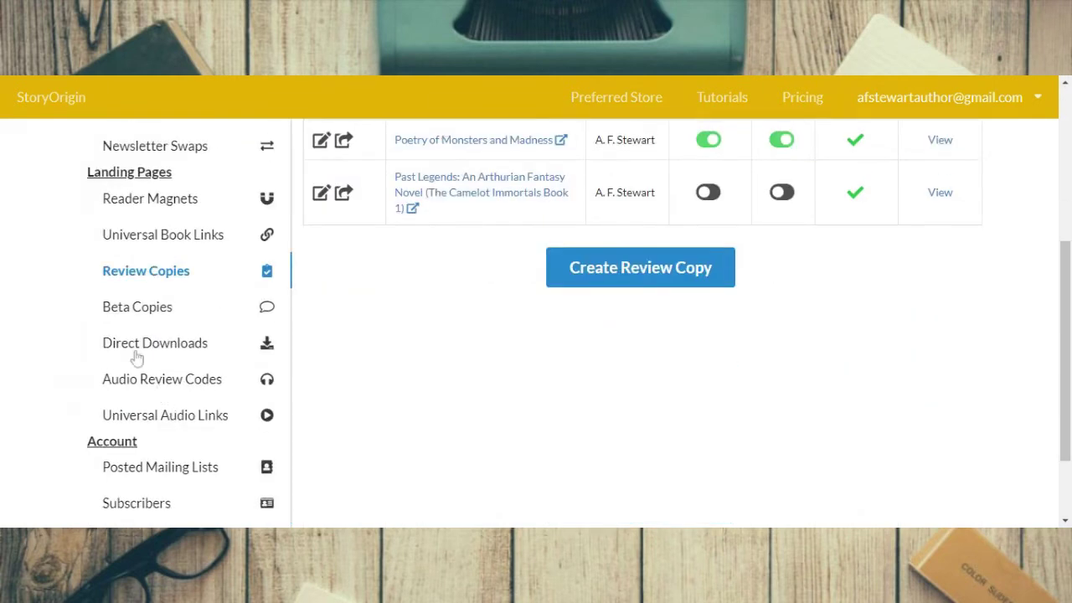
pyautogui.click(127, 312)
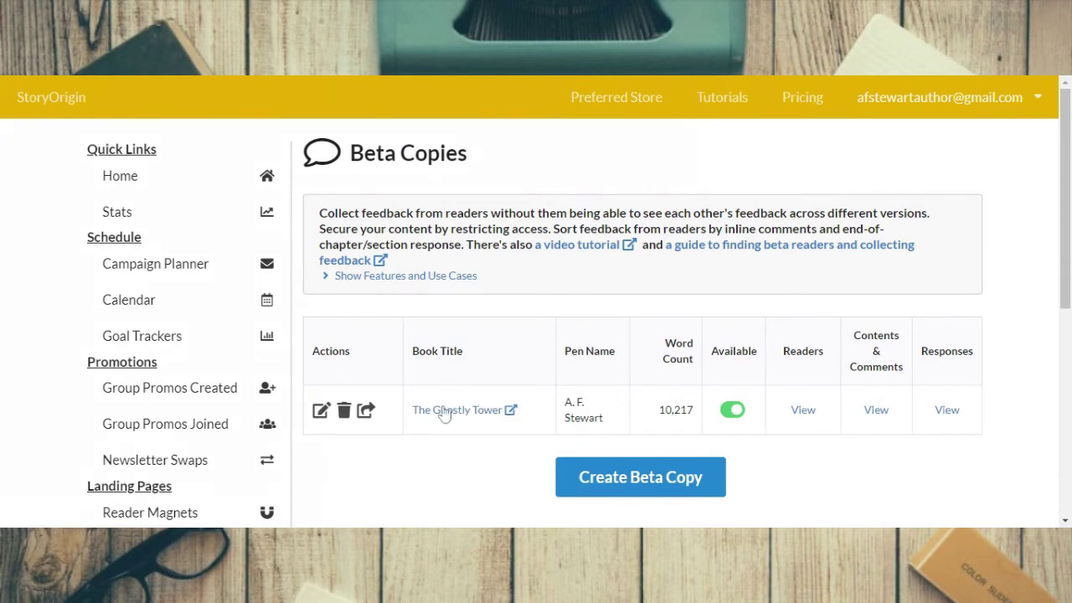
# Open the public beta copy page for The Ghostly Tower and read through its request option and blurb.
pyautogui.scroll(-2, 1030, 436)
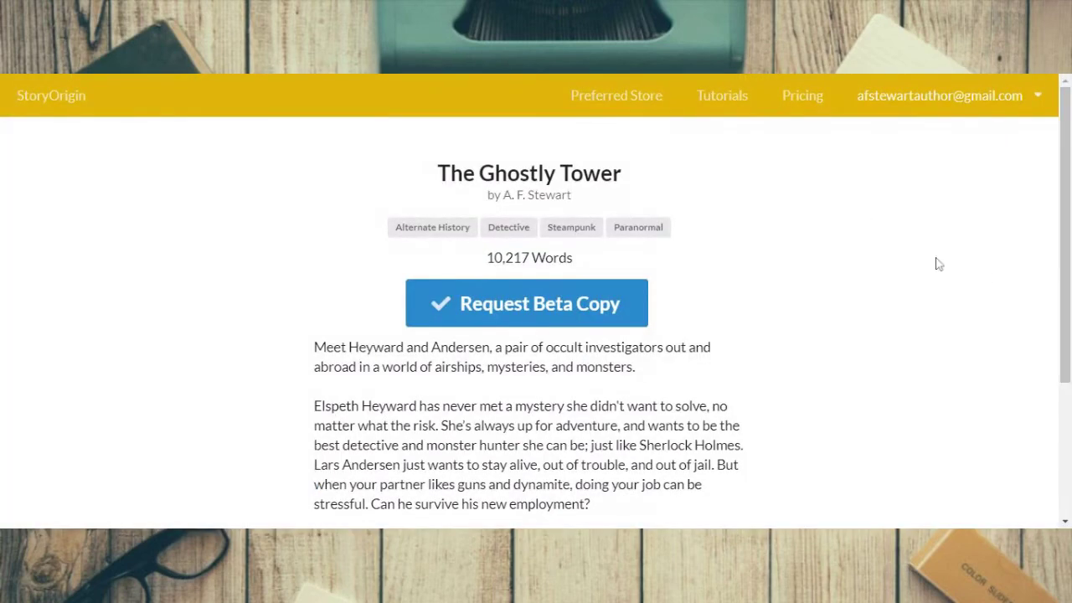
pyautogui.scroll(-1, 936, 263)
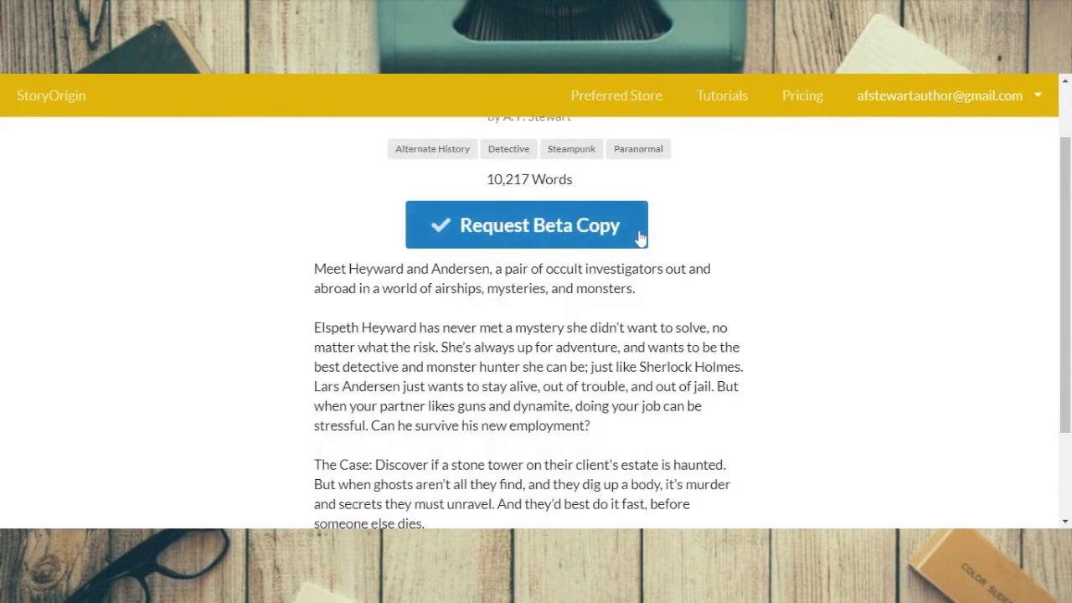
pyautogui.scroll(1, 642, 239)
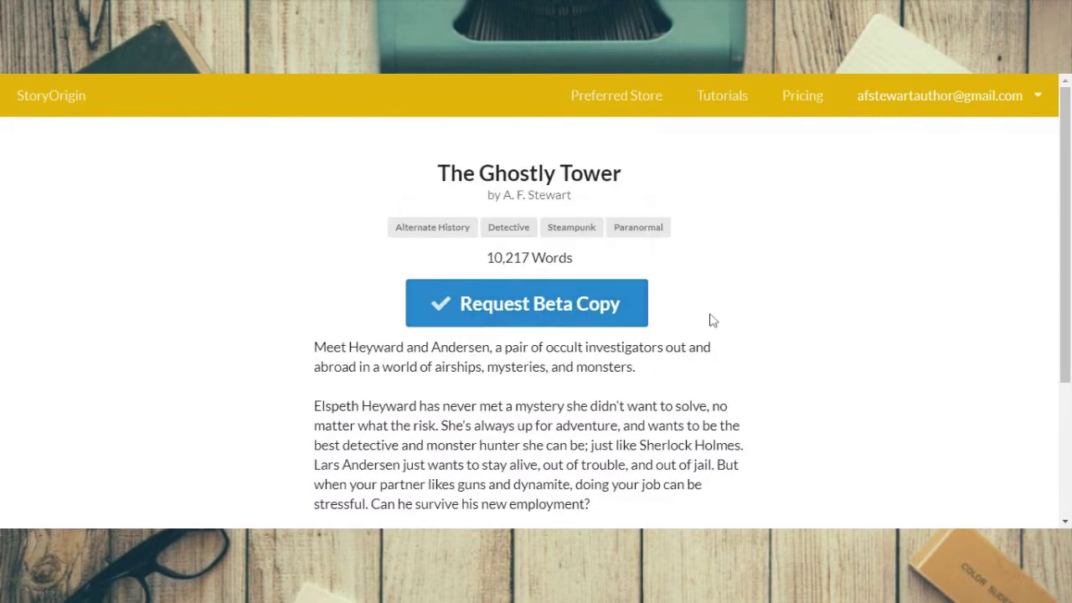
pyautogui.scroll(-3, 710, 321)
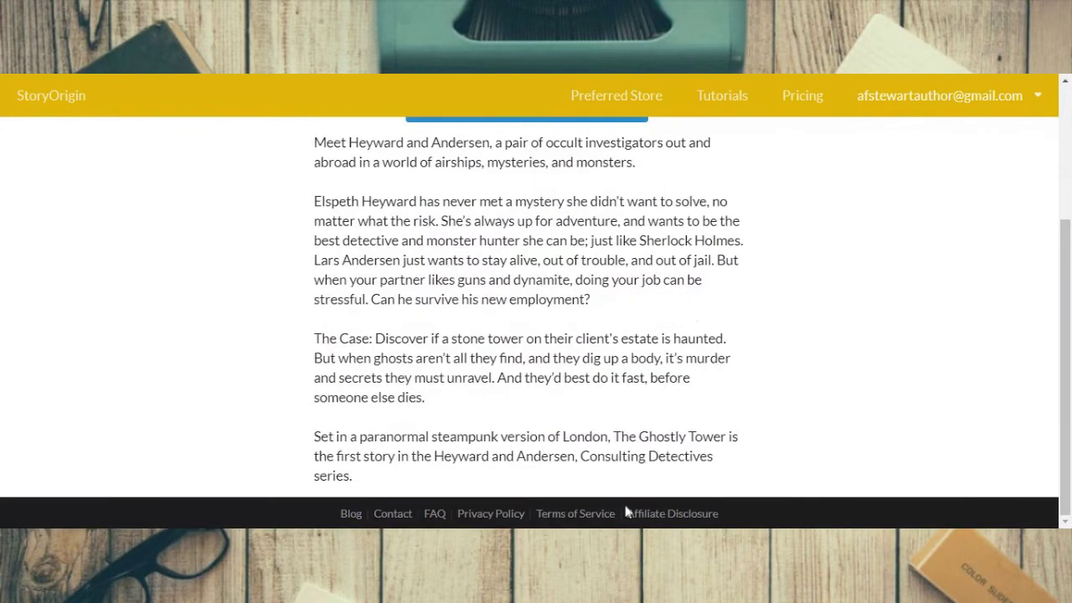
pyautogui.scroll(3, 552, 402)
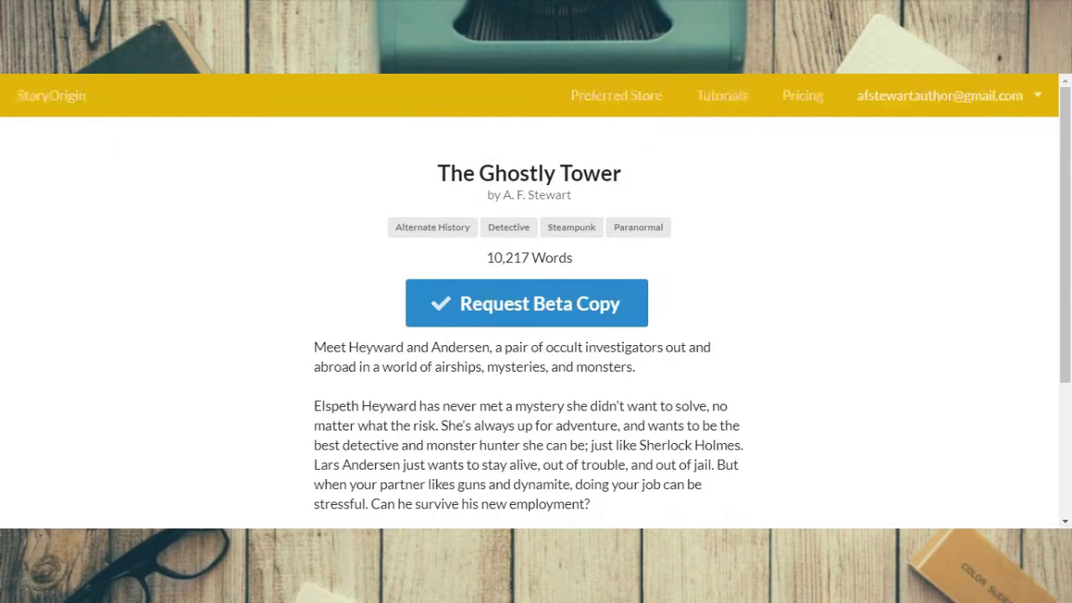
# Return to the author dashboard and reopen the Beta Copies list at The Ghostly Tower entry.
pyautogui.click(919, 108)
pyautogui.click(915, 171)
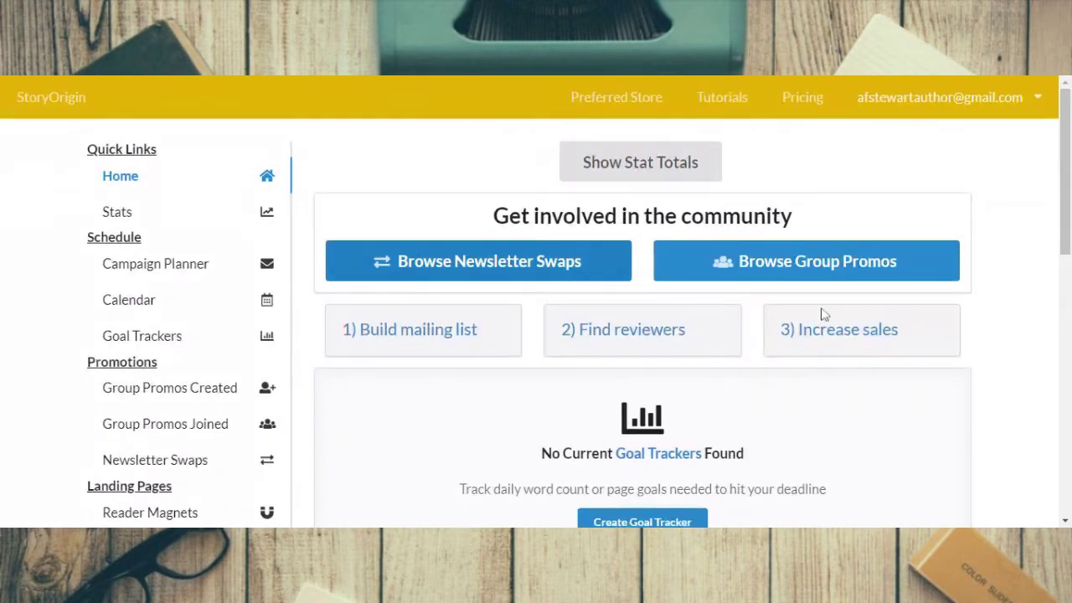
pyautogui.scroll(-4, 186, 383)
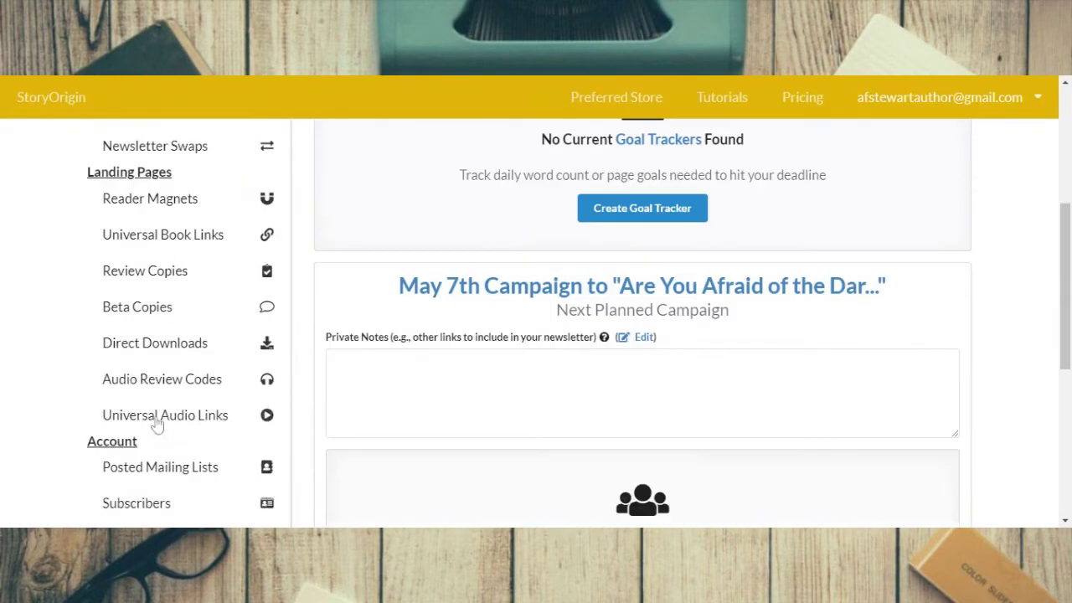
pyautogui.click(134, 312)
pyautogui.scroll(-1, 356, 440)
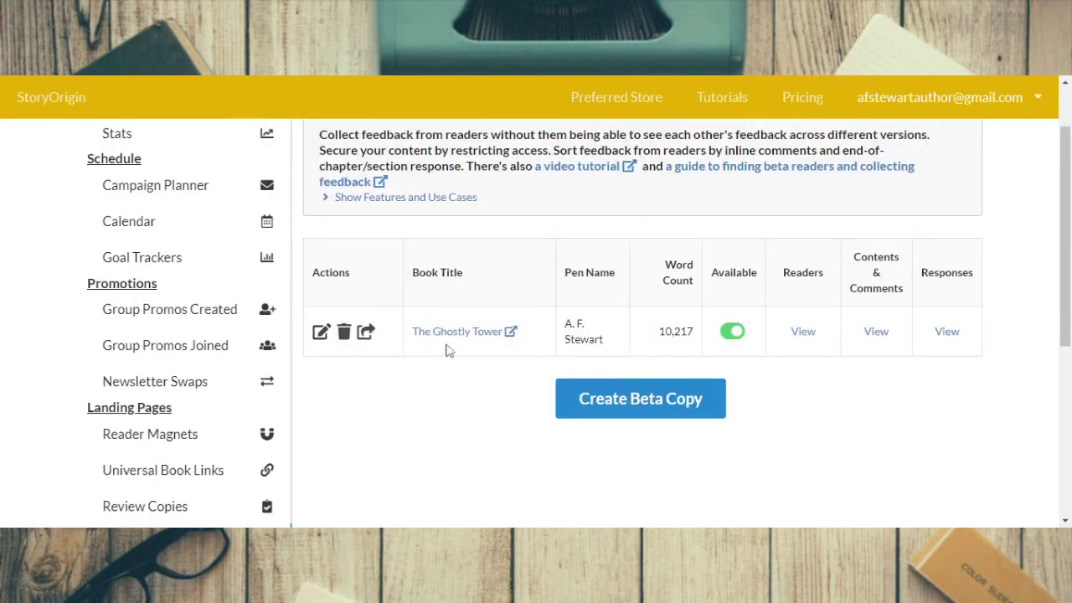
# Examine The Ghostly Tower's beta readers, including their applications, access and expiration dates, and return to the Beta Copies list.
pyautogui.click(802, 331)
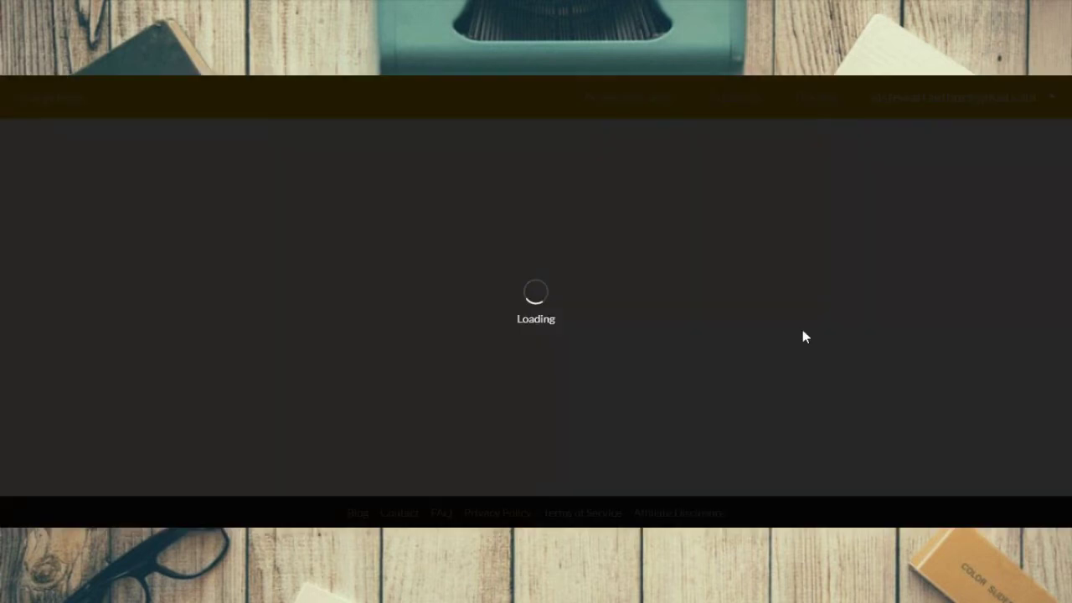
pyautogui.scroll(-2, 536, 336)
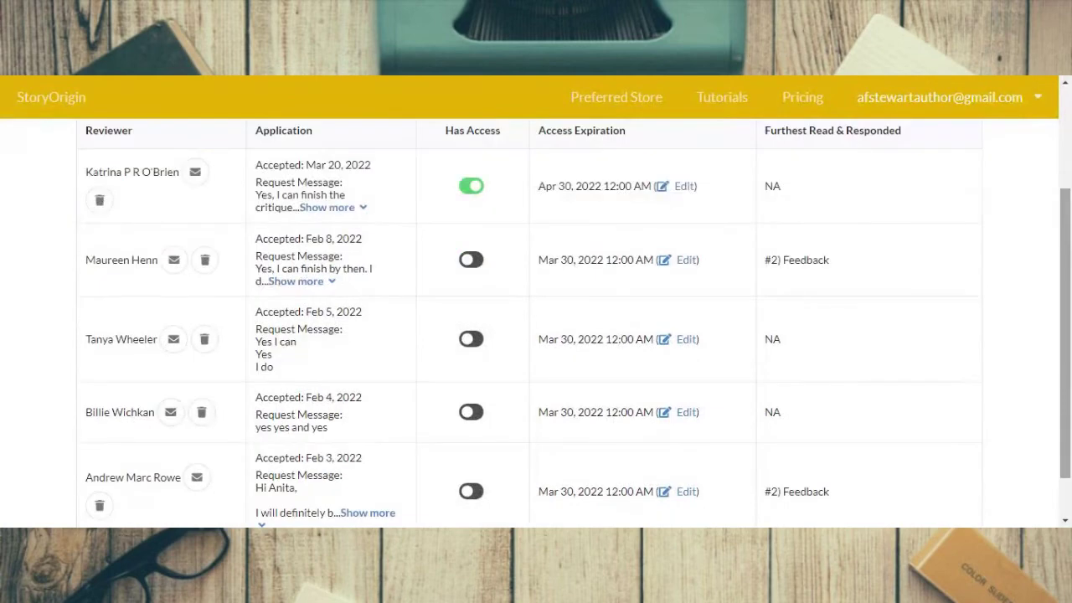
pyautogui.scroll(2, 536, 335)
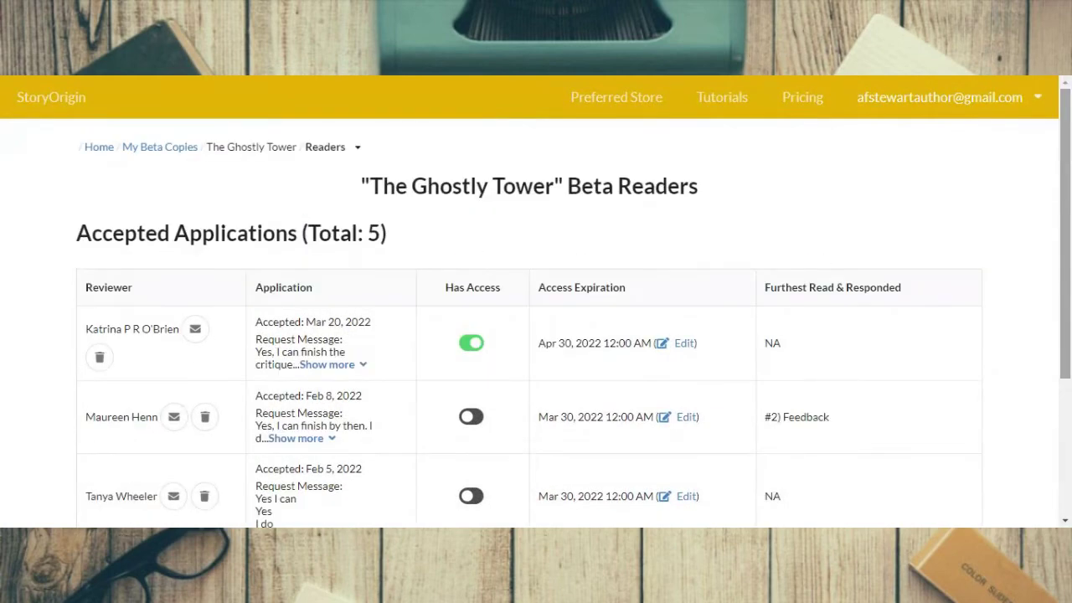
pyautogui.scroll(-3, 536, 335)
pyautogui.scroll(2, 536, 335)
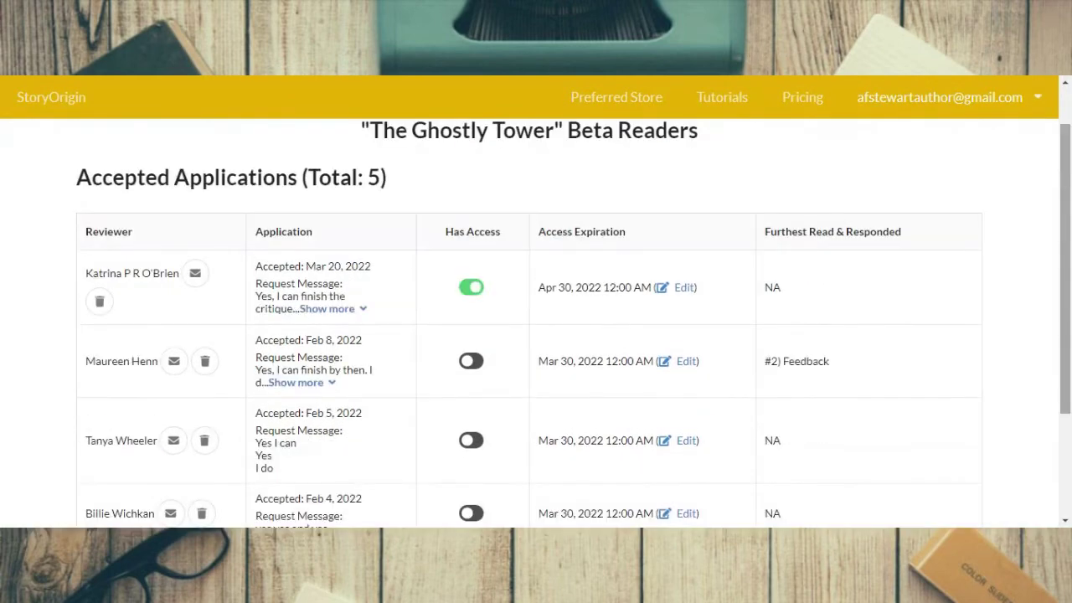
pyautogui.scroll(-1, 1069, 324)
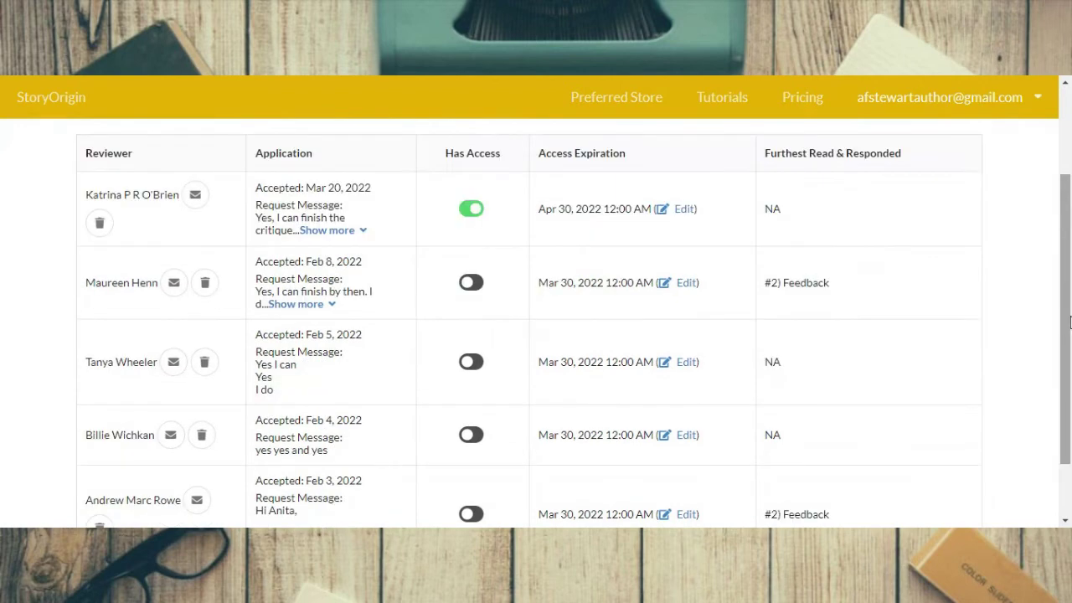
pyautogui.scroll(-1, 1068, 324)
pyautogui.scroll(3, 1068, 326)
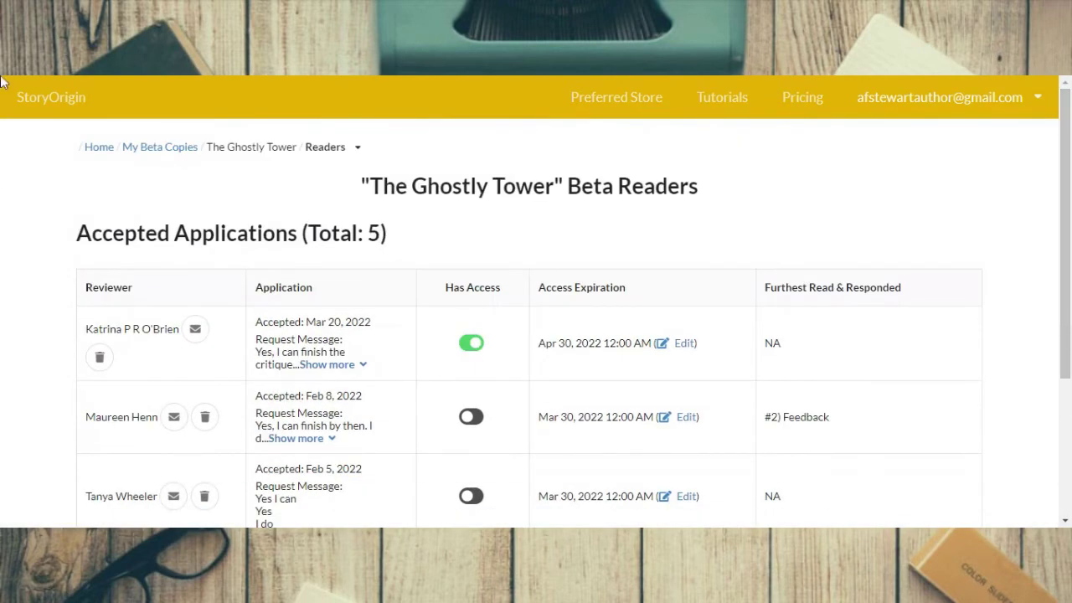
pyautogui.hotkey('alt', 'Left')
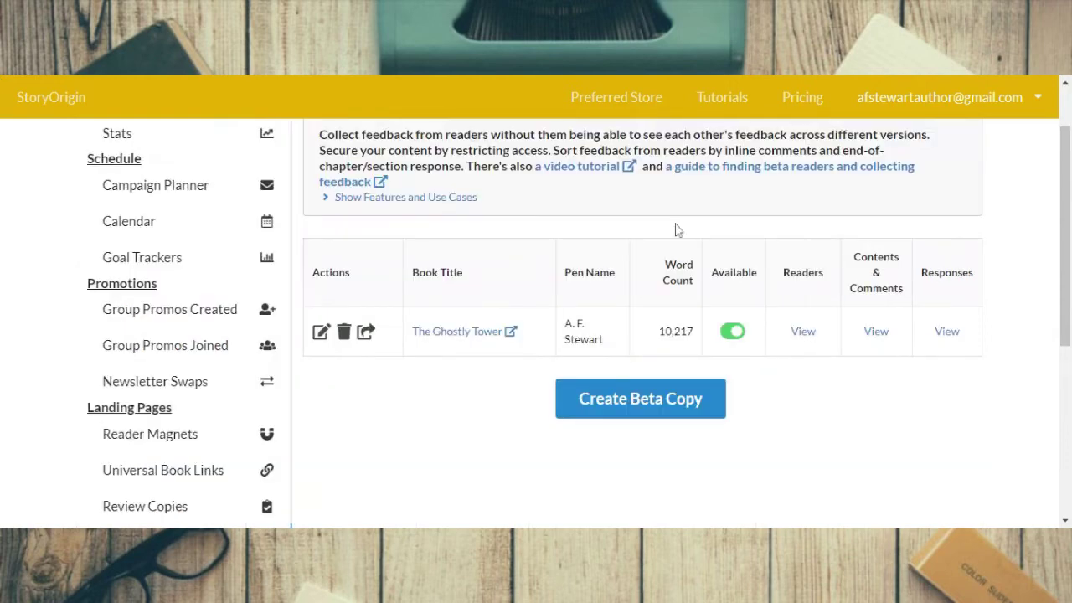
# View The Ghostly Tower's contents and comments and its reader responses, returning to the Beta Copies list.
pyautogui.click(877, 333)
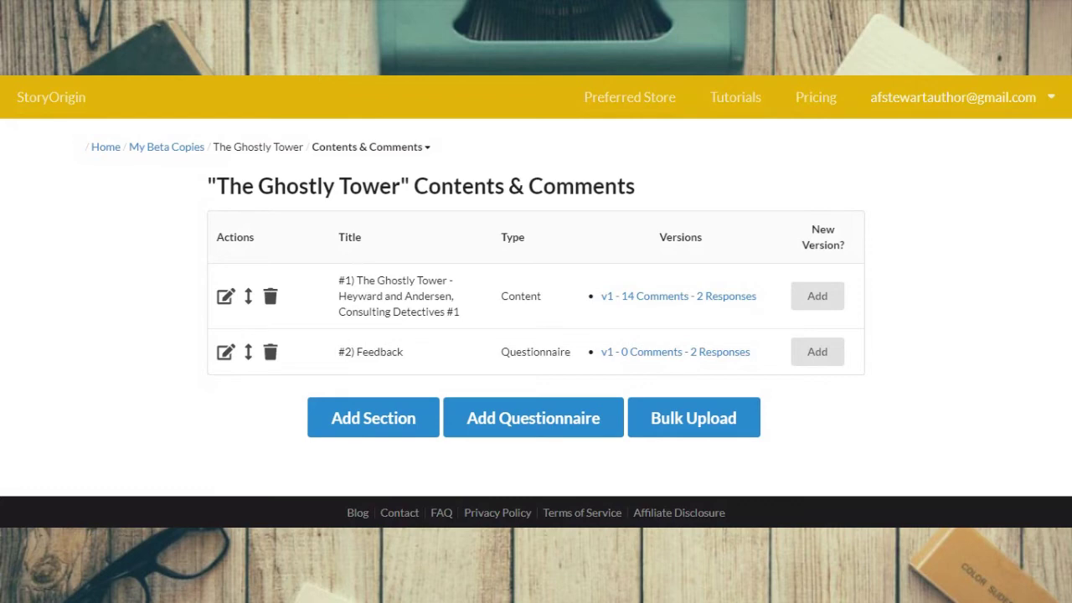
pyautogui.hotkey('alt', 'Left')
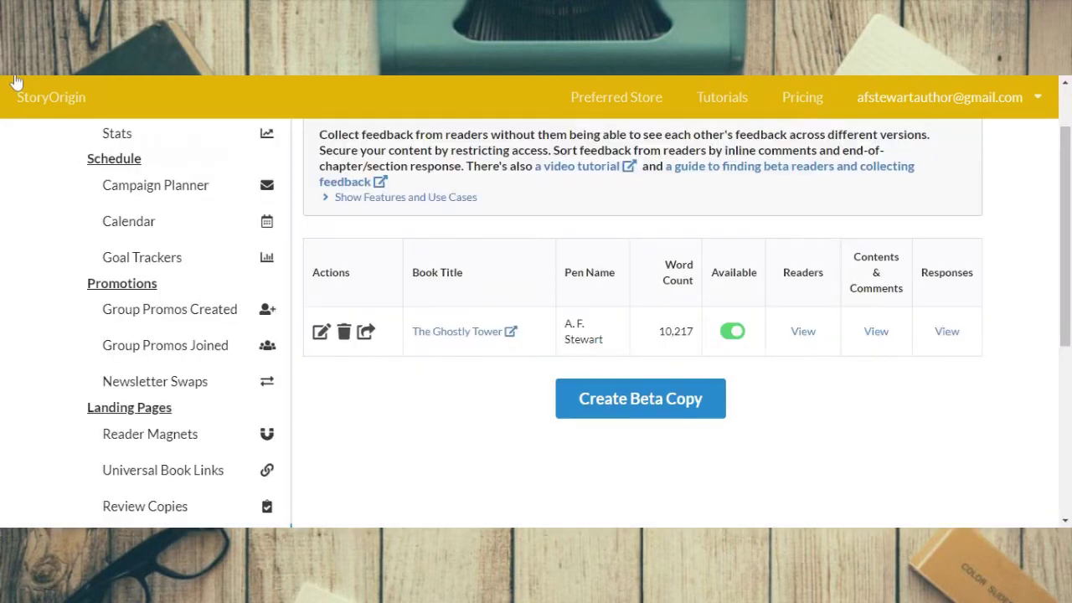
pyautogui.click(950, 334)
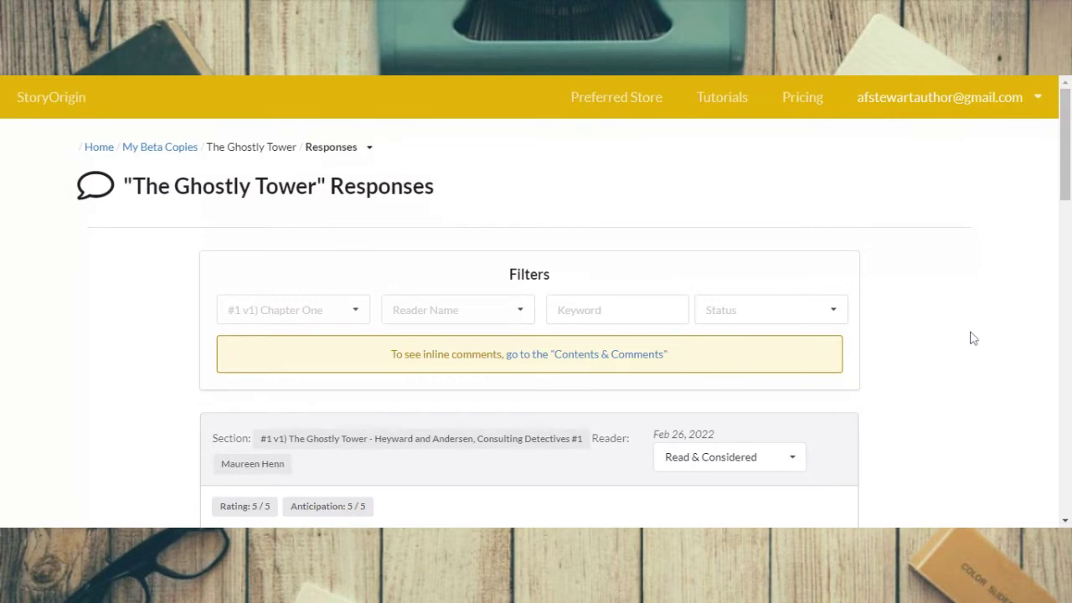
pyautogui.scroll(-1, 978, 327)
pyautogui.scroll(1, 976, 324)
pyautogui.hotkey('alt', 'Left')
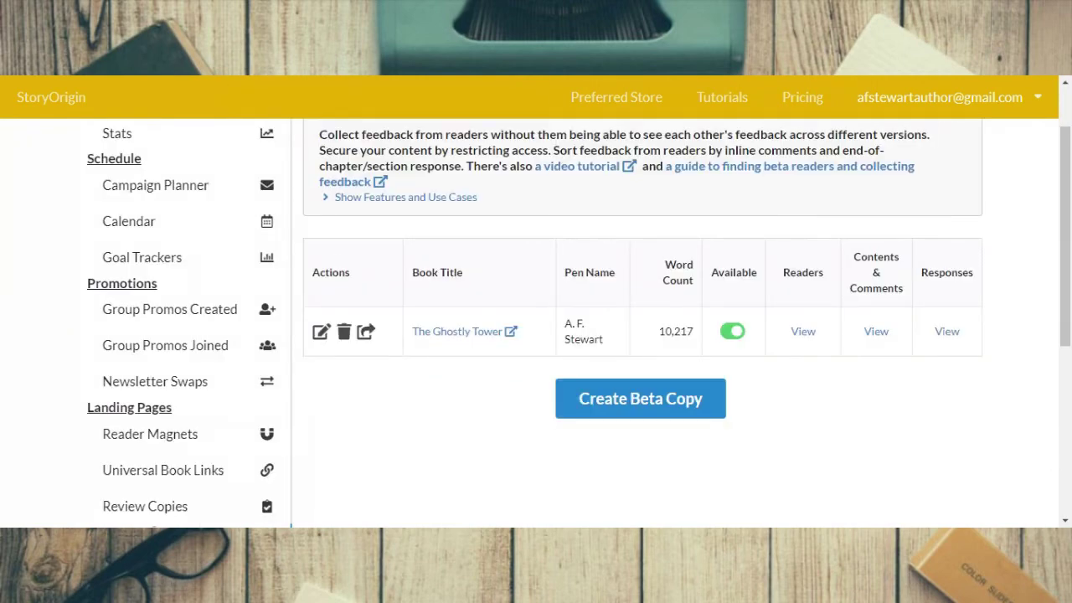
# Open the Direct Downloads list and look over its existing book entries and their availability.
pyautogui.scroll(-3, 25, 335)
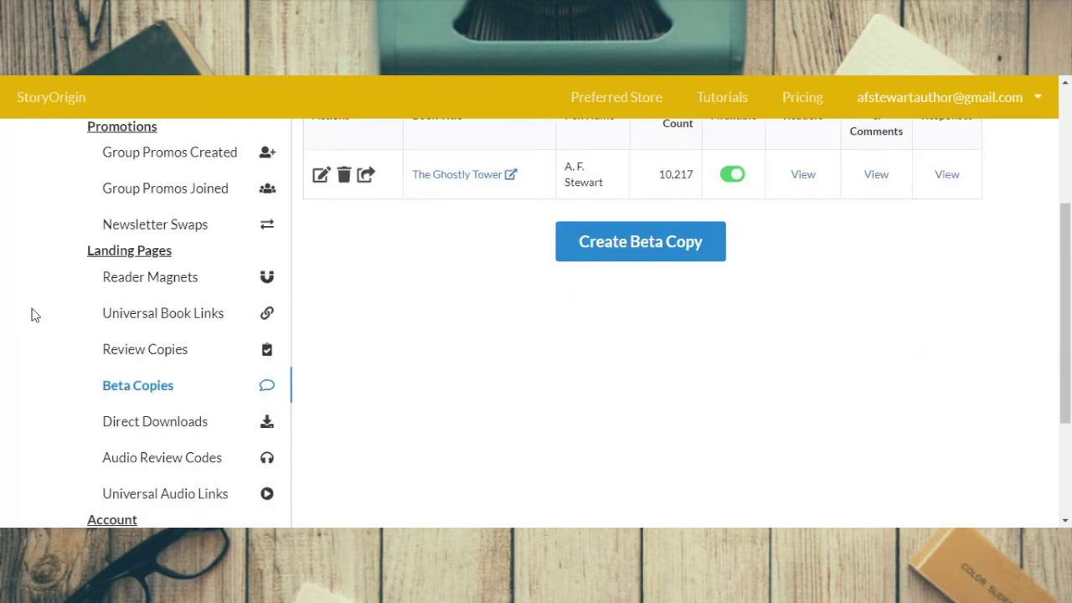
pyautogui.scroll(-1, 73, 288)
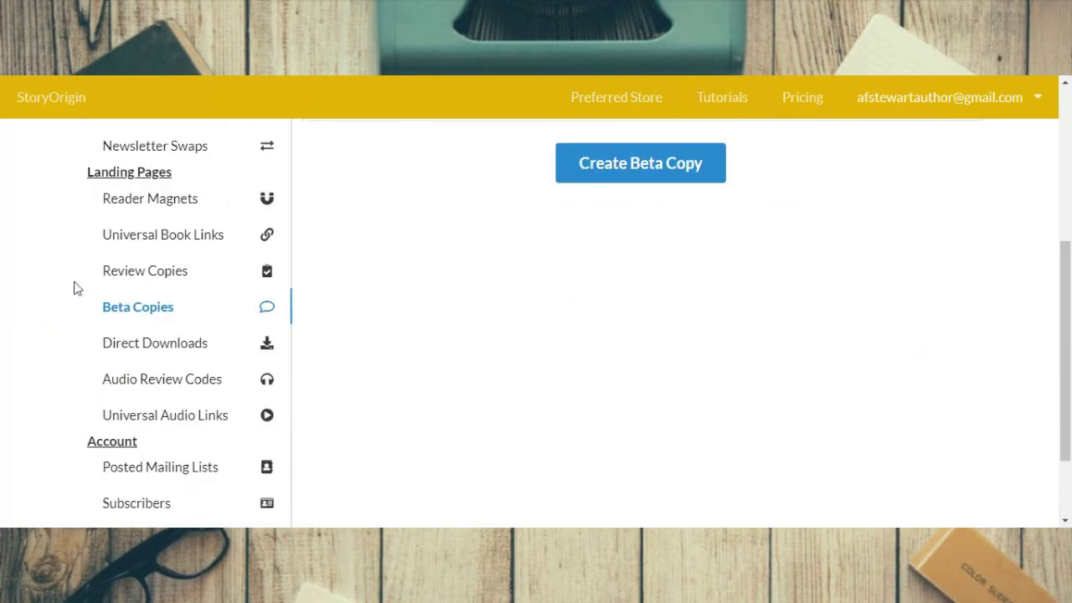
pyautogui.click(128, 343)
pyautogui.scroll(-2, 1054, 331)
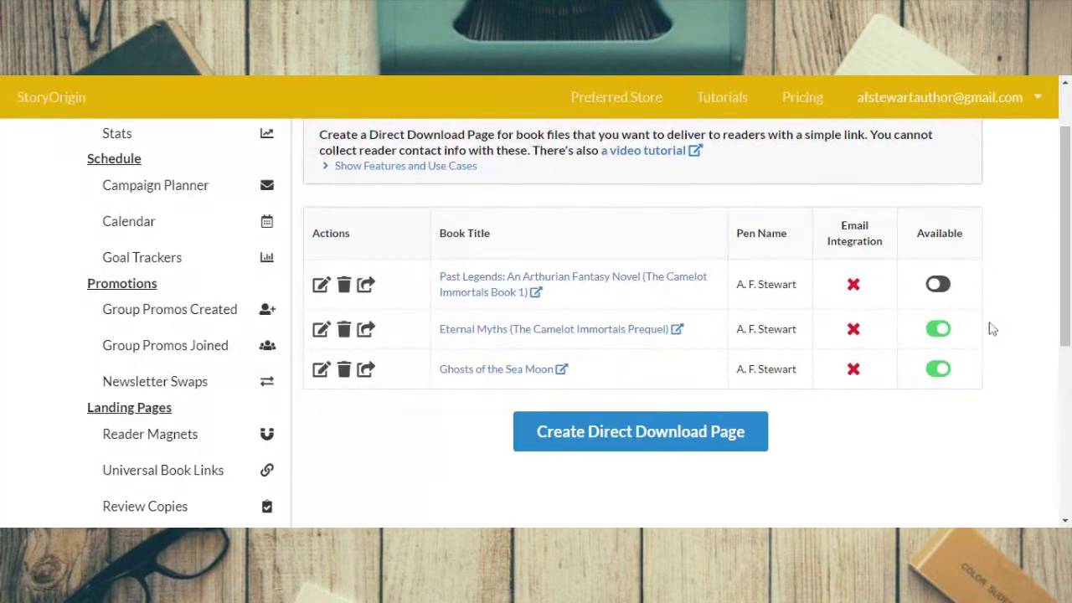
# Start a direct download page titled "Roses and Ashes: Poems About Feminism and Sexism, Love and Hate" and assign the author's pen-name profile.
pyautogui.click(640, 434)
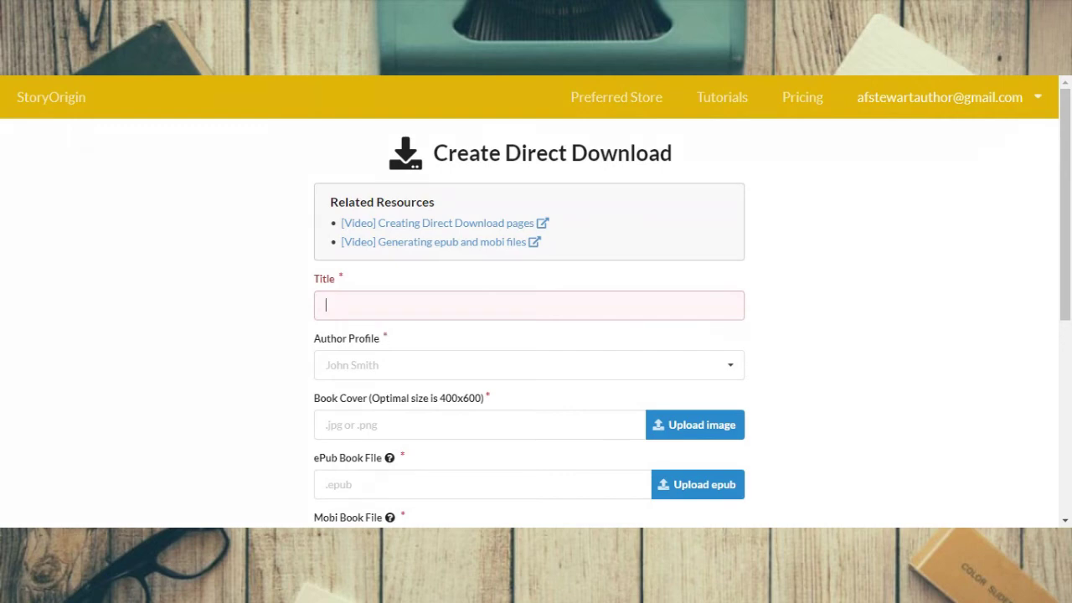
pyautogui.write('Roses and Ashes: Poems About Feminism and Sexism, Love and Hate')
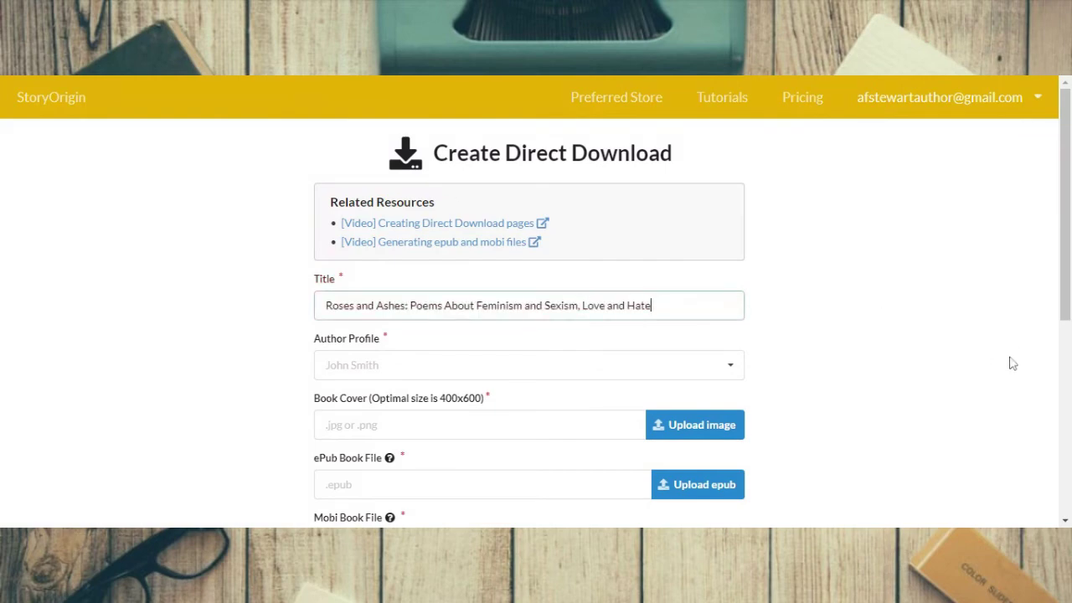
pyautogui.scroll(-2, 997, 352)
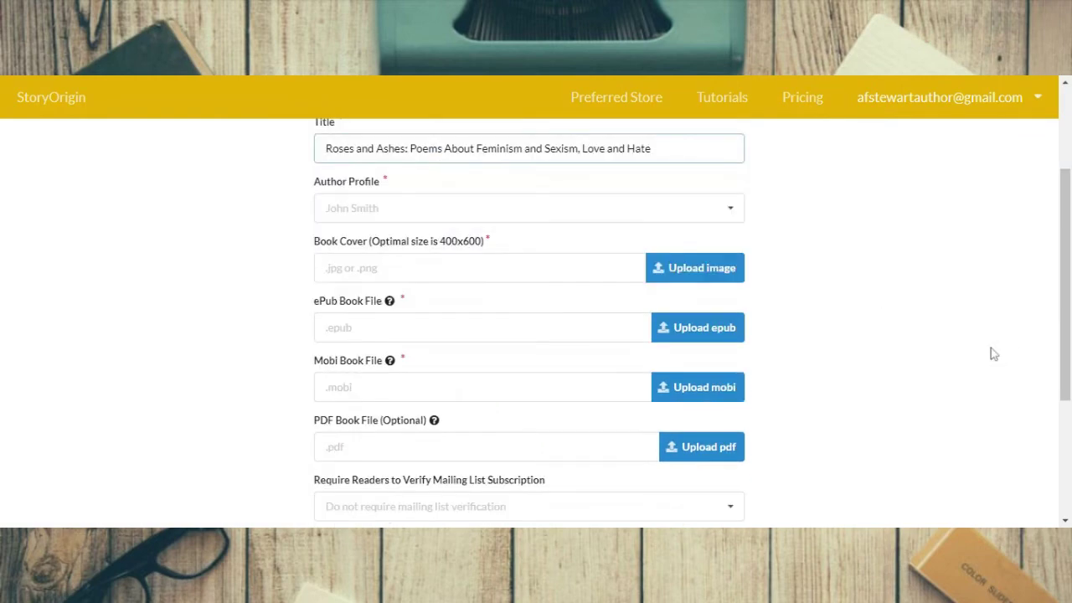
pyautogui.click(408, 207)
pyautogui.click(400, 235)
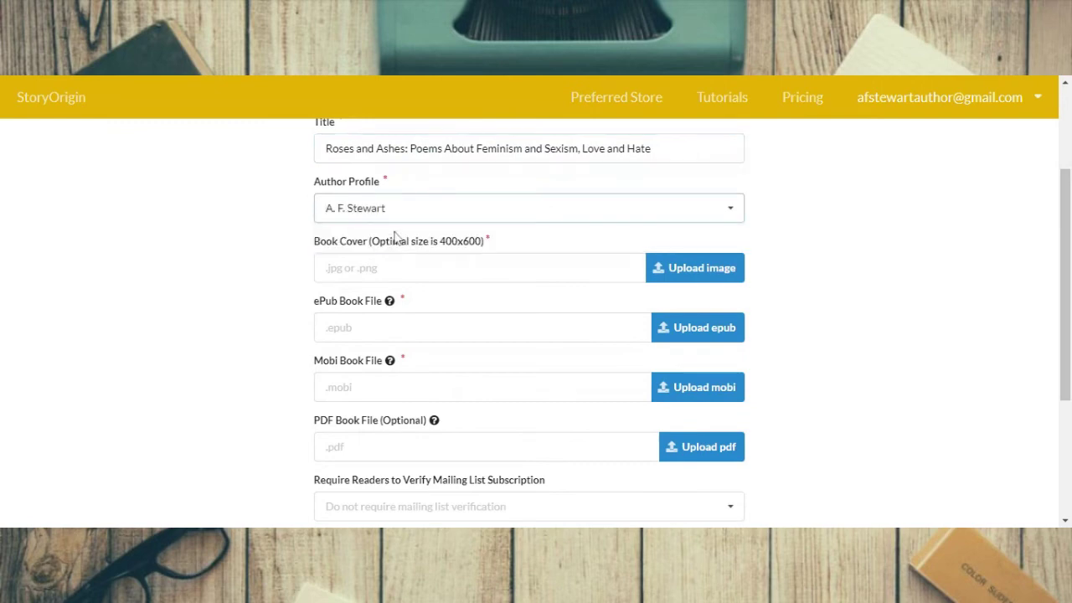
# Upload the cover Rose and Ashes SO.jpg and the book files Roses-and-Ashes.epub and Roses-and-Ashes.mobi.
pyautogui.click(695, 273)
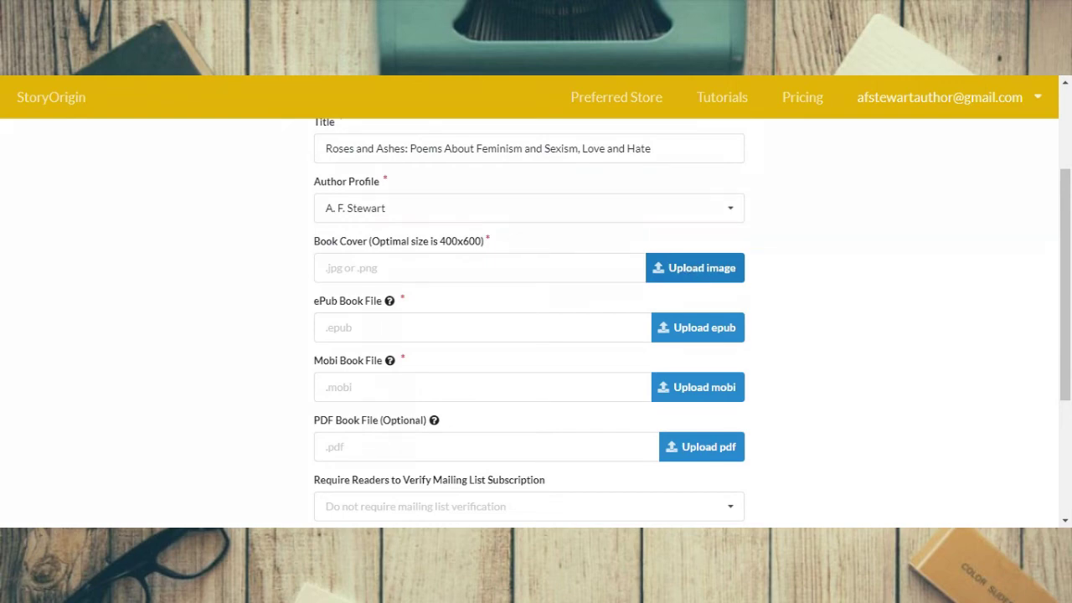
pyautogui.scroll(-1, 726, 300)
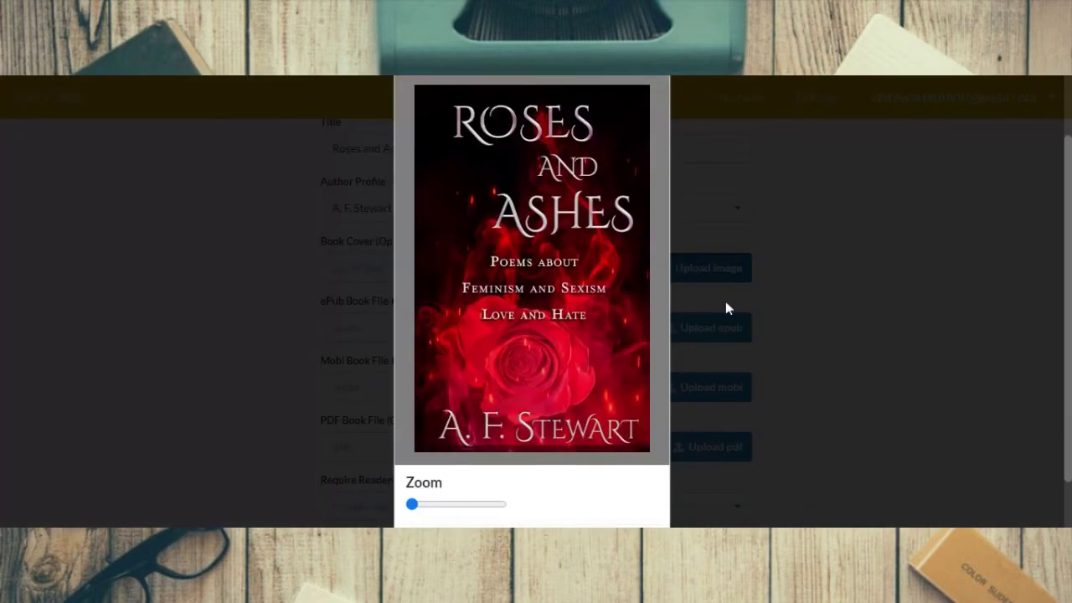
pyautogui.scroll(-1, 725, 301)
pyautogui.click(633, 491)
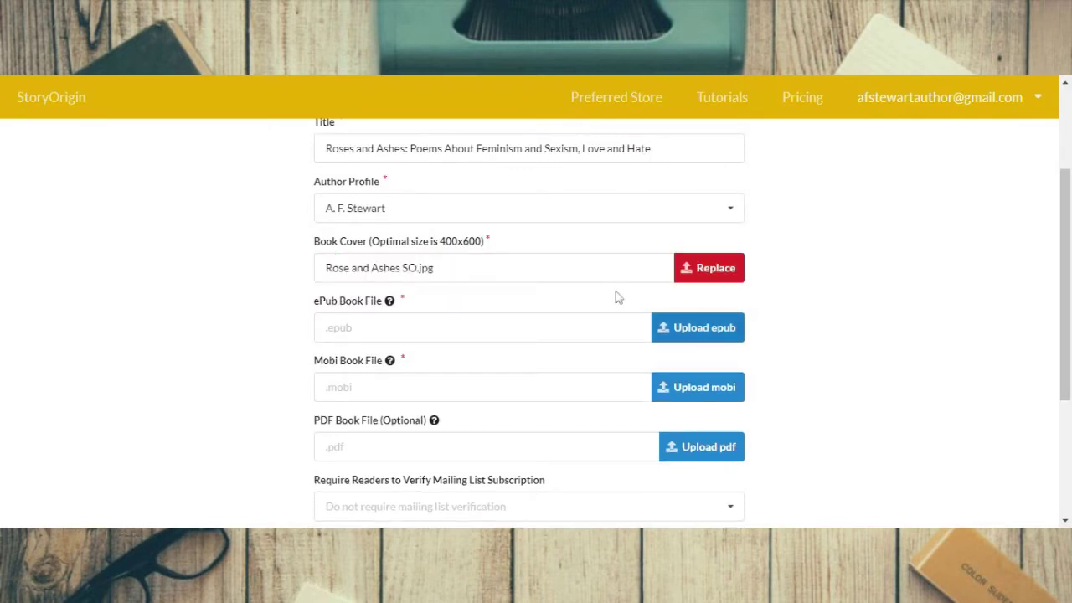
pyautogui.click(702, 332)
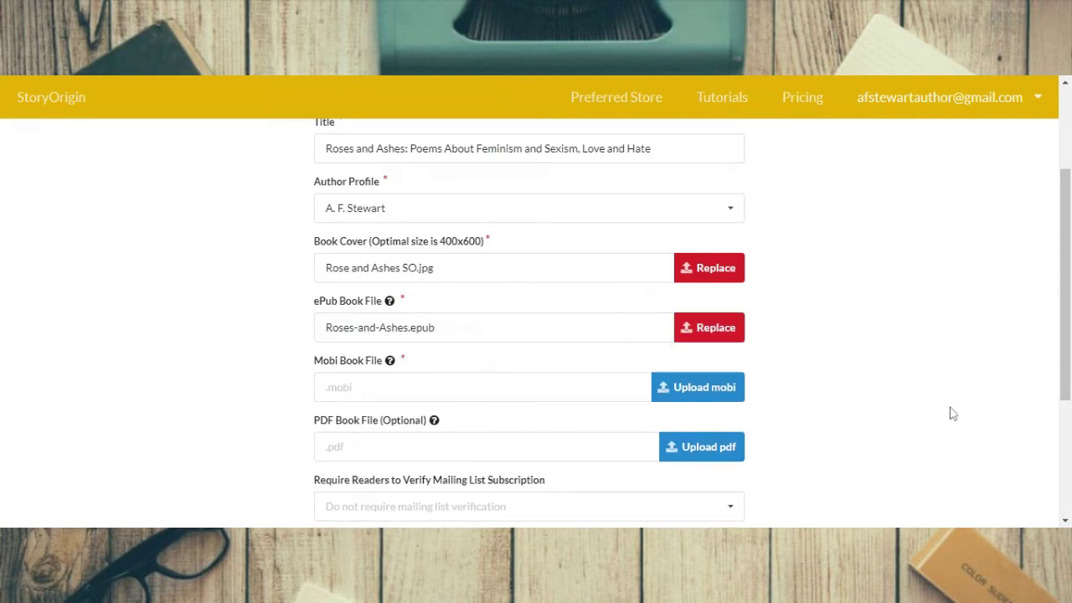
pyautogui.click(703, 397)
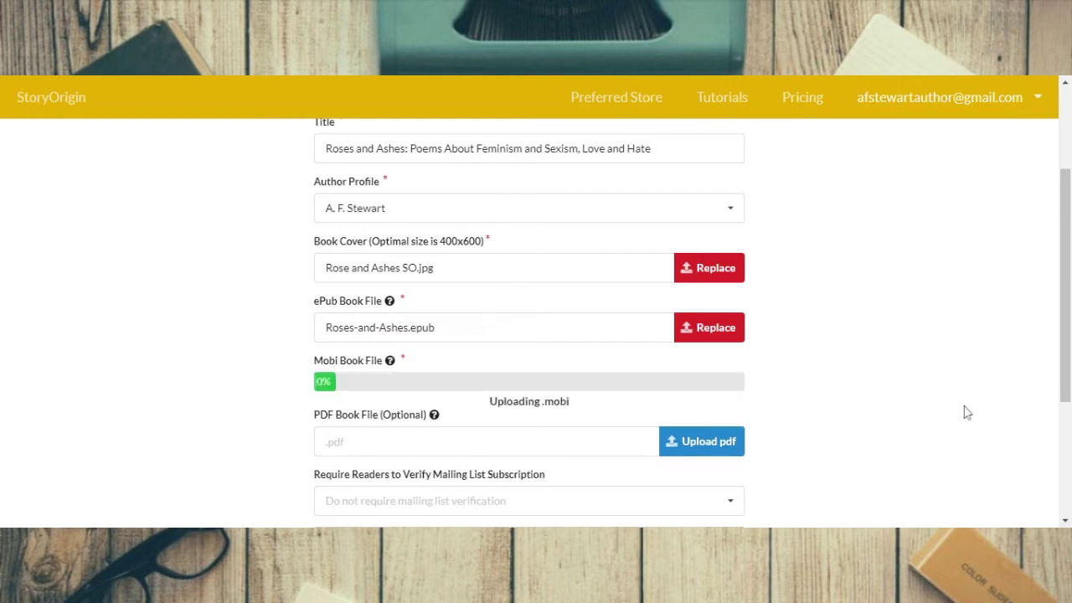
# Review the mailing list verification choices and select "Do not require mailing list verification" for readers.
pyautogui.scroll(-2, 964, 412)
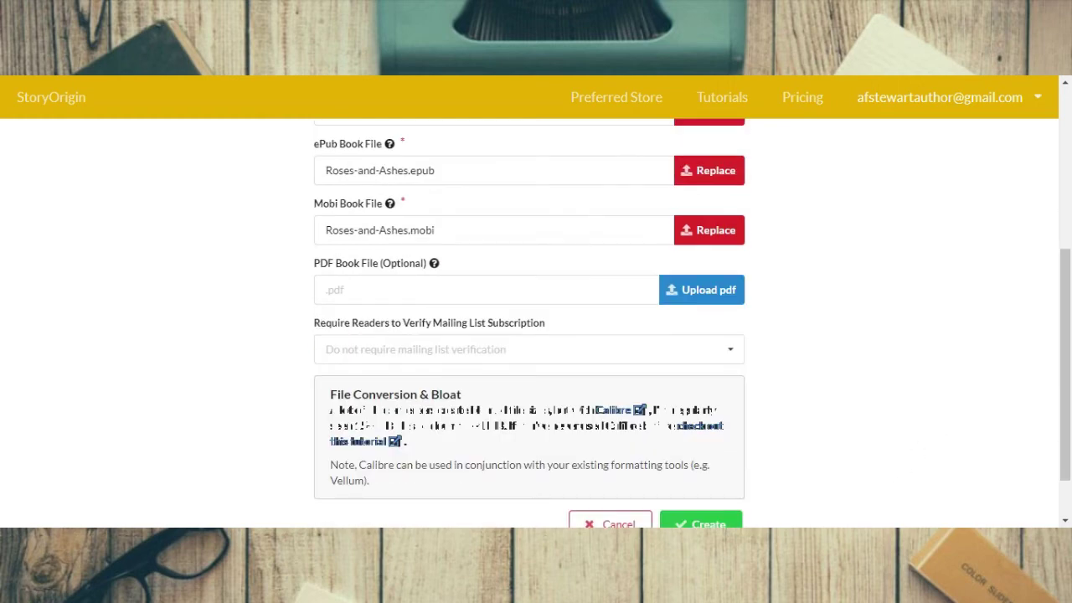
pyautogui.scroll(-1, 986, 399)
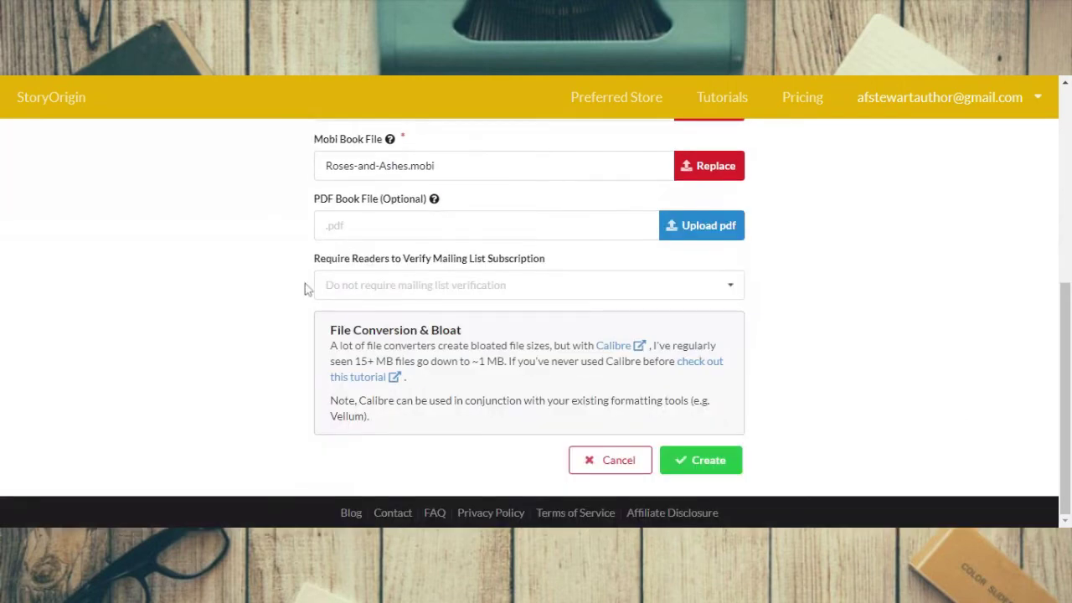
pyautogui.click(725, 304)
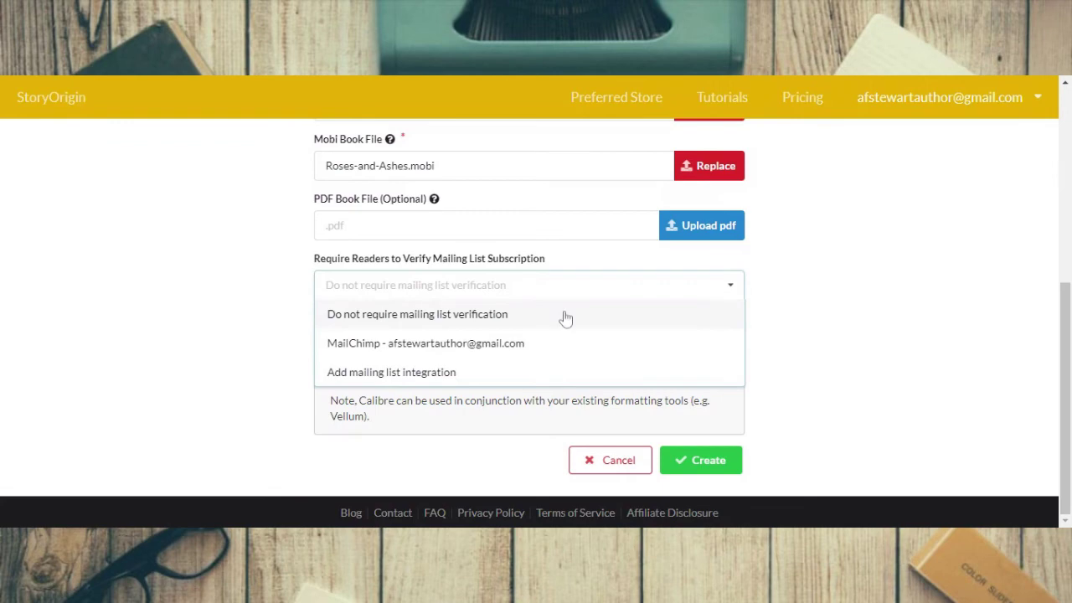
pyautogui.click(435, 315)
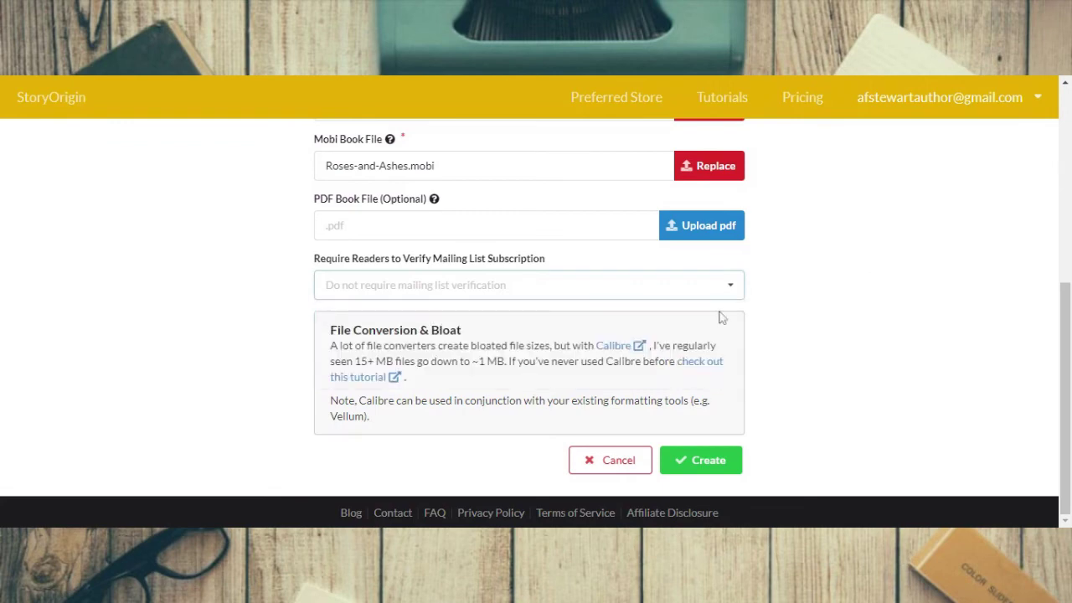
pyautogui.click(718, 285)
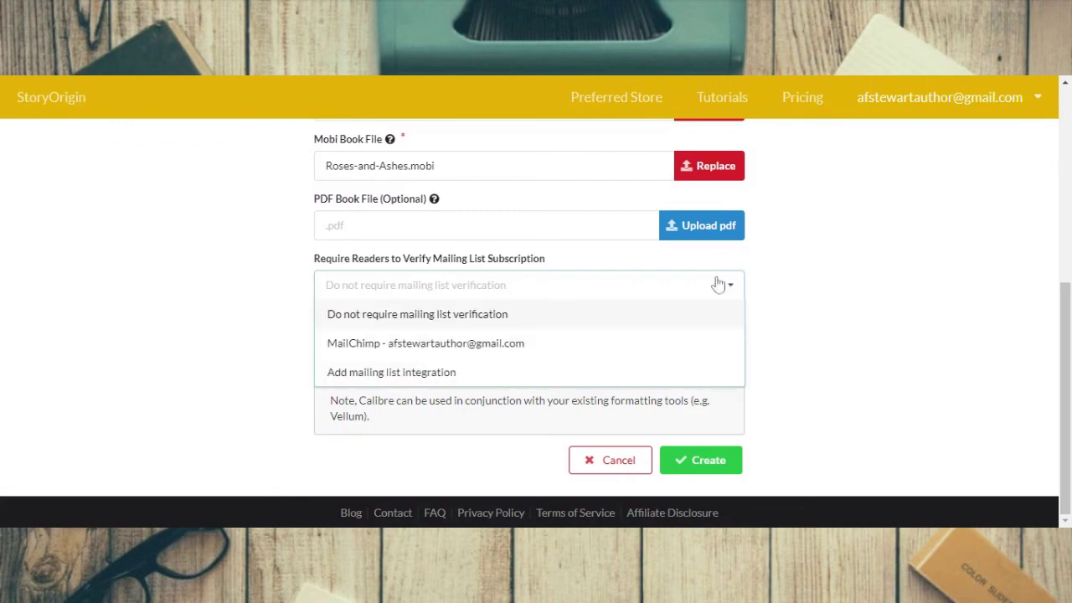
pyautogui.click(418, 318)
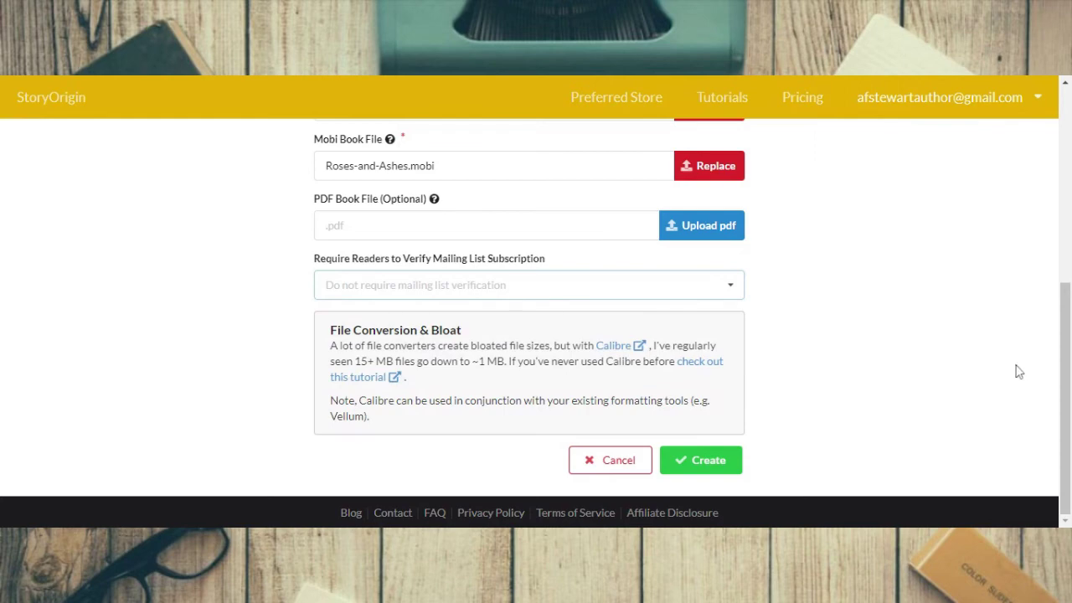
# Check the form entries, create the Roses and Ashes direct download page and look over its details.
pyautogui.scroll(5, 955, 440)
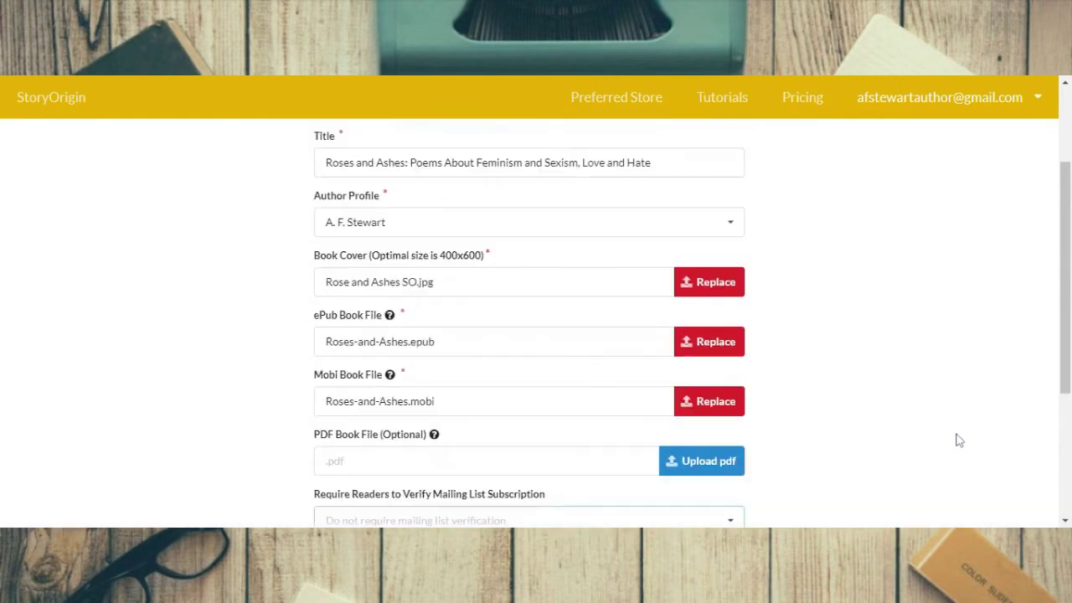
pyautogui.scroll(-5, 955, 440)
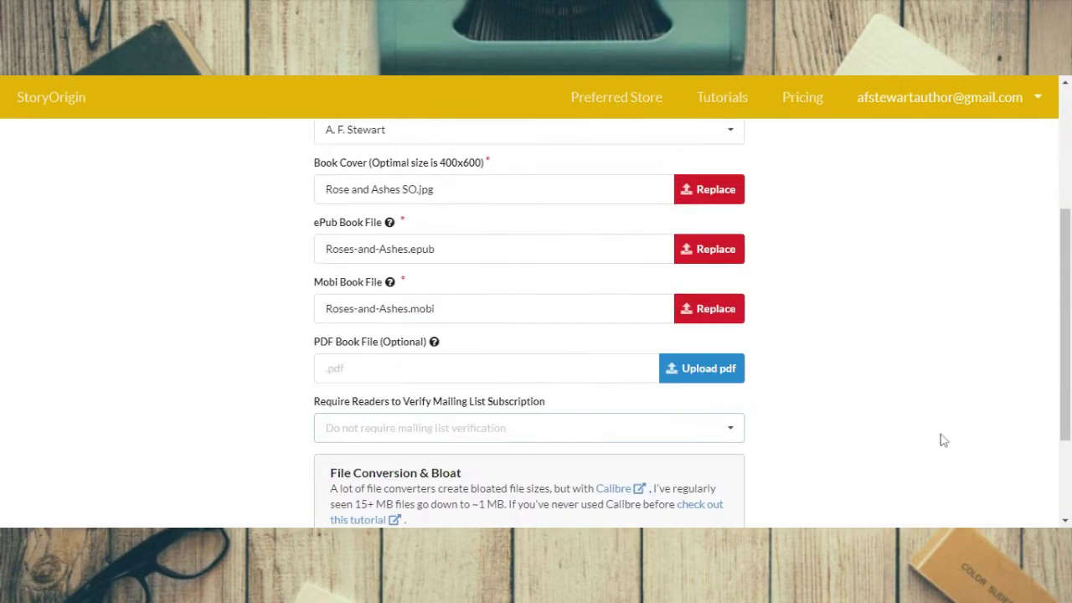
pyautogui.click(711, 466)
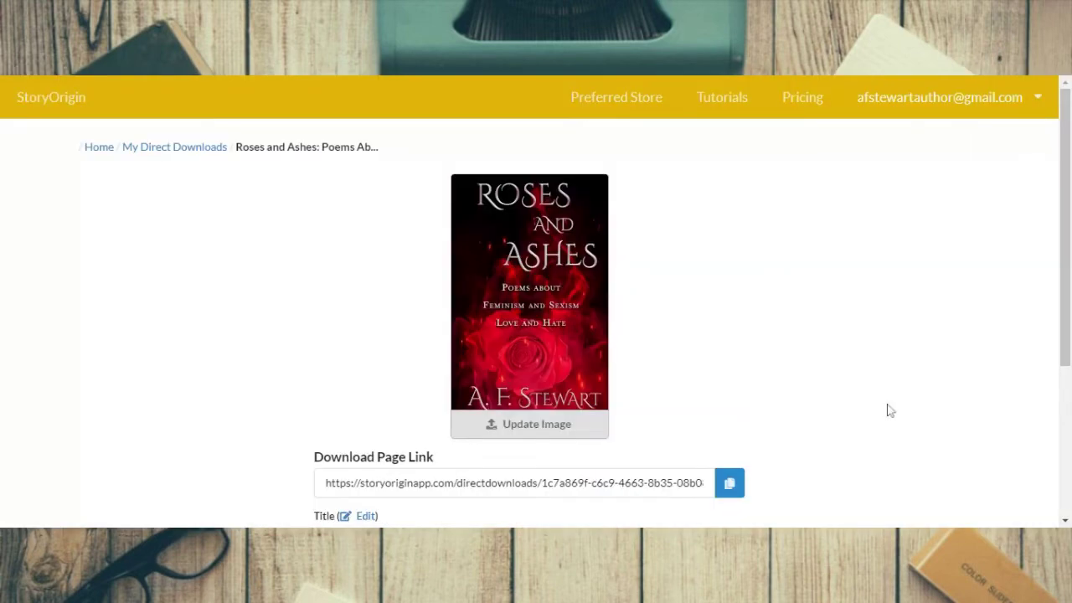
pyautogui.scroll(-3, 926, 379)
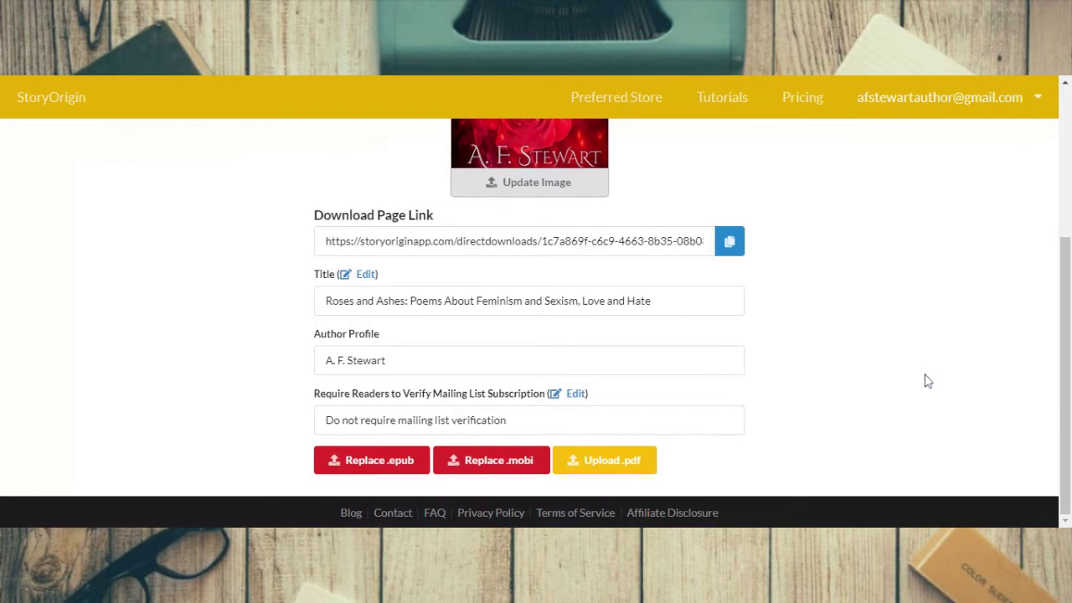
pyautogui.scroll(3, 921, 381)
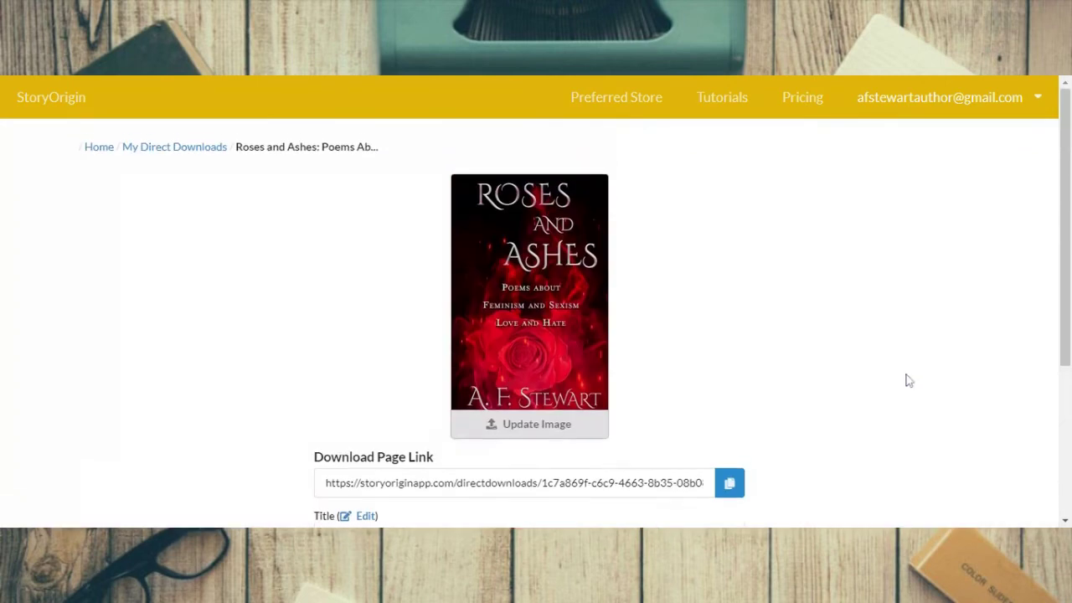
# Return to the author dashboard, reopen the Direct Downloads list and bring up the public Roses and Ashes download page.
pyautogui.click(1035, 97)
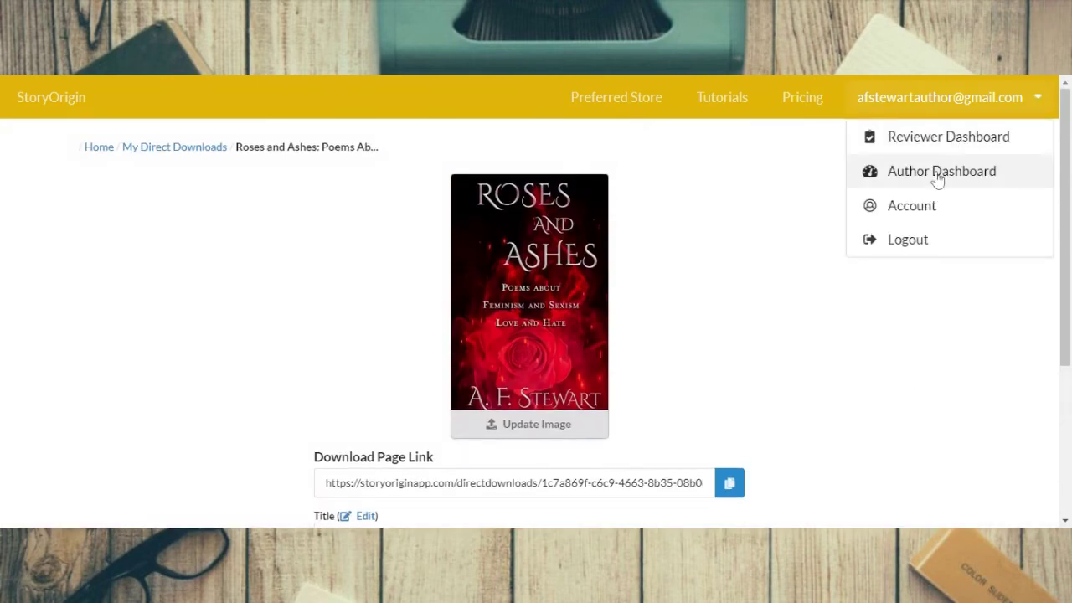
pyautogui.click(940, 176)
pyautogui.scroll(-2, 146, 478)
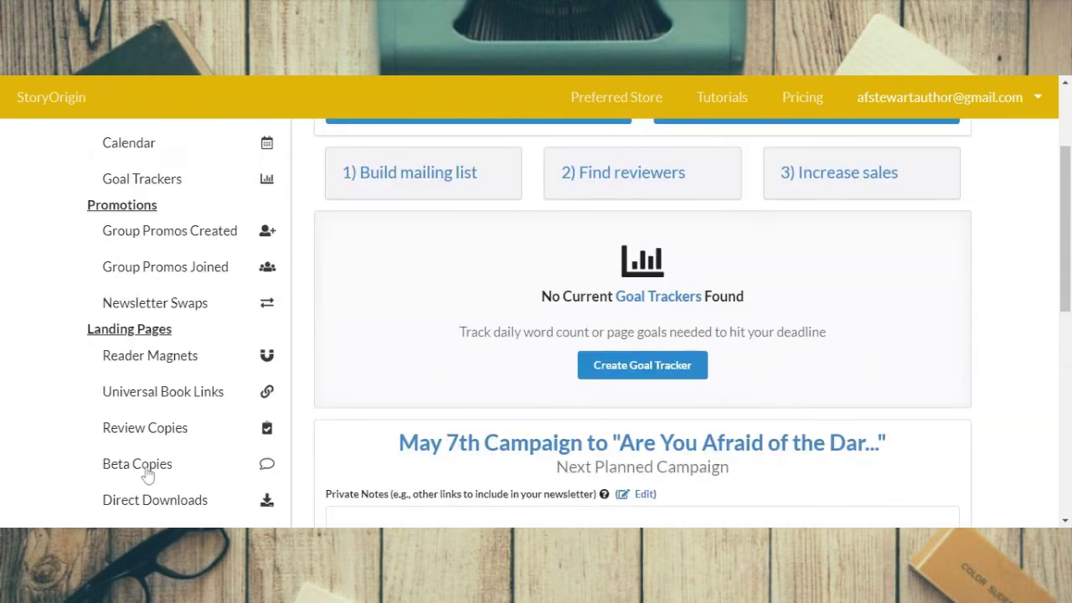
pyautogui.scroll(-1, 155, 459)
pyautogui.scroll(-1, 155, 459)
pyautogui.click(118, 344)
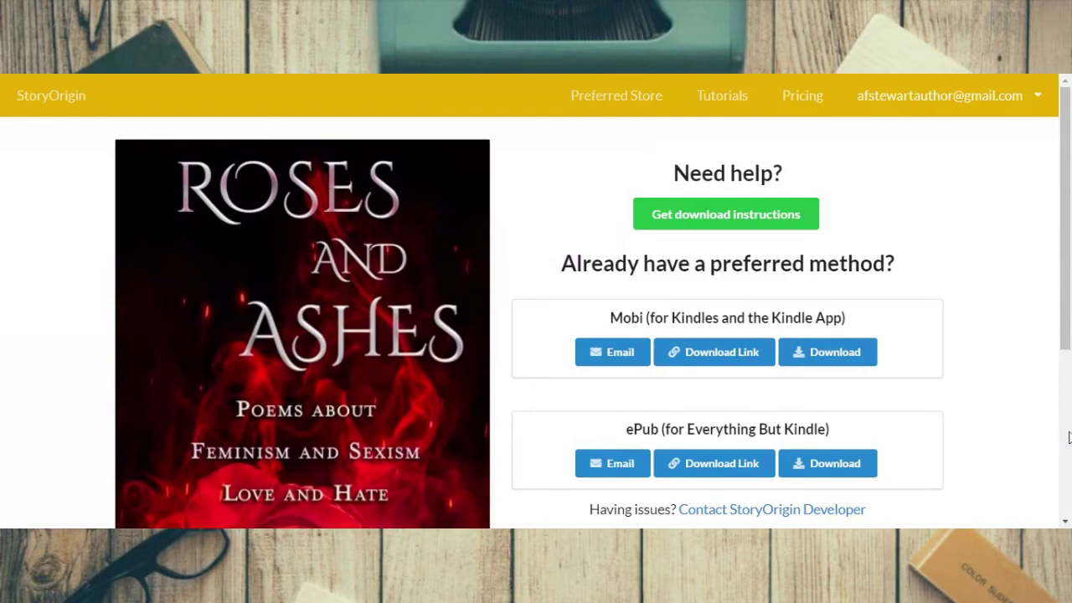
# Examine the public Roses and Ashes page, including its download instructions and the Mobi and ePub delivery options.
pyautogui.scroll(-1, 1049, 415)
pyautogui.scroll(1, 1043, 408)
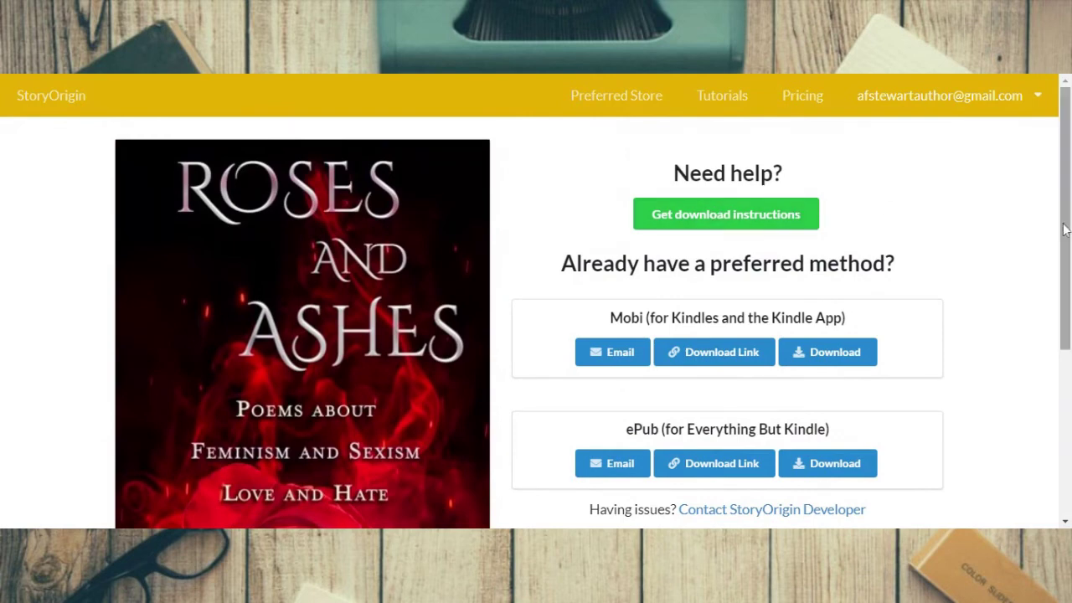
pyautogui.scroll(-1, 1059, 230)
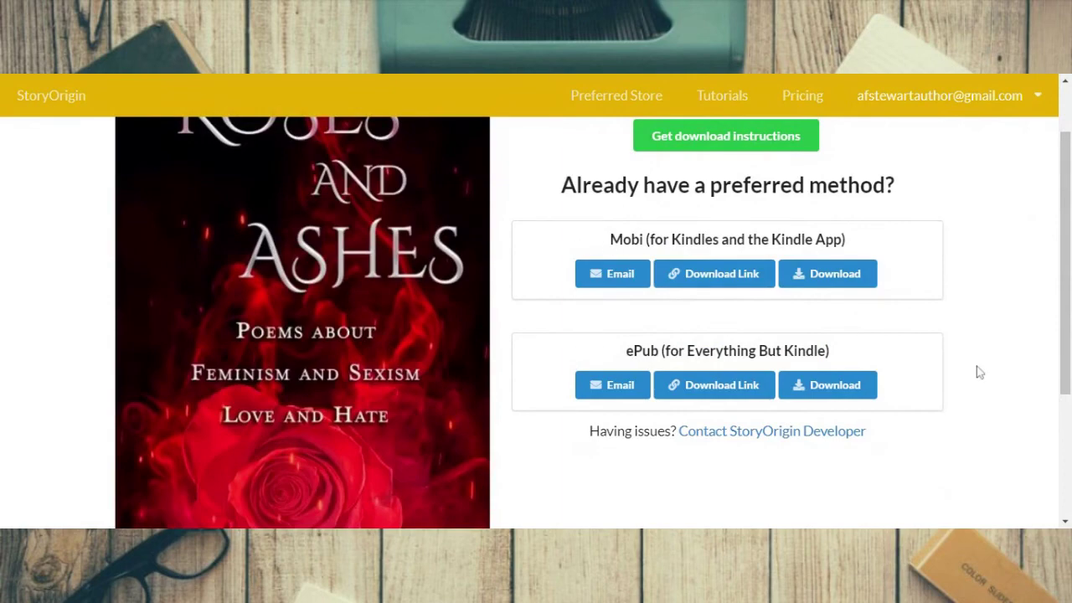
pyautogui.scroll(-3, 977, 371)
pyautogui.scroll(4, 968, 410)
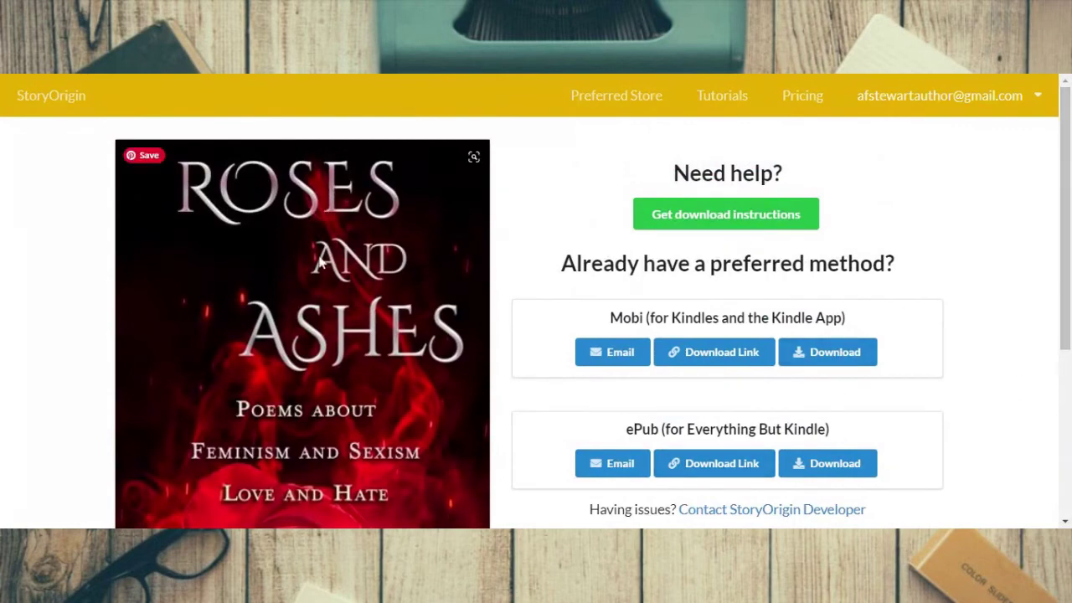
# Return to the author dashboard and open the Audio Review Codes list.
pyautogui.click(874, 109)
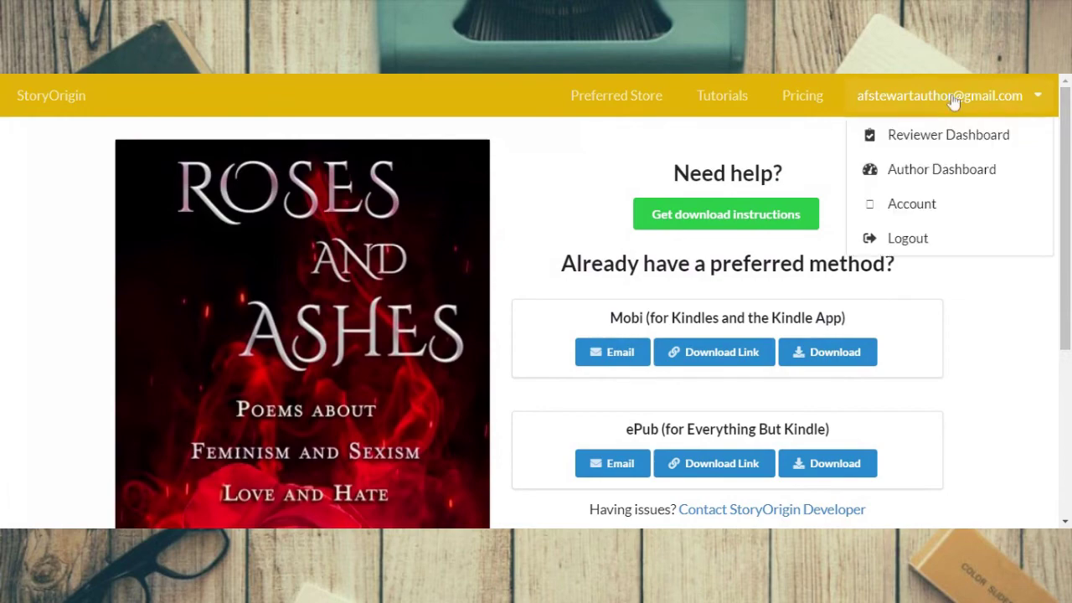
pyautogui.click(893, 174)
pyautogui.scroll(-2, 62, 352)
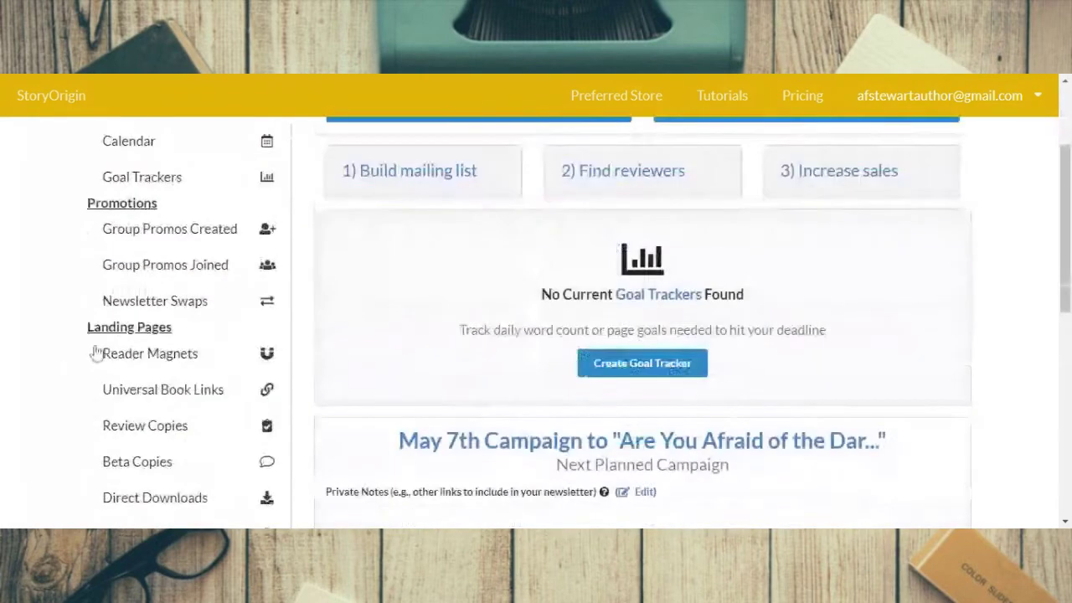
pyautogui.scroll(-2, 63, 351)
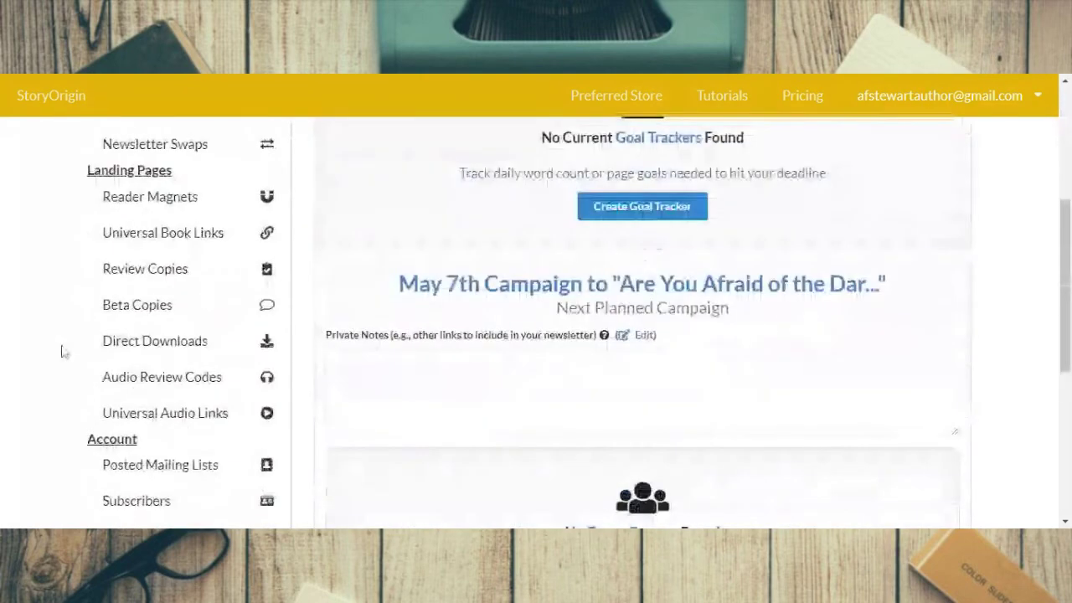
pyautogui.click(139, 385)
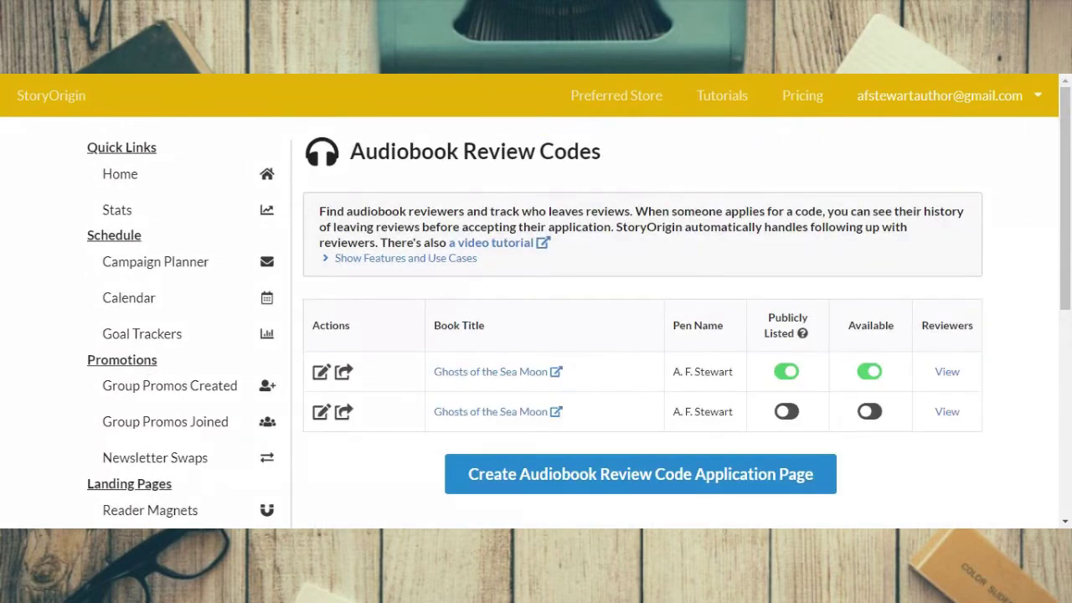
# Open the publicly listed Ghosts of the Sea Moon audiobook review code page and examine its application link and promo code provider.
pyautogui.scroll(-1, 536, 319)
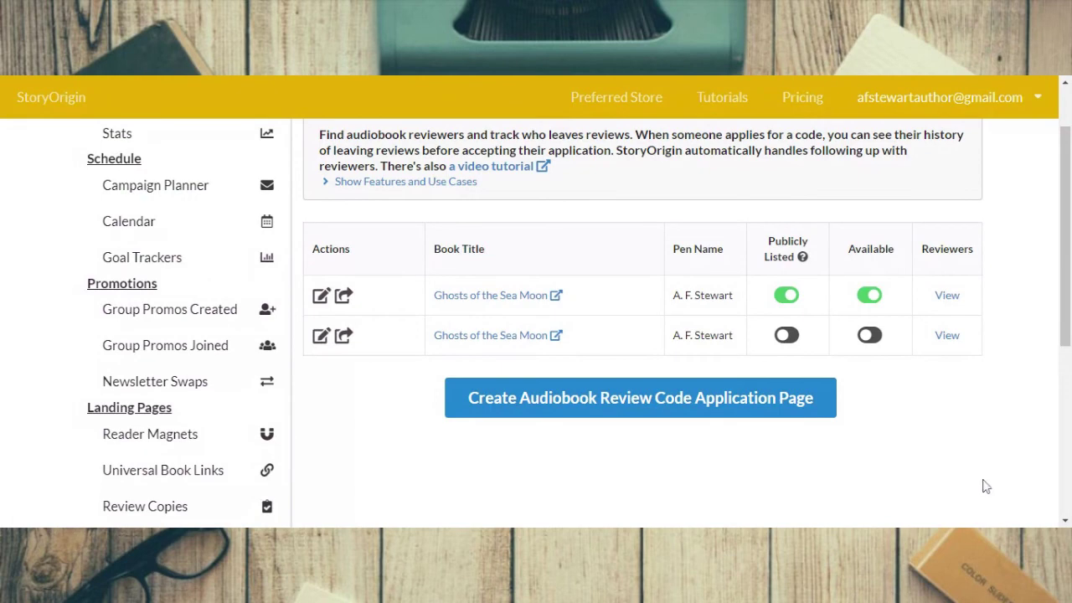
pyautogui.click(321, 296)
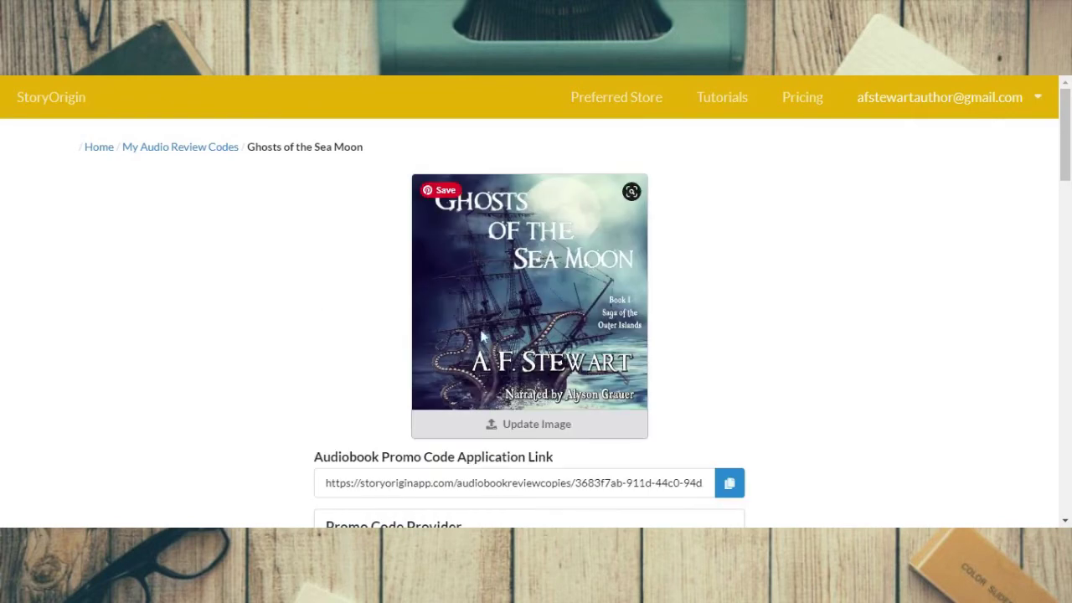
pyautogui.scroll(-2, 1010, 288)
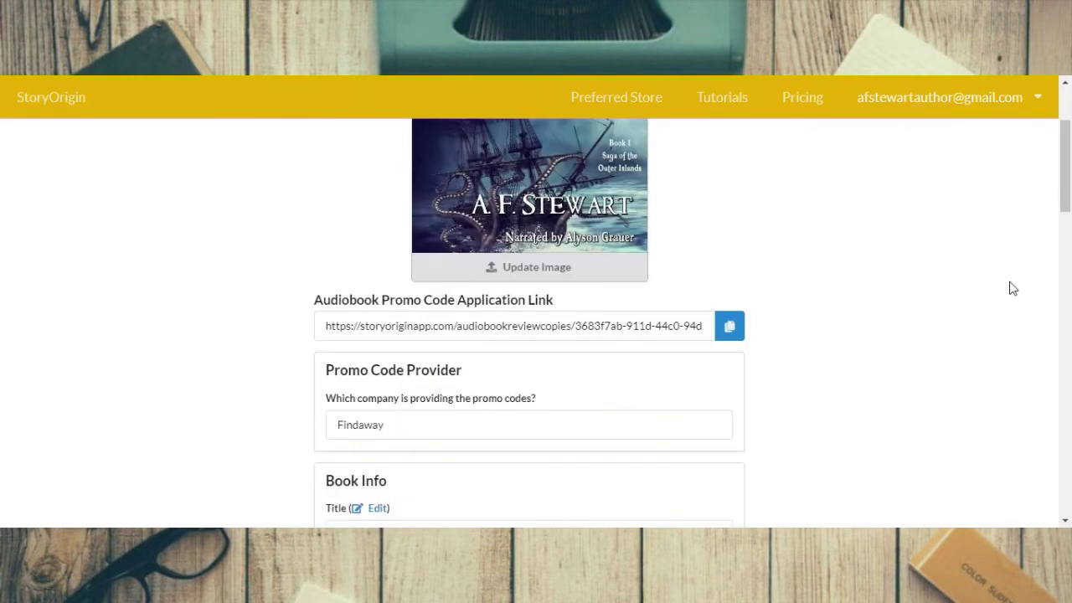
pyautogui.scroll(1, 1011, 289)
pyautogui.scroll(1, 766, 294)
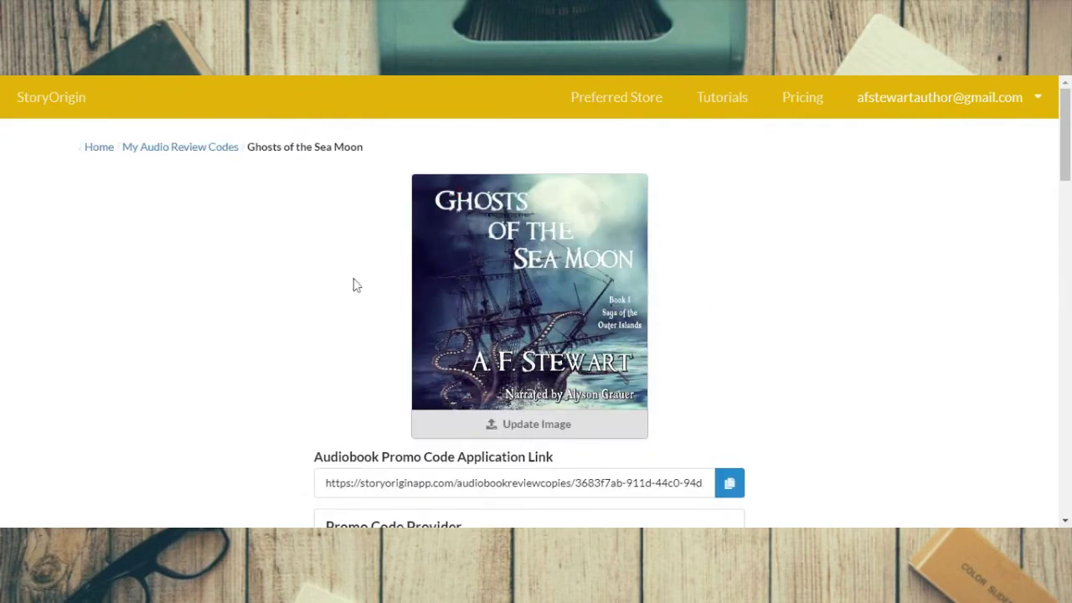
pyautogui.scroll(-1, 1070, 348)
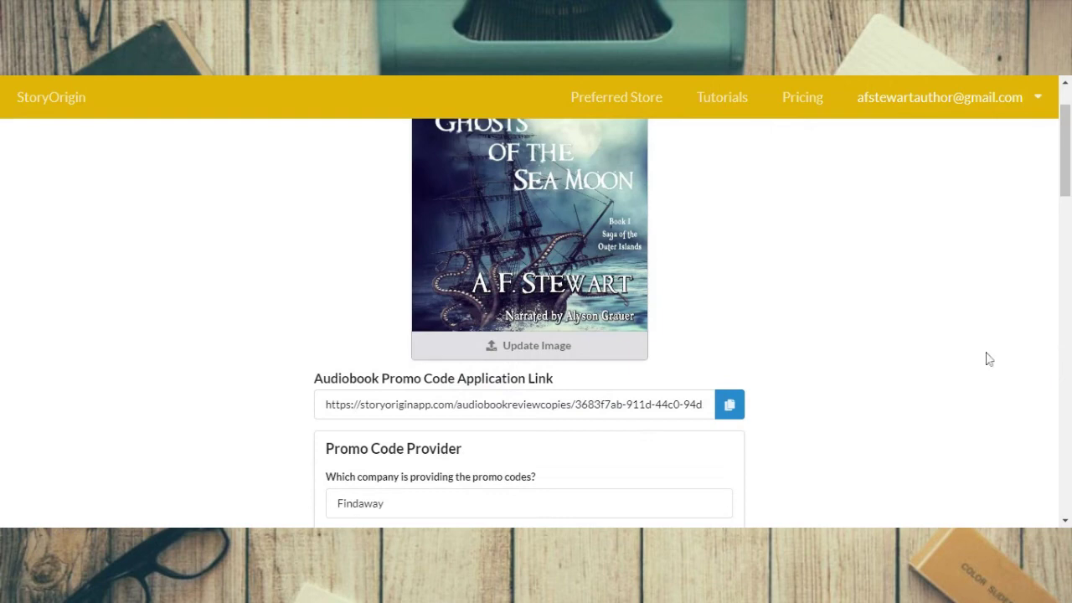
pyautogui.scroll(-1, 990, 359)
pyautogui.scroll(-1, 987, 342)
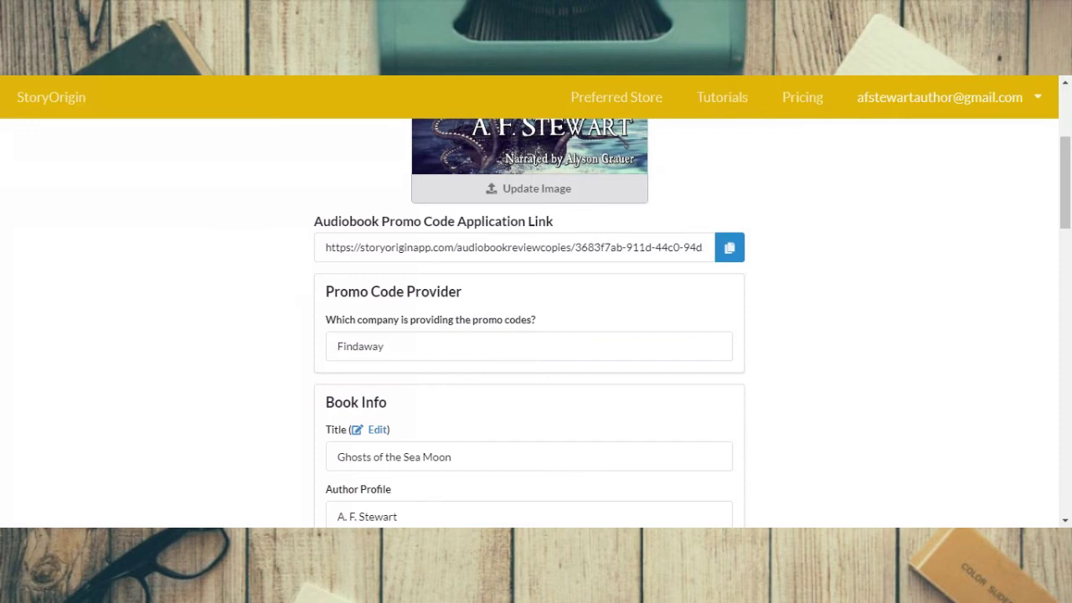
# Look over the audiobook's Book Info, including its title, author profile, tags, headline, subheader and description.
pyautogui.scroll(-2, 1000, 317)
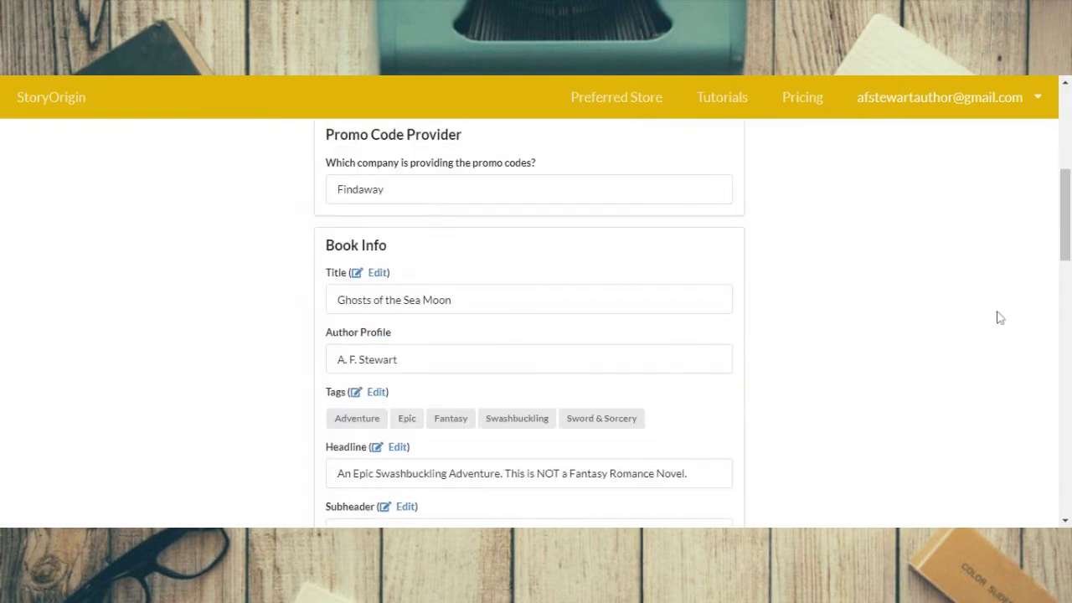
pyautogui.scroll(-1, 994, 307)
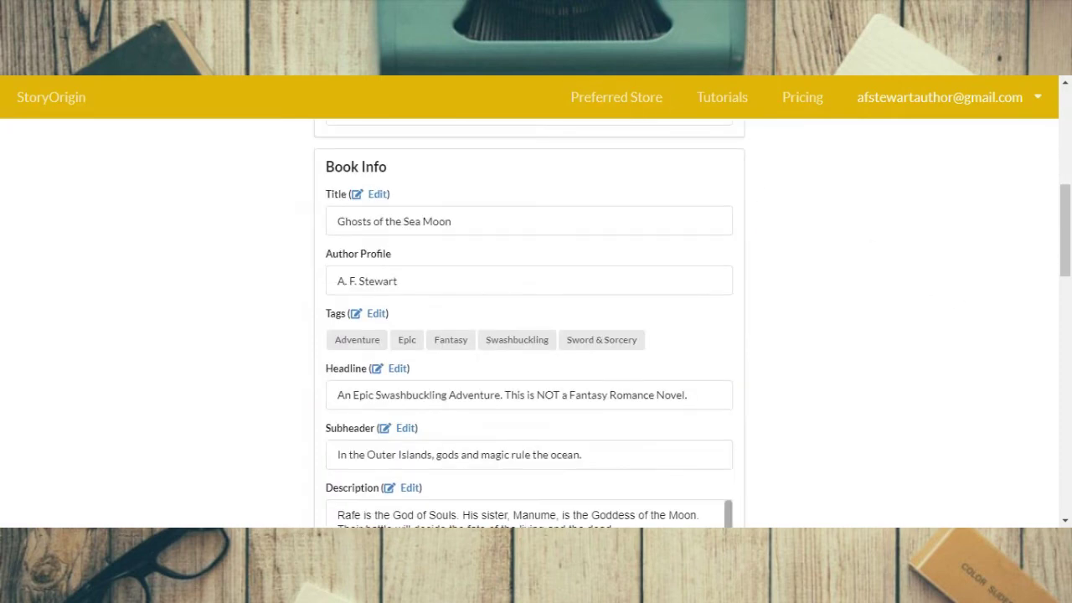
pyautogui.scroll(-1, 536, 322)
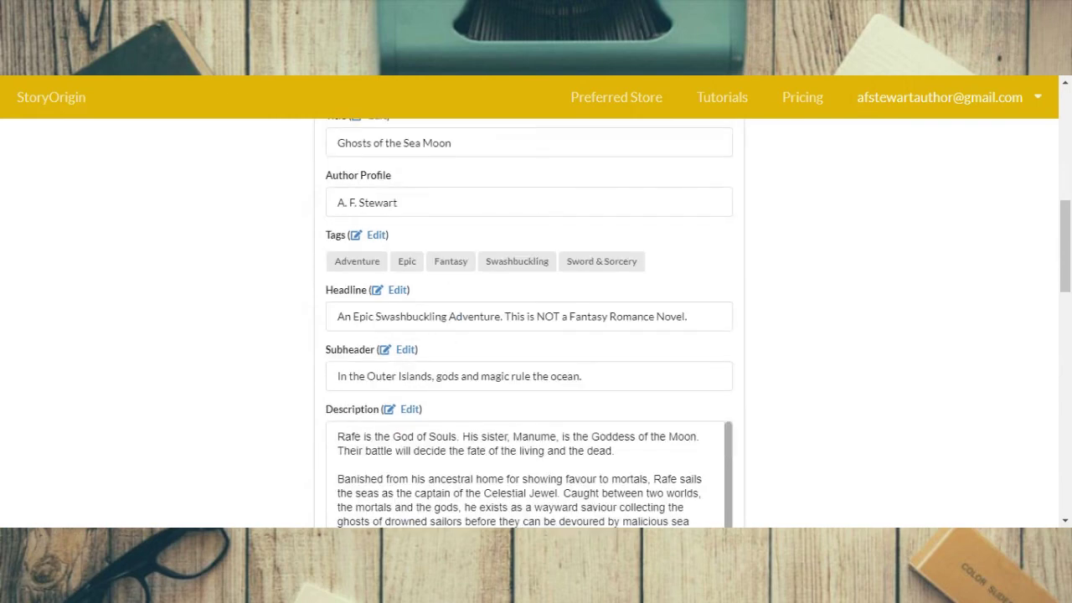
pyautogui.scroll(-6, 932, 297)
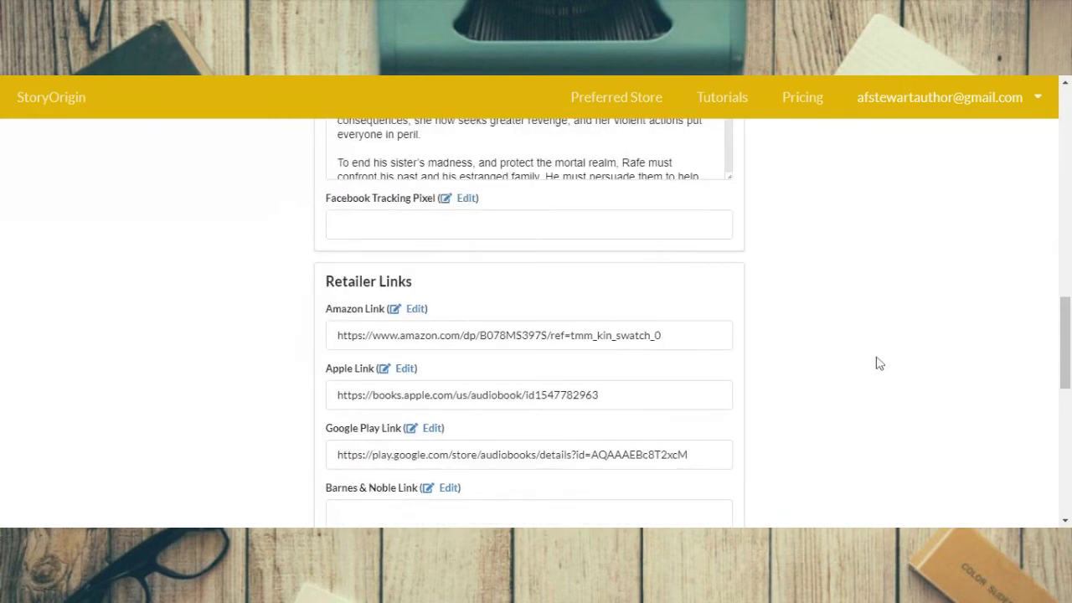
# Examine the audiobook's retailer links, review platform links and the platforms marked as priorities.
pyautogui.scroll(-1, 879, 364)
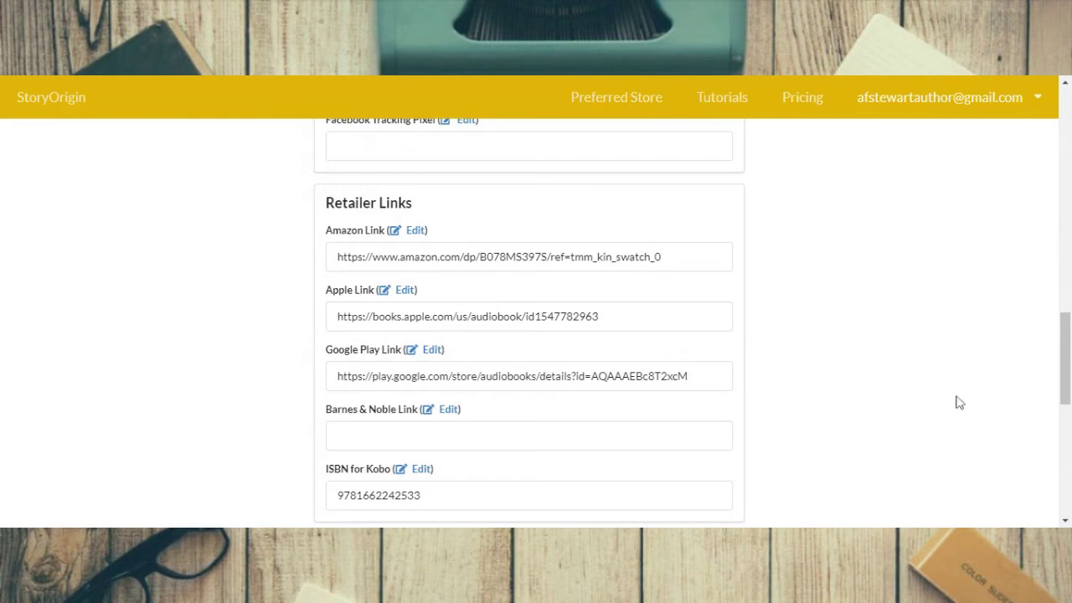
pyautogui.scroll(-1, 961, 405)
pyautogui.scroll(-1, 945, 400)
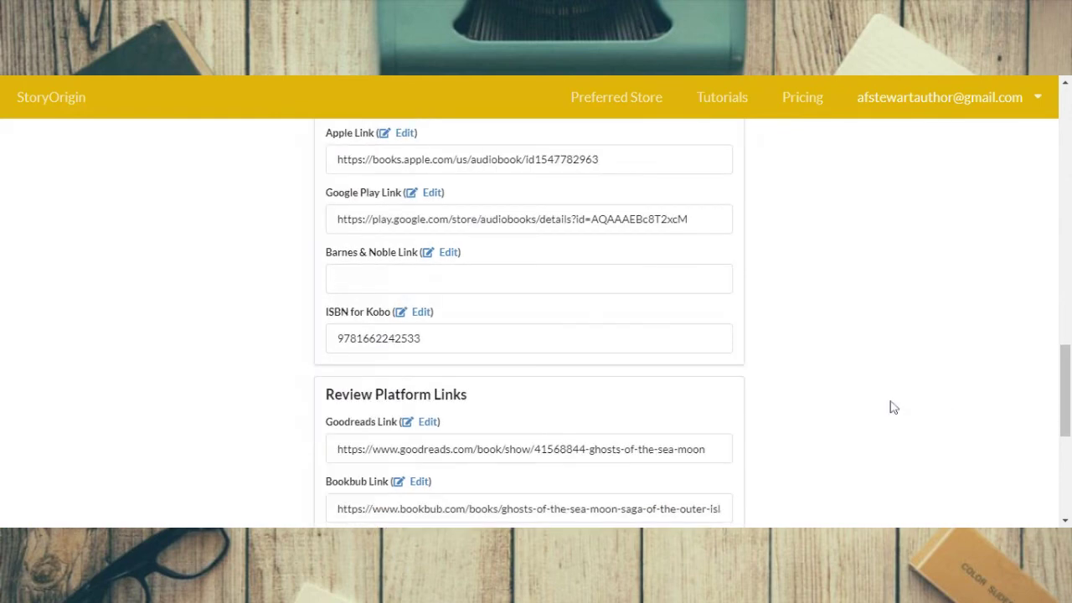
pyautogui.scroll(-2, 910, 393)
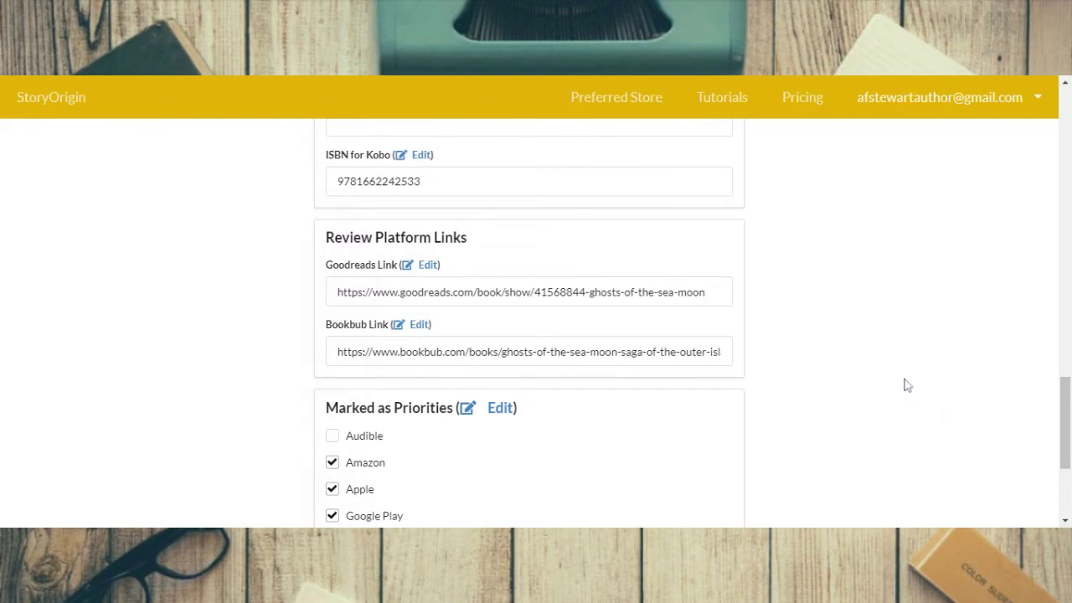
pyautogui.scroll(4, 907, 375)
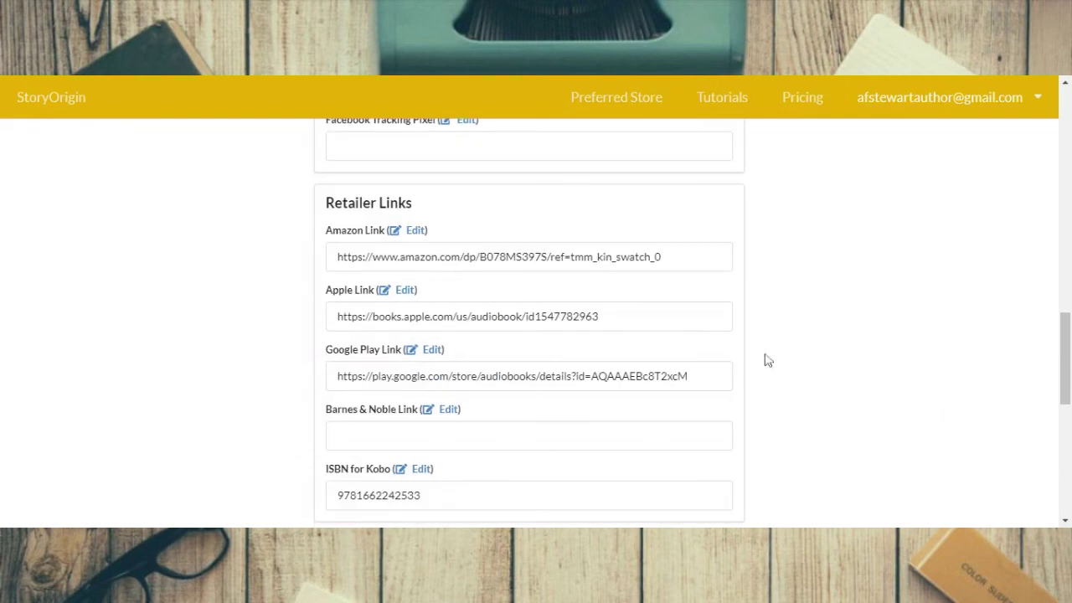
pyautogui.scroll(-2, 765, 362)
pyautogui.scroll(-1, 762, 340)
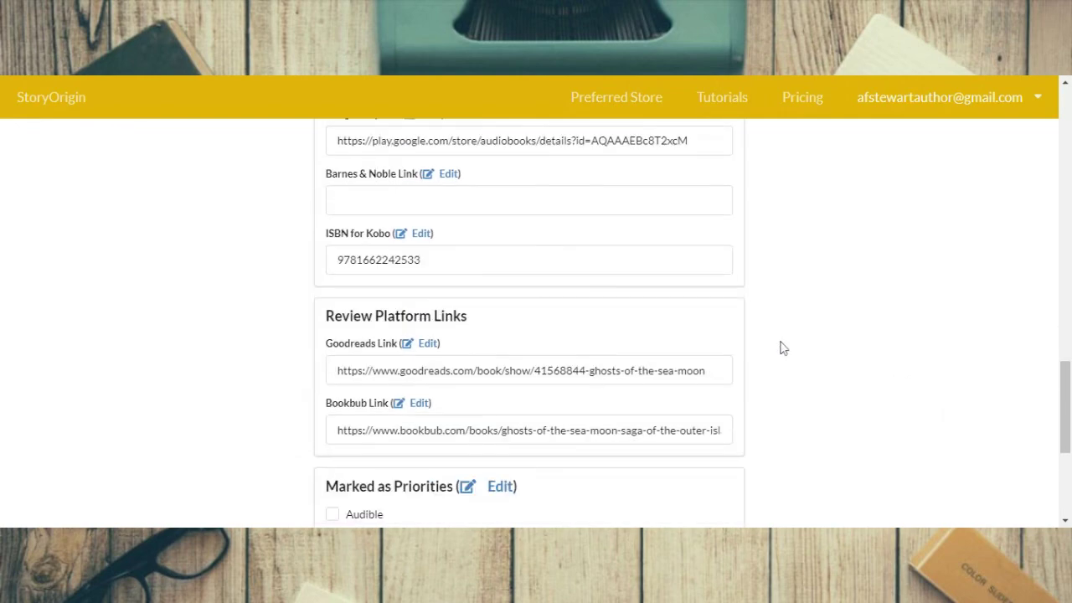
pyautogui.scroll(-1, 941, 348)
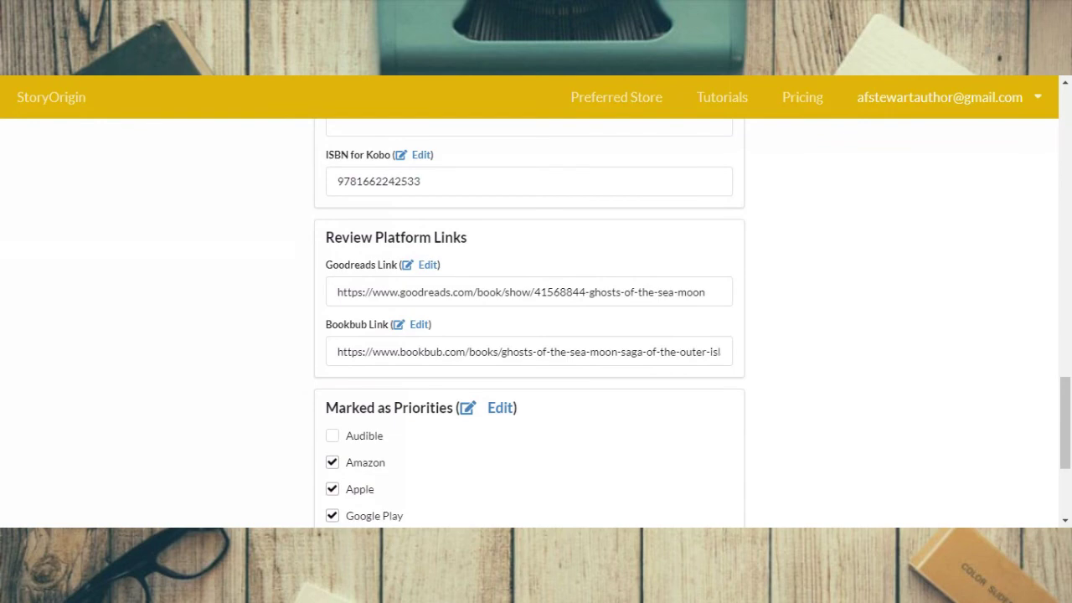
pyautogui.scroll(-2, 1005, 277)
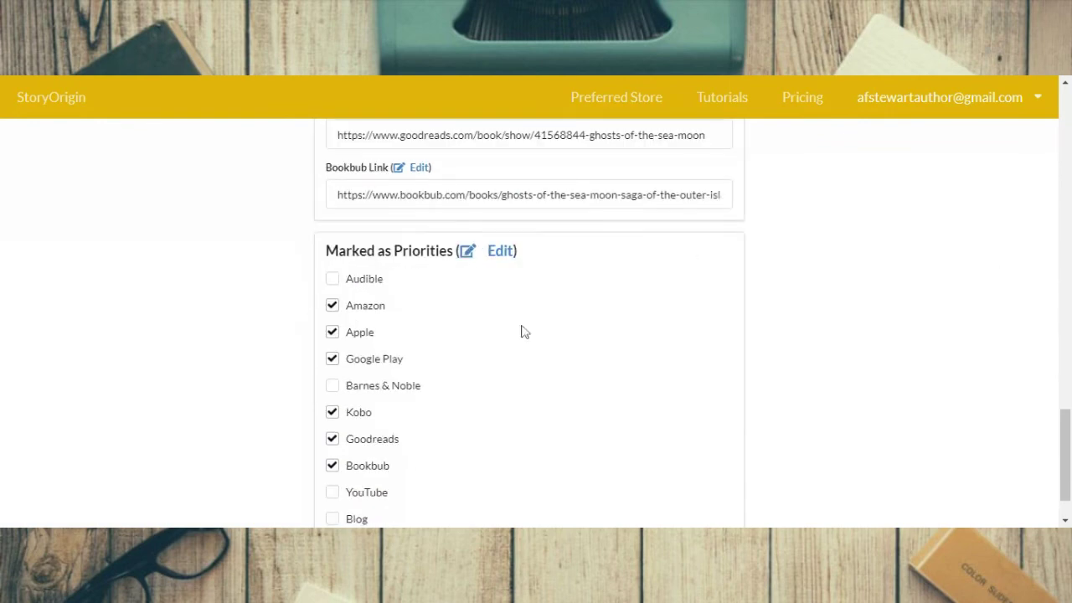
pyautogui.scroll(-1, 521, 333)
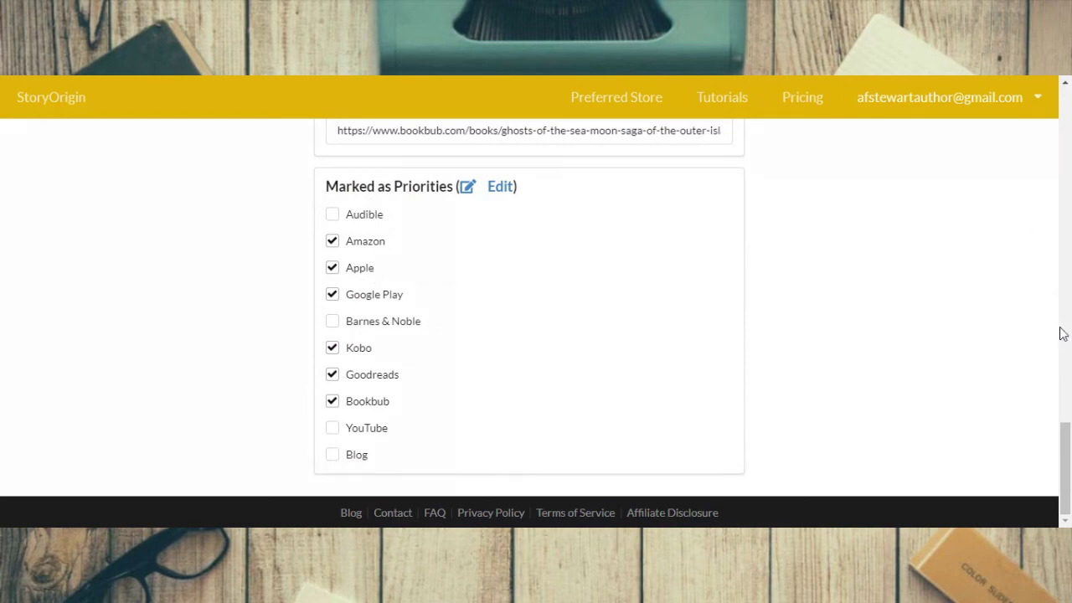
# Return to the Audio Review Codes list and open the Universal Audio Links list.
pyautogui.scroll(15, 997, 304)
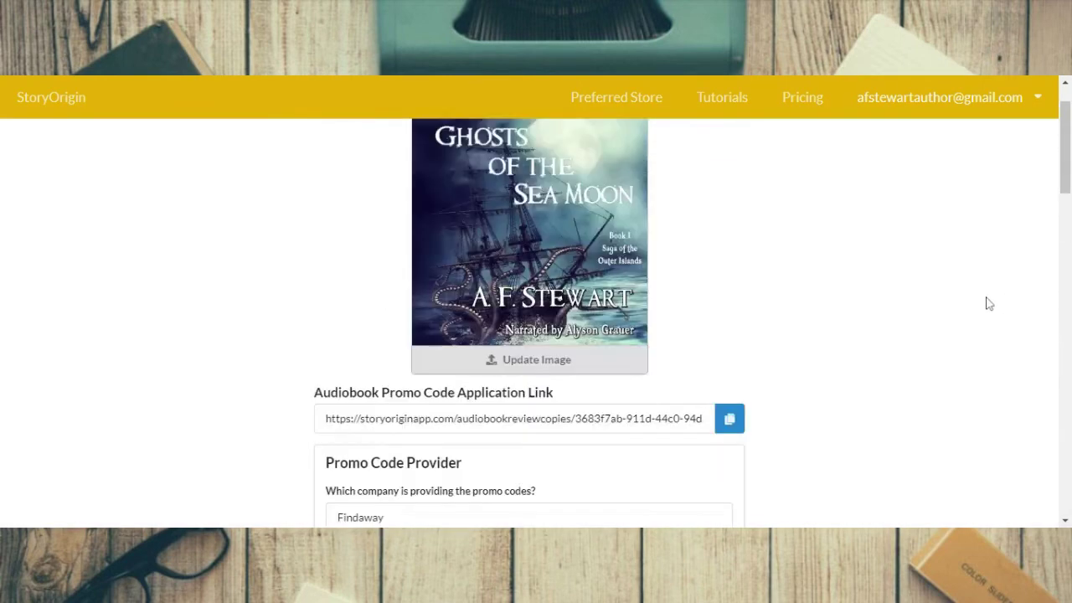
pyautogui.scroll(1, 987, 302)
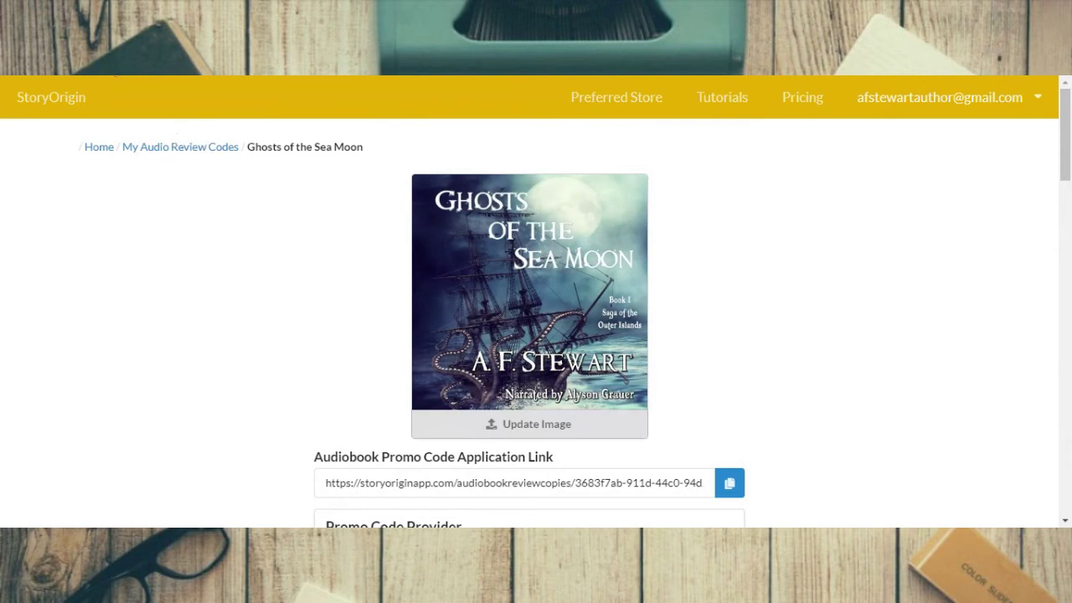
pyautogui.click(177, 149)
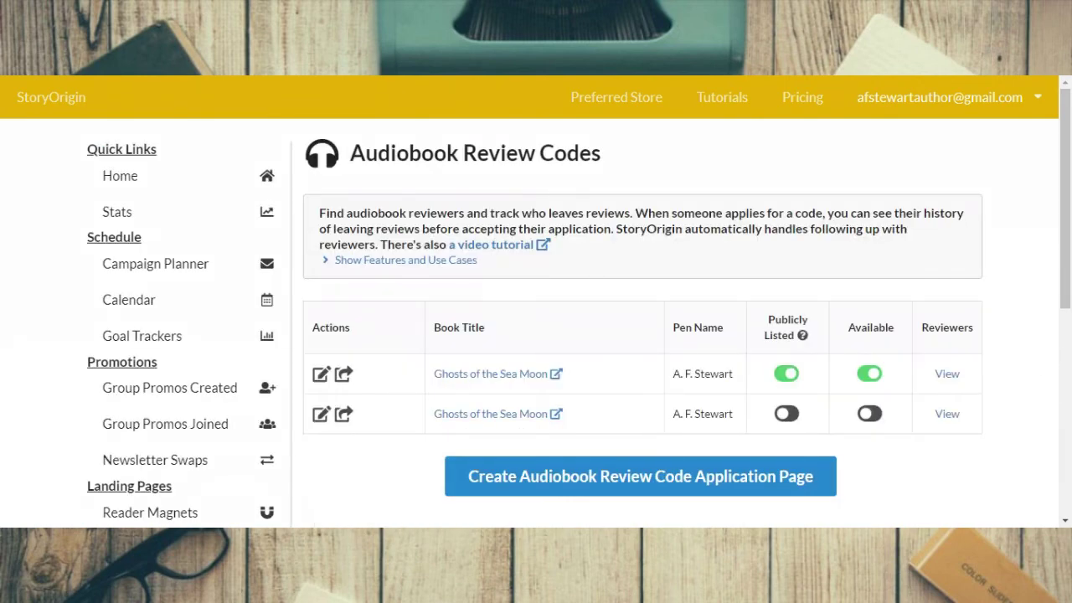
pyautogui.scroll(-3, 536, 335)
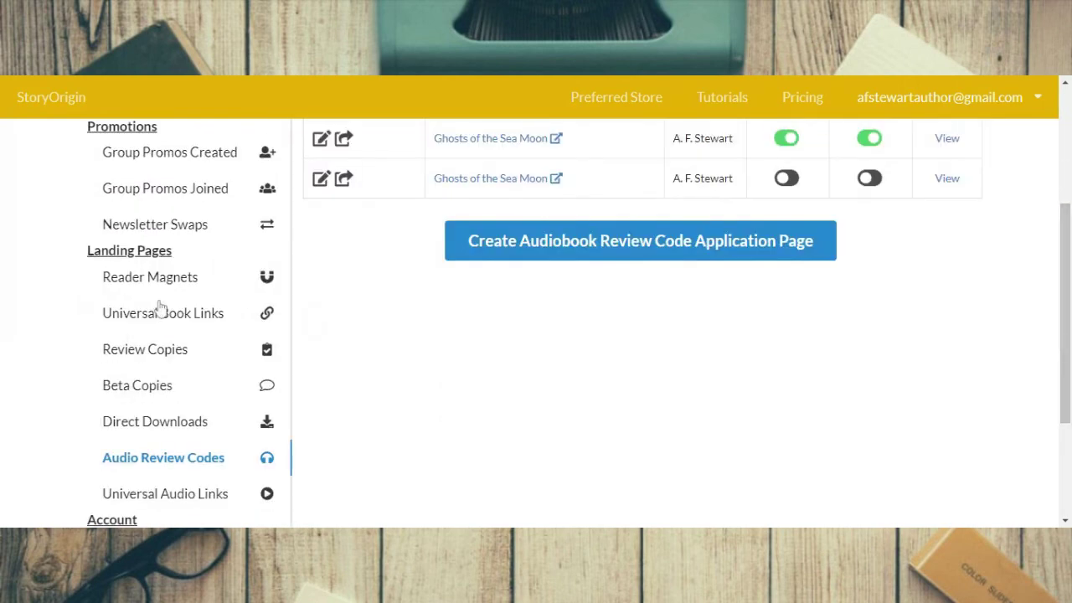
pyautogui.scroll(-1, 147, 381)
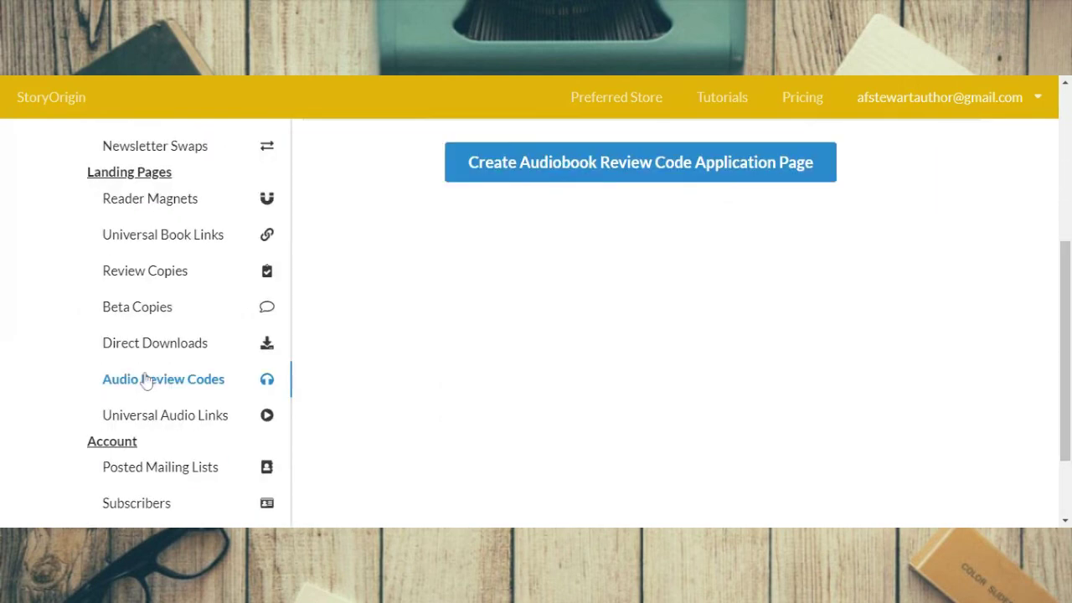
pyautogui.click(155, 425)
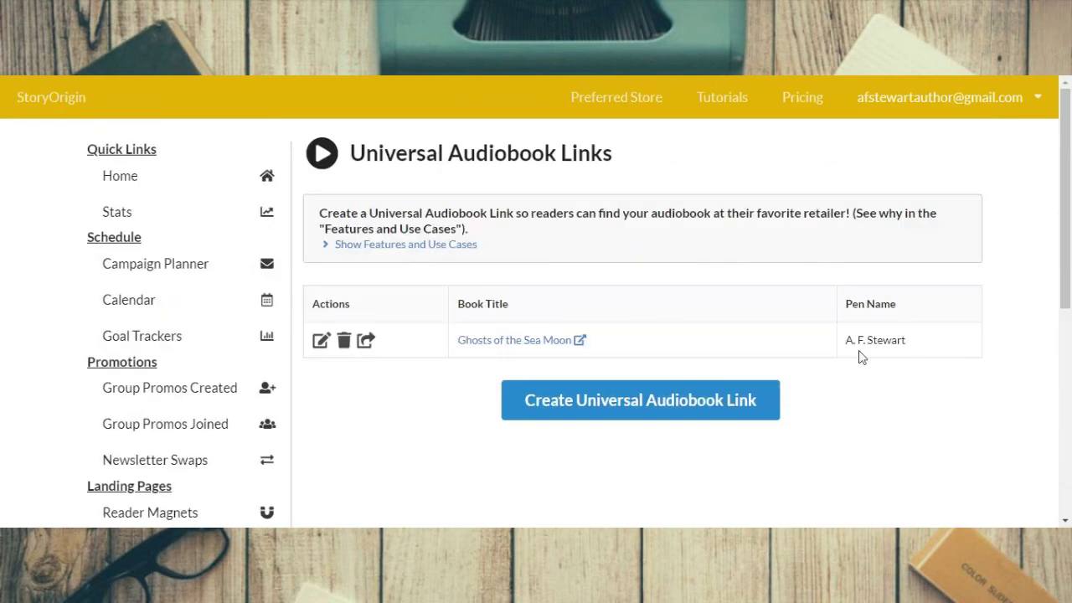
# Open the Ghosts of the Sea Moon universal audiobook link and look through its tags and retailer link fields.
pyautogui.click(321, 341)
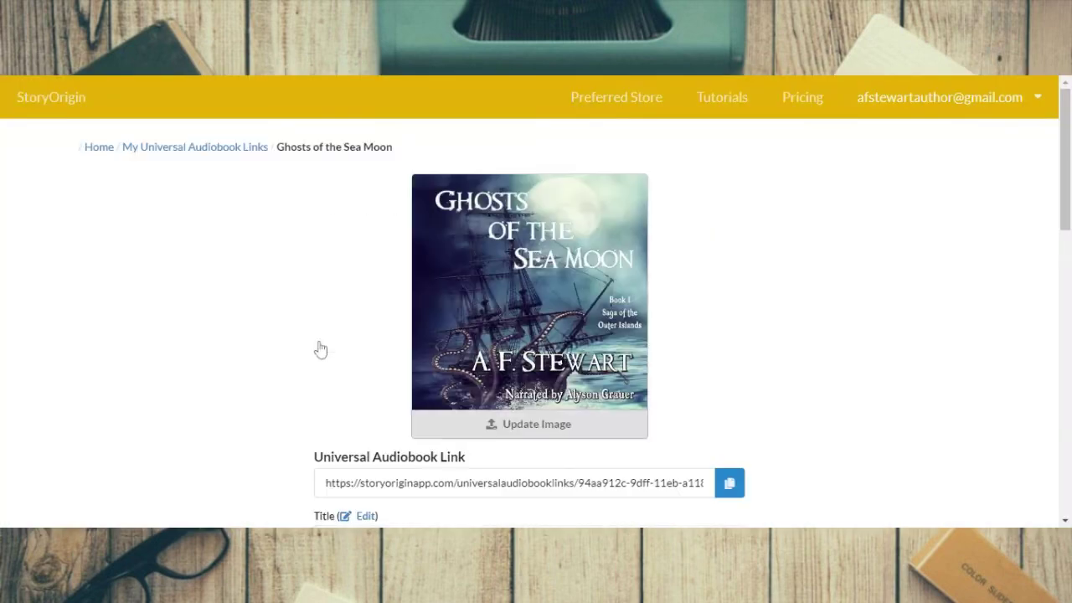
pyautogui.scroll(-9, 147, 300)
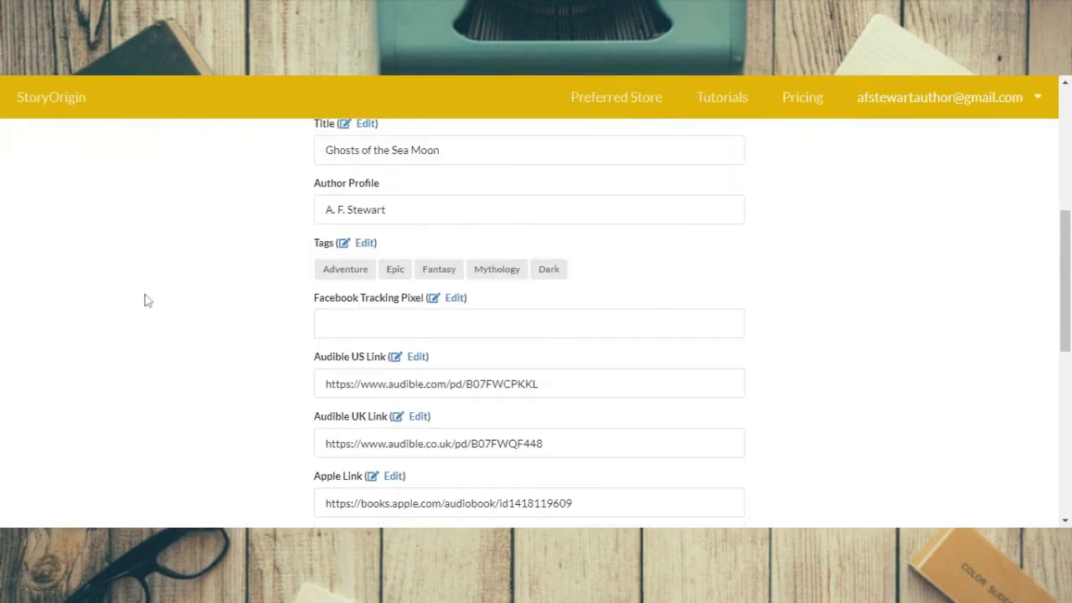
pyautogui.scroll(-3, 147, 300)
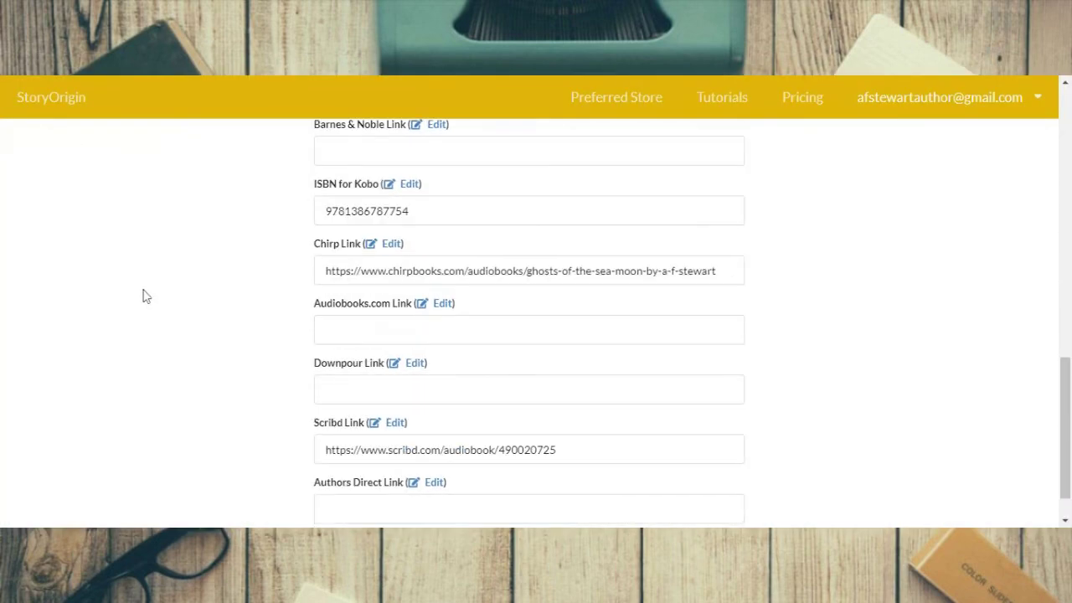
pyautogui.scroll(1, 142, 294)
pyautogui.scroll(11, 141, 291)
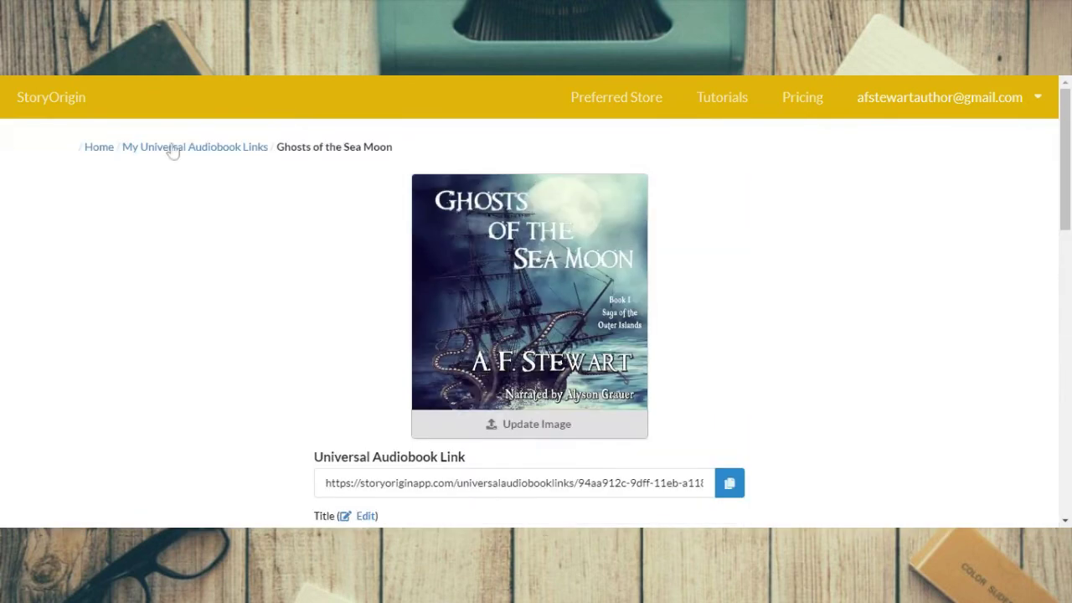
# Return to the Universal Audiobook Links list and open the account's Posted Mailing Lists.
pyautogui.click(172, 148)
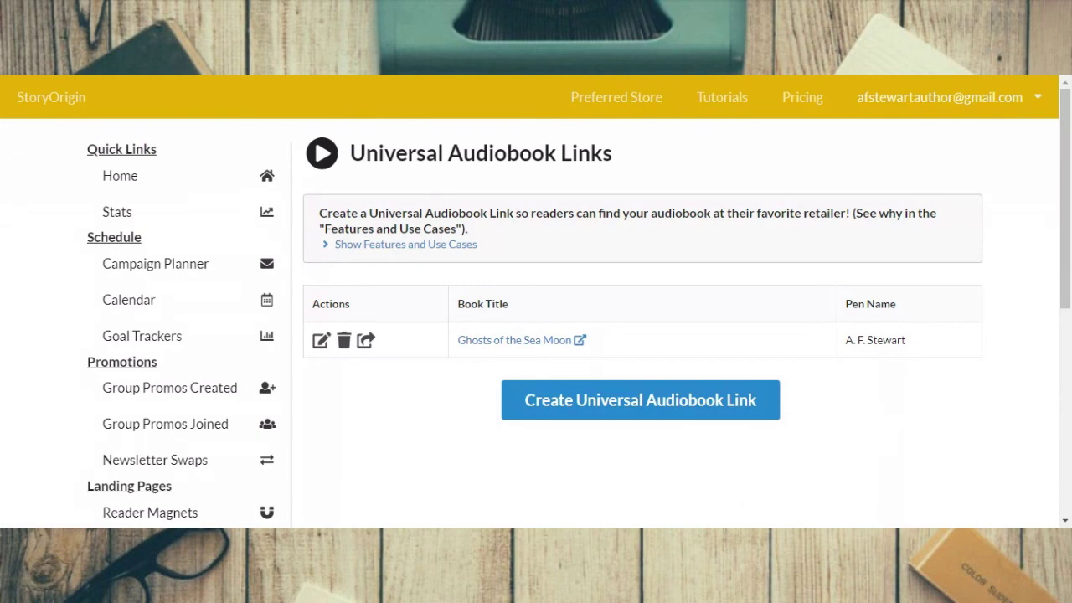
pyautogui.scroll(-5, 910, 426)
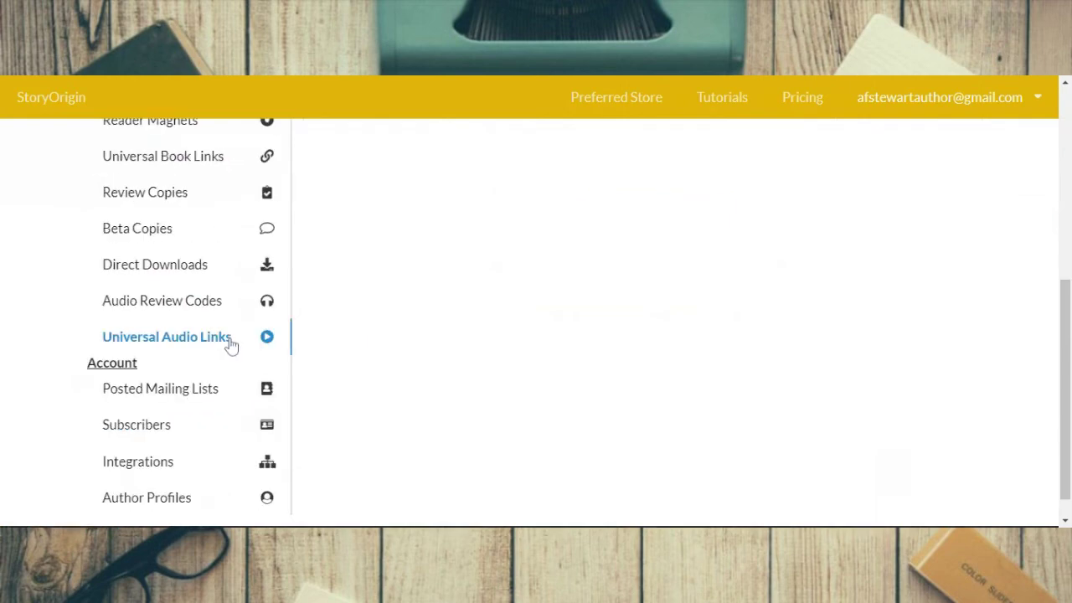
pyautogui.scroll(-1, 130, 398)
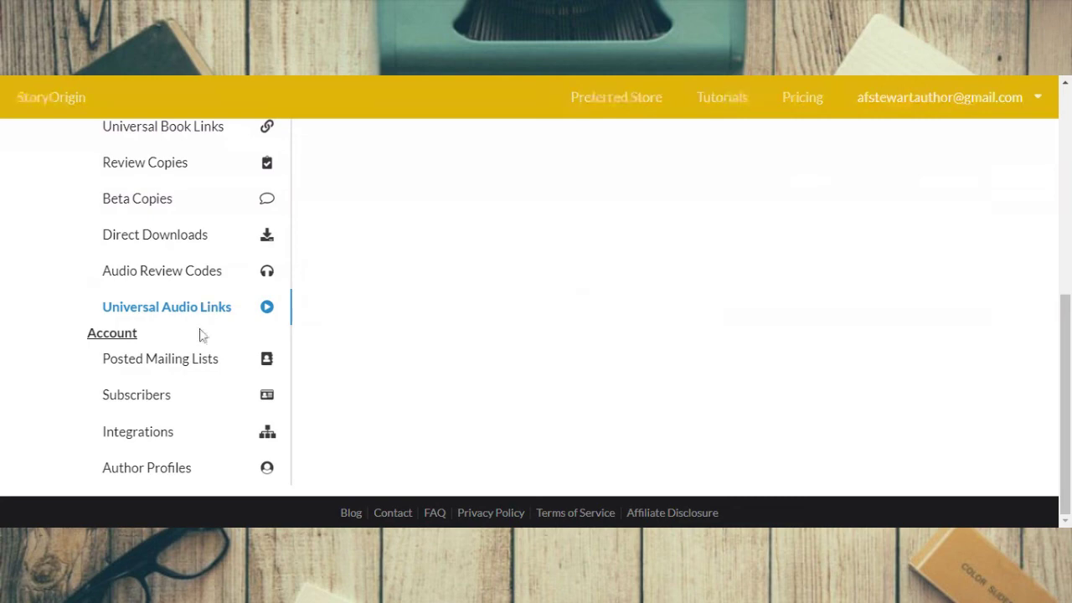
pyautogui.click(182, 360)
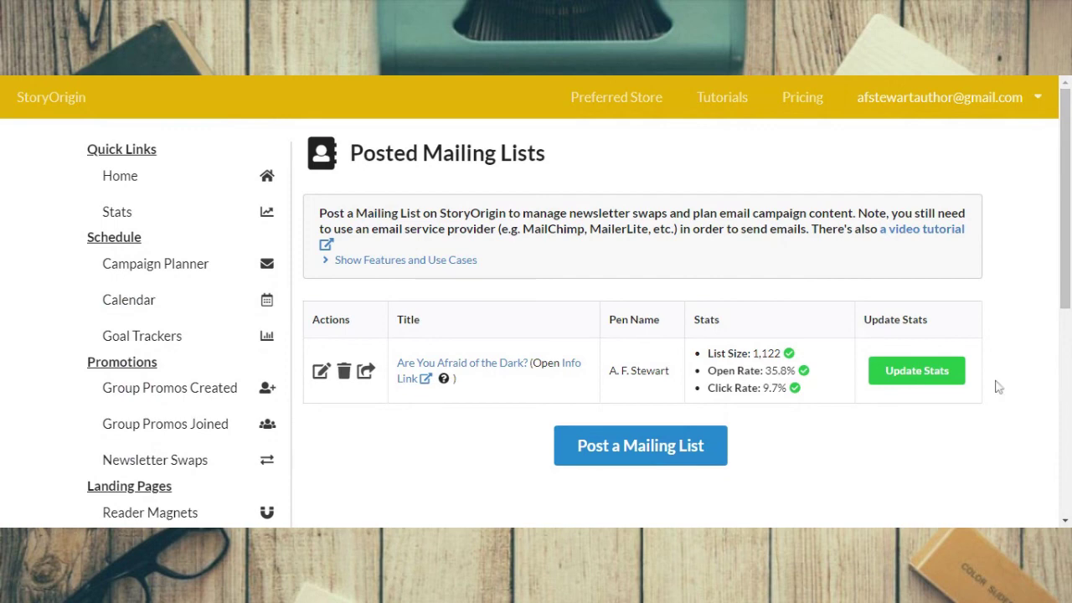
# Open the Are You Afraid of the Dark? mailing list and examine its distribution, tags, description and integrated stats.
pyautogui.click(320, 373)
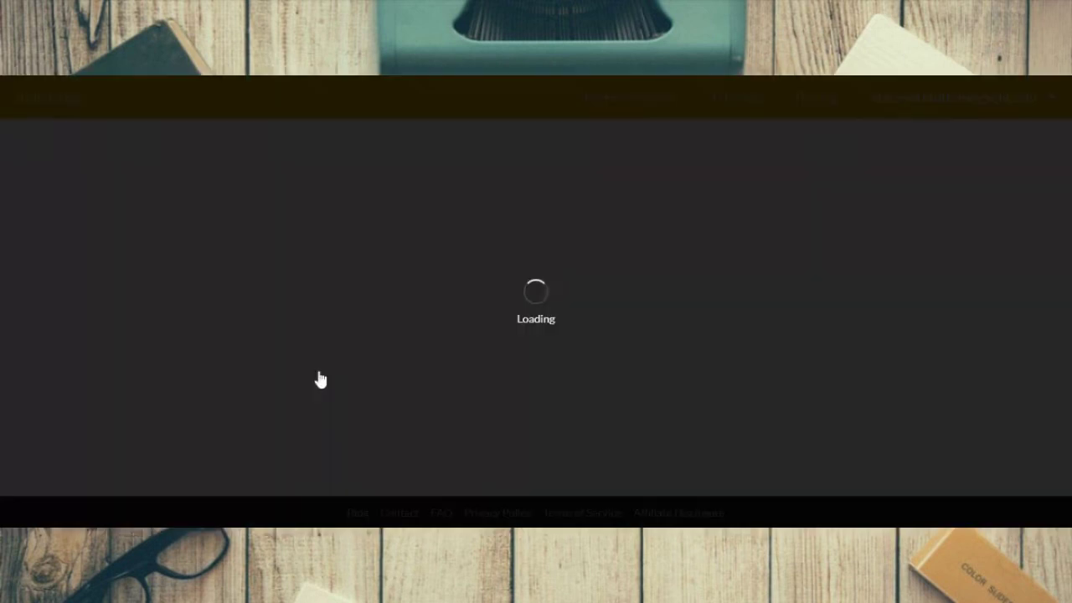
pyautogui.scroll(-2, 919, 357)
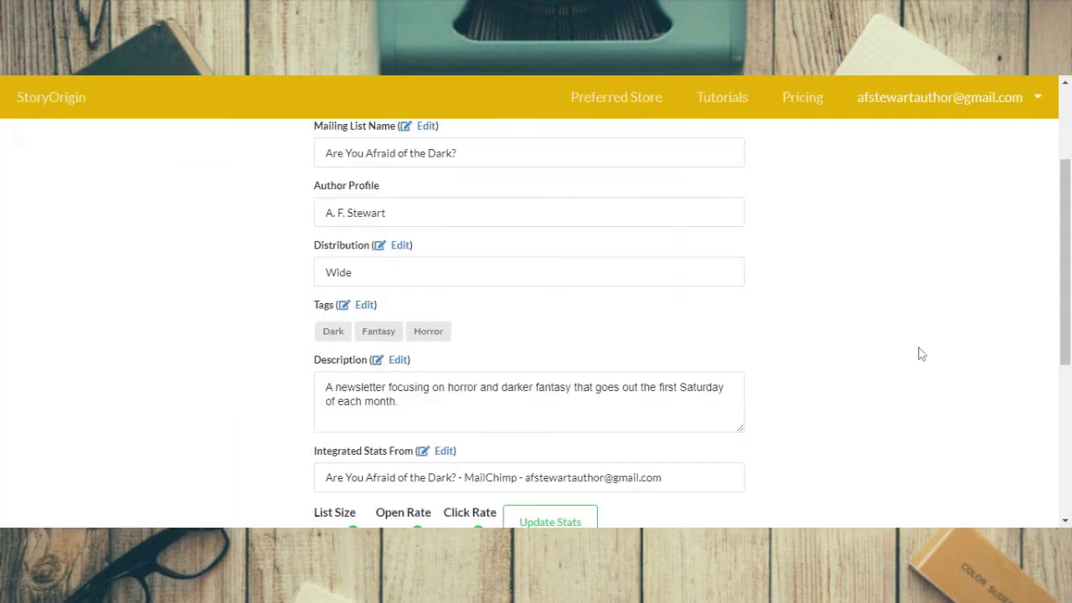
pyautogui.scroll(-4, 919, 354)
pyautogui.scroll(5, 912, 355)
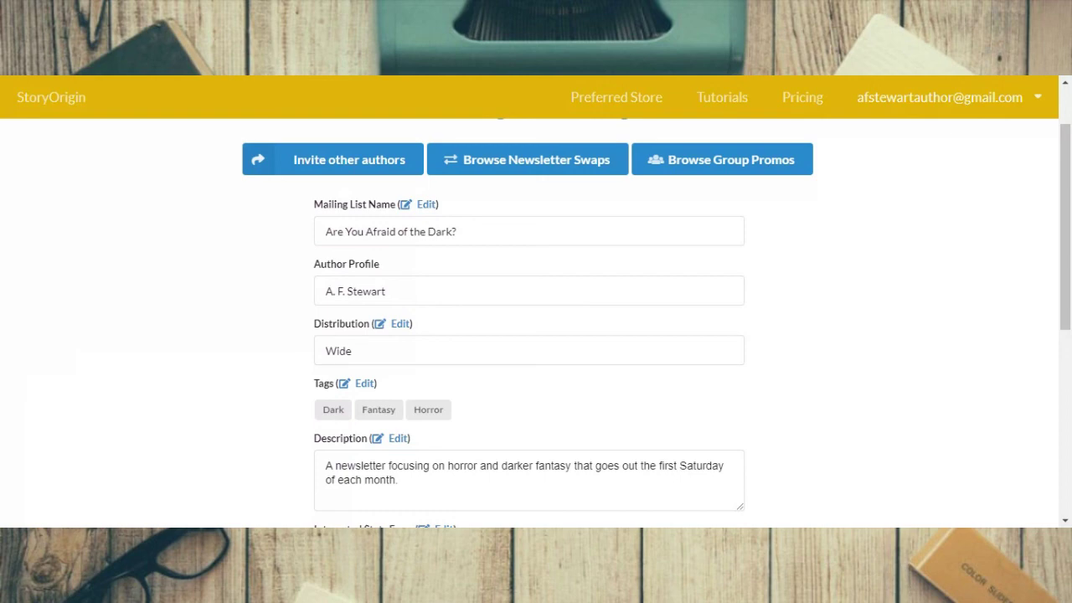
# Examine the mailing list's size, open rate and click rate, along with its upcoming campaigns.
pyautogui.scroll(-2, 871, 335)
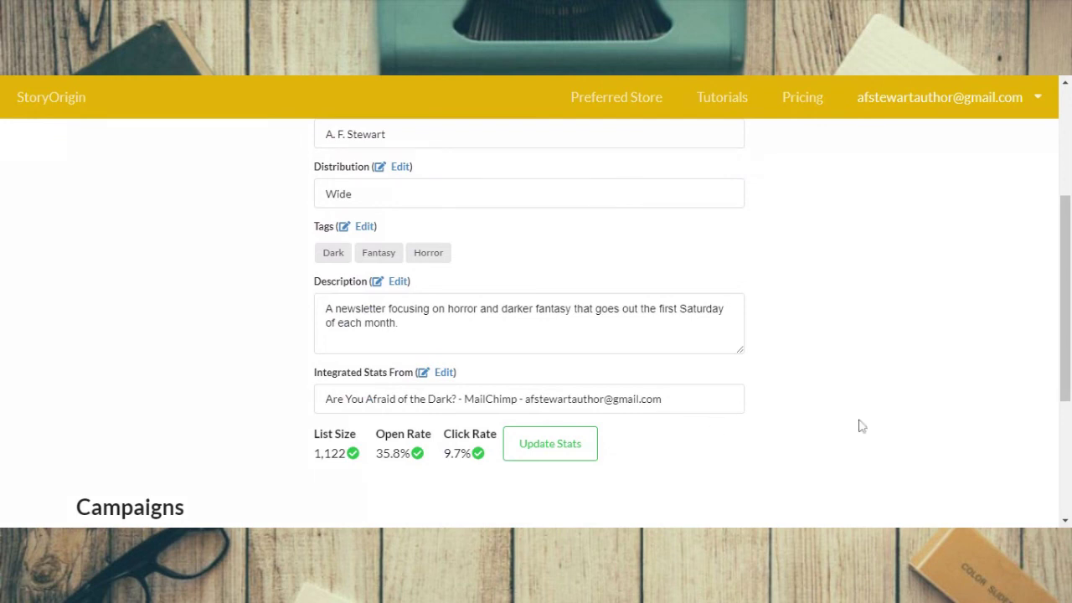
pyautogui.scroll(1, 633, 420)
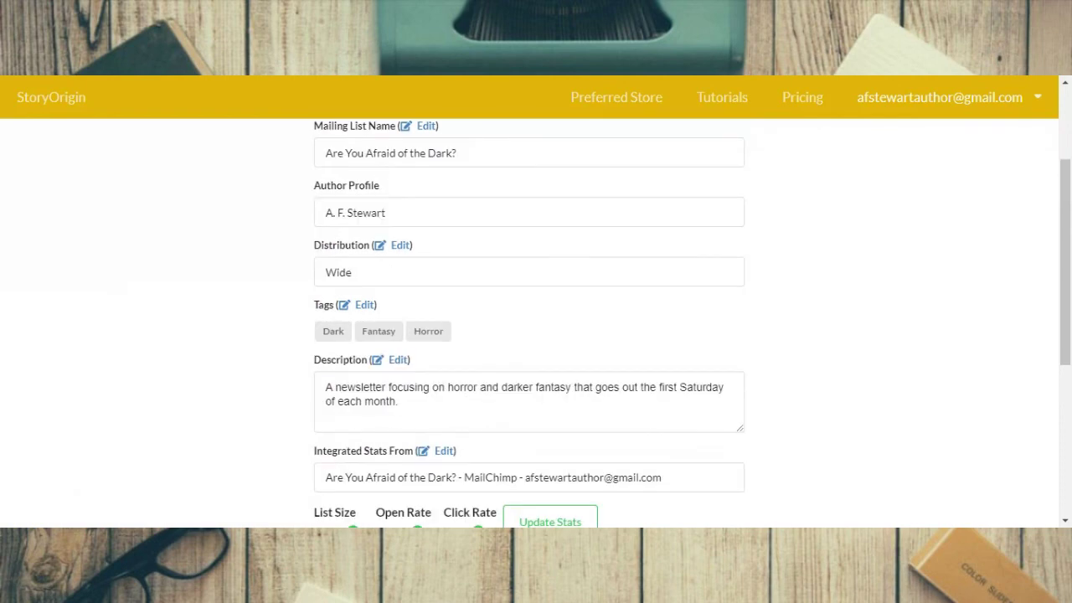
pyautogui.scroll(1, 675, 469)
pyautogui.scroll(-6, 675, 469)
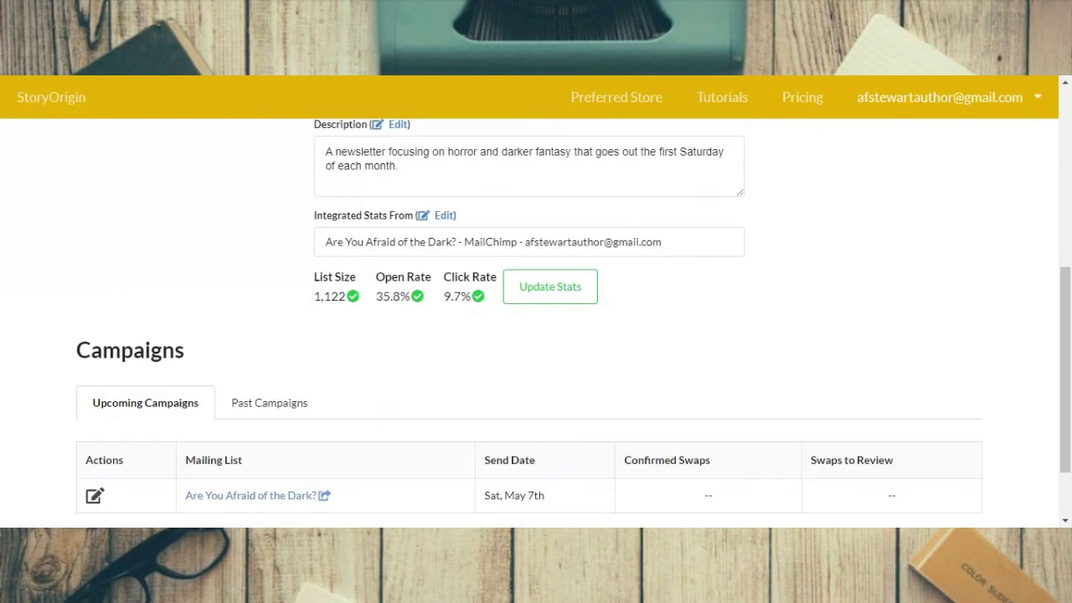
pyautogui.scroll(2, 343, 411)
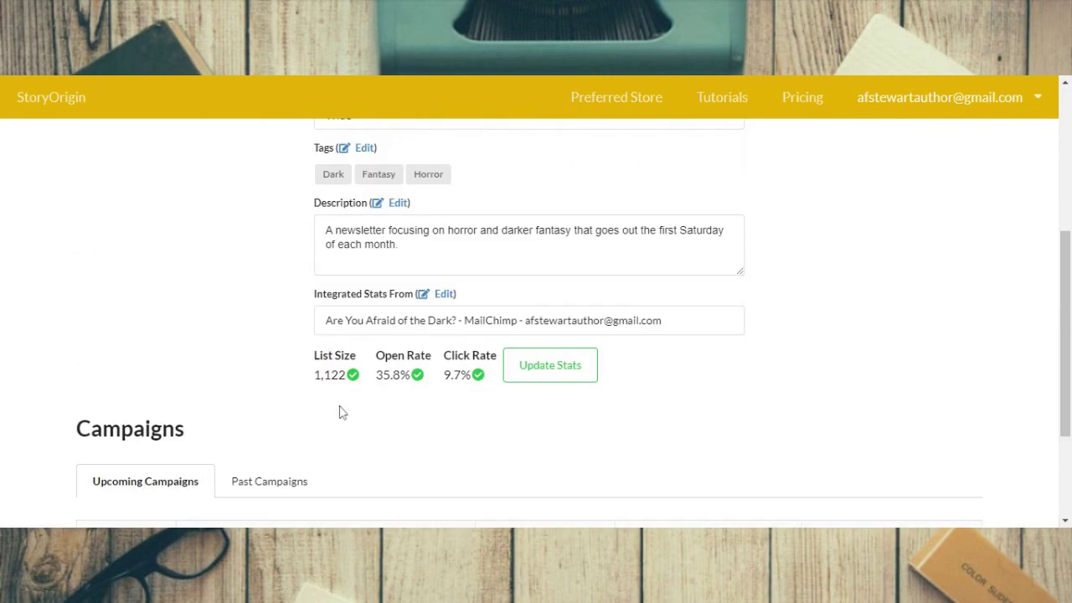
# Return to Posted Mailing Lists and update the stats of the Are You Afraid of the Dark? list from MailChimp.
pyautogui.click(3, 81)
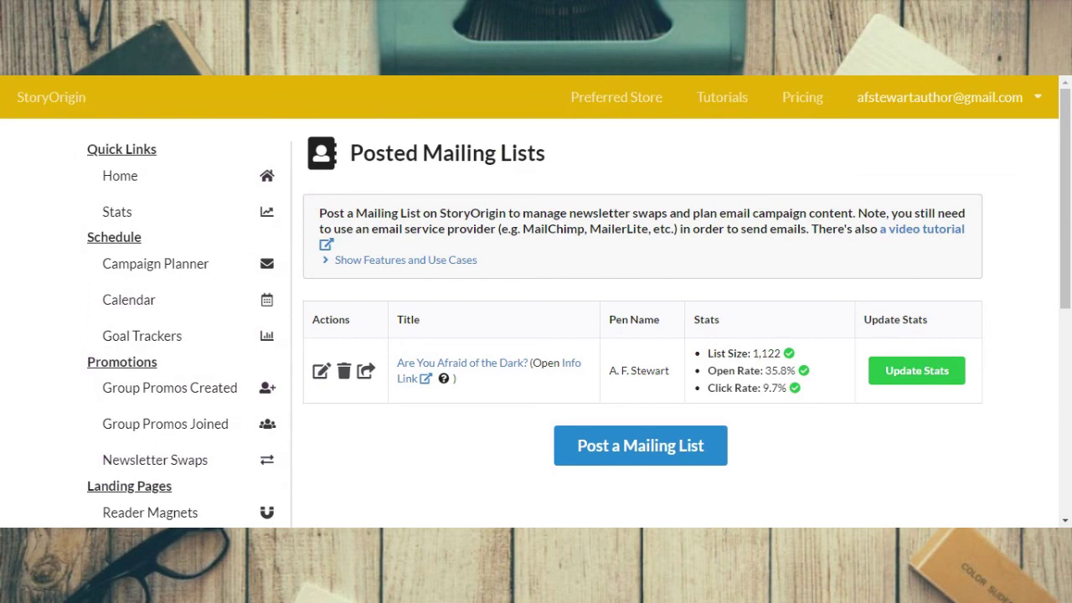
pyautogui.click(922, 373)
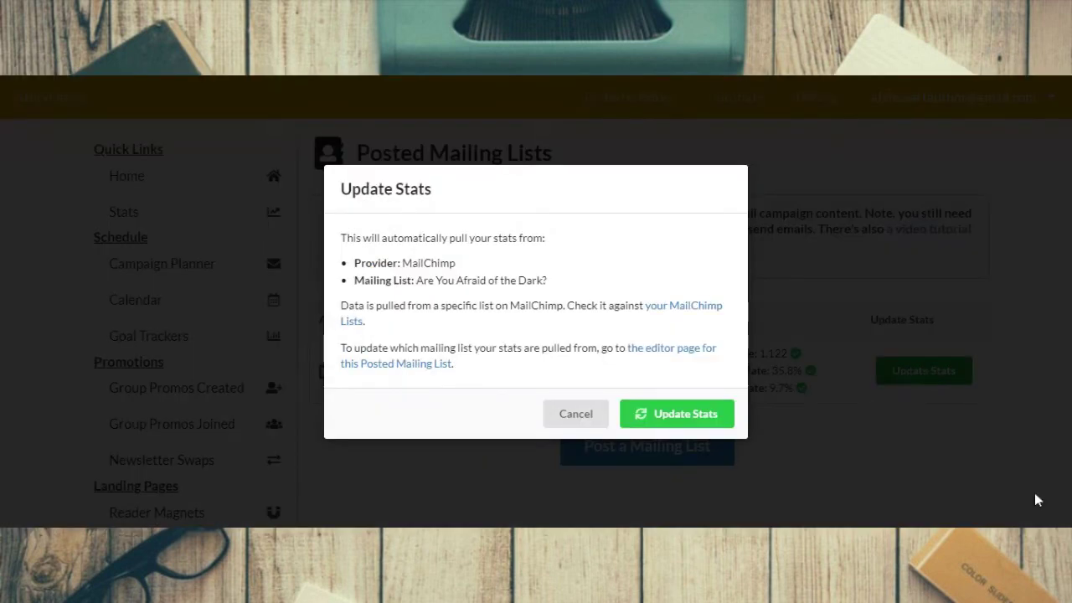
pyautogui.click(668, 412)
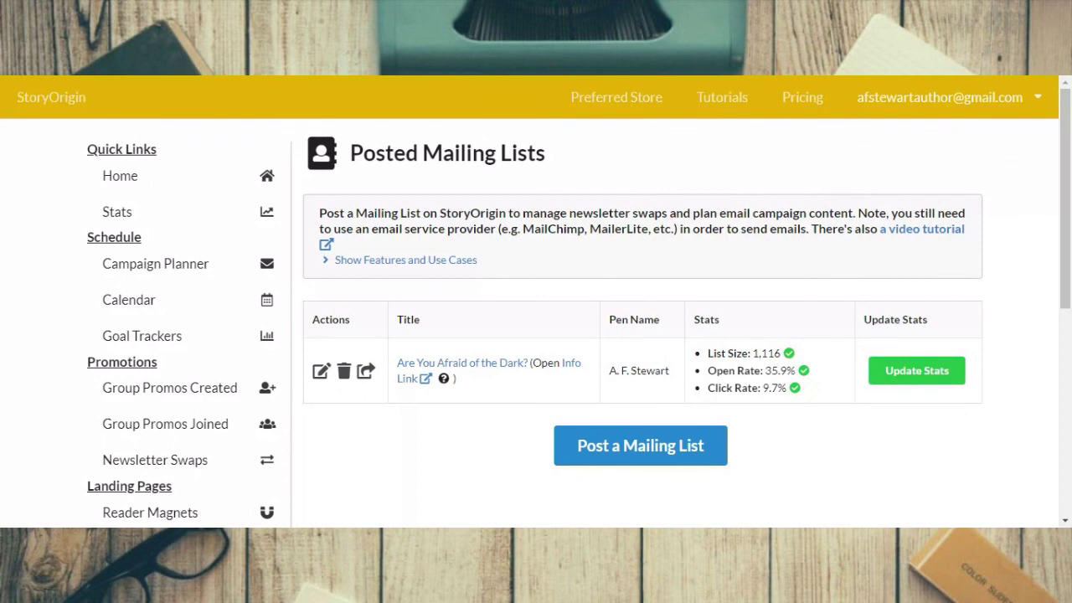
# Open the account's Integrations page to view the connected email providers.
pyautogui.scroll(-2, 1034, 319)
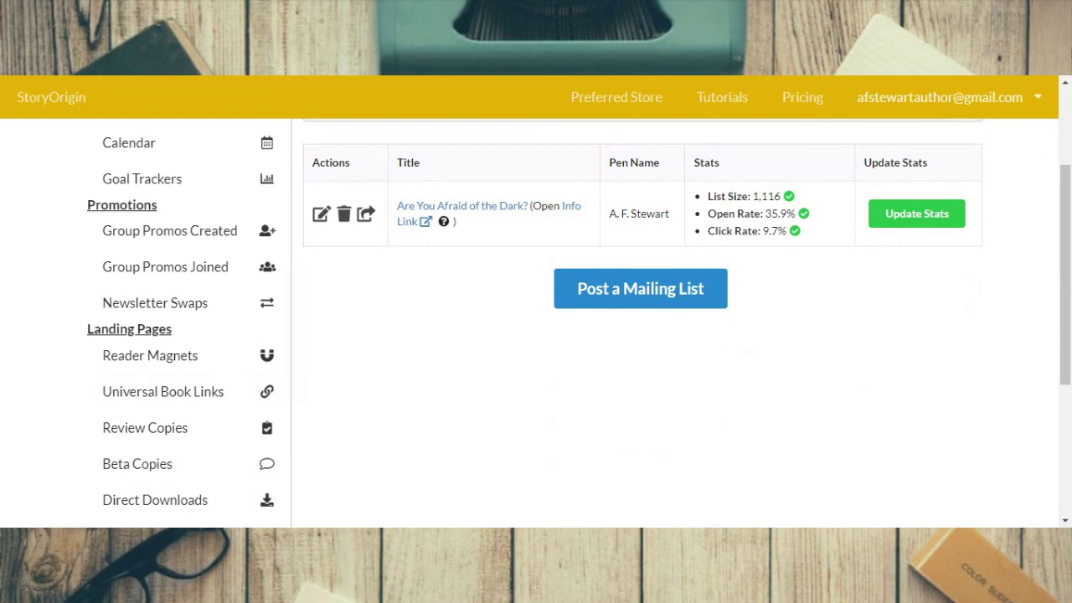
pyautogui.scroll(-3, 340, 332)
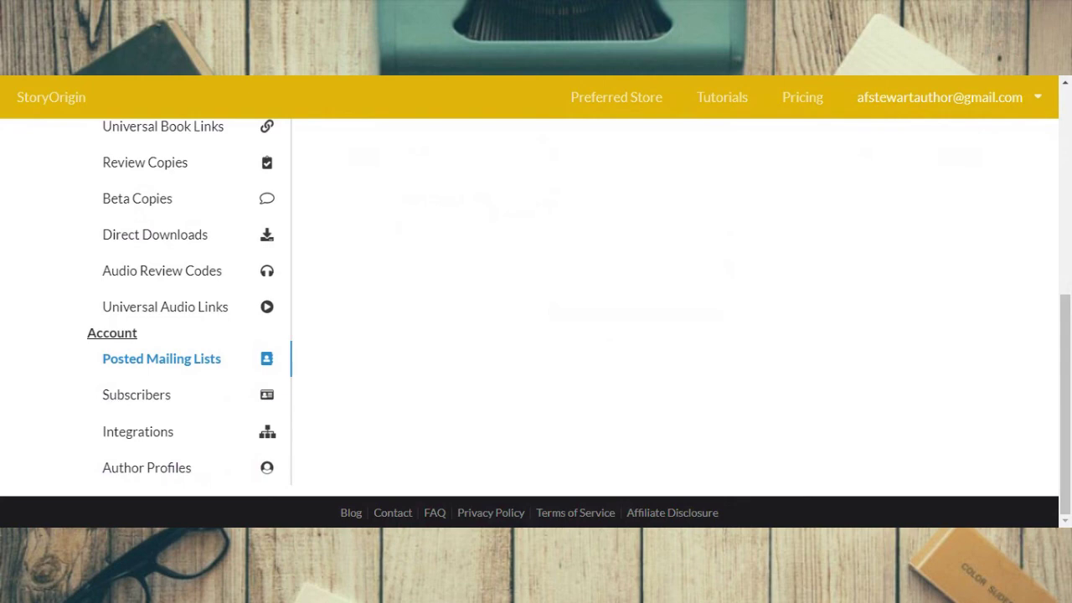
pyautogui.click(127, 438)
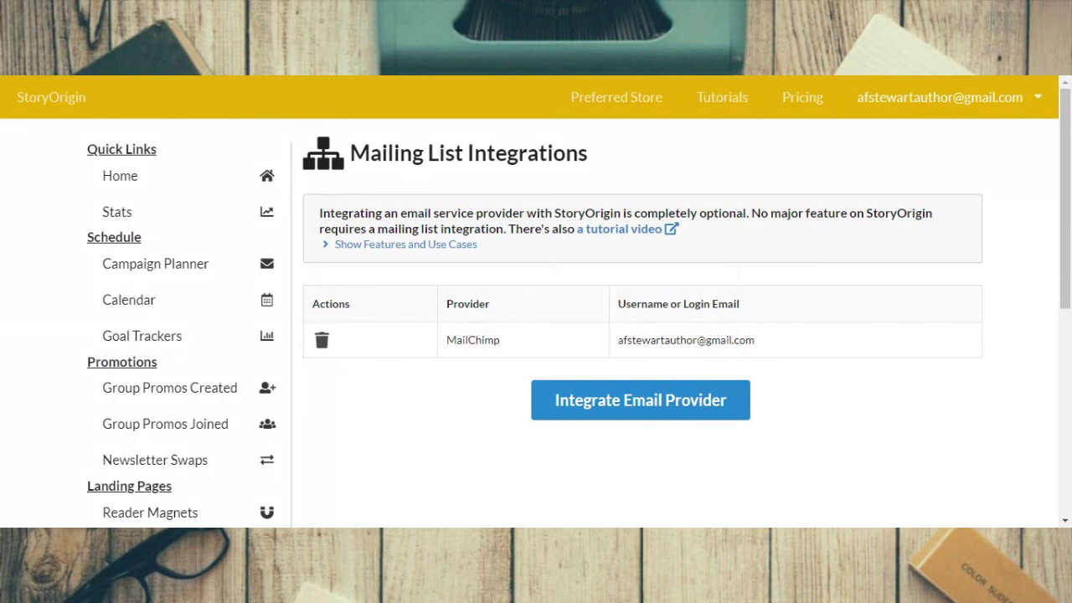
# Open the account's Author Profiles page to view the pen name, email and website columns.
pyautogui.scroll(-2, 276, 407)
pyautogui.click(180, 502)
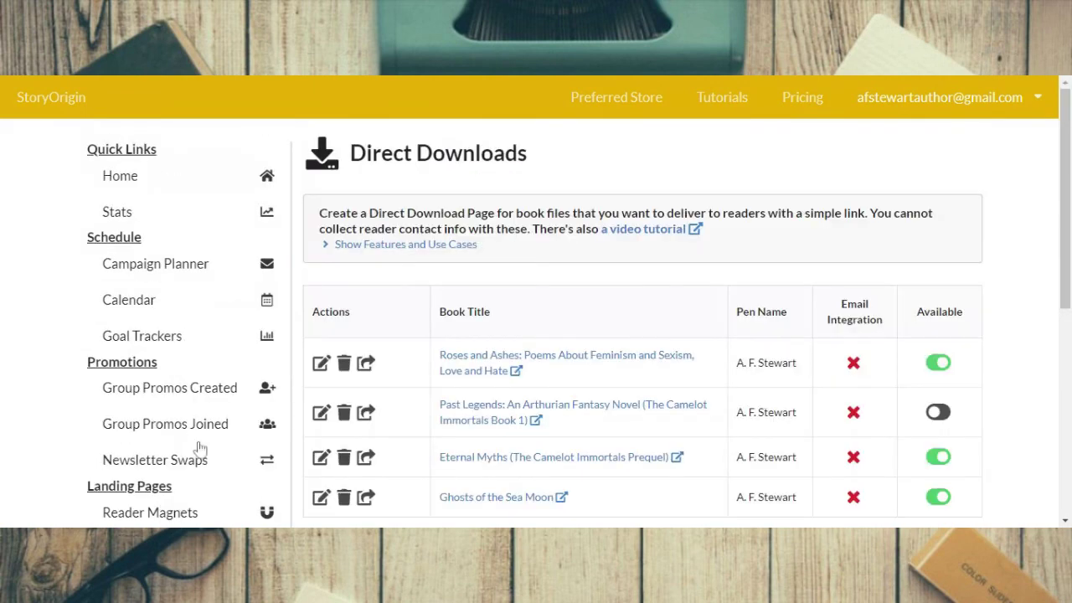
pyautogui.scroll(-5, 201, 450)
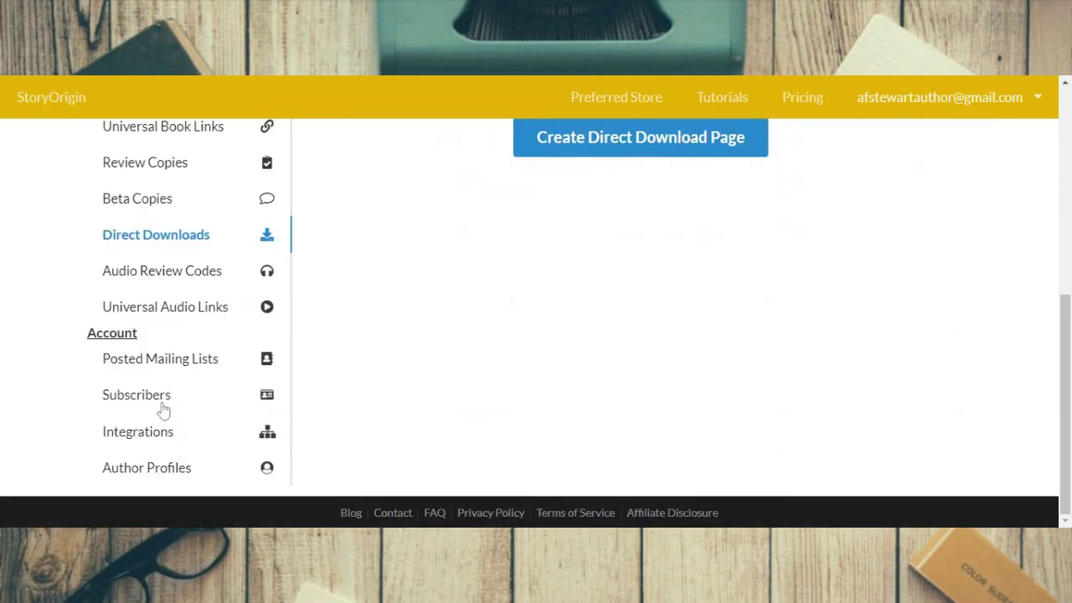
pyautogui.click(144, 475)
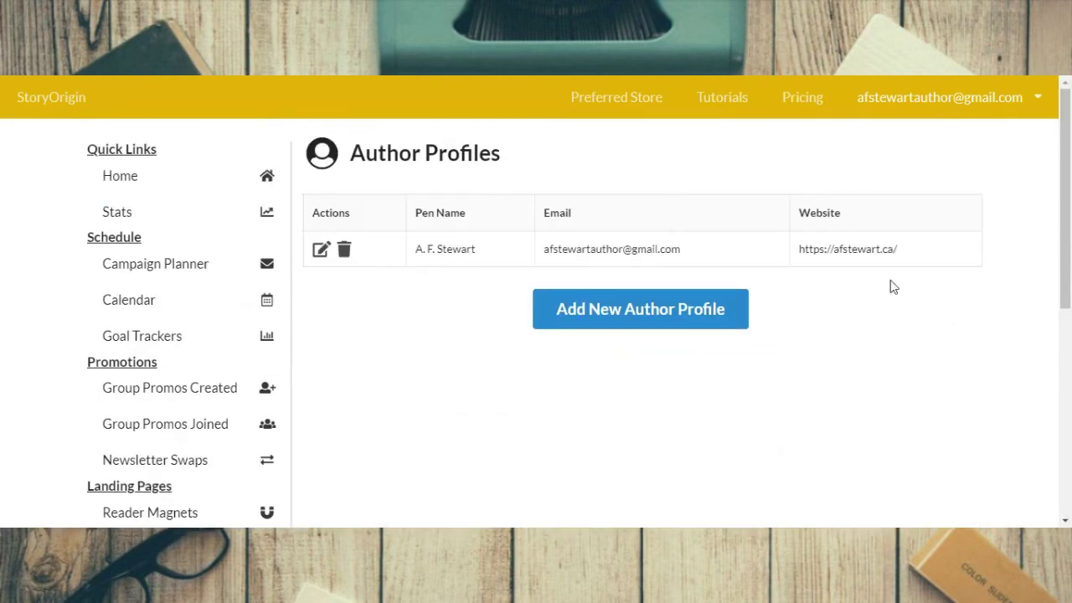
# Return to the Home dashboard and look through its goal tracker, next planned campaign, group promo and newsletter swap sections.
pyautogui.click(106, 183)
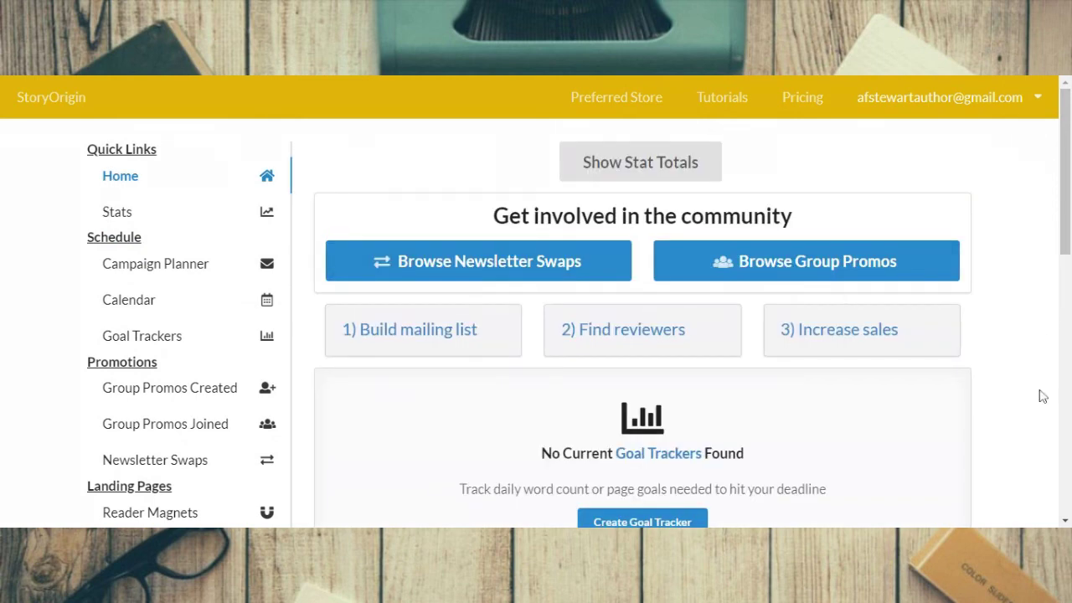
pyautogui.scroll(-2, 1043, 397)
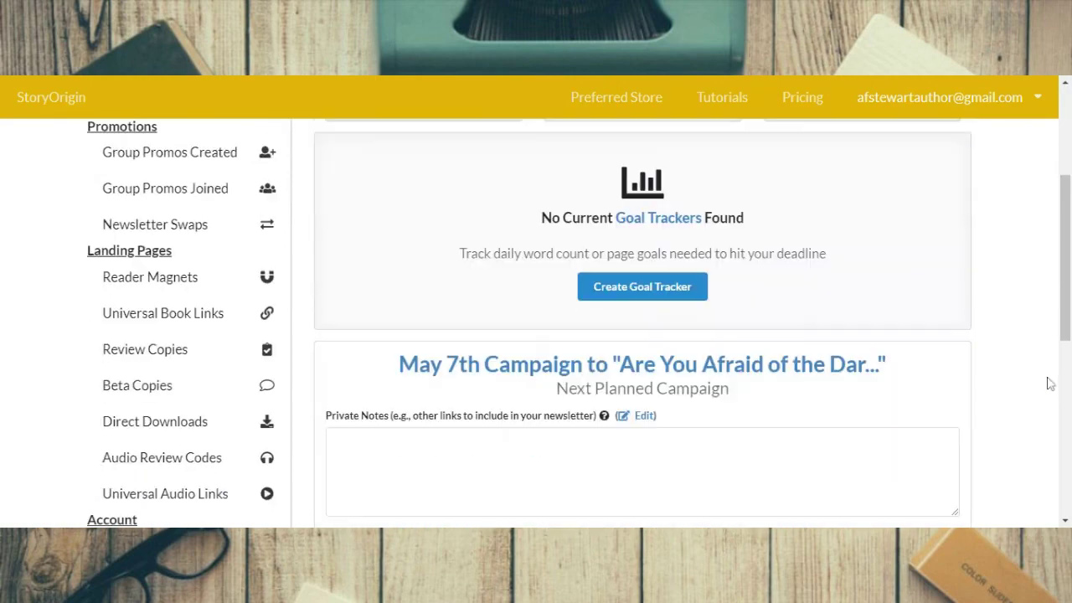
pyautogui.scroll(-1, 1047, 369)
pyautogui.scroll(-5, 1043, 346)
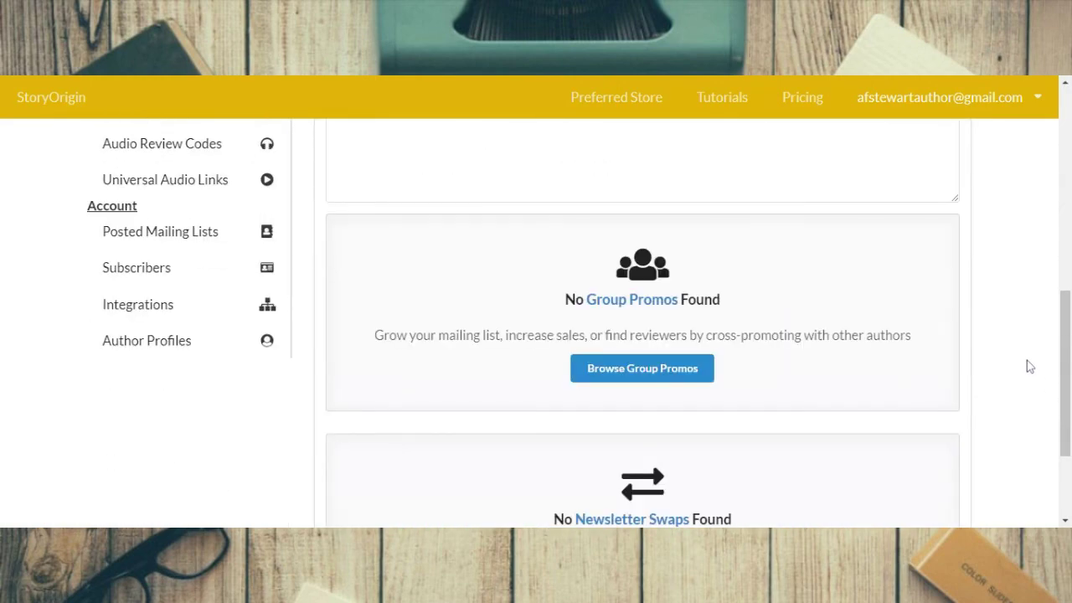
pyautogui.scroll(8, 1032, 360)
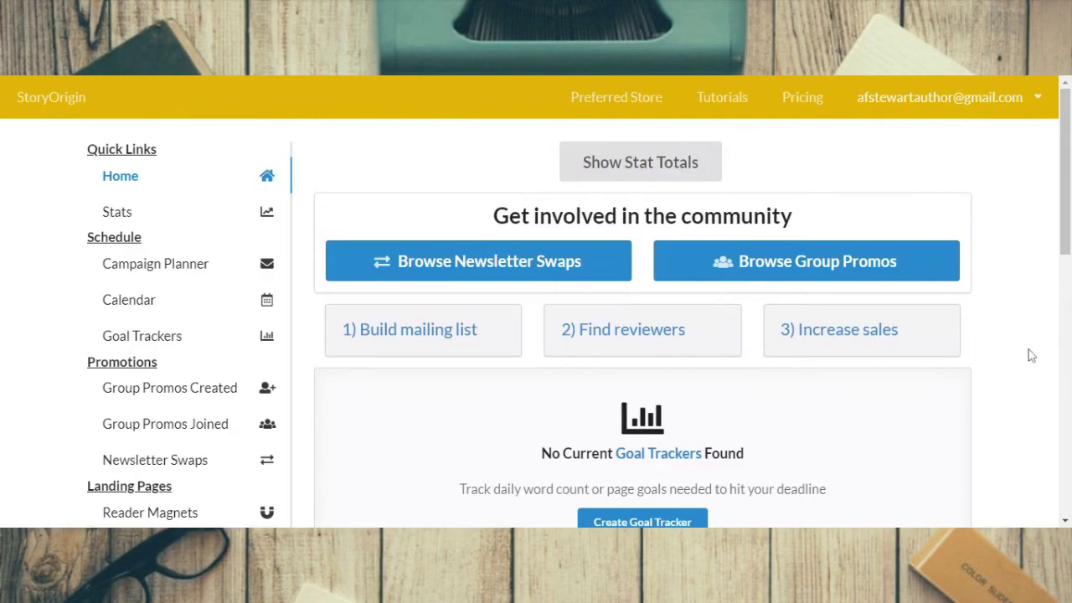
# Switch to the Reviewer Dashboard and look through its Review Copies, Beta Copies and Reviewer Profile pages.
pyautogui.click(1036, 98)
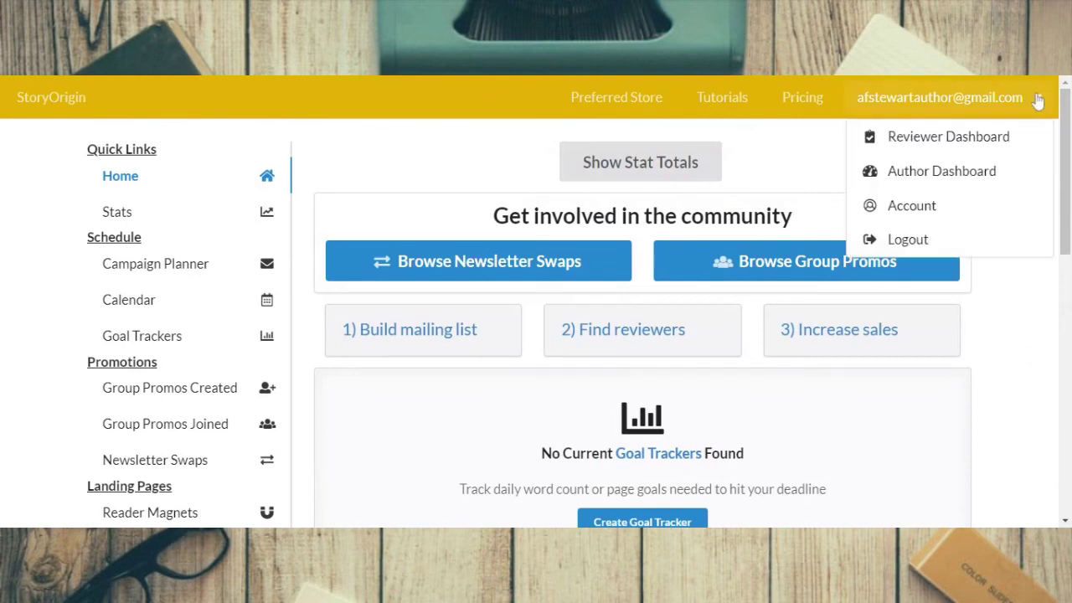
pyautogui.click(983, 147)
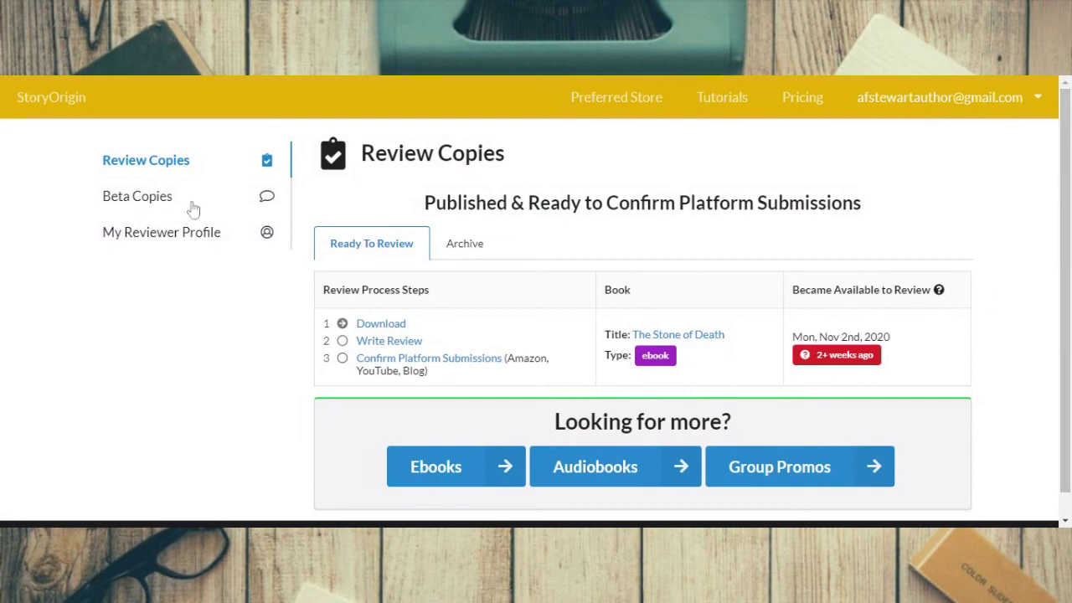
pyautogui.click(159, 209)
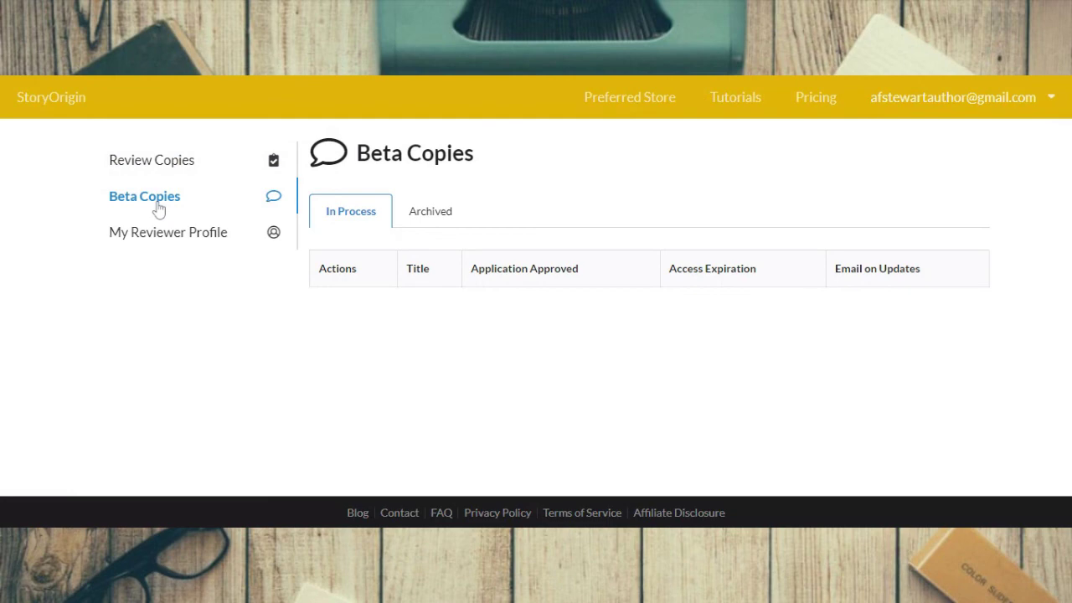
pyautogui.click(149, 231)
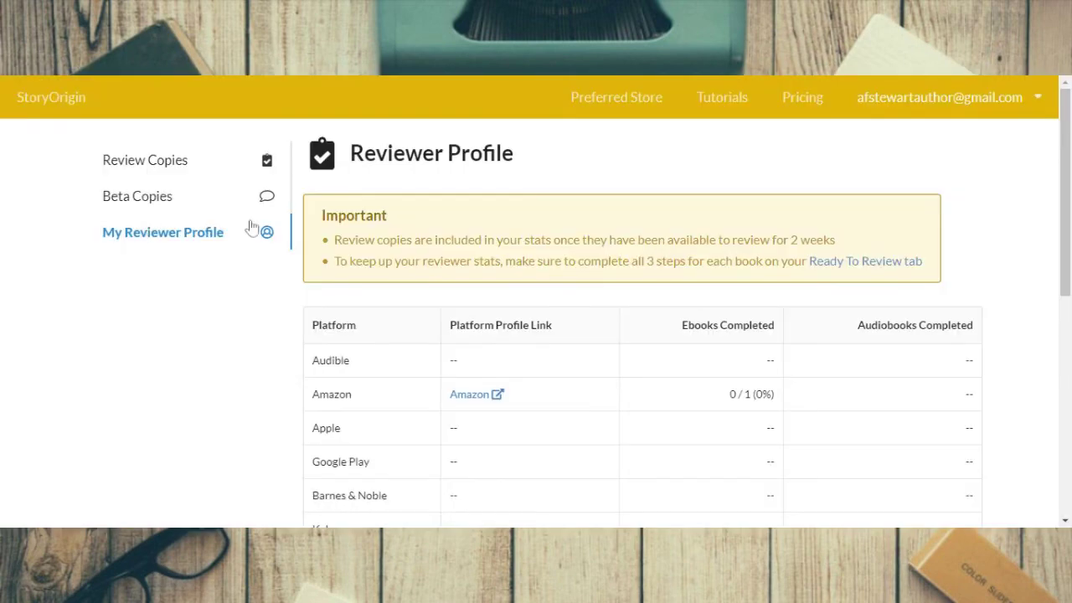
pyautogui.scroll(-4, 246, 359)
pyautogui.scroll(4, 243, 358)
# Switch back to the Author Dashboard and look over its community links and goal tracker section.
pyautogui.click(965, 99)
pyautogui.click(966, 171)
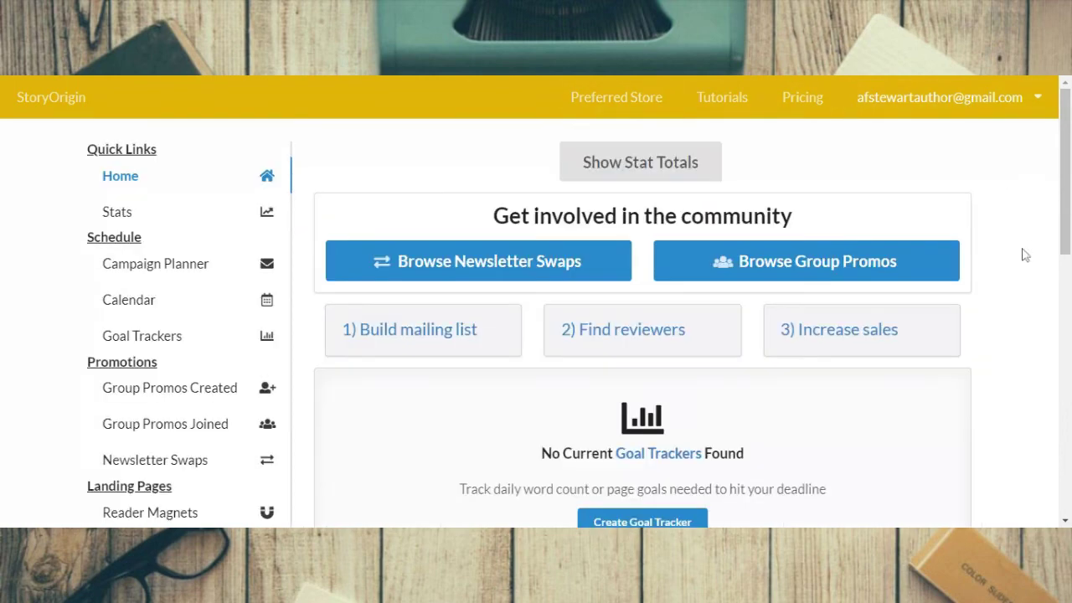
pyautogui.scroll(-2, 1043, 241)
pyautogui.scroll(2, 1040, 240)
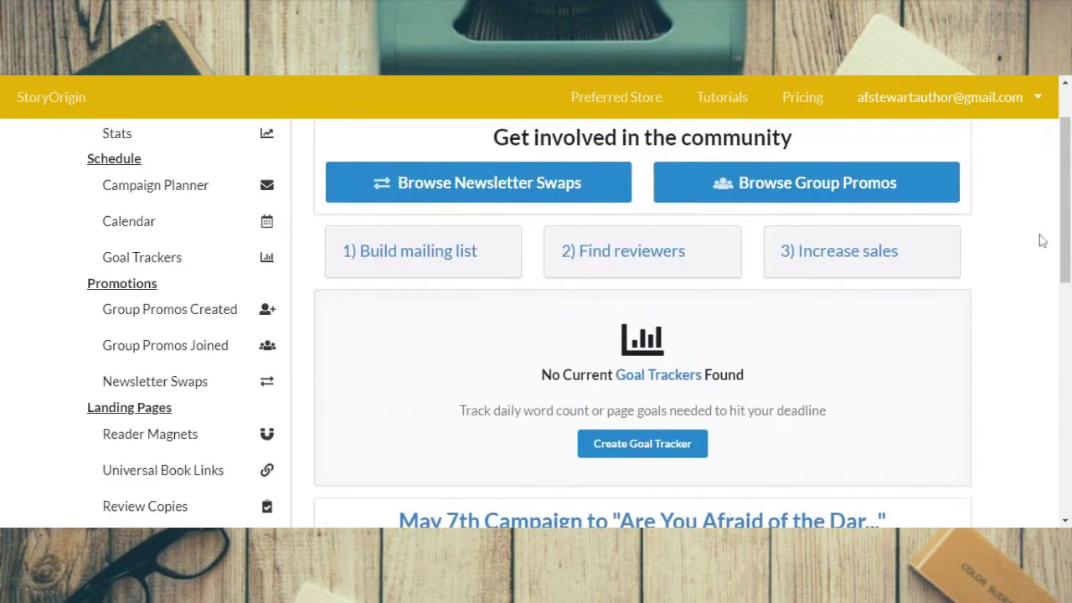
pyautogui.scroll(-2, 969, 253)
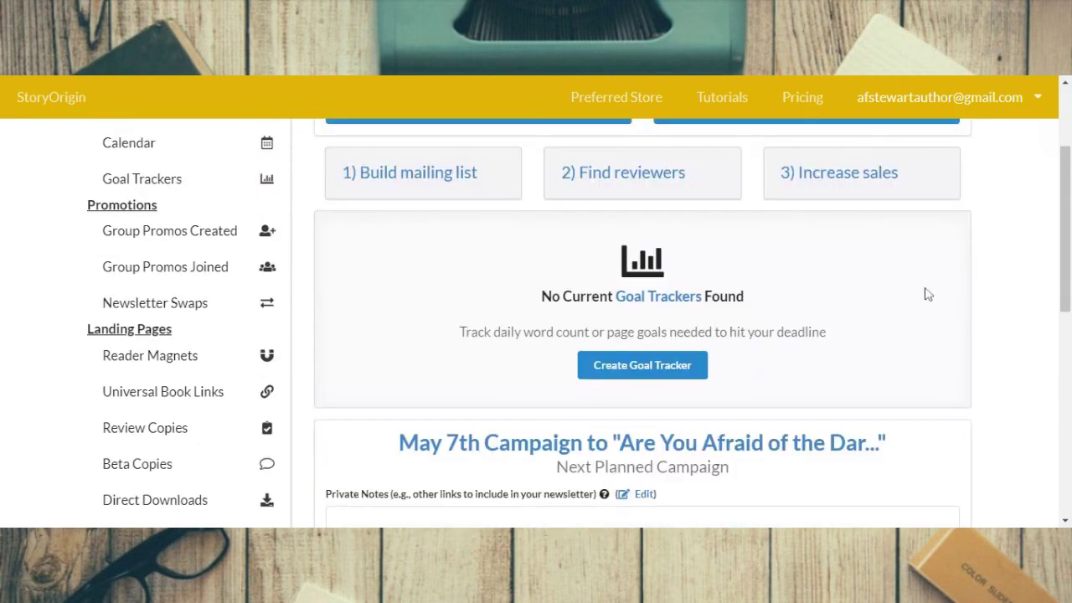
# Open the author's Review Copies list and look over each book's listing, availability and reviewer columns.
pyautogui.click(146, 429)
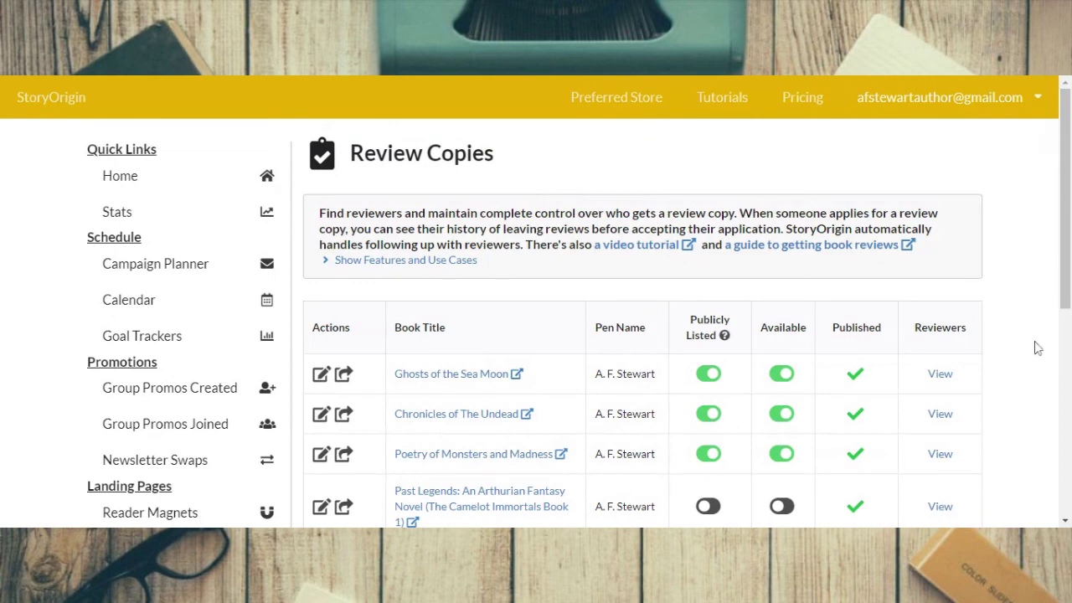
pyautogui.scroll(-1, 1035, 347)
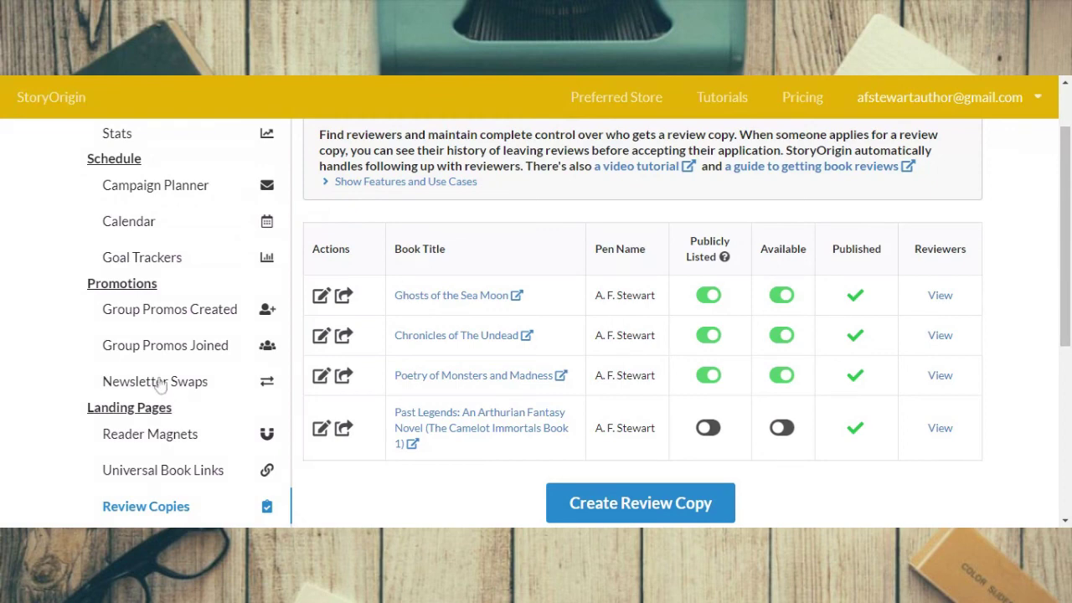
pyautogui.scroll(-2, 228, 400)
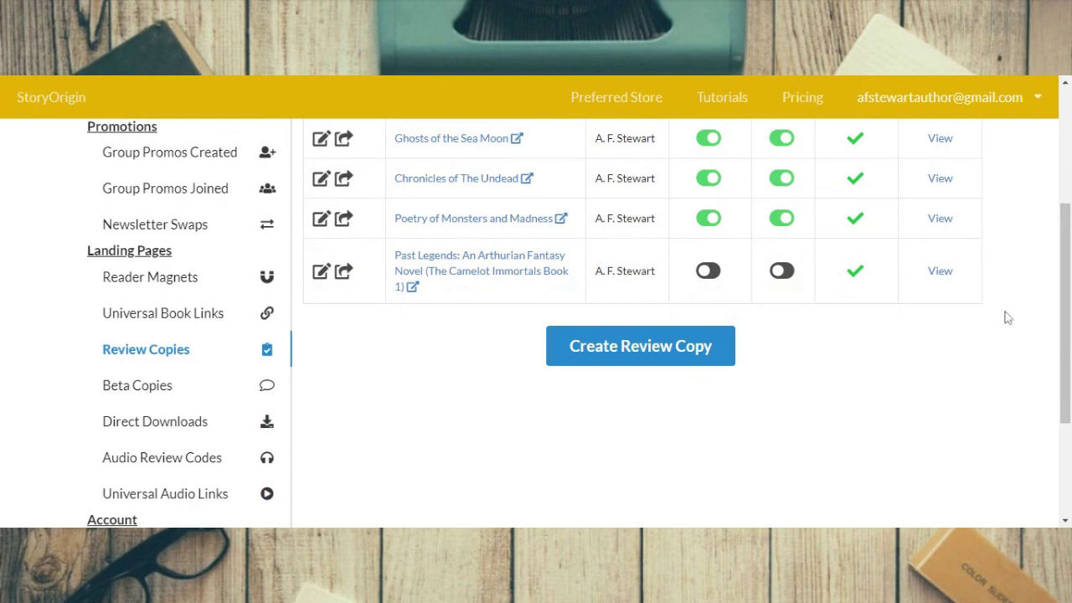
pyautogui.scroll(2, 1053, 290)
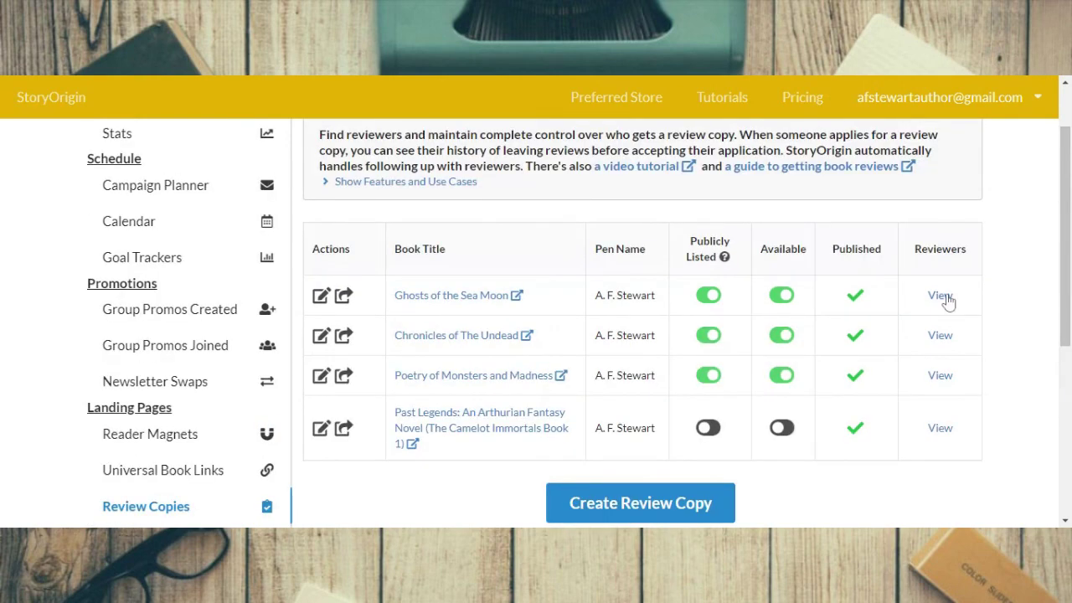